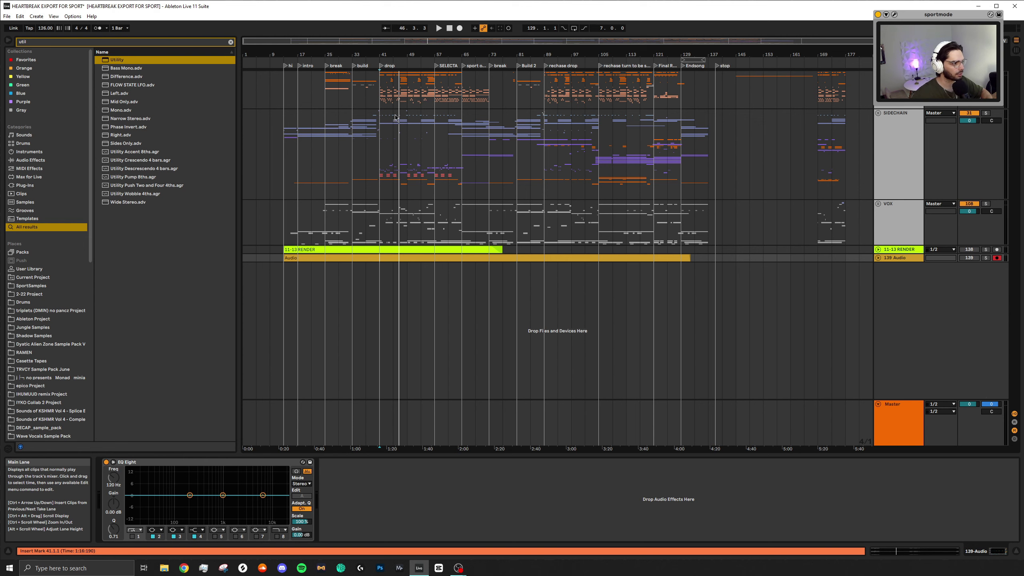
Play the arrangement from bar 37 in the build section, zoomed in around the drop, with playback follow turned on
click(366, 106)
key(space)
key(plus)
key(plus)
key(plus)
key(plus)
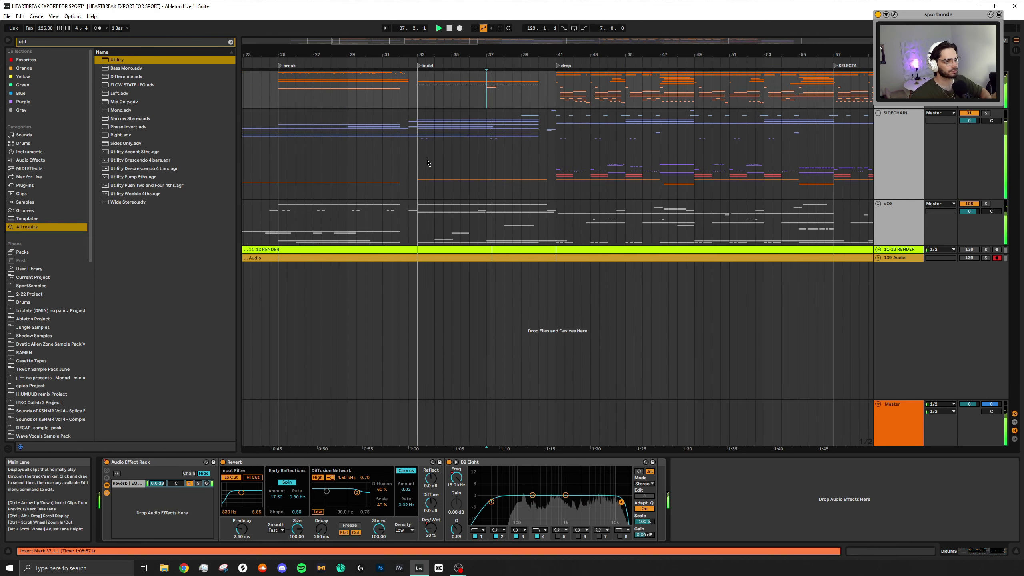
click(386, 29)
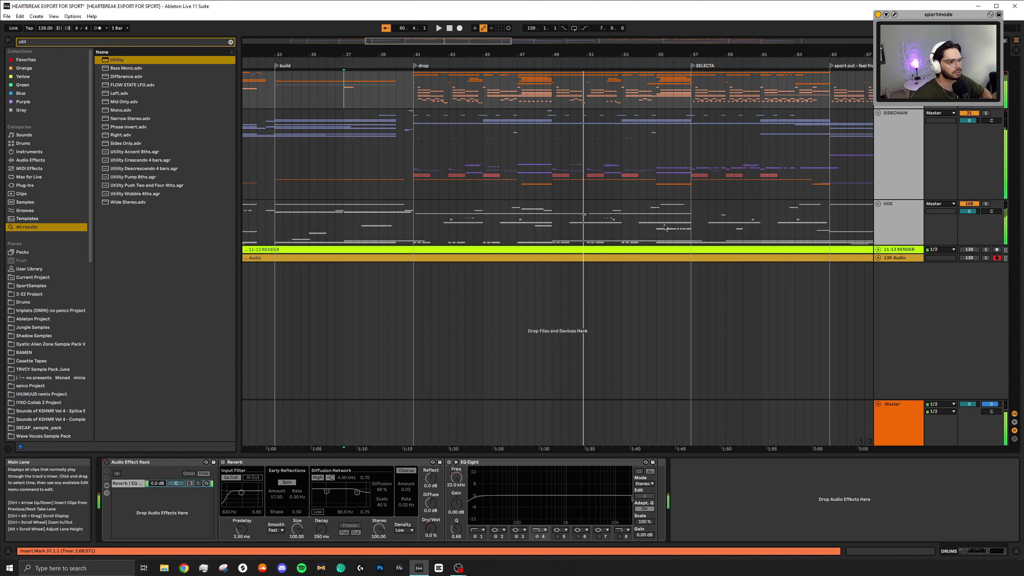
Examine the arrangement between the drop and SELECTA markers, selecting bars 55 to 57 of the SIDECHAIN group
mouse_move(665, 227)
mouse_down()
mouse_move(580, 220)
mouse_move(427, 145)
mouse_up()
scroll(456, 88, up, 4)
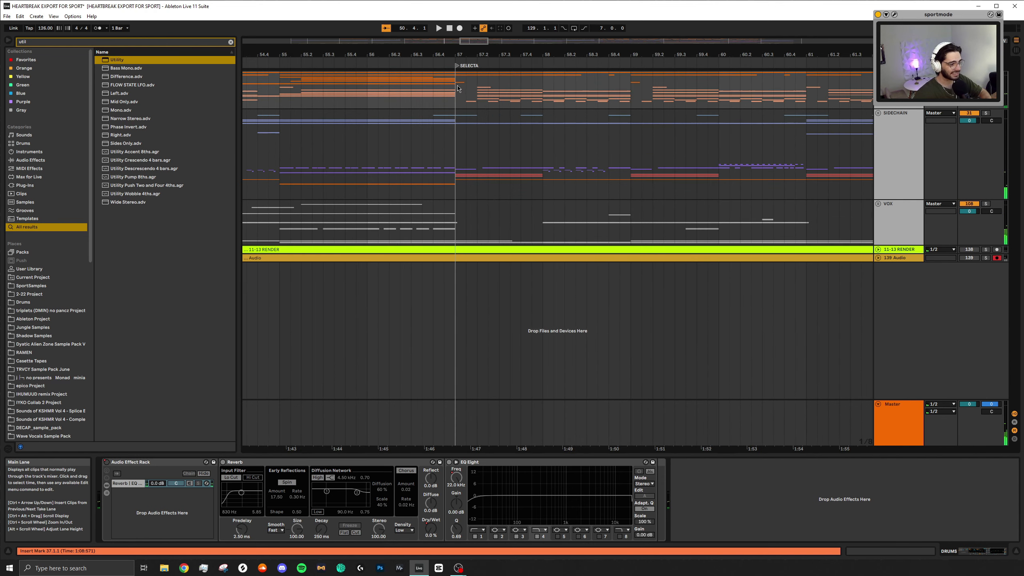
scroll(458, 89, down, 6)
click(440, 167)
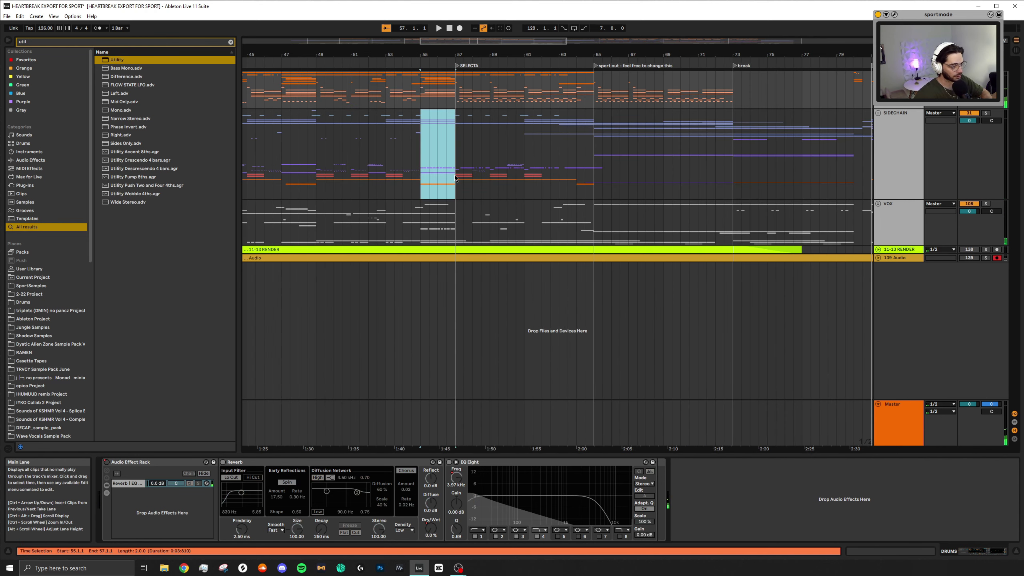
scroll(455, 178, down, 6)
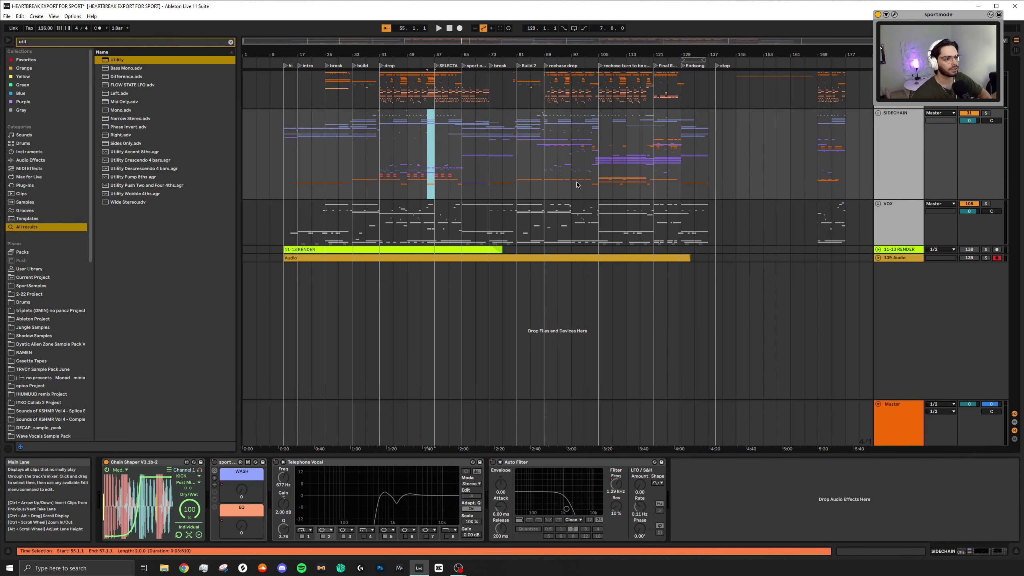
scroll(372, 139, up, 6)
click(485, 136)
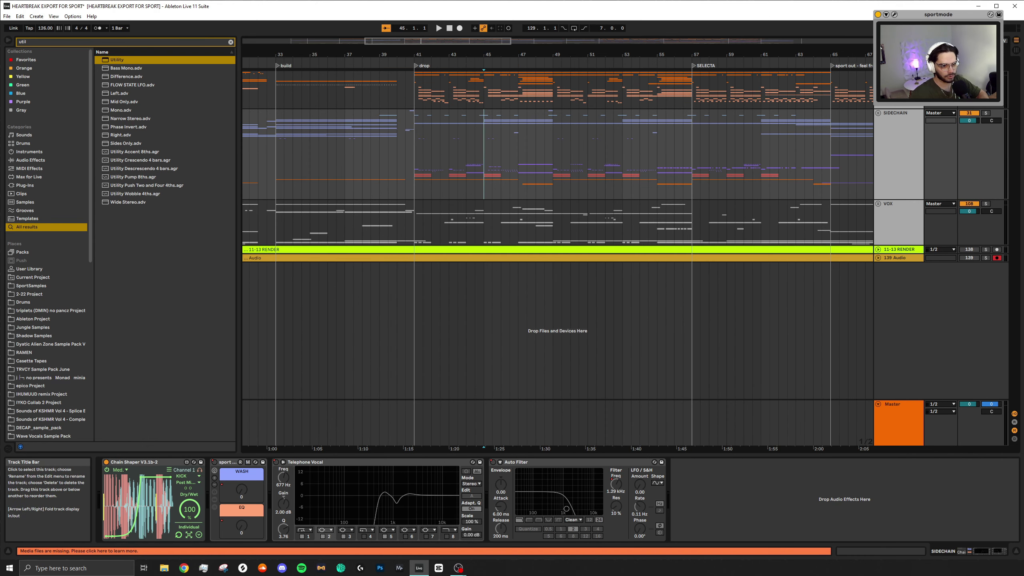
Expand the DRUMS group and start playback from the drop at bar 41
scroll(408, 111, up, 15)
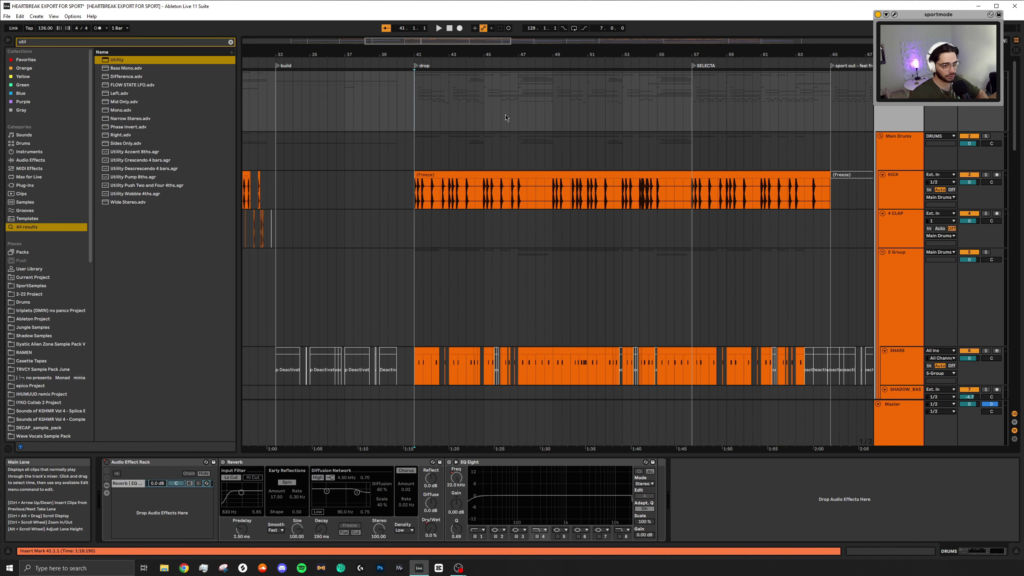
click(408, 111)
scroll(403, 178, left, 5)
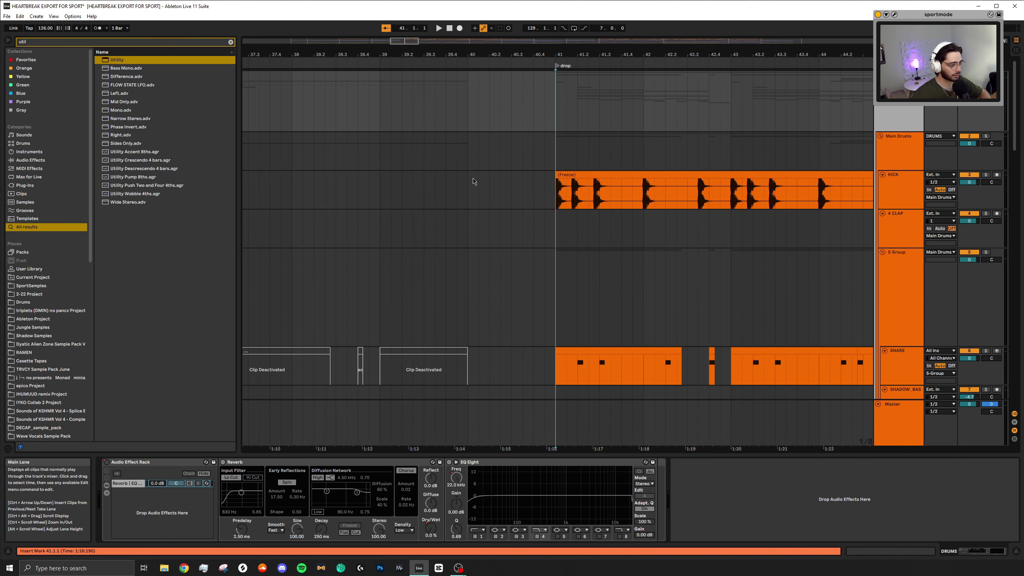
scroll(661, 138, up, 5)
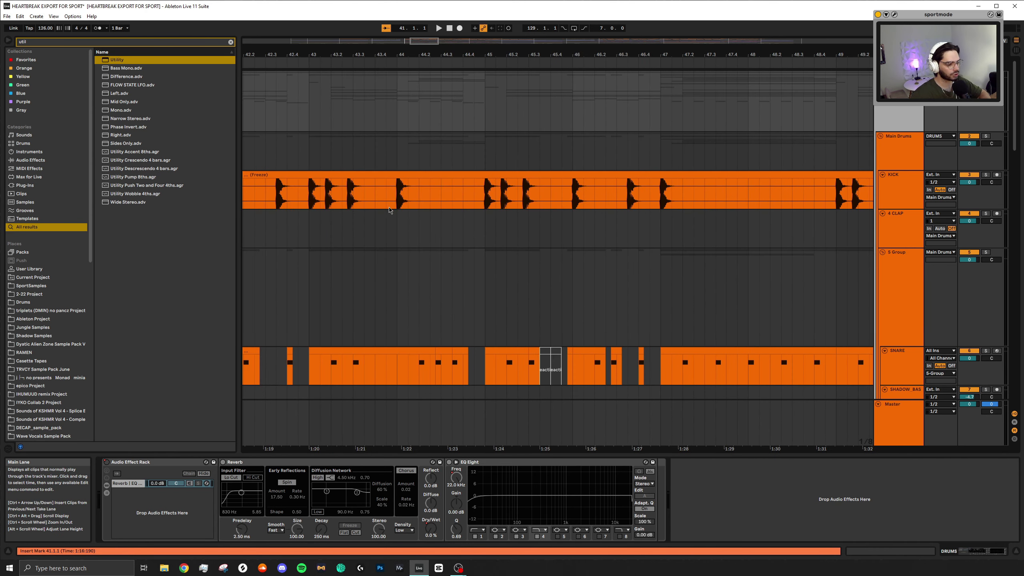
scroll(393, 210, left, 5)
key(space)
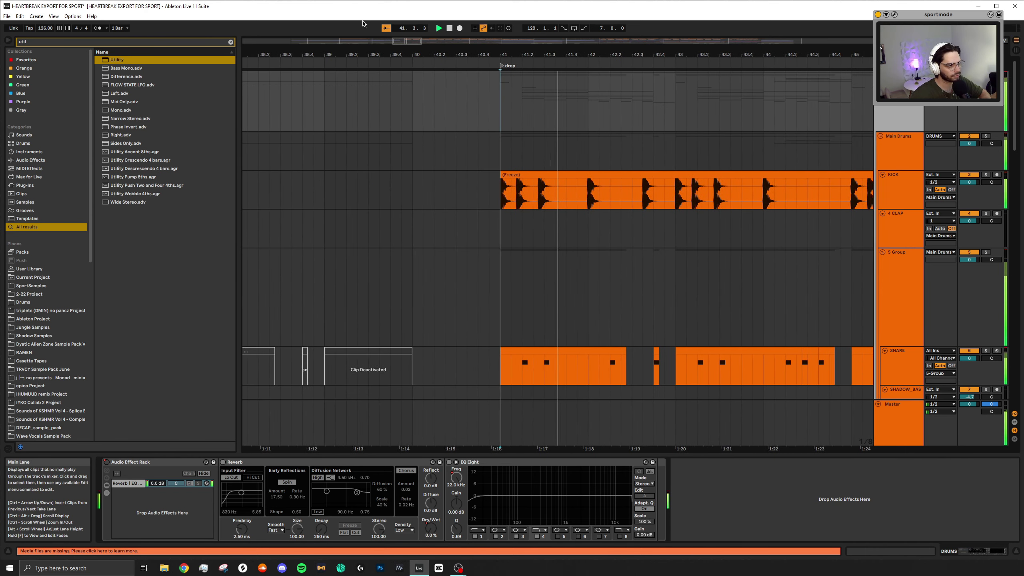
Review the kick, snare and ghost snare tracks during playback of the drop, and stop playback
scroll(499, 144, down, 4)
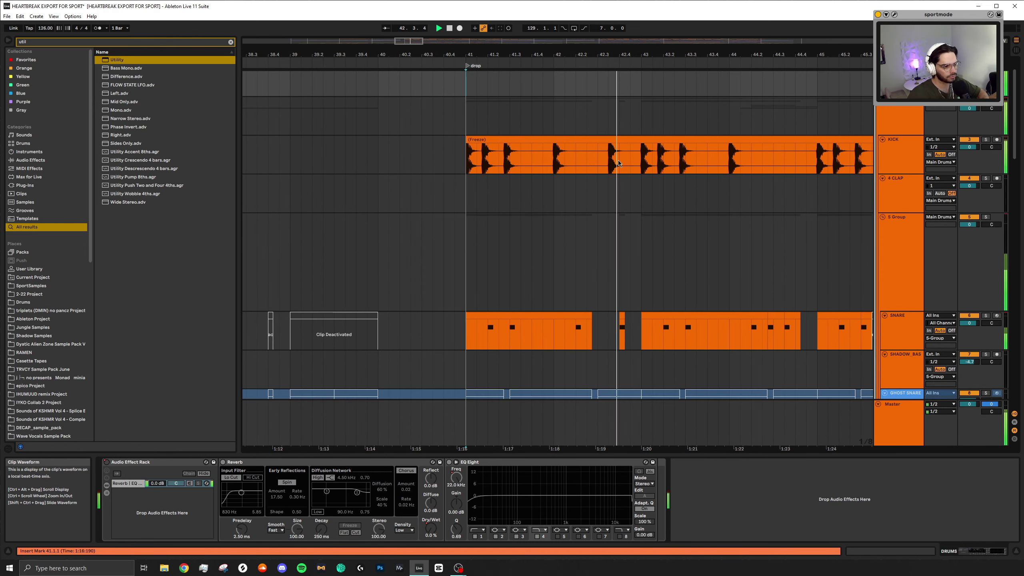
scroll(611, 183, up, 1)
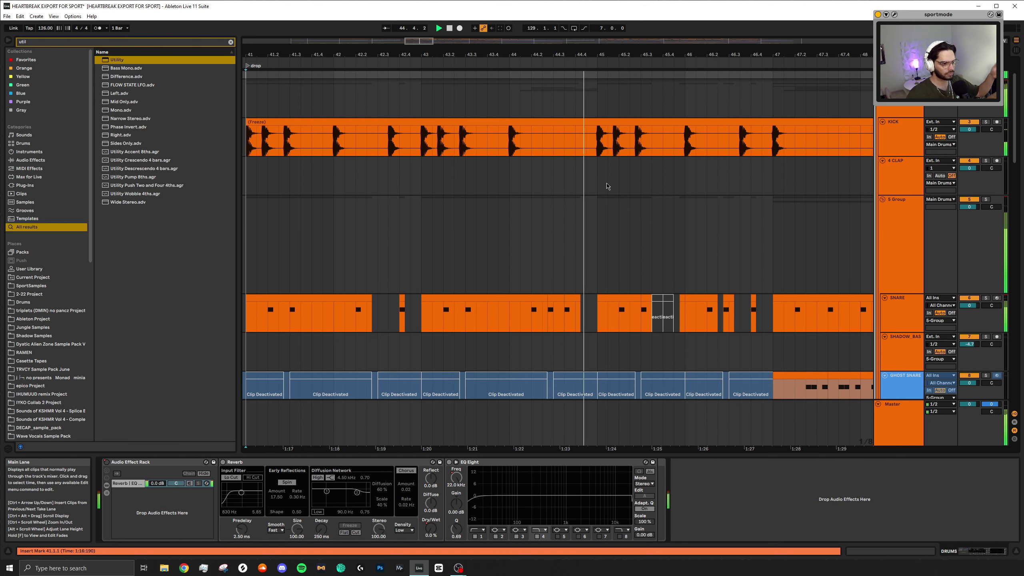
scroll(615, 192, down, 2)
scroll(619, 196, down, 5)
scroll(605, 206, down, 2)
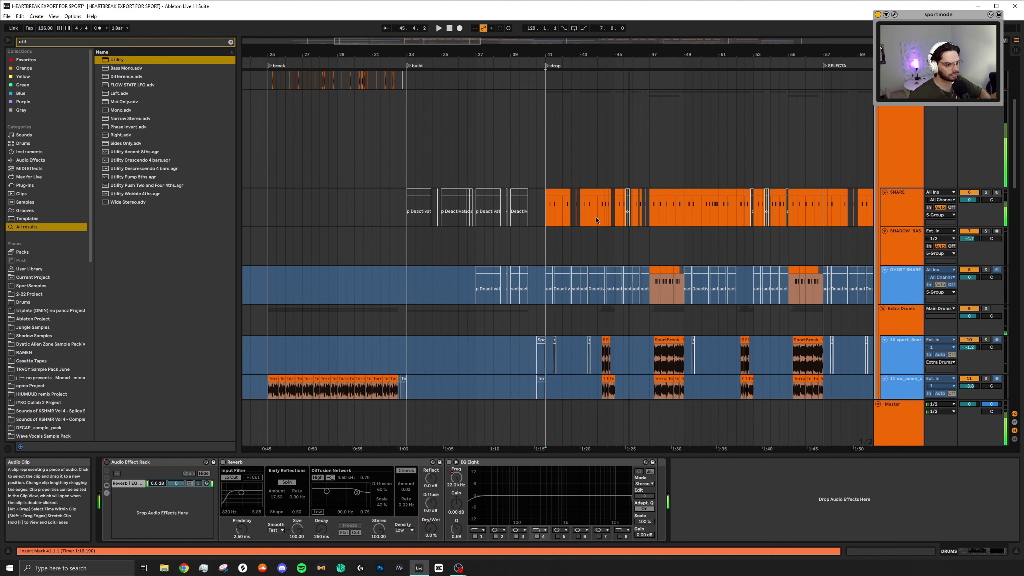
scroll(595, 217, up, 3)
key(space)
Play the drop from bar 41 while reviewing the Percs group's crash, loop, ride and fill tracks, and stop near bar 45
scroll(546, 91, up, 5)
click(546, 136)
scroll(546, 136, down, 5)
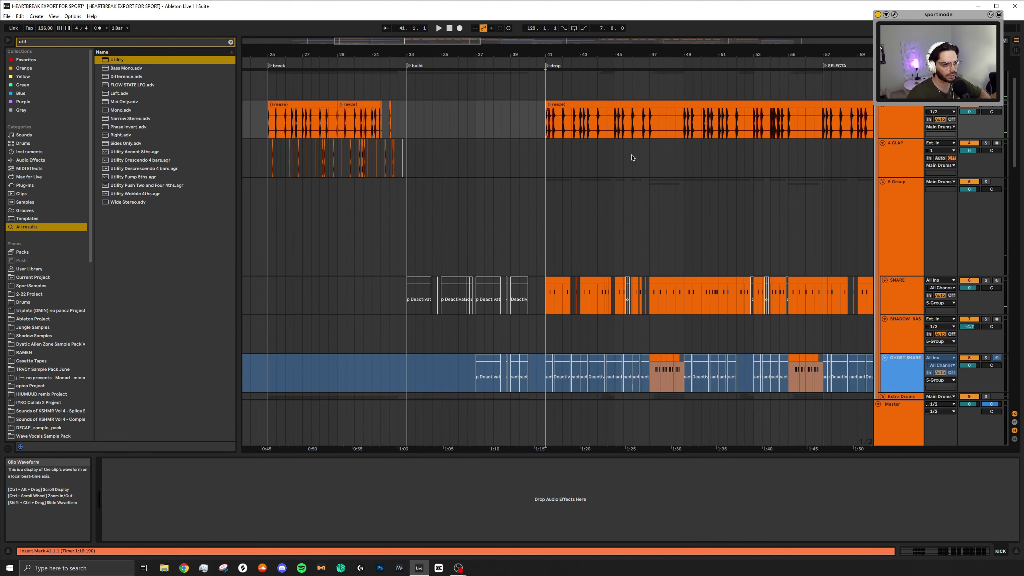
scroll(550, 263, down, 1)
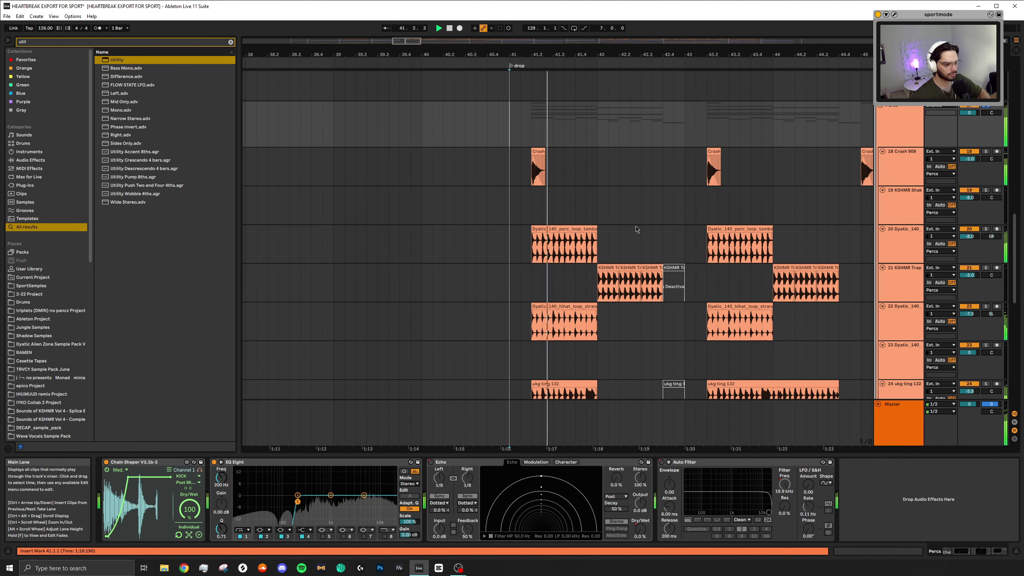
scroll(648, 226, down, 4)
scroll(646, 239, right, 2)
scroll(645, 239, down, 3)
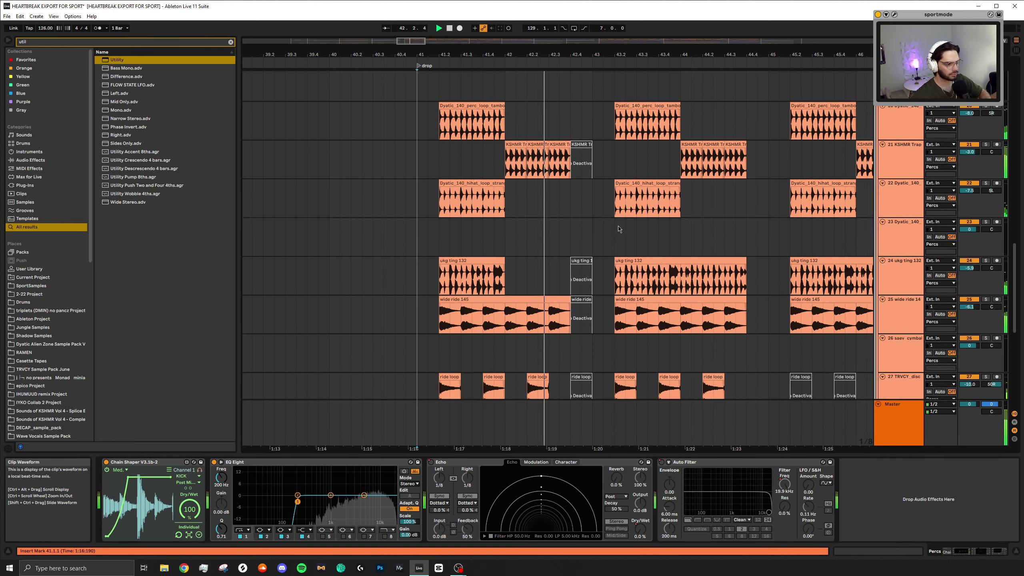
scroll(617, 228, down, 1)
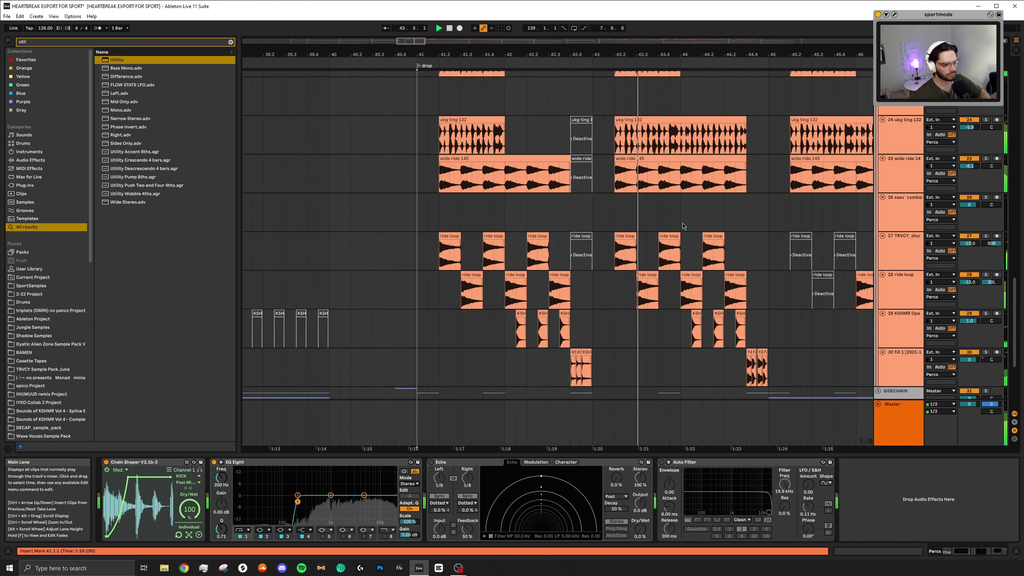
scroll(782, 268, left, 1)
scroll(711, 263, right, 4)
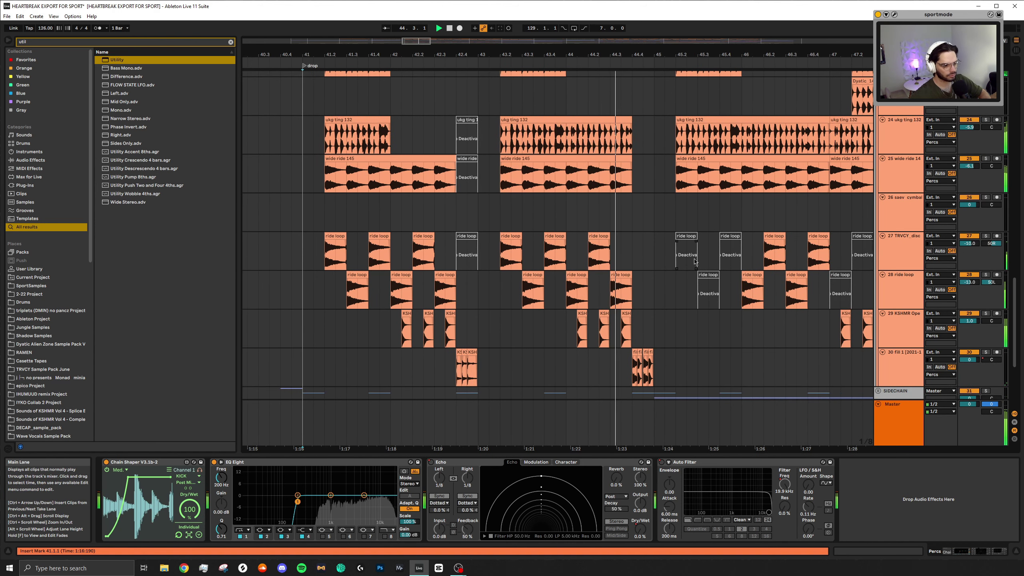
scroll(711, 262, right, 2)
key(space)
Audition tracks 27 TRVCY_disc and 28 ride loop in solo from bar 41.2, and take the ride loop out of solo
scroll(417, 377, left, 3)
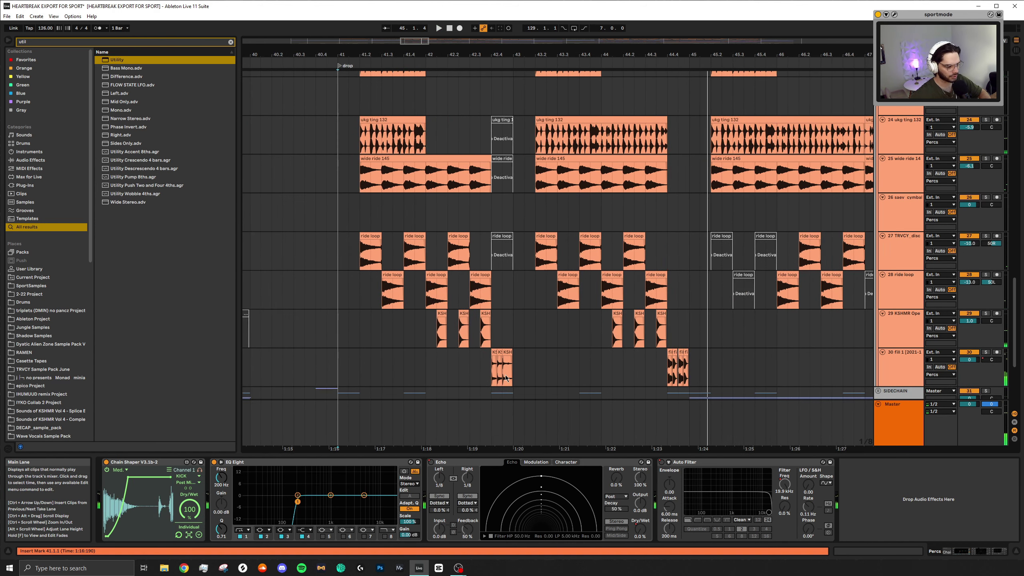
scroll(579, 304, down, 1)
scroll(573, 202, up, 5)
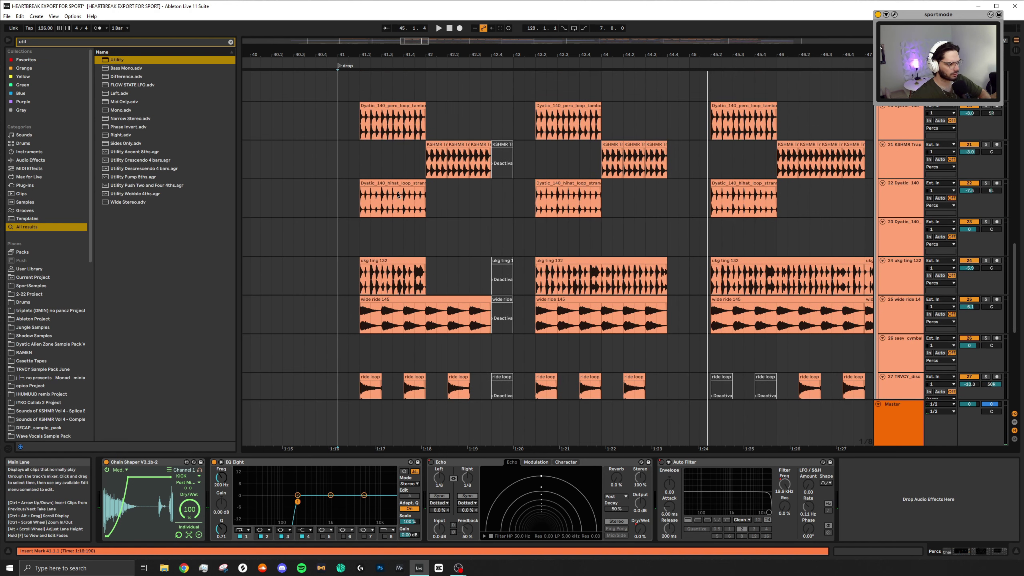
scroll(570, 170, down, 4)
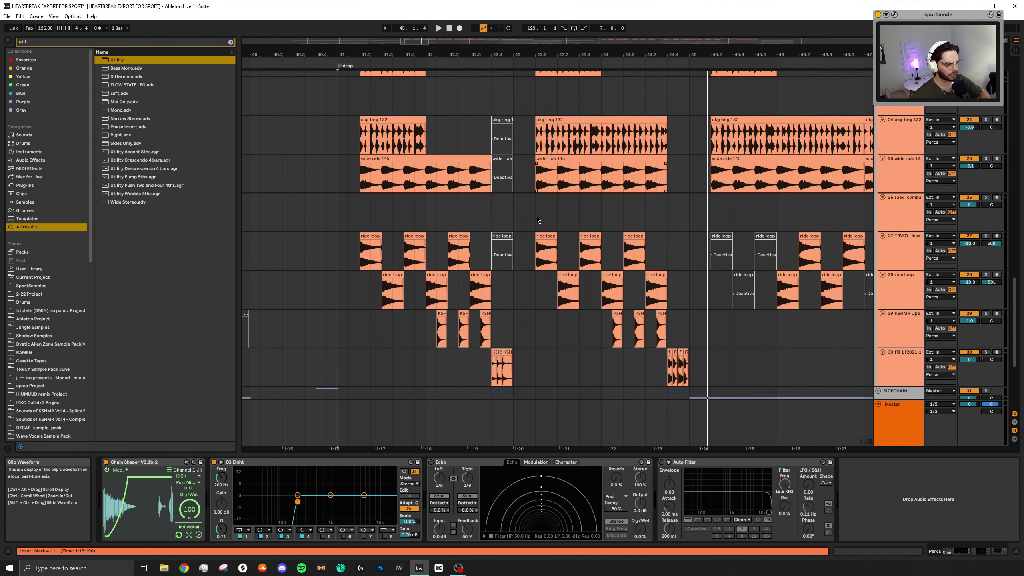
click(357, 244)
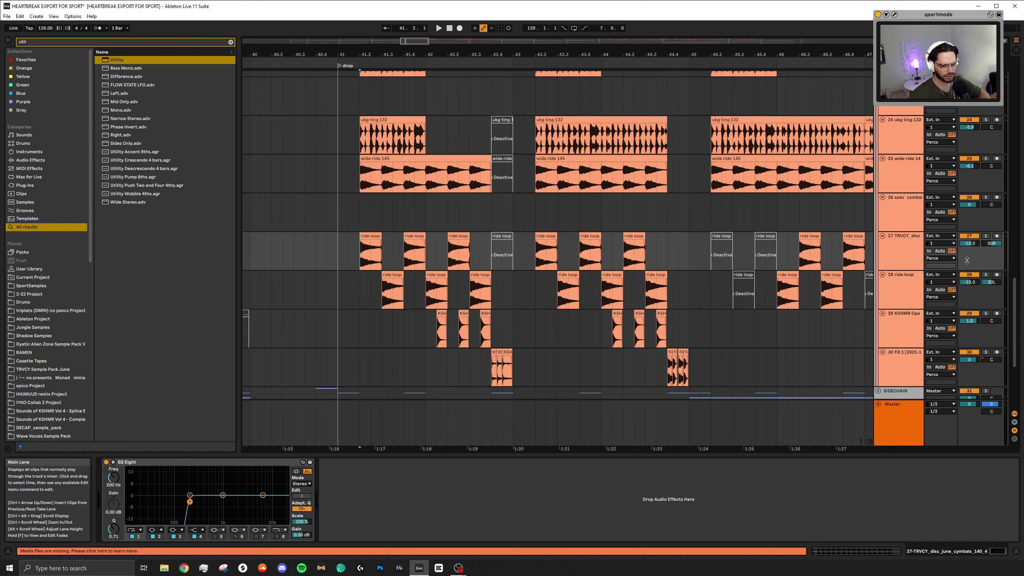
click(986, 236)
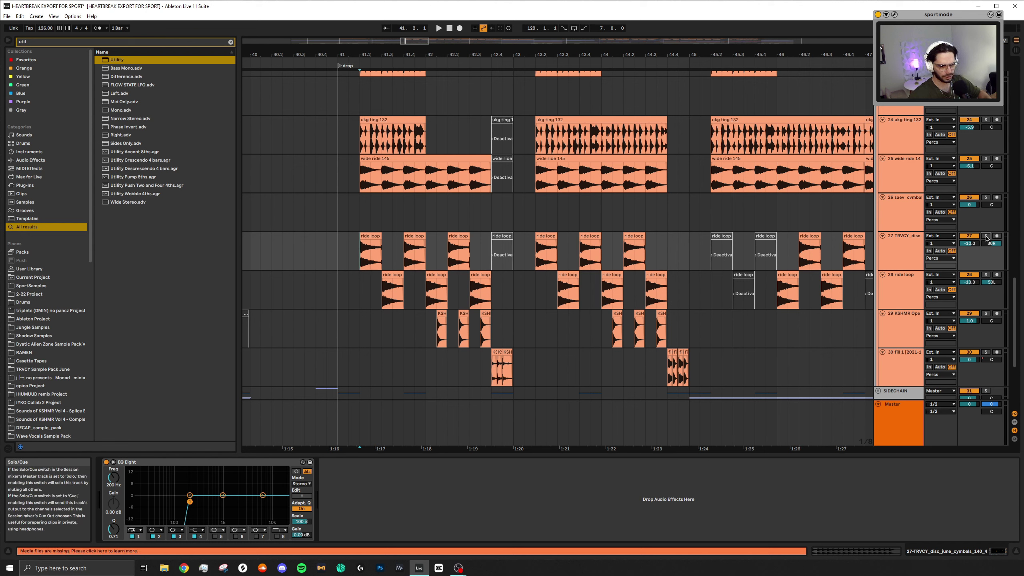
ctrl+click(985, 275)
key(space)
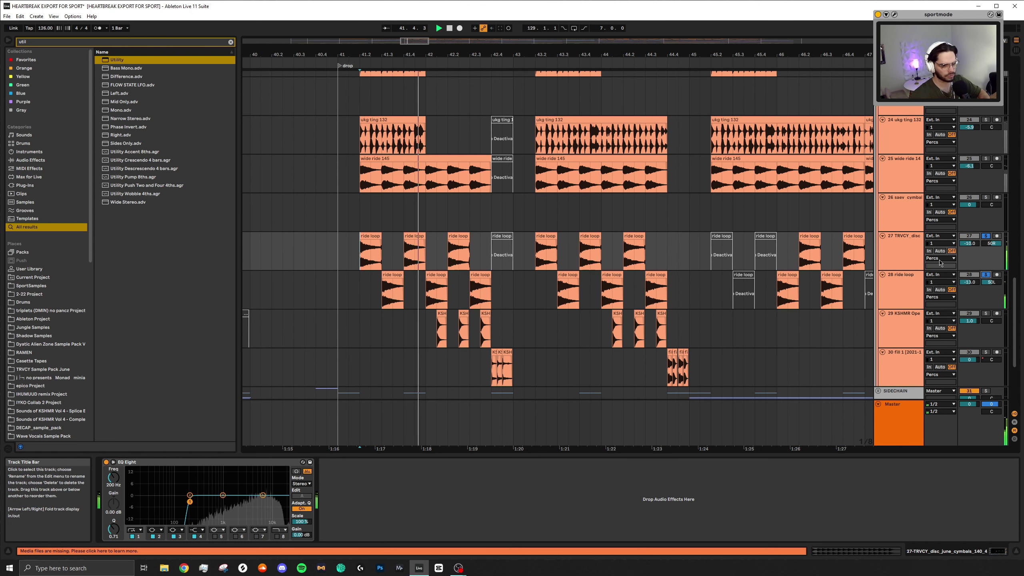
click(986, 275)
Play the soloed Percs group from bar 47.2 and review its percussion loops
scroll(558, 258, down, 2)
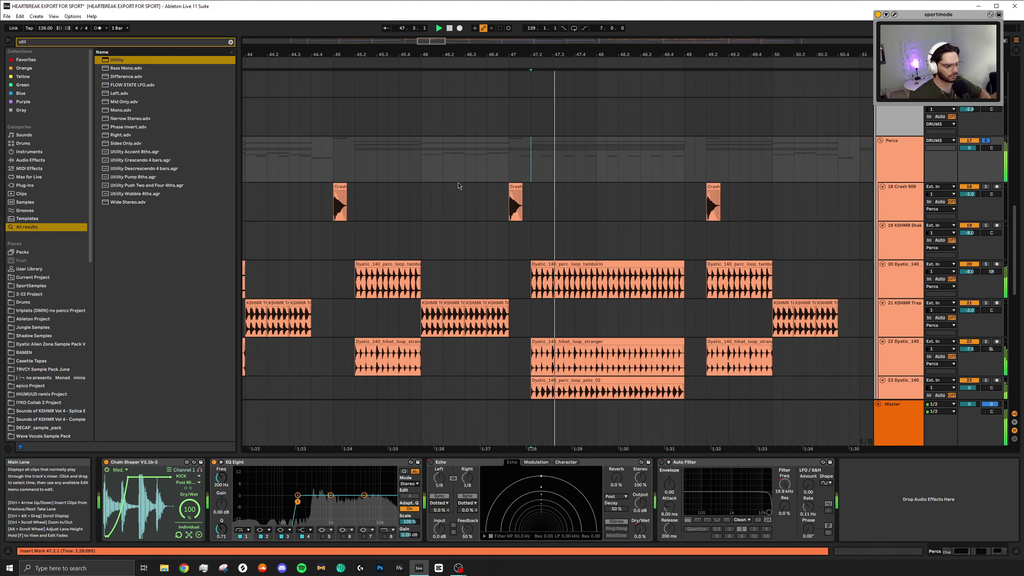
scroll(458, 186, down, 2)
scroll(544, 208, down, 4)
scroll(544, 208, up, 5)
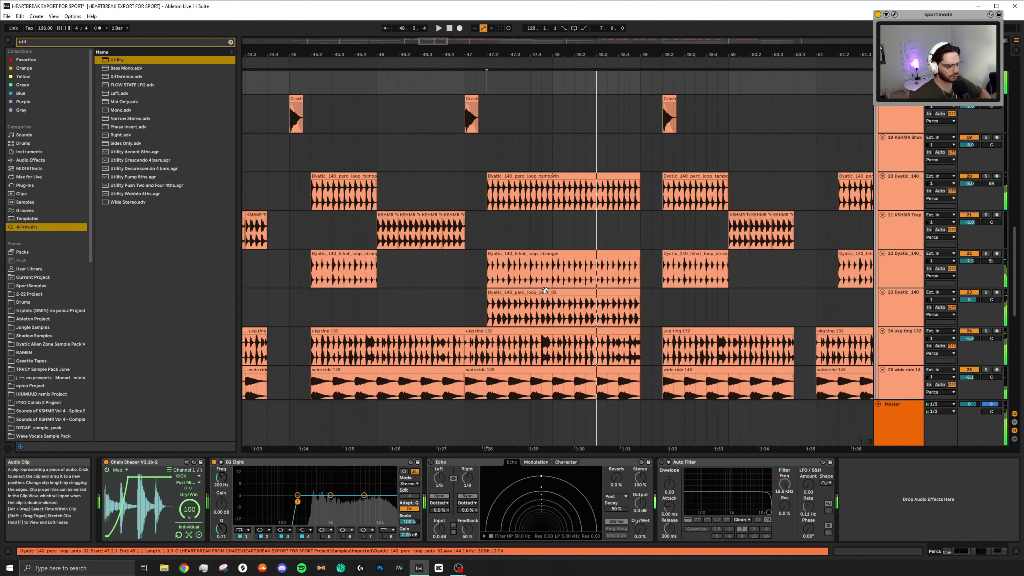
Select the Dyatic_140_perc_loop_pots_02 clip at bar 47.2, solo its track and play it briefly
click(497, 294)
scroll(496, 303, down, 5)
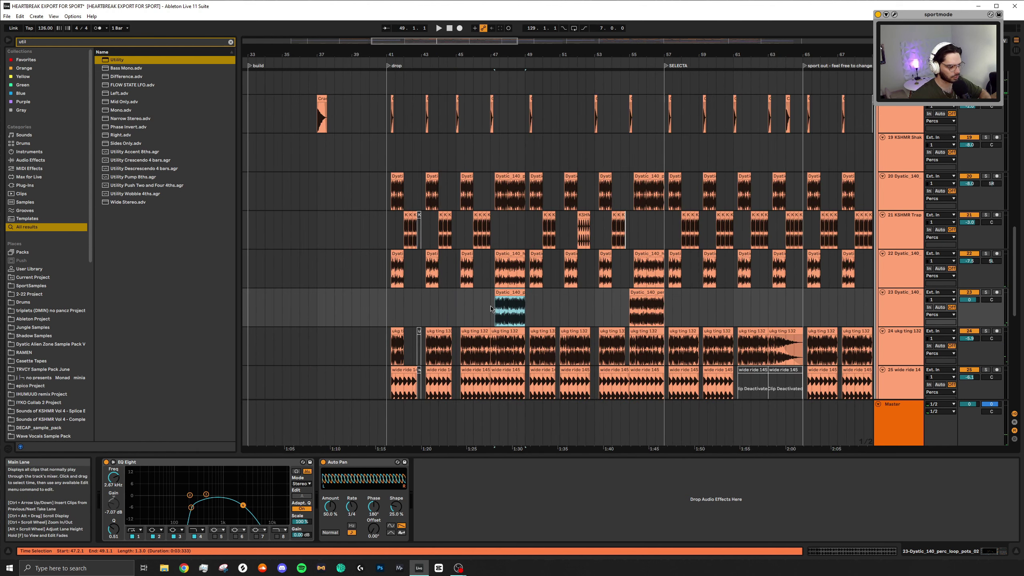
scroll(489, 303, up, 5)
key(s)
key(space)
key(space)
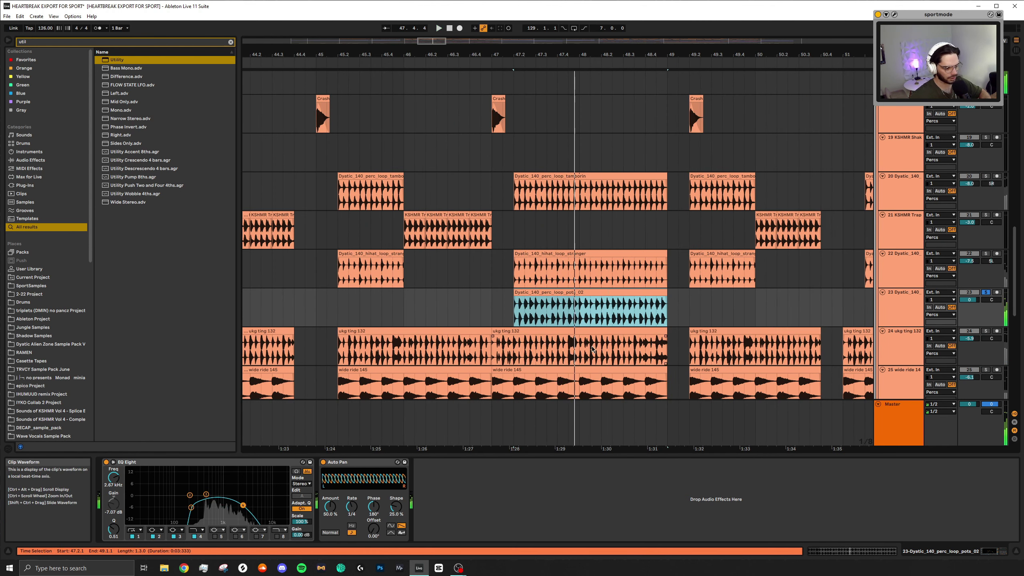
Audition the fill clips on track 30 in solo, playing from bar 42.4 and from bar 44.4
scroll(621, 316, down, 5)
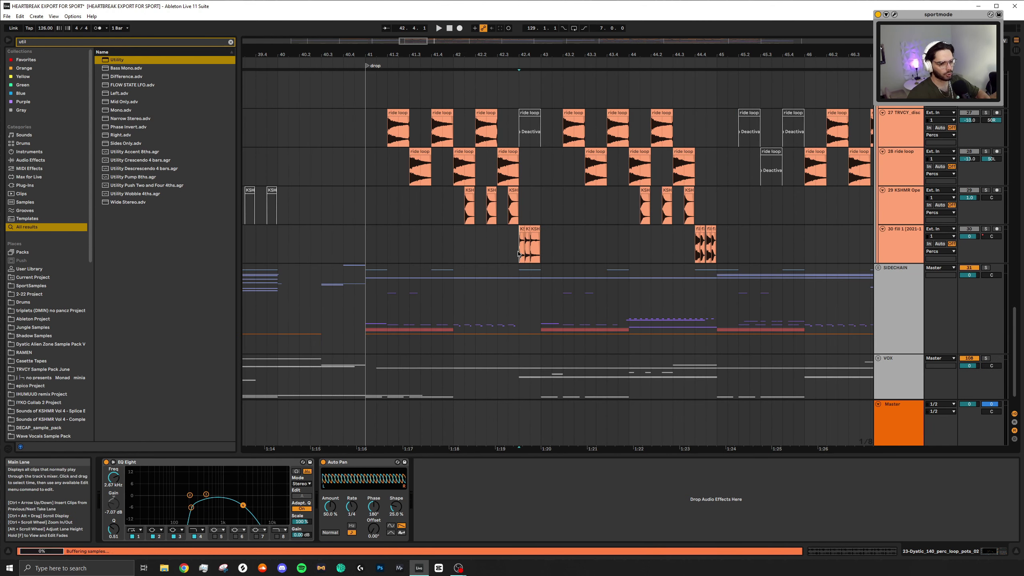
click(520, 247)
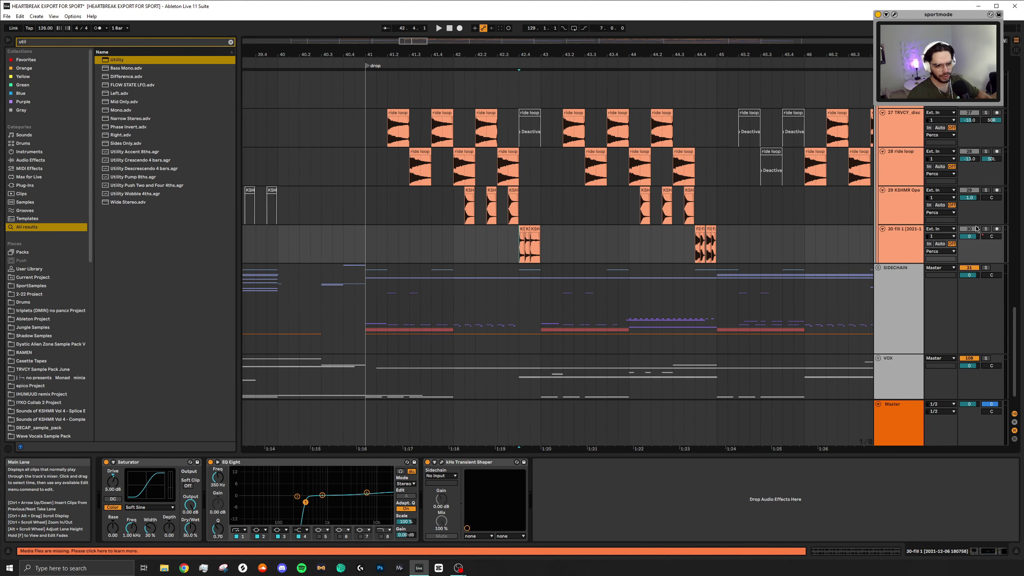
key(space)
click(695, 259)
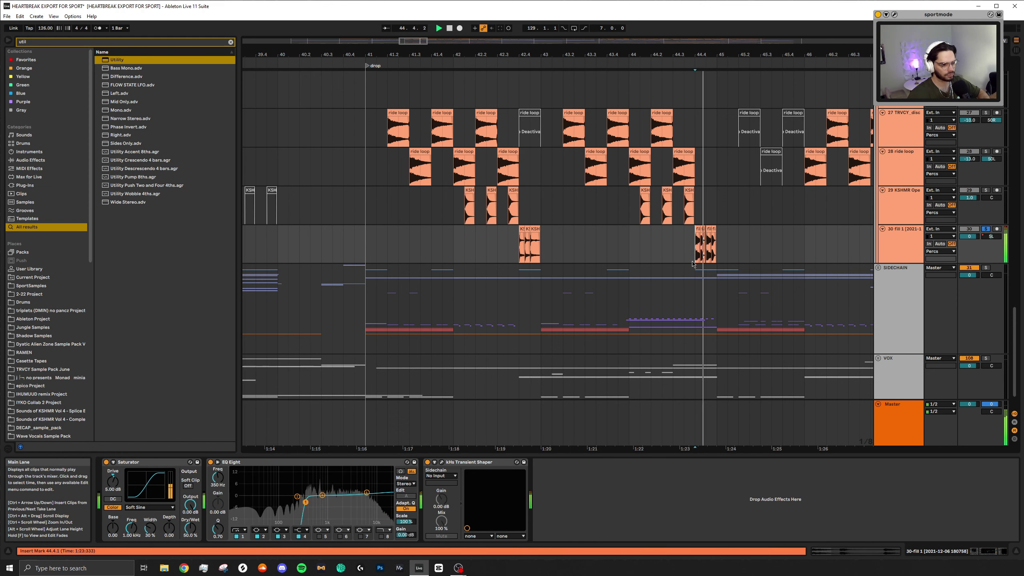
scroll(635, 303, down, 5)
Audition the Main Drums group from the start of the drop at bar 41, soloed and with the other tracks
scroll(917, 221, up, 15)
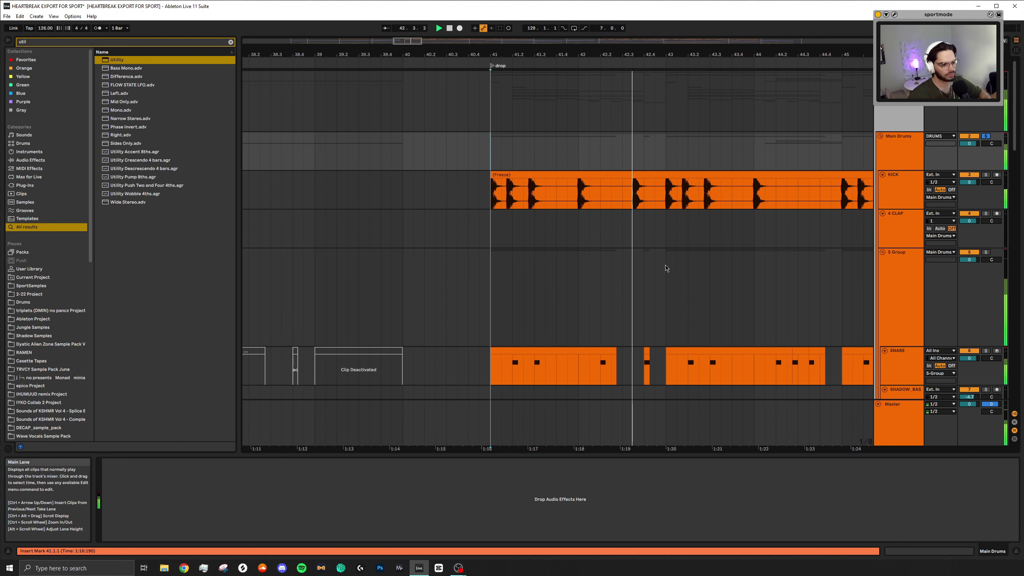
scroll(665, 265, down, 5)
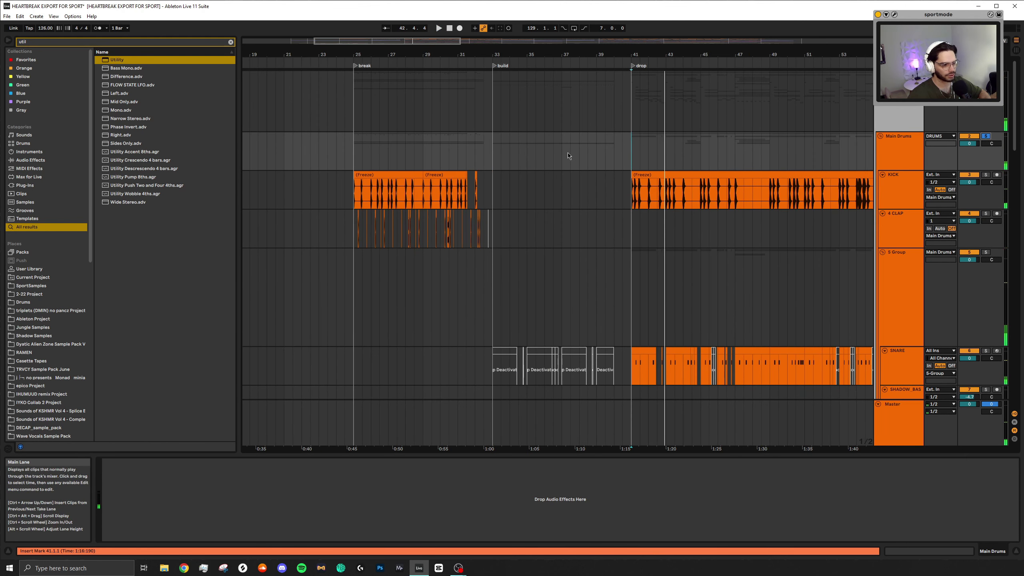
key(space)
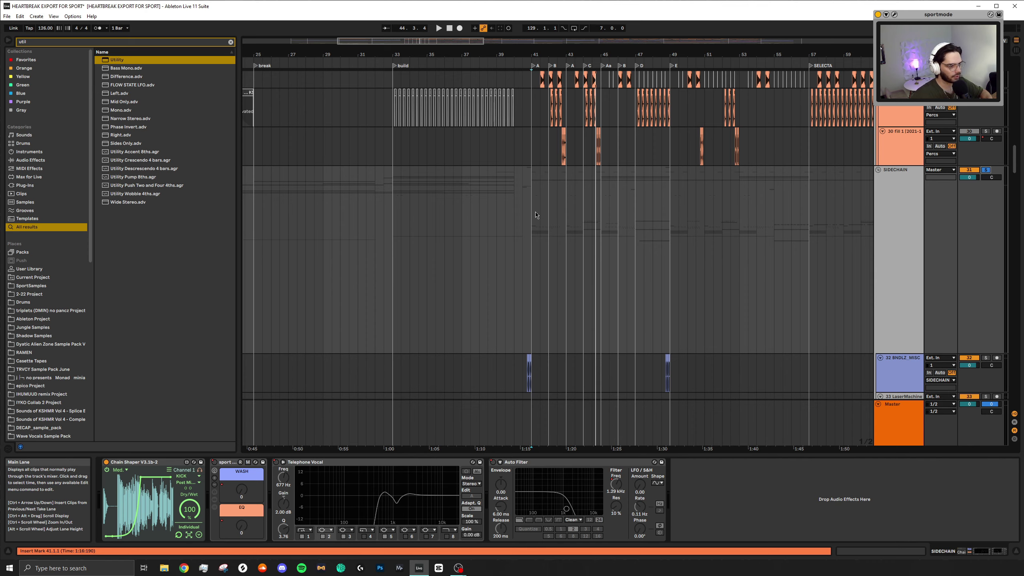
Examine the soloed SIDECHAIN group across the lettered sections of the drop up to the SELECTA marker
scroll(534, 220, up, 5)
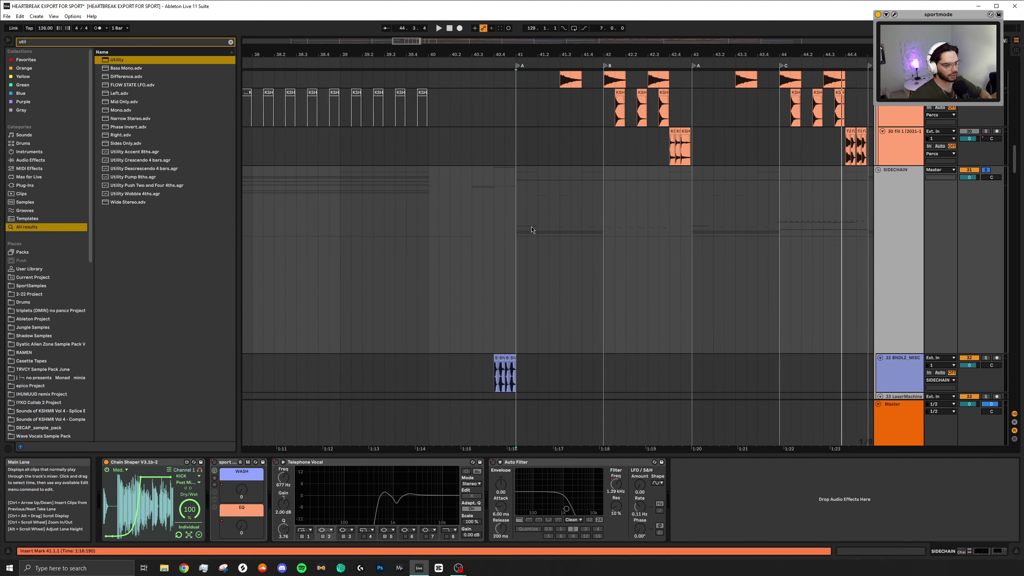
scroll(530, 230, right, 4)
scroll(524, 226, down, 5)
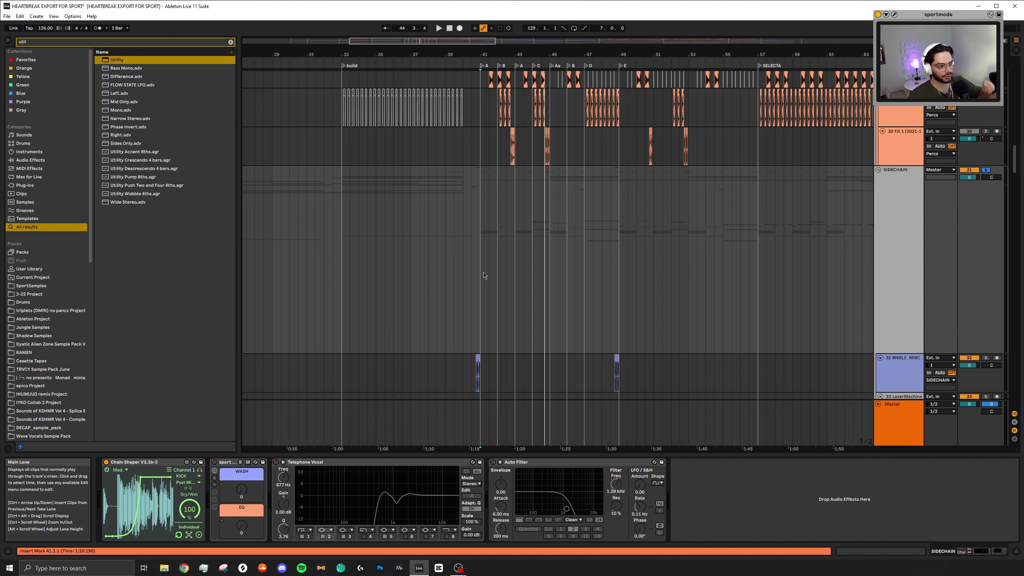
Audition the soloed SIDECHAIN group in the drop, playing section A from bar 41 and section B from bar 42
click(484, 247)
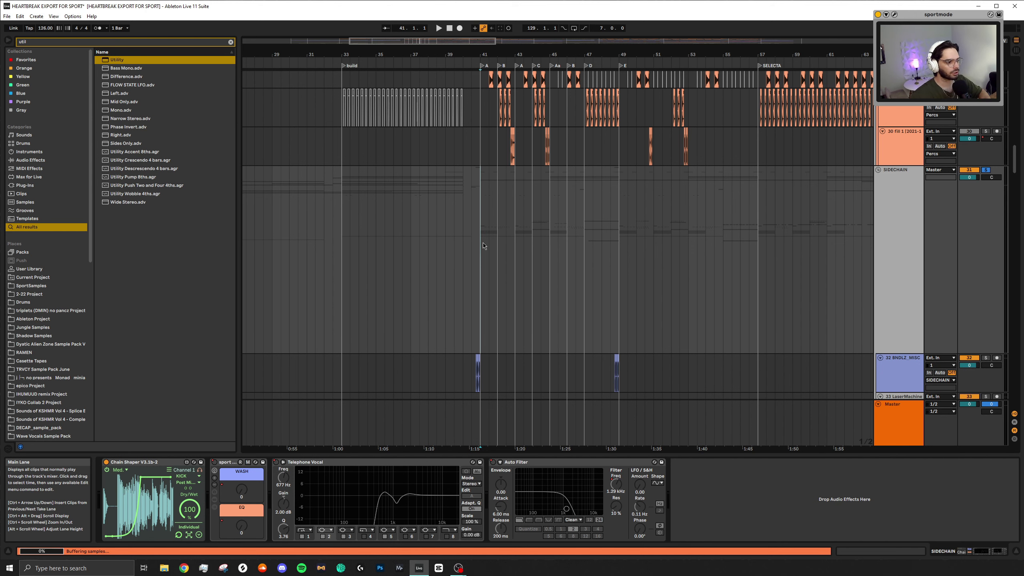
scroll(485, 246, up, 5)
scroll(492, 239, right, 2)
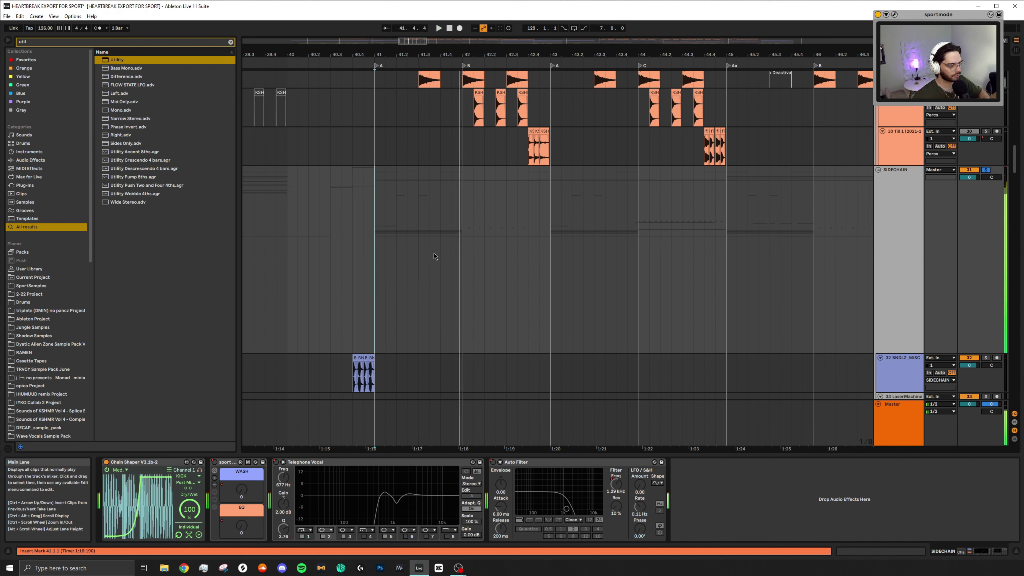
click(462, 256)
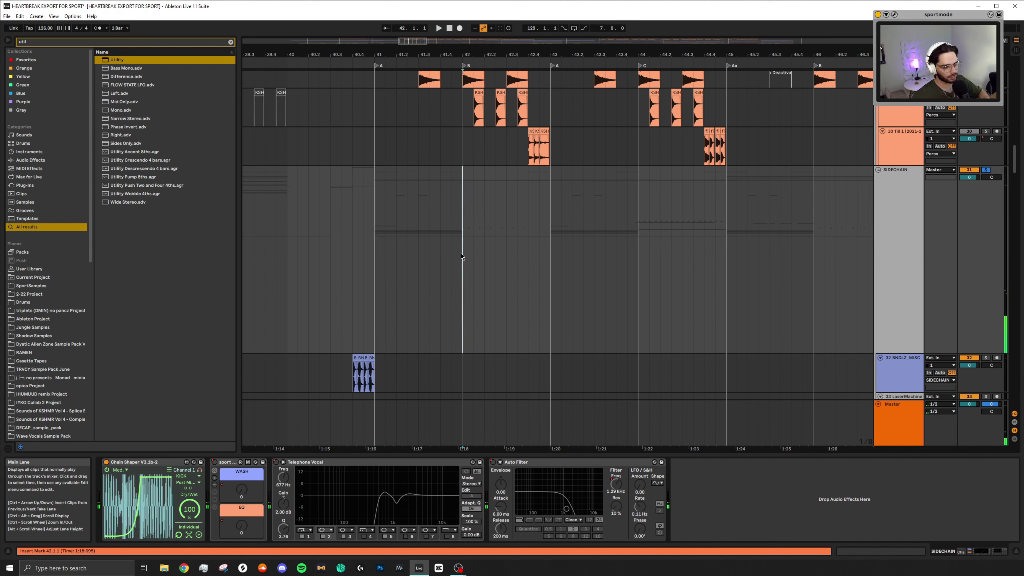
key(space)
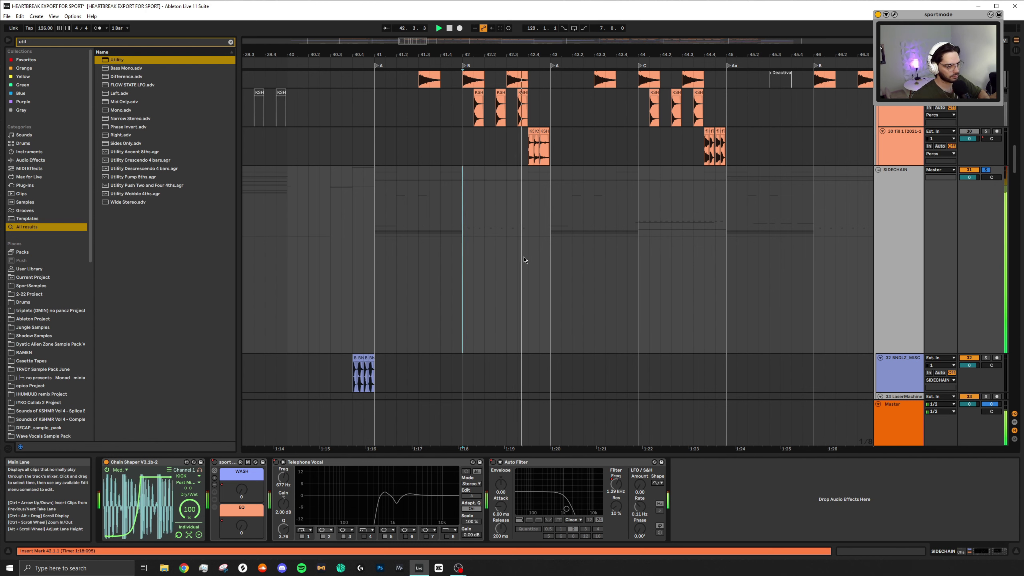
Play the soloed SIDECHAIN group through the second A section from bar 43 and section C from bar 44
click(549, 254)
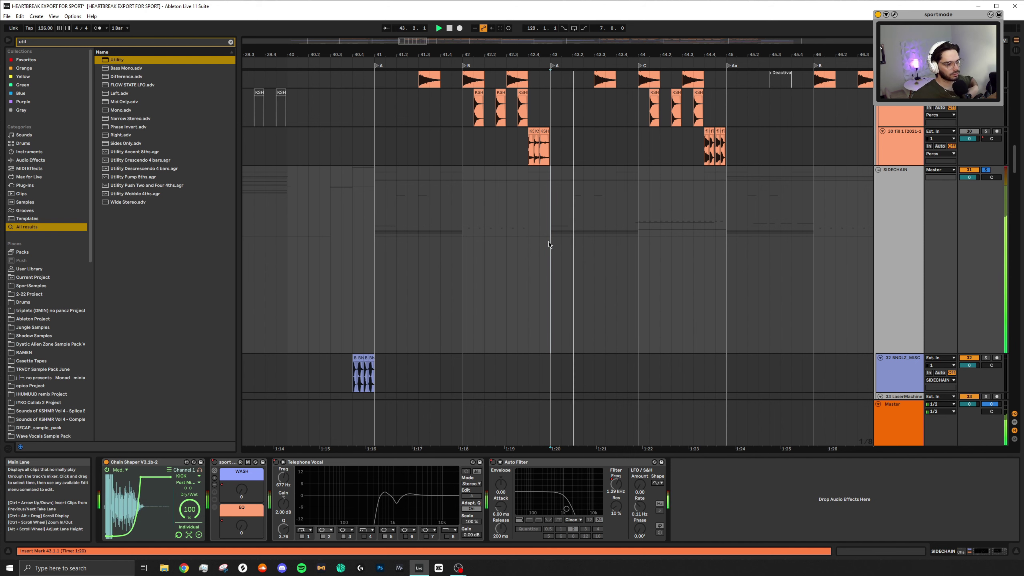
click(564, 253)
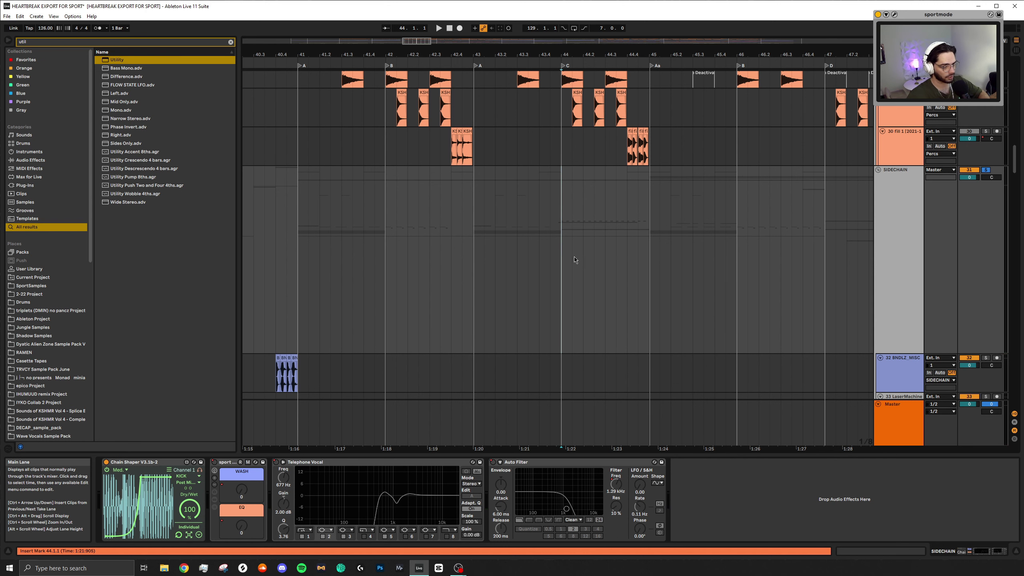
key(space)
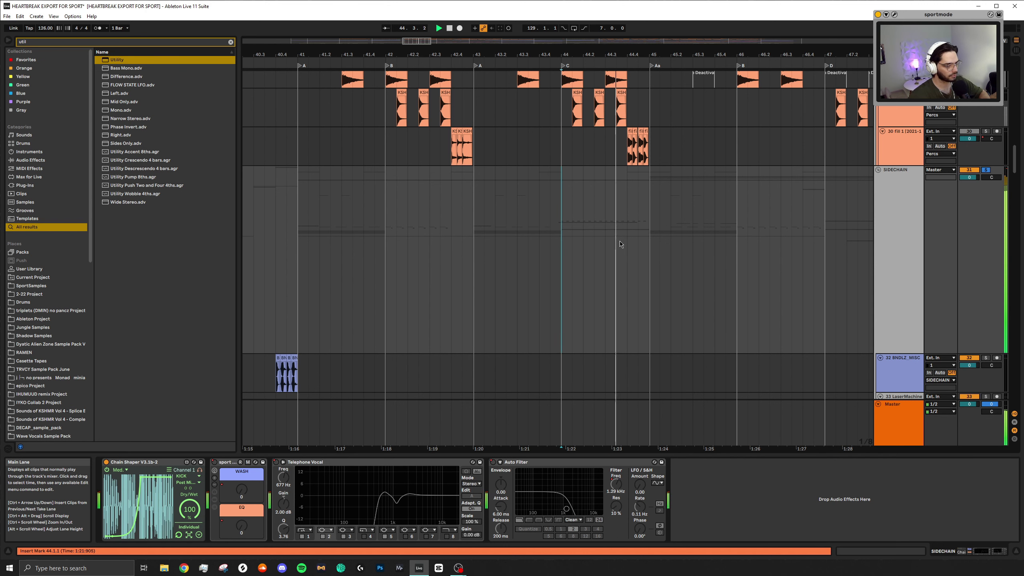
Play the Aa section of the soloed SIDECHAIN group from bar 45
scroll(484, 150, left, 5)
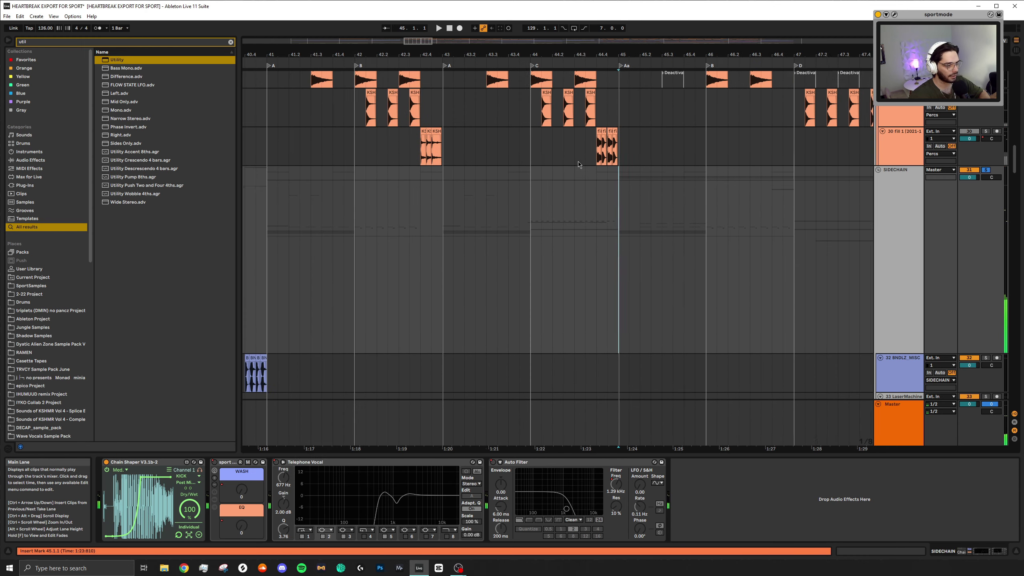
scroll(616, 214, down, 5)
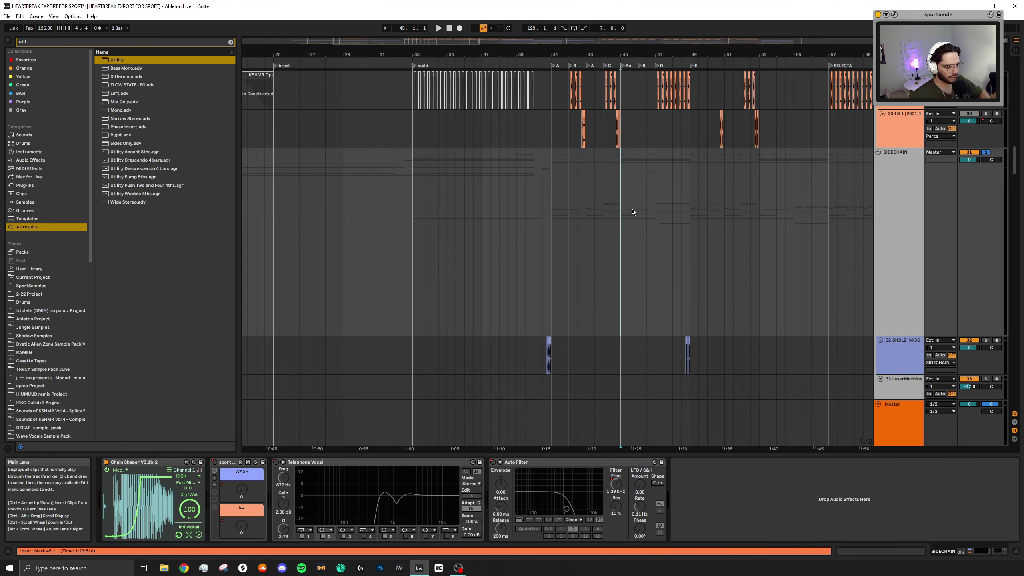
scroll(633, 227, up, 5)
key(space)
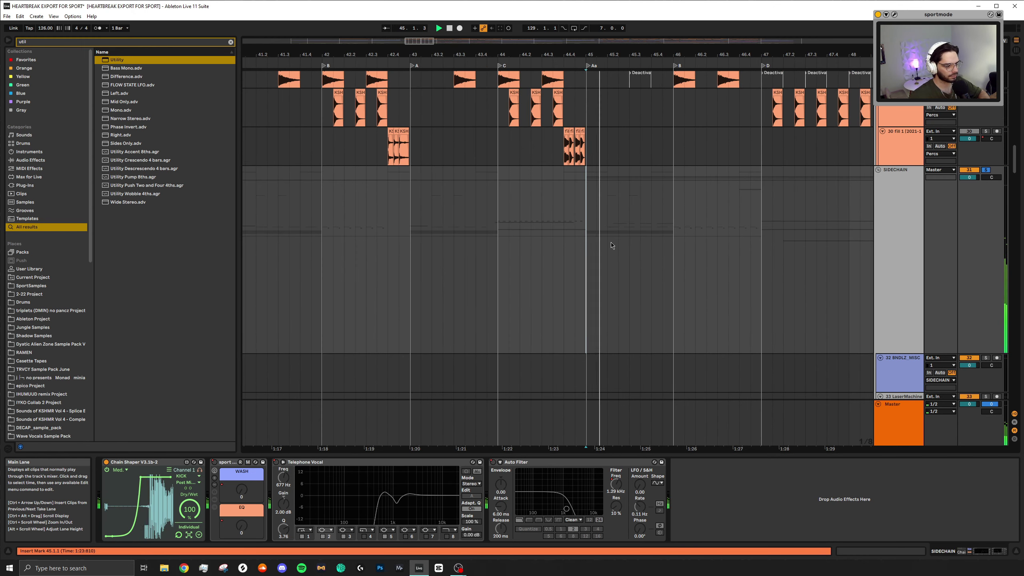
scroll(550, 250, down, 3)
scroll(549, 250, up, 10)
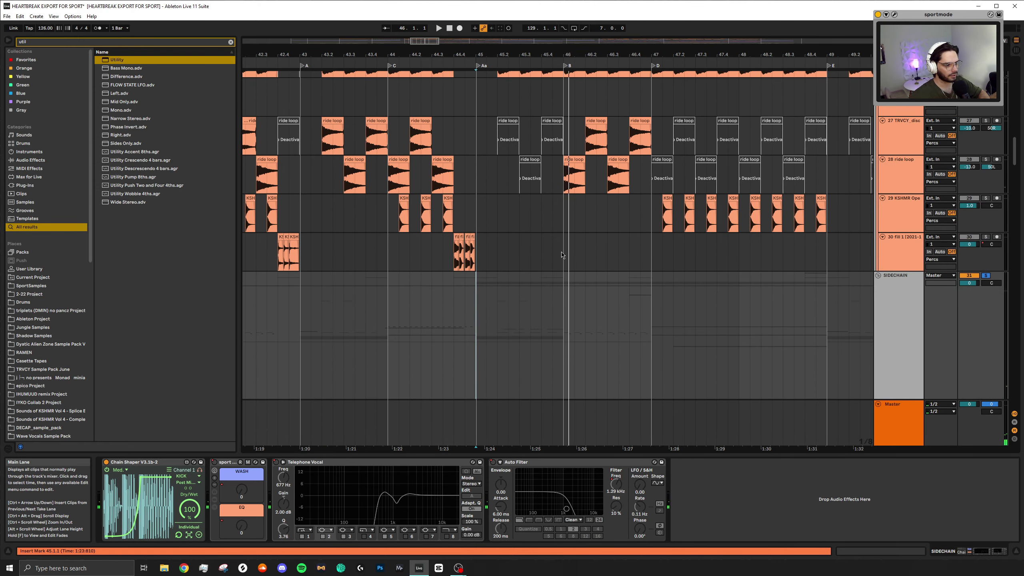
Rename the B locator at bar 46 as Bb
click(562, 255)
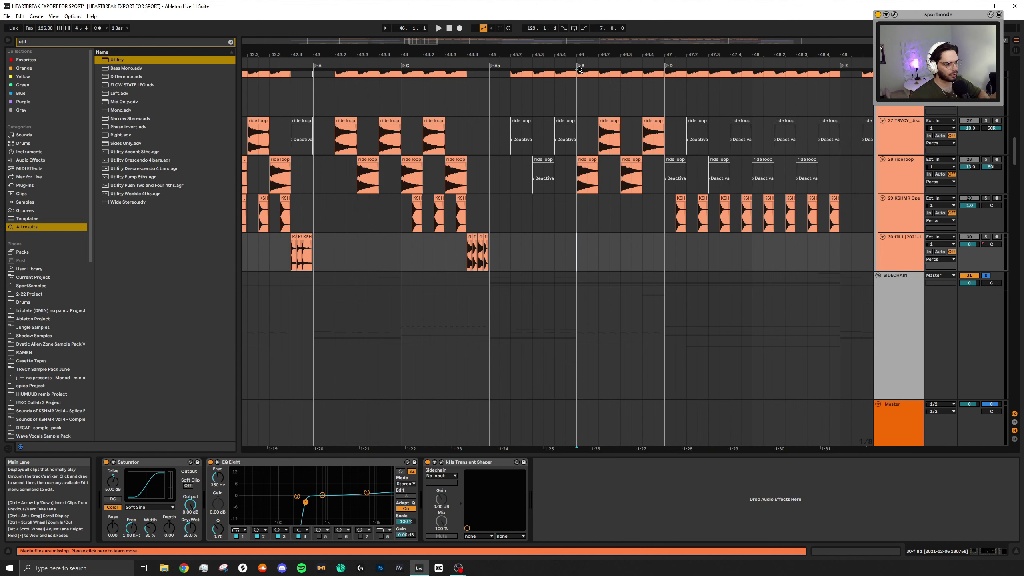
right_click(579, 69)
click(583, 73)
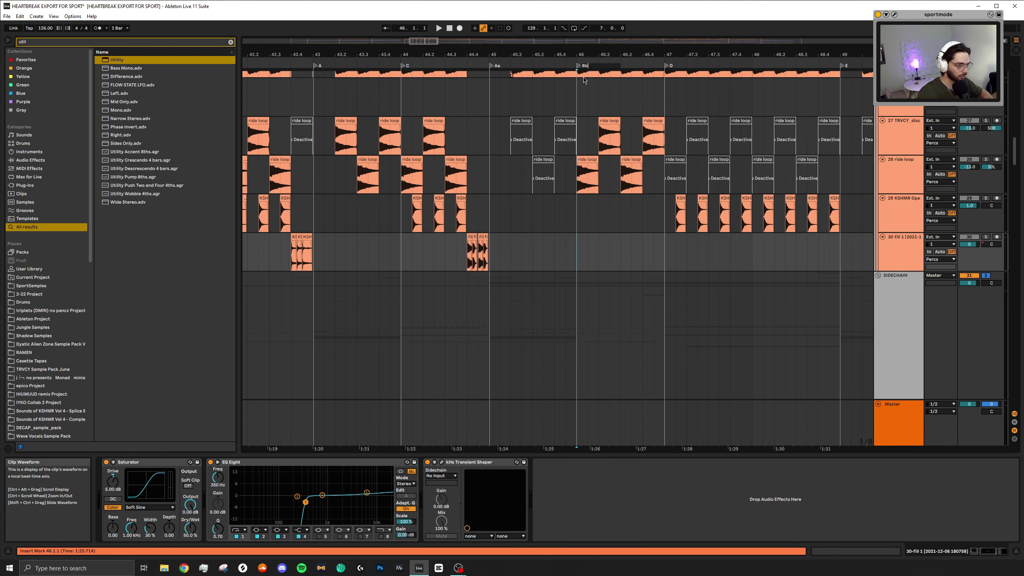
Play the Bb section from bar 46 up to the D locator with the SIDECHAIN group soloed
key(space)
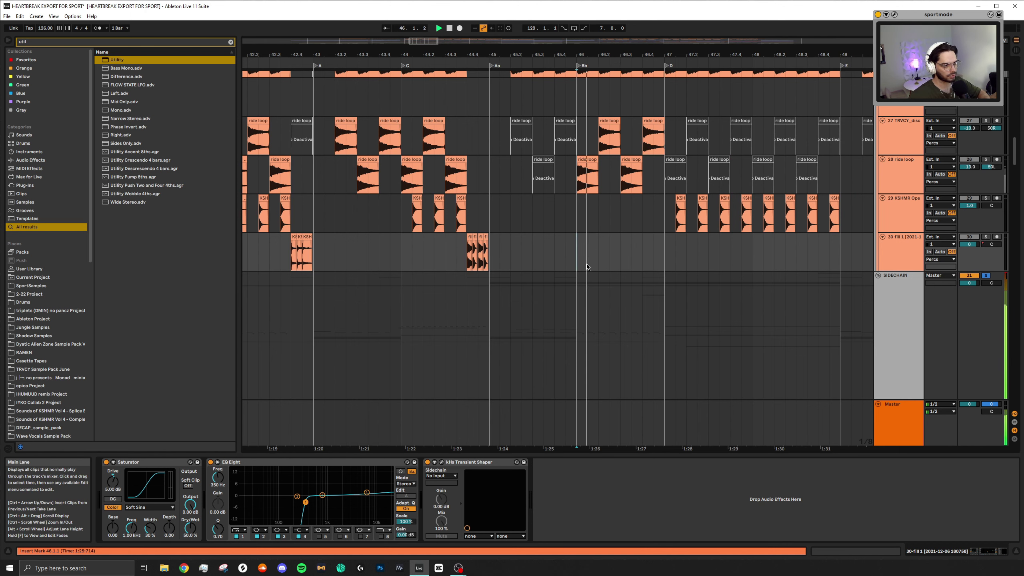
scroll(593, 271, down, 5)
scroll(599, 272, up, 5)
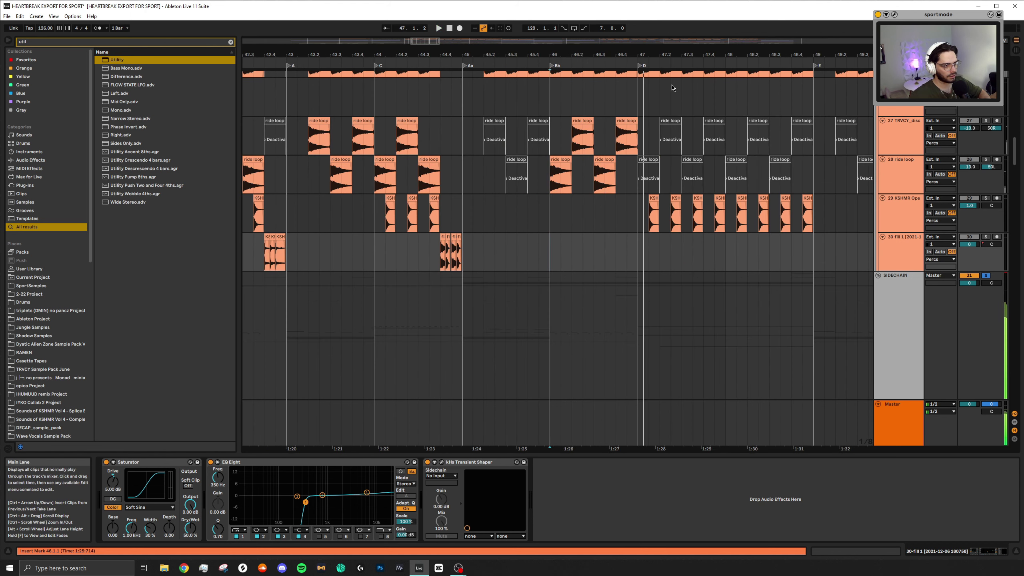
key(space)
Play section D from bar 47 up to the E locator with the SIDECHAIN group soloed
click(641, 82)
scroll(654, 192, down, 5)
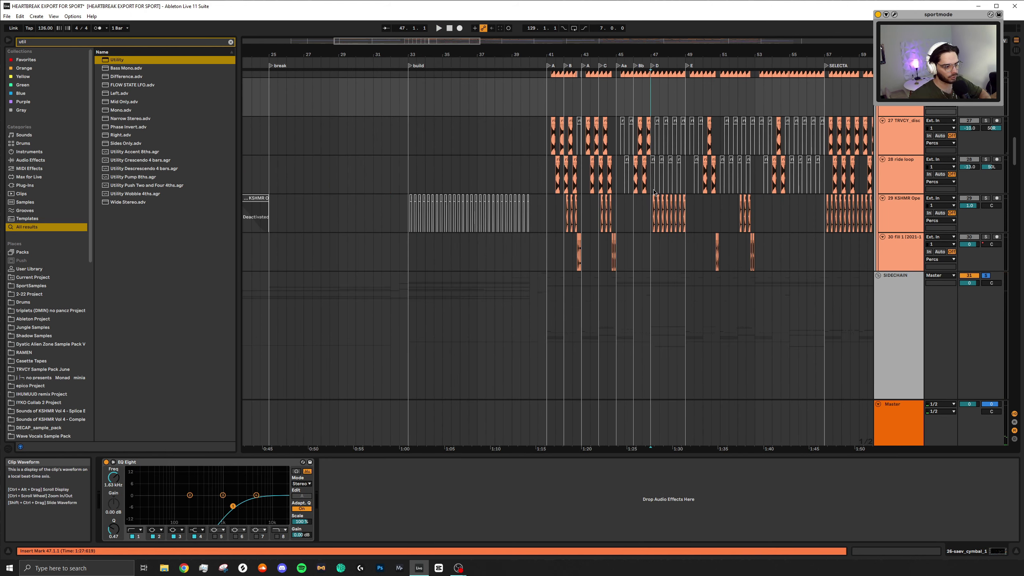
drag(681, 249, 825, 262)
click(651, 256)
key(space)
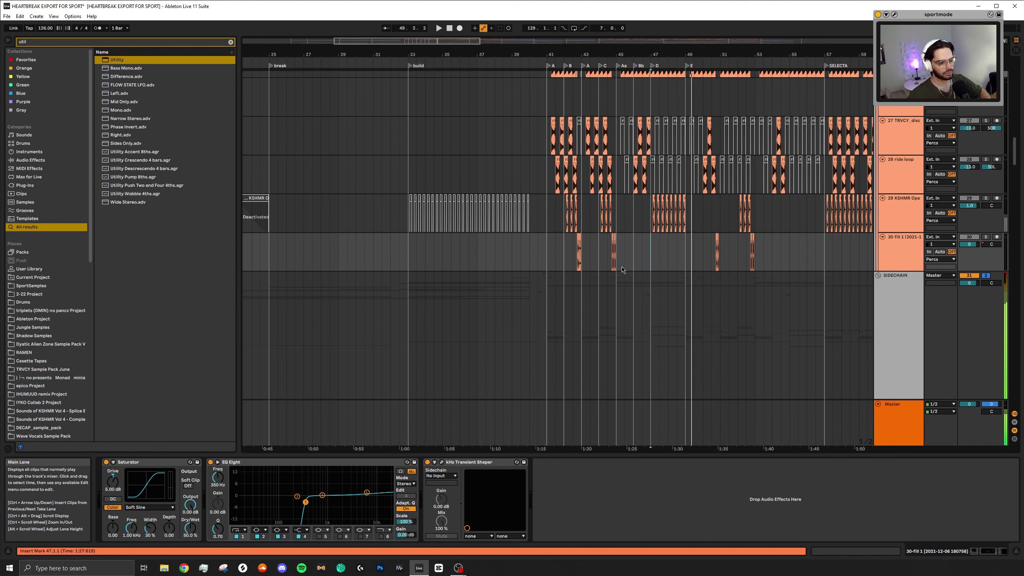
Find the donk 03 track among the synths and audition its first drop clip at bar 41.2 in solo
scroll(676, 250, up, 10)
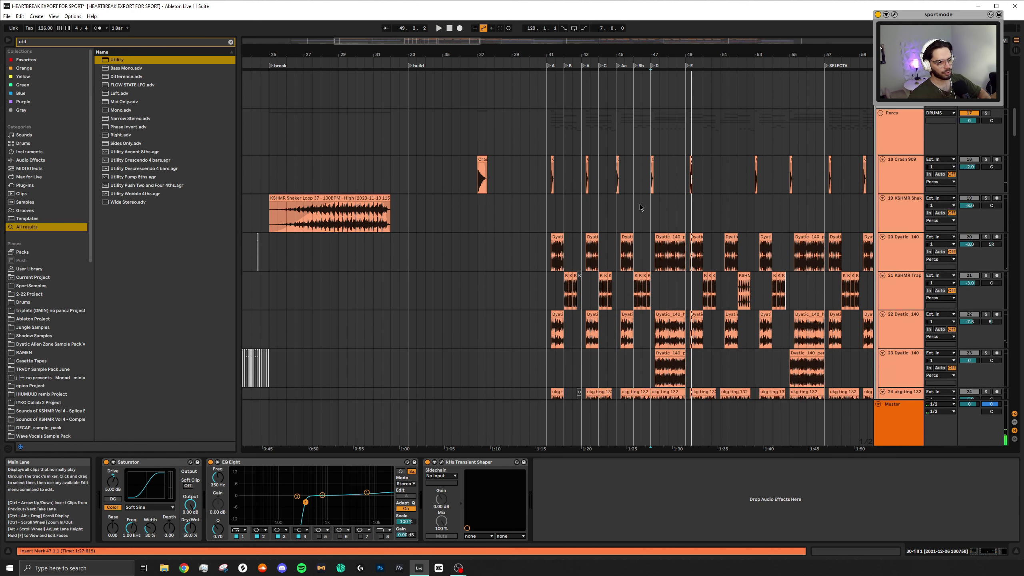
scroll(637, 218, down, 8)
scroll(626, 224, down, 12)
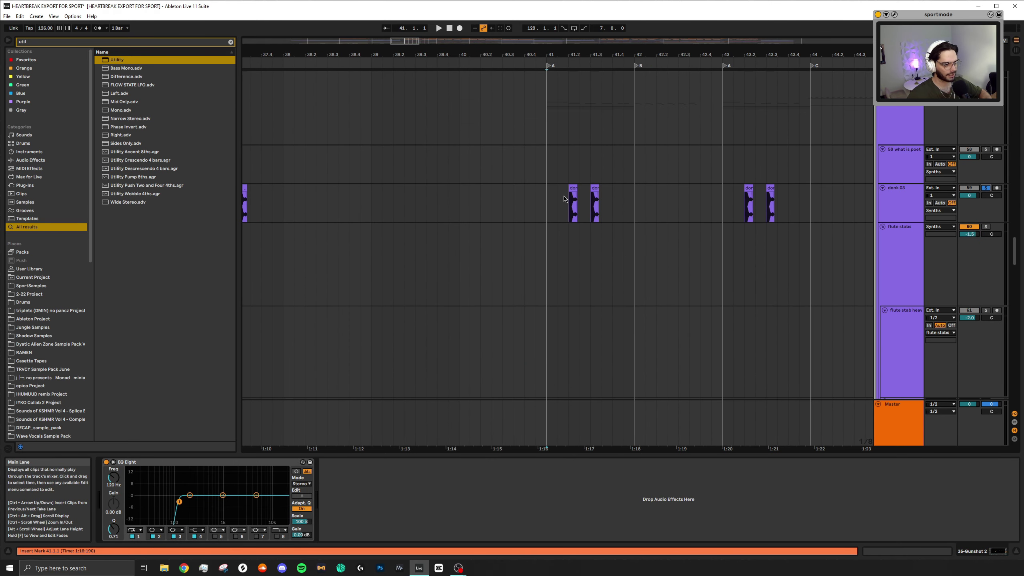
click(550, 198)
scroll(576, 204, up, 5)
click(556, 188)
scroll(556, 188, down, 5)
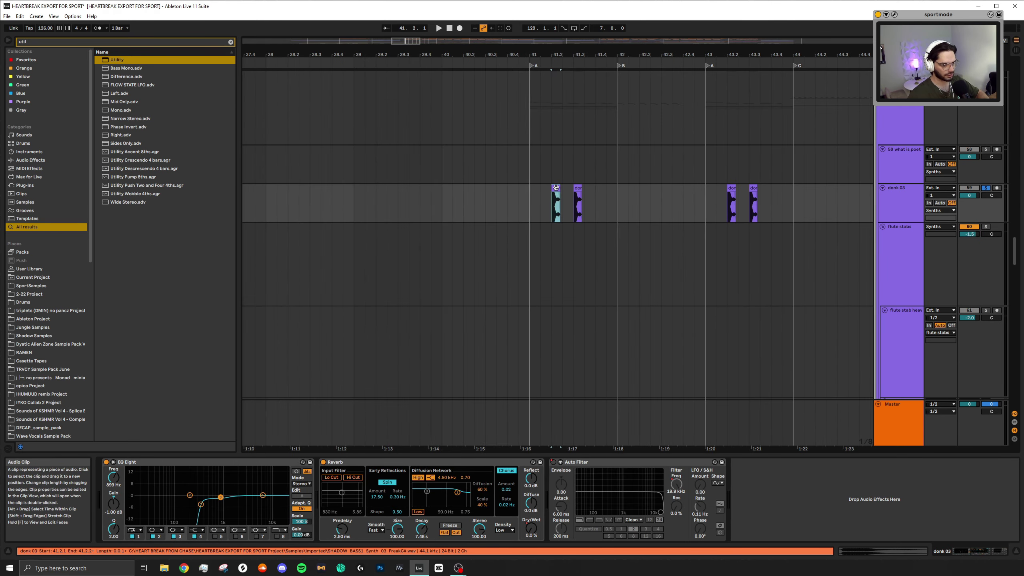
key(space)
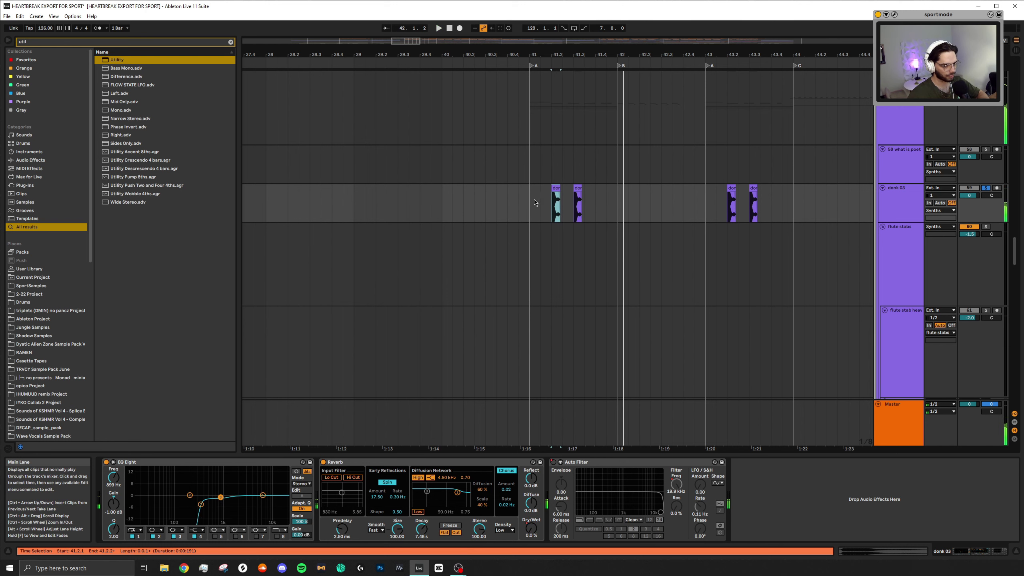
Solo the Sub track and play its bass line from bar 42 and from bar 41
scroll(573, 213, down, 10)
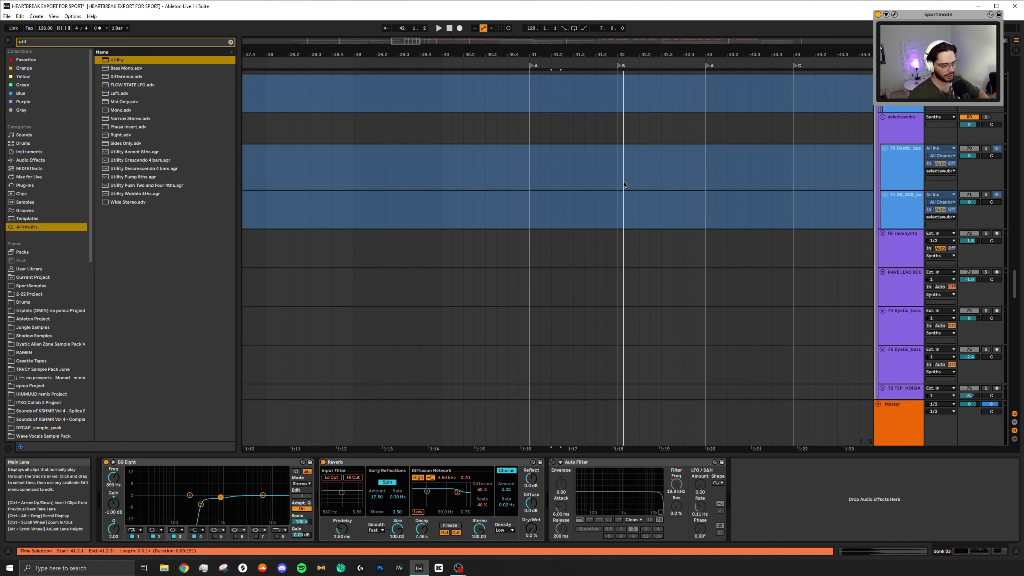
scroll(623, 185, down, 15)
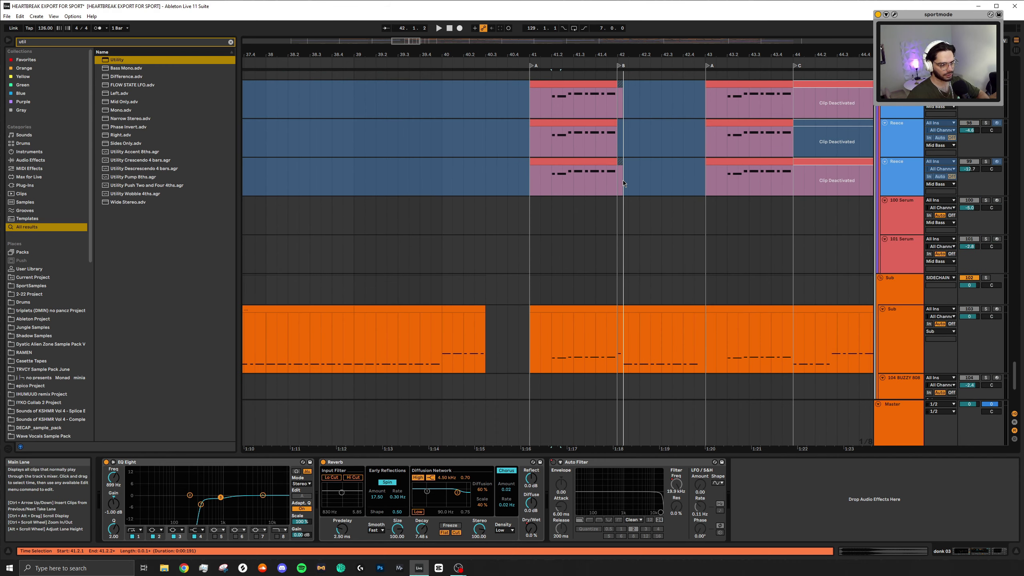
click(985, 257)
click(986, 221)
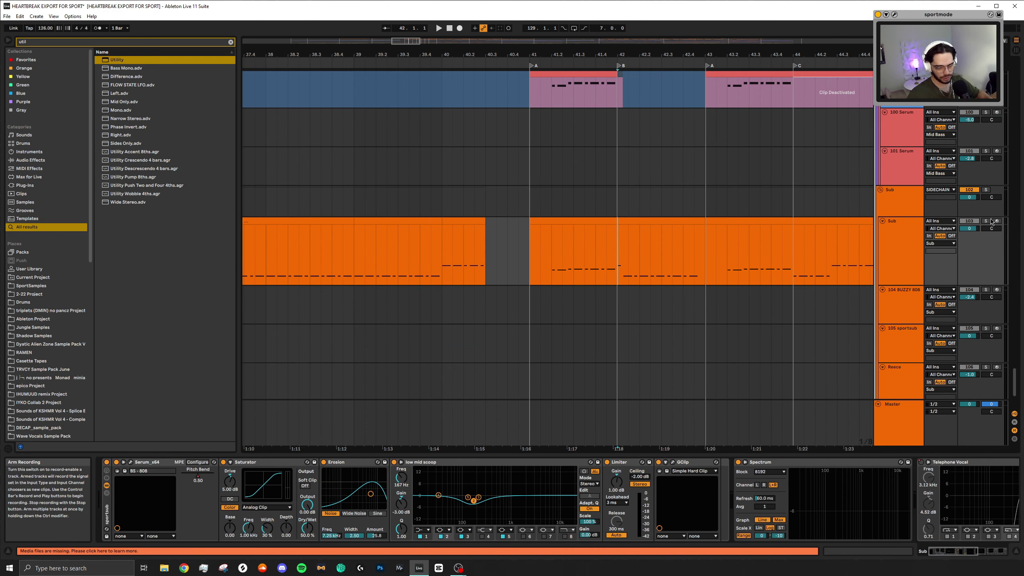
key(space)
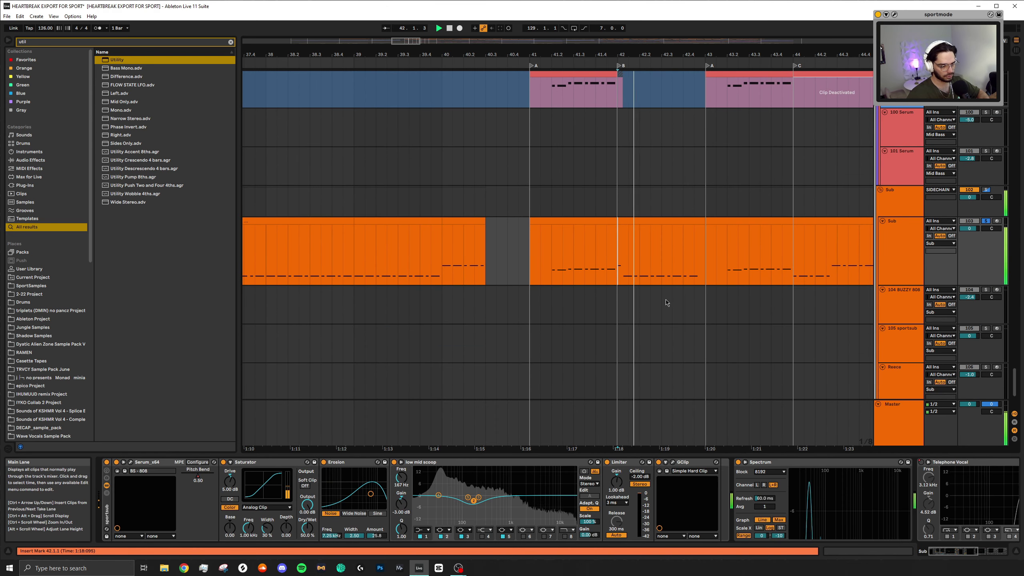
click(527, 258)
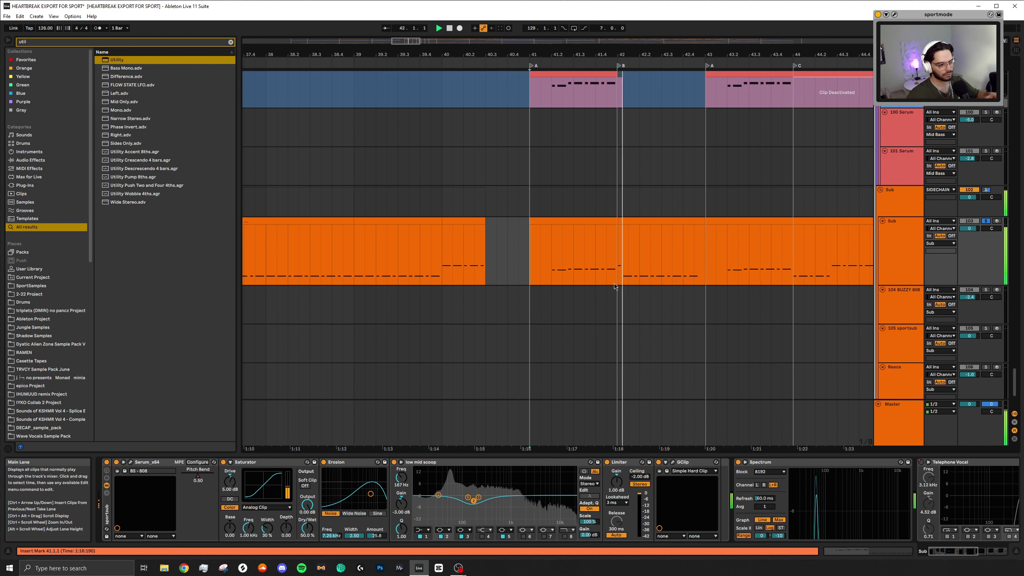
key(space)
Select the Sub part from bar 41 to bar 42 and examine its MIDI notes
drag(617, 239, 530, 239)
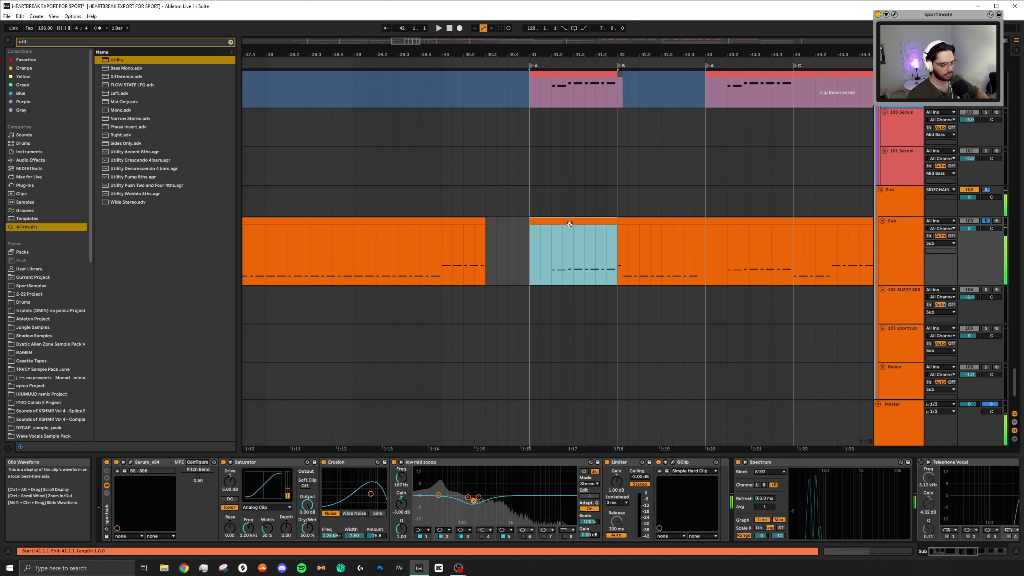
click(899, 553)
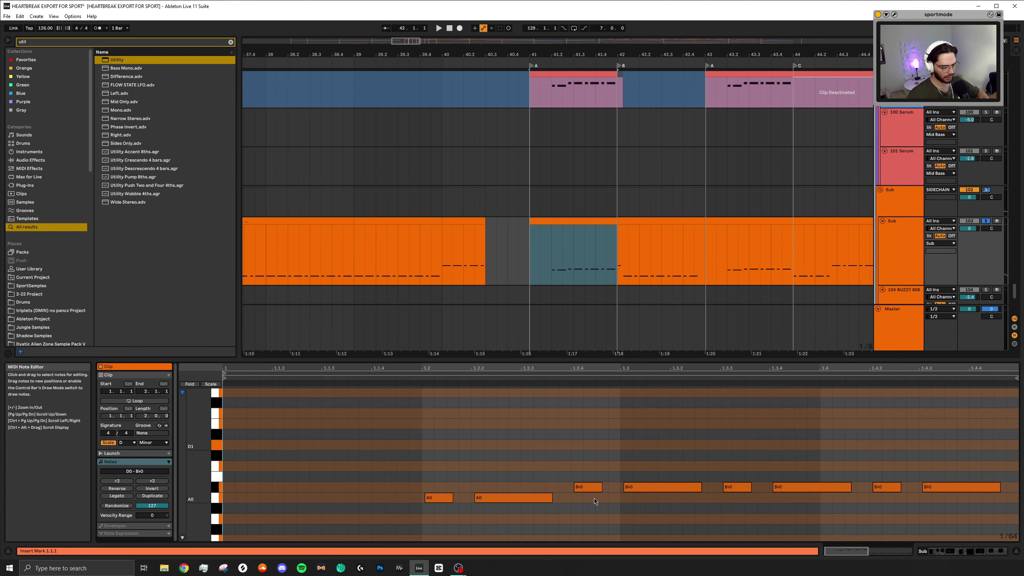
key(shift+Tab)
Solo the 93 sport_bass and 94 rhythmical tracks and play them from bar 42 and from bar 43
scroll(620, 232, up, 1)
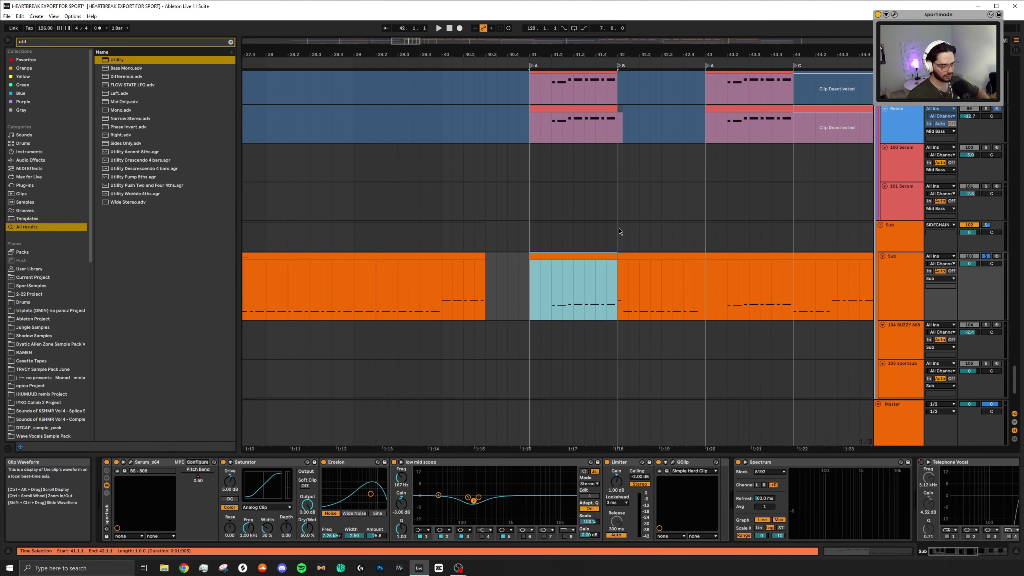
scroll(620, 231, up, 8)
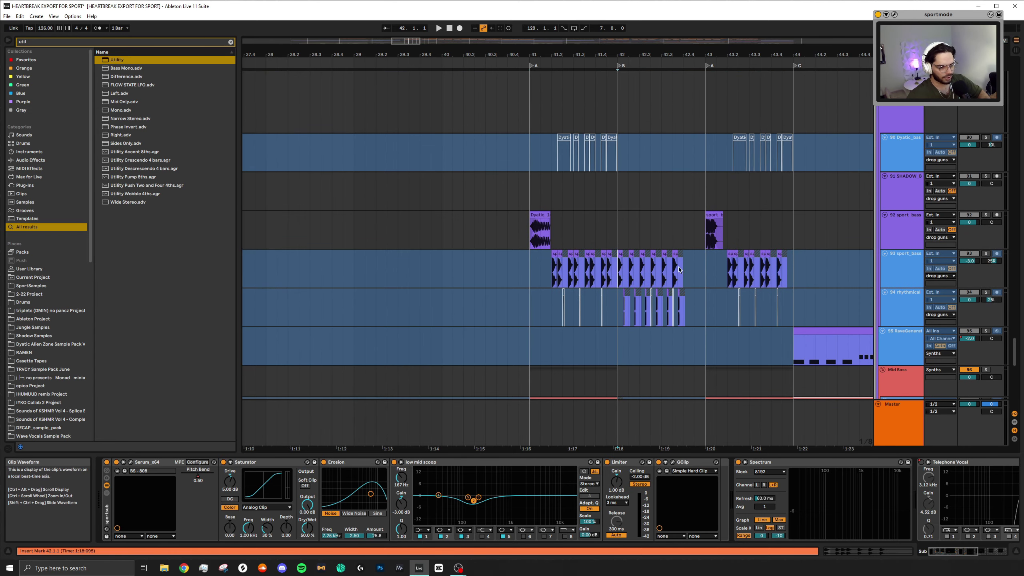
click(680, 271)
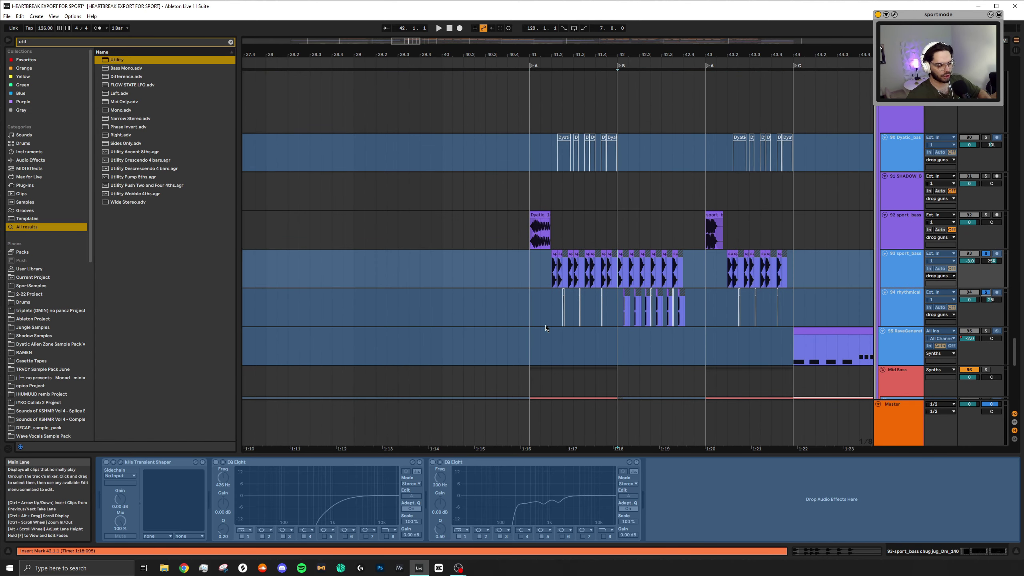
key(space)
scroll(645, 291, down, 3)
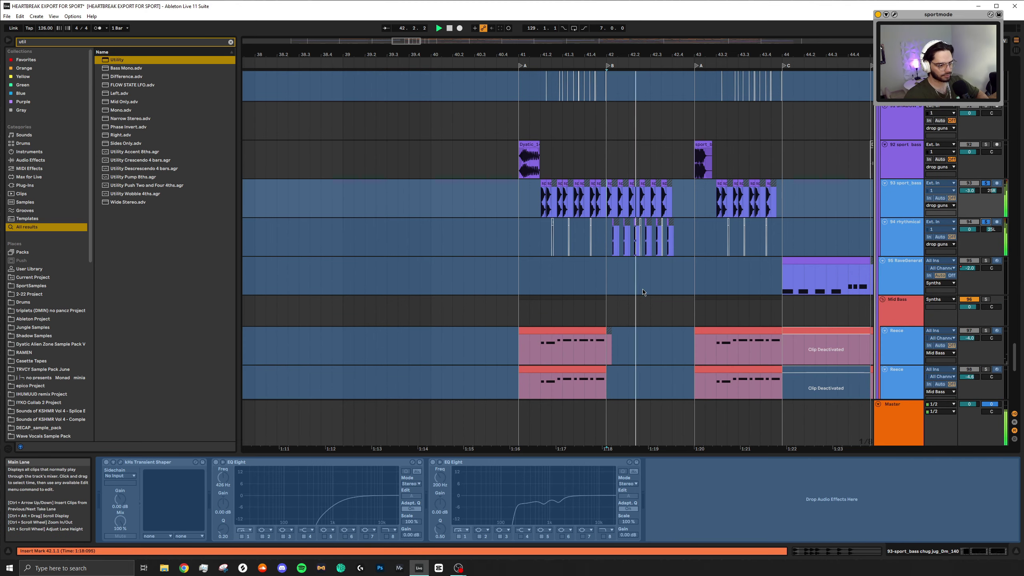
scroll(698, 289, right, 4)
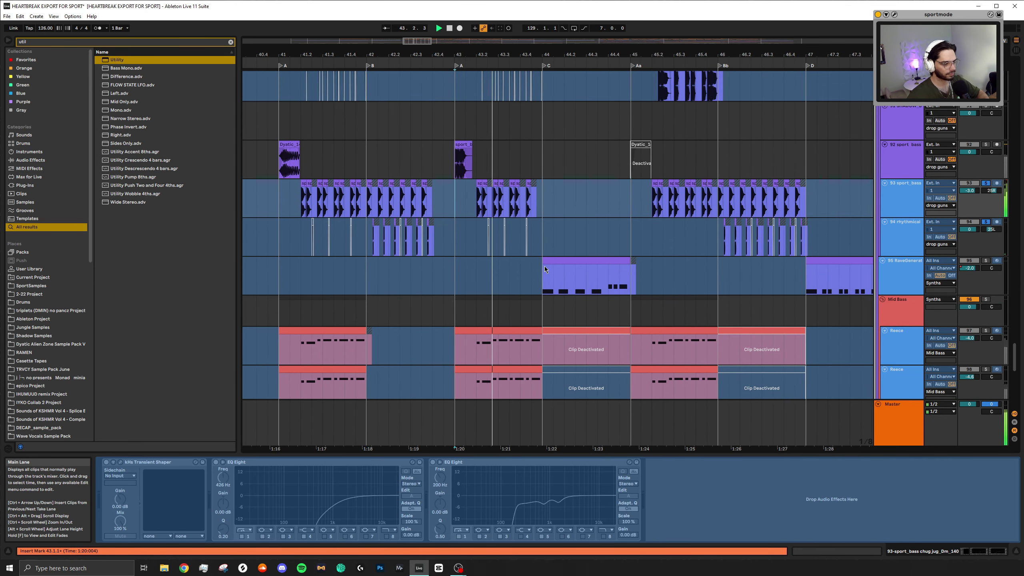
Solo the RaveGenerator track, select its clip in section C and play it from bar 44
click(563, 278)
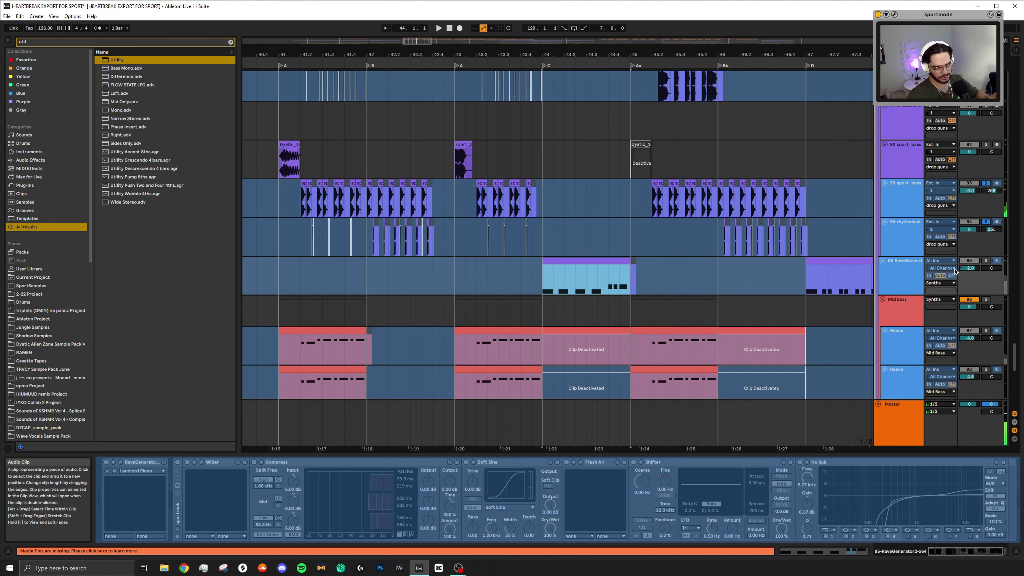
click(579, 260)
key(space)
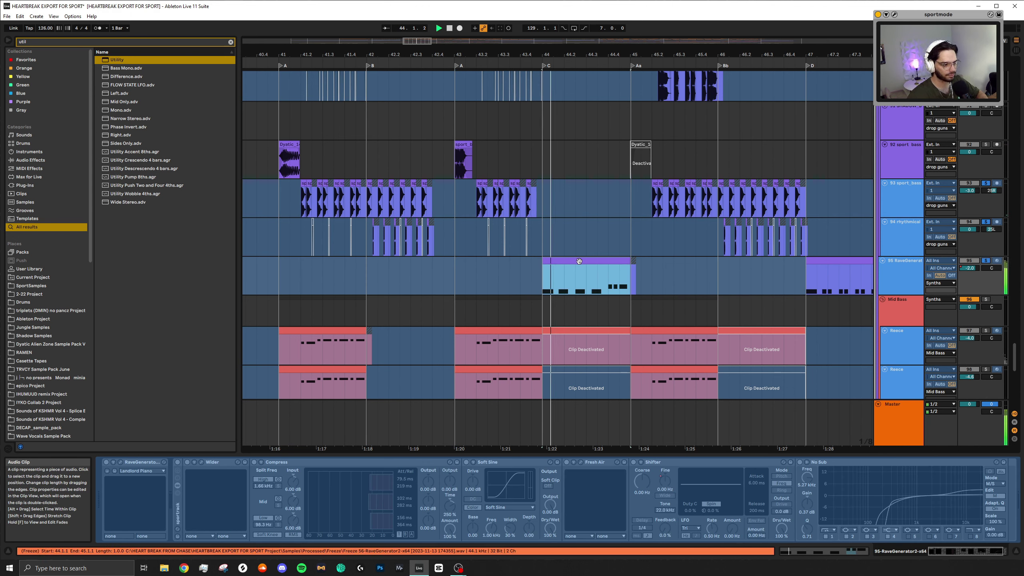
Solo the 90 Dyatic_bass track and play its clips in section Aa from 45.2.2
scroll(672, 275, down, 5)
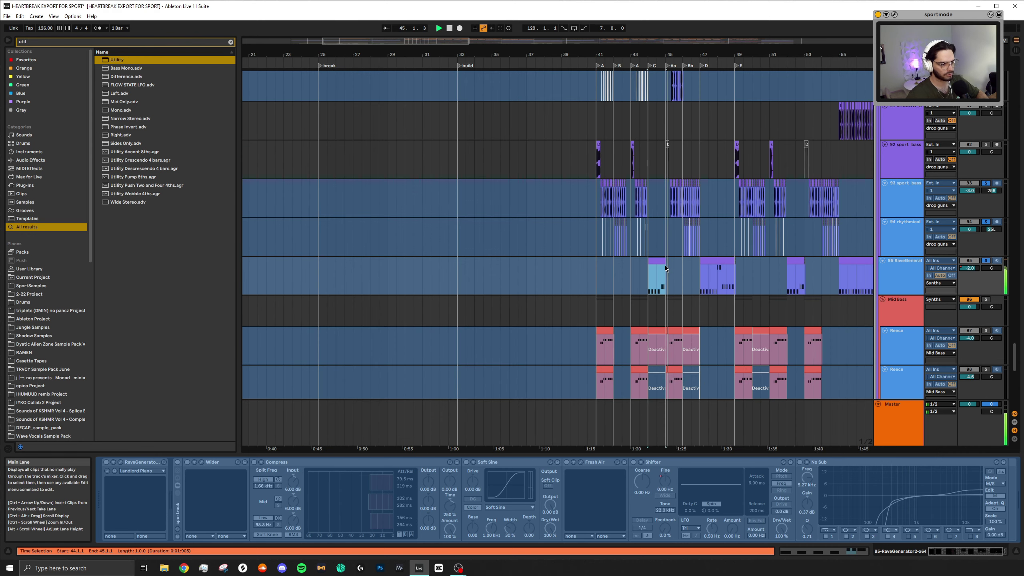
scroll(673, 262, up, 5)
key(space)
scroll(678, 242, up, 3)
scroll(669, 225, up, 1)
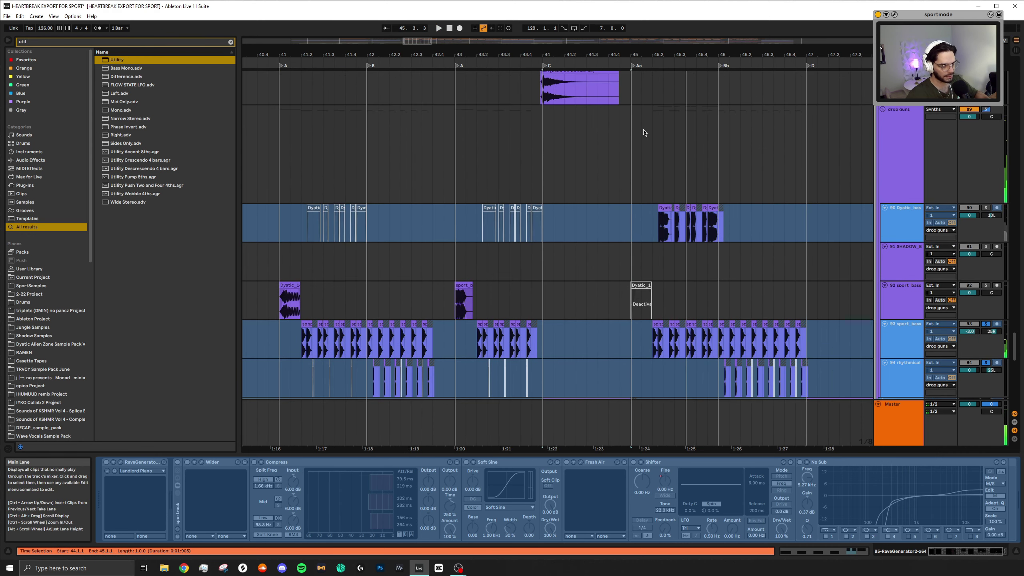
click(655, 226)
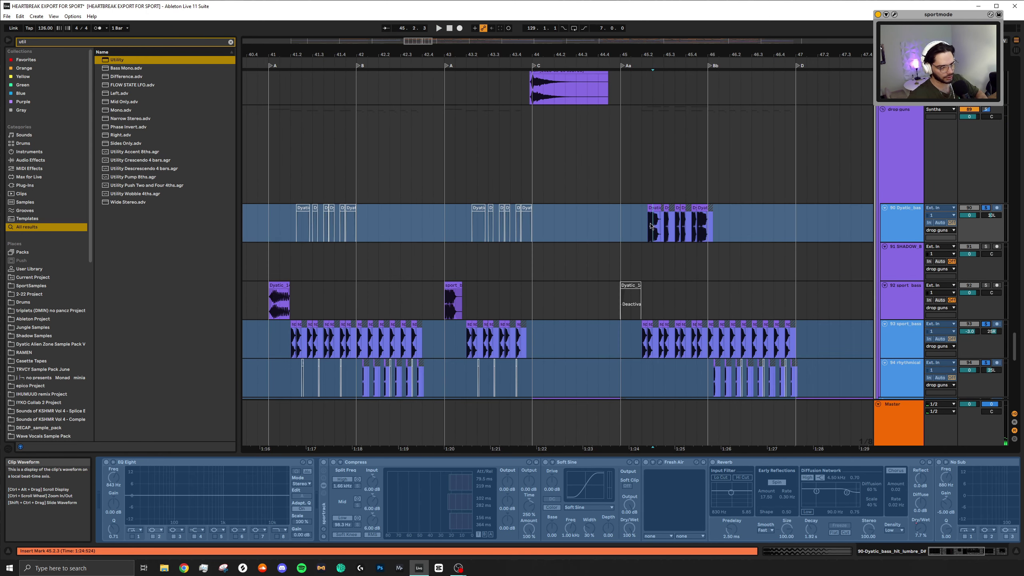
click(648, 226)
key(space)
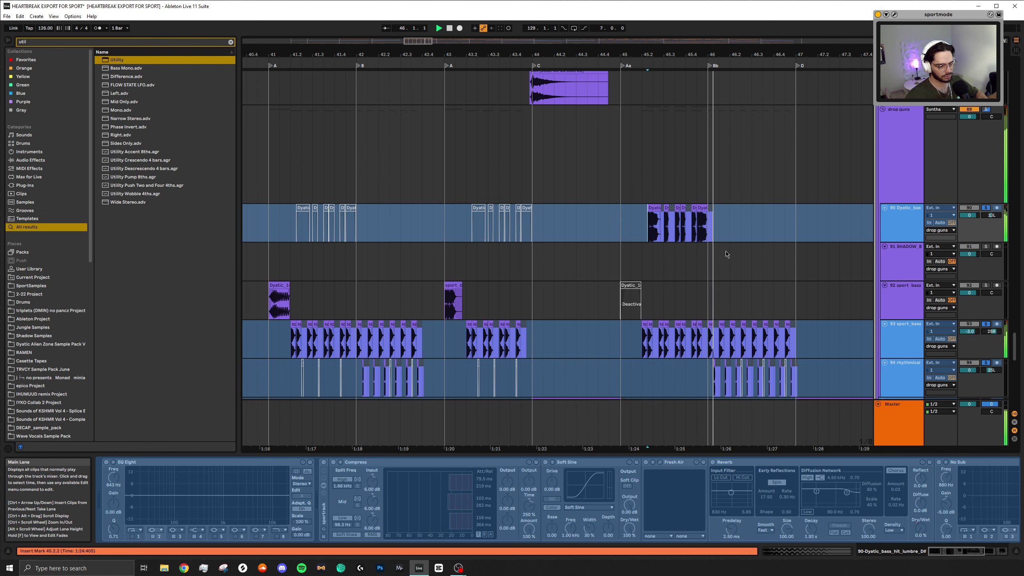
scroll(729, 266, down, 2)
key(space)
Replay the soloed drop guns bass layers from 45.2.2, then place the insert marker at bar 46 on the 93 sport_bass track
scroll(710, 242, up, 2)
scroll(664, 202, down, 3)
scroll(664, 202, down, 2)
scroll(647, 216, up, 2)
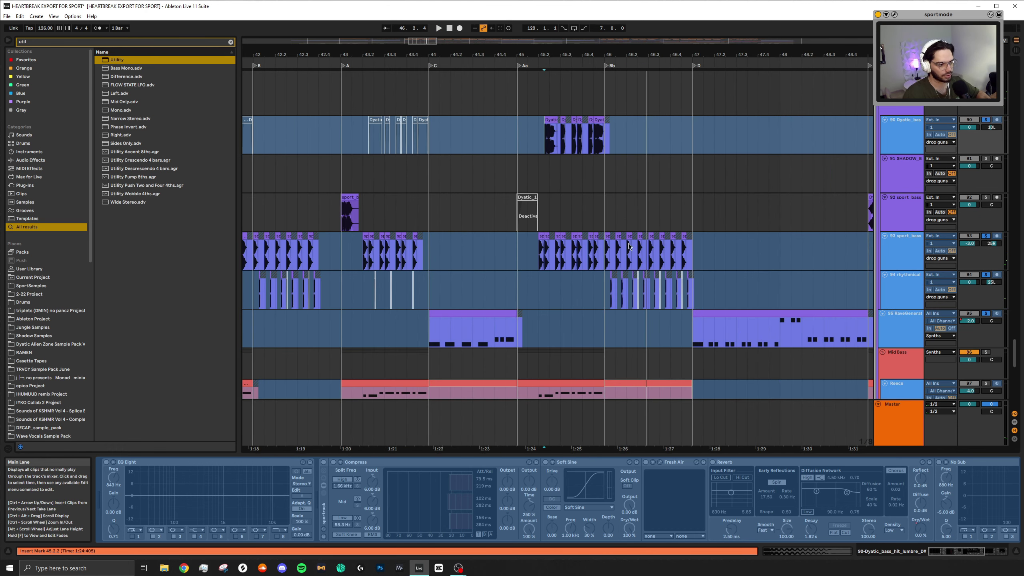
scroll(617, 267, up, 2)
scroll(613, 270, left, 3)
scroll(565, 266, up, 2)
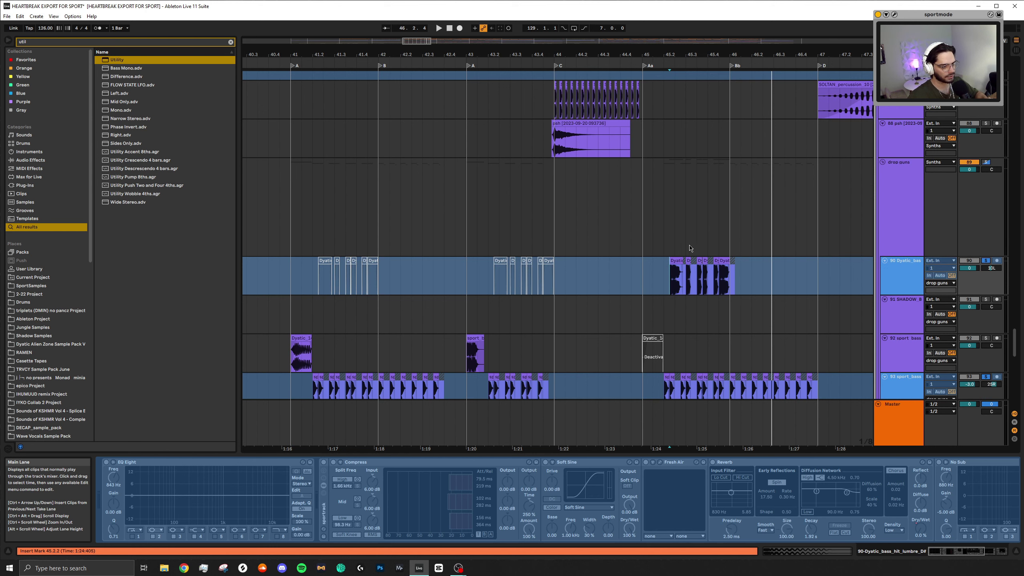
scroll(663, 252, up, 2)
scroll(594, 229, right, 3)
scroll(603, 240, down, 5)
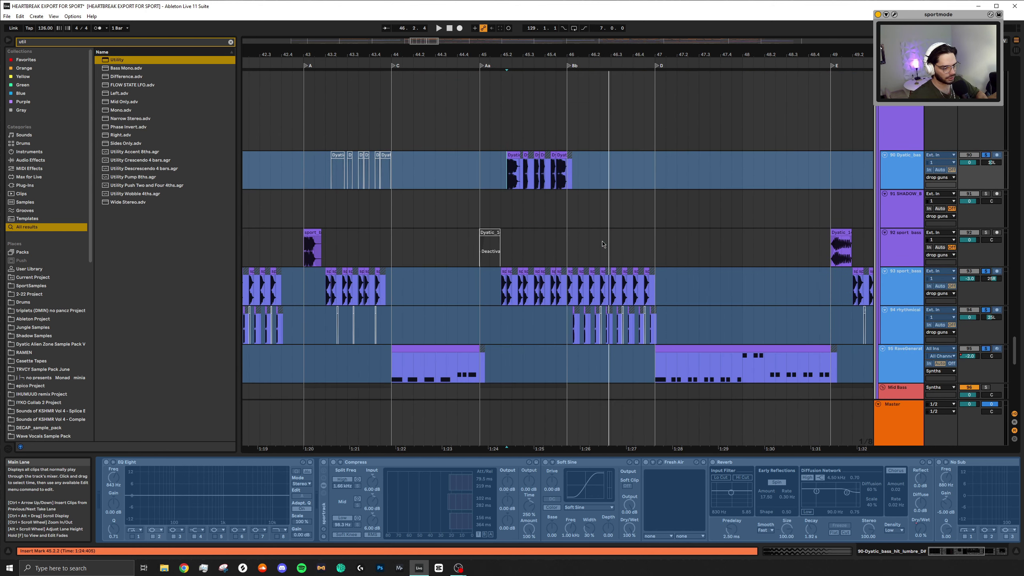
scroll(603, 236, right, 1)
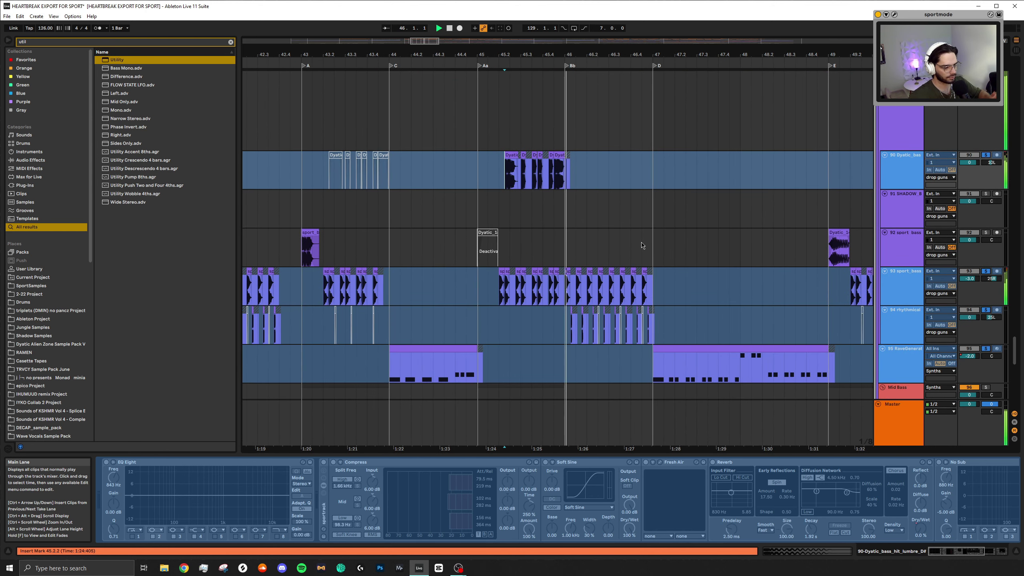
scroll(641, 242, down, 4)
click(587, 202)
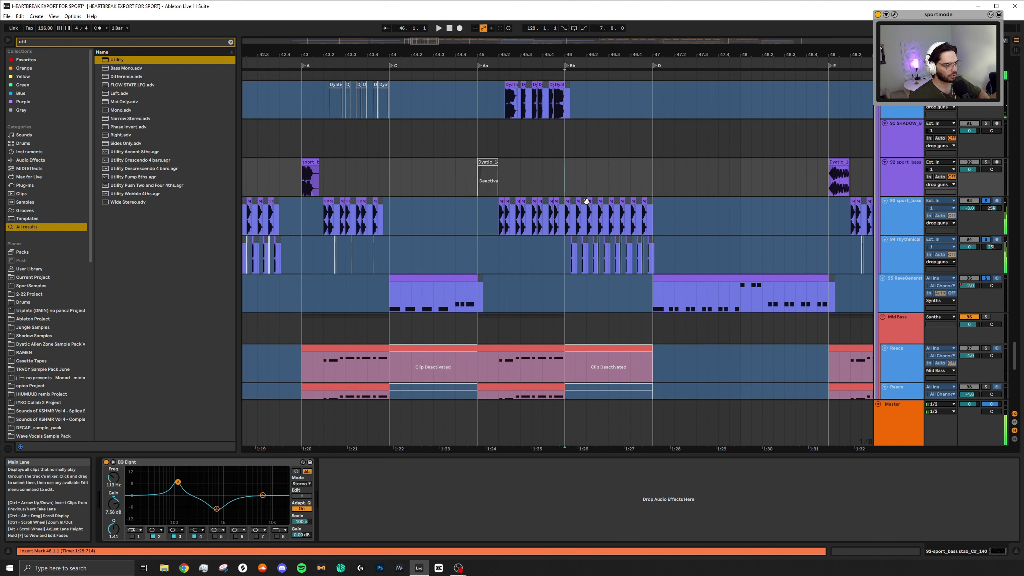
Play the RaveGenerator part in section D from bar 47
scroll(524, 169, left, 2)
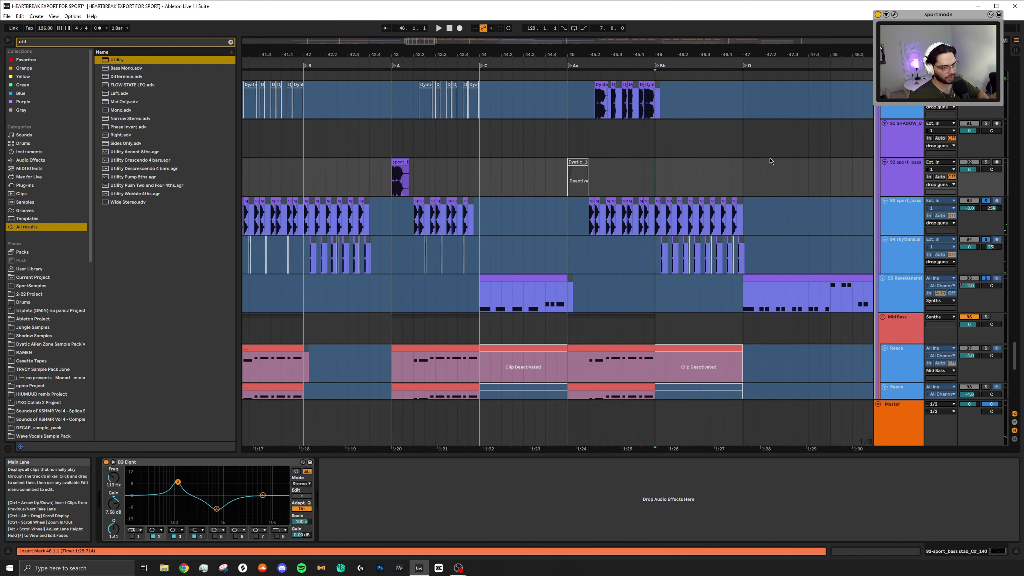
scroll(638, 158, right, 3)
click(993, 275)
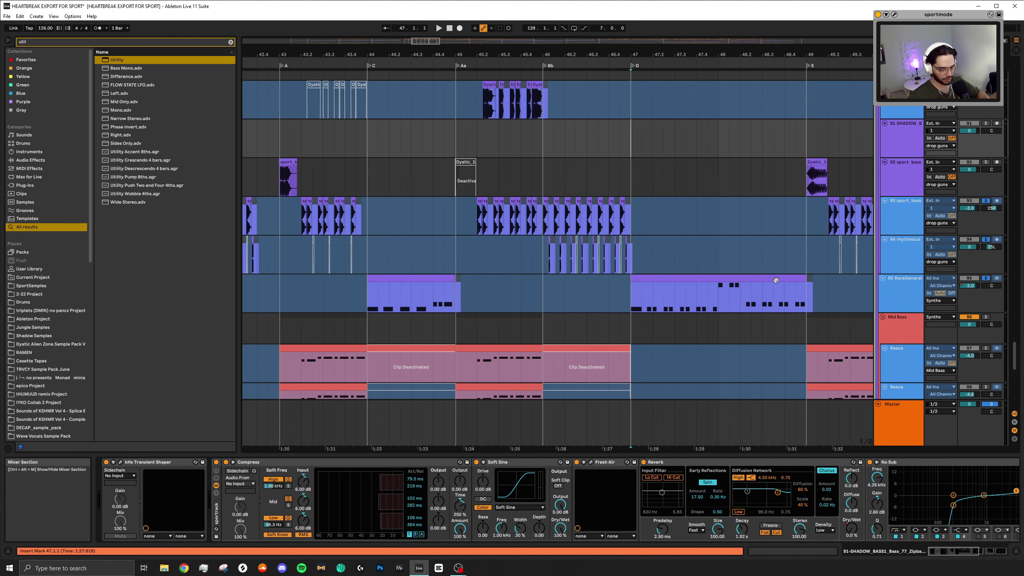
key(space)
scroll(737, 282, right, 2)
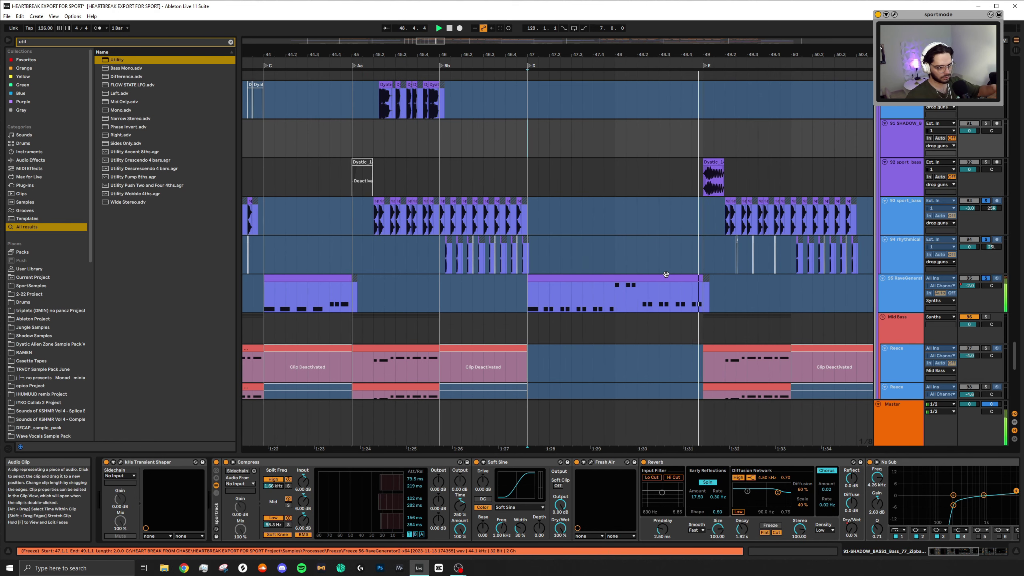
scroll(661, 277, down, 5)
key(space)
Select the Mid Bass group from bar 41 to bar 49 and examine its Reese clips up to the SELECTA section
scroll(614, 287, down, 2)
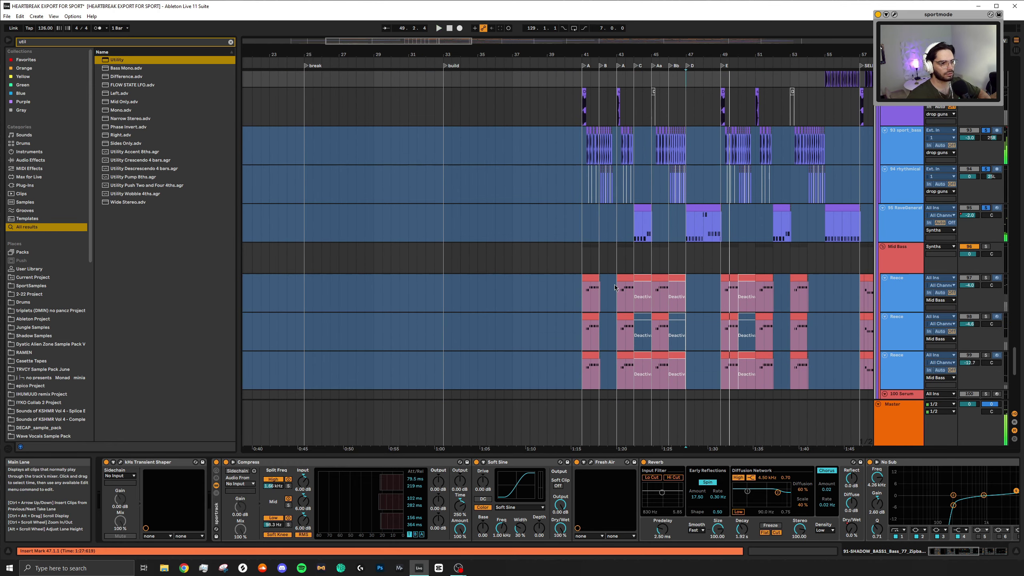
click(713, 253)
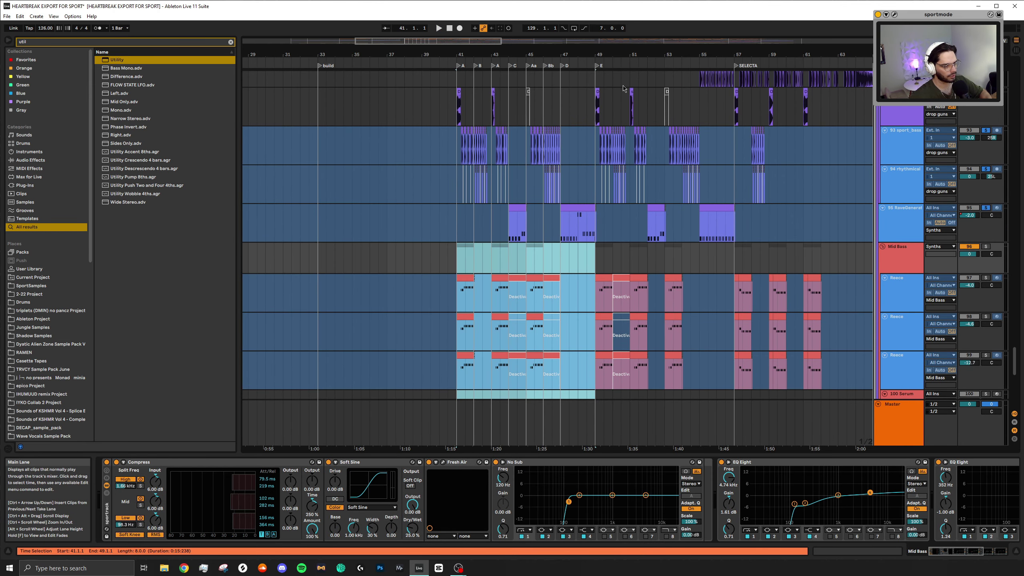
scroll(550, 253, down, 1)
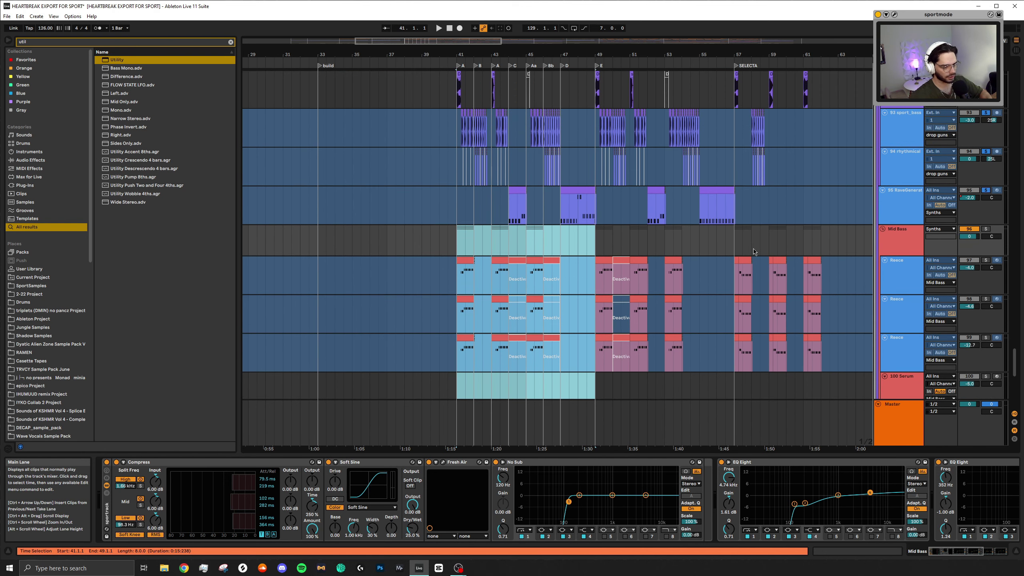
drag(735, 254, 598, 227)
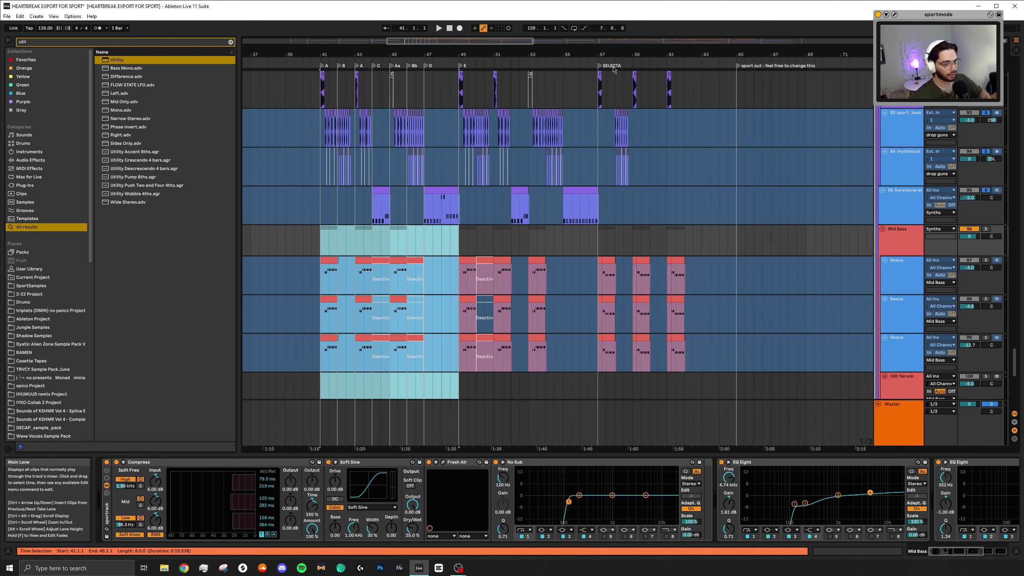
drag(425, 232, 563, 71)
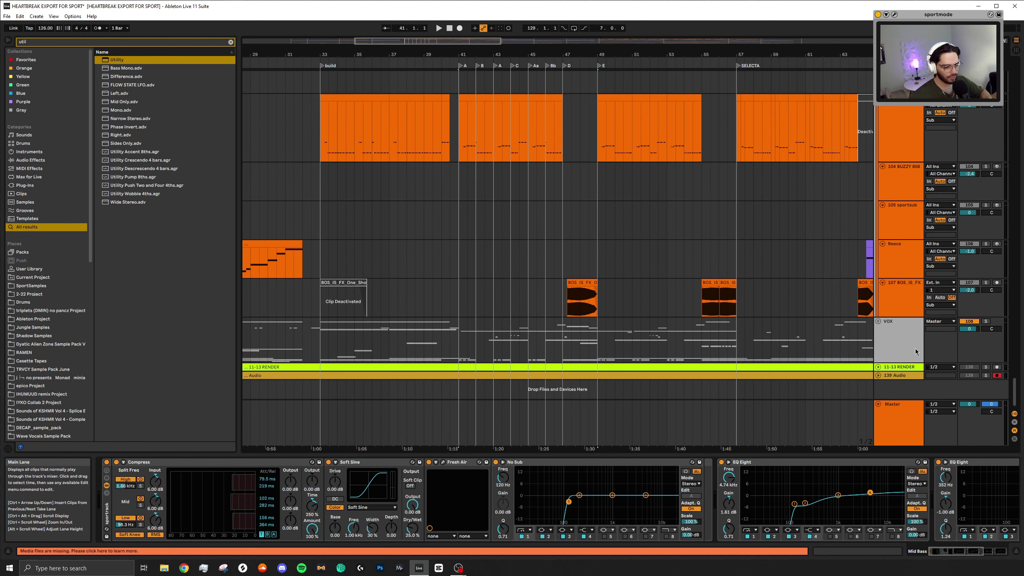
Unfold the VOX group, solo the 115 cant take the heartbreak track and play its vocal from 40.3 into section A
click(879, 324)
scroll(998, 282, down, 2)
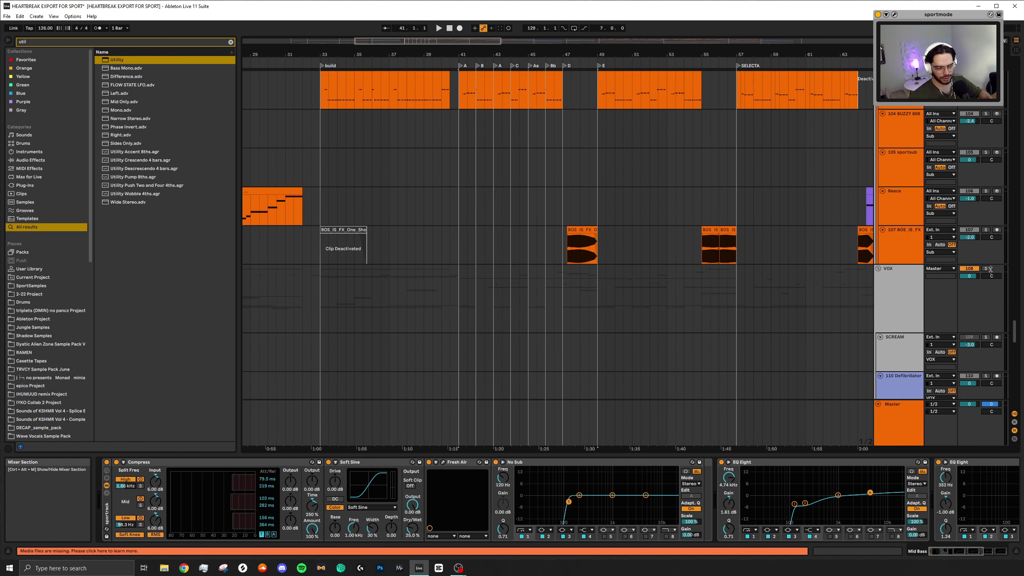
scroll(452, 307, down, 8)
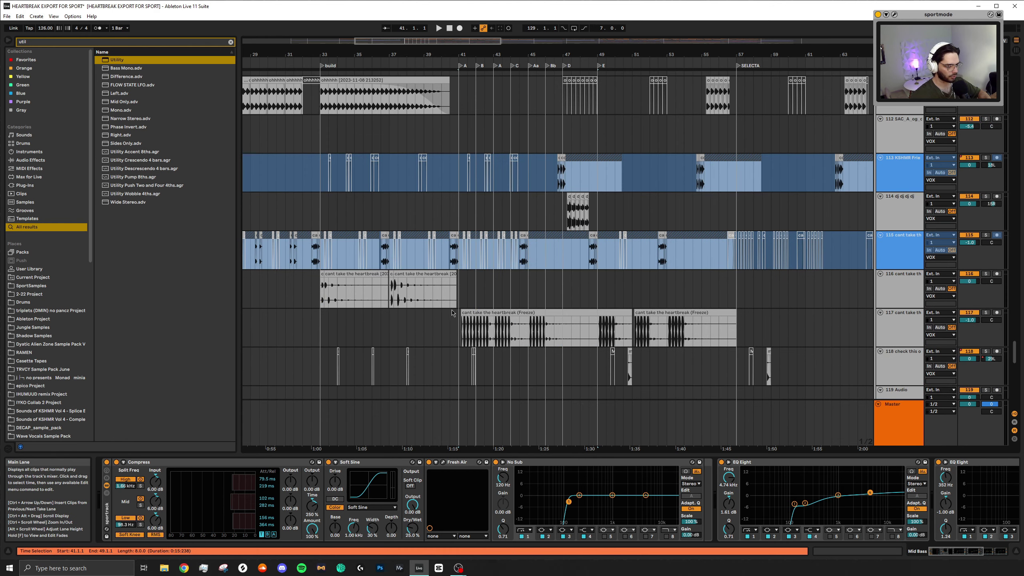
scroll(445, 292, up, 5)
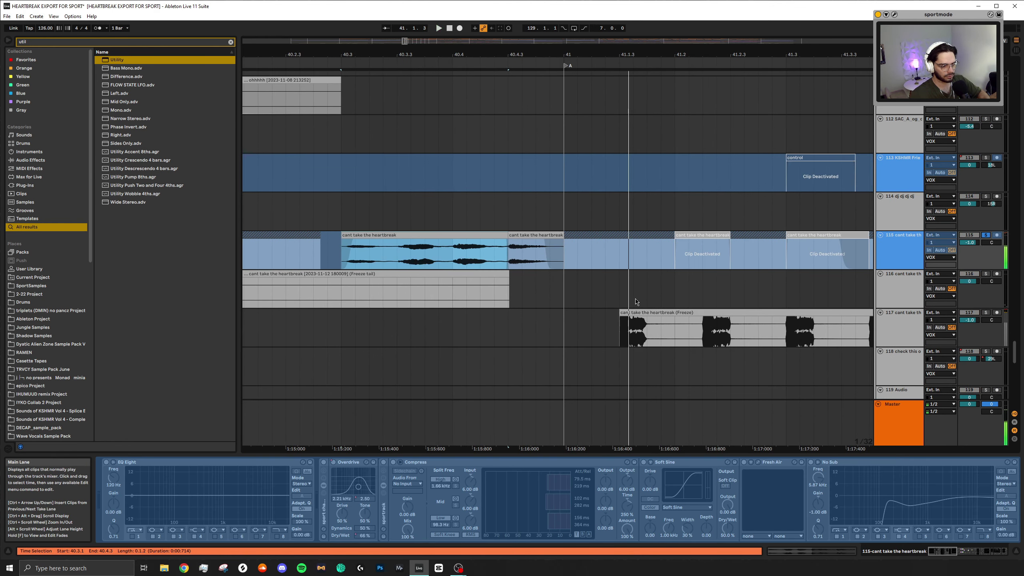
Solo the 117 cant take the heartbreak track and play its vocal chops from bar 41
click(1004, 315)
click(986, 312)
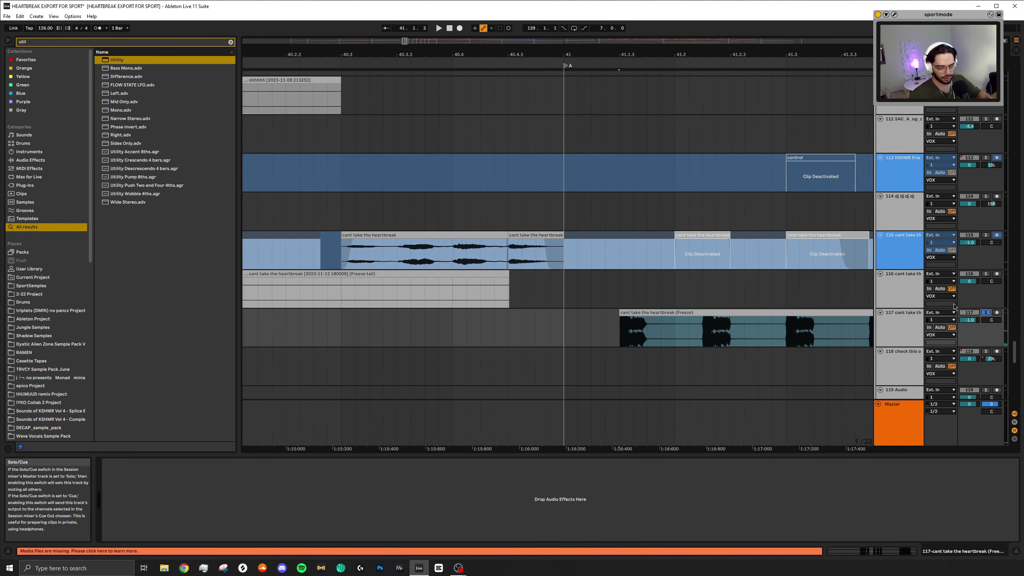
ctrl+scroll(574, 336, down, 5)
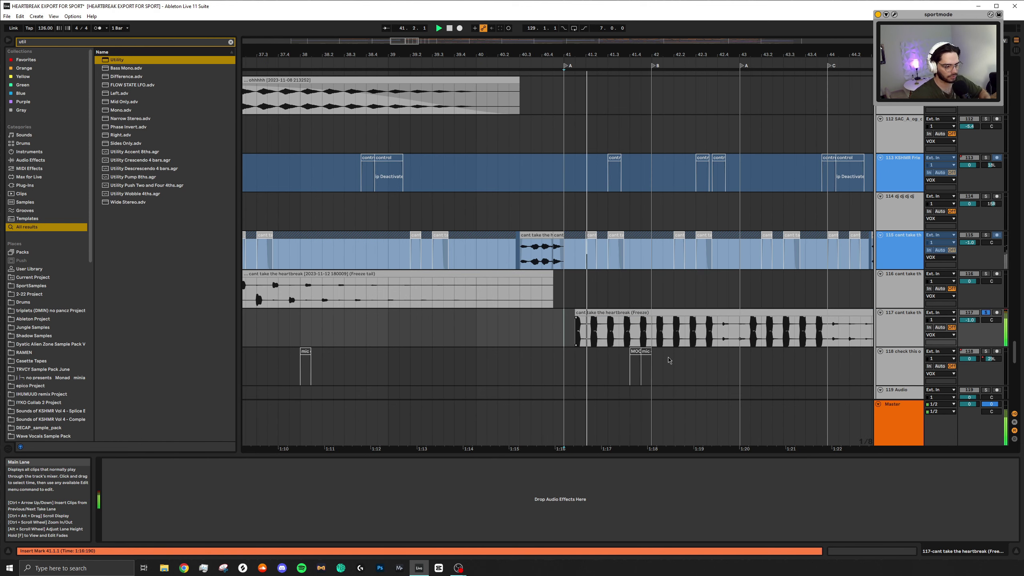
Select the first cant take the heartbreak (Freeze) clip on track 117 and play it from its start
click(547, 313)
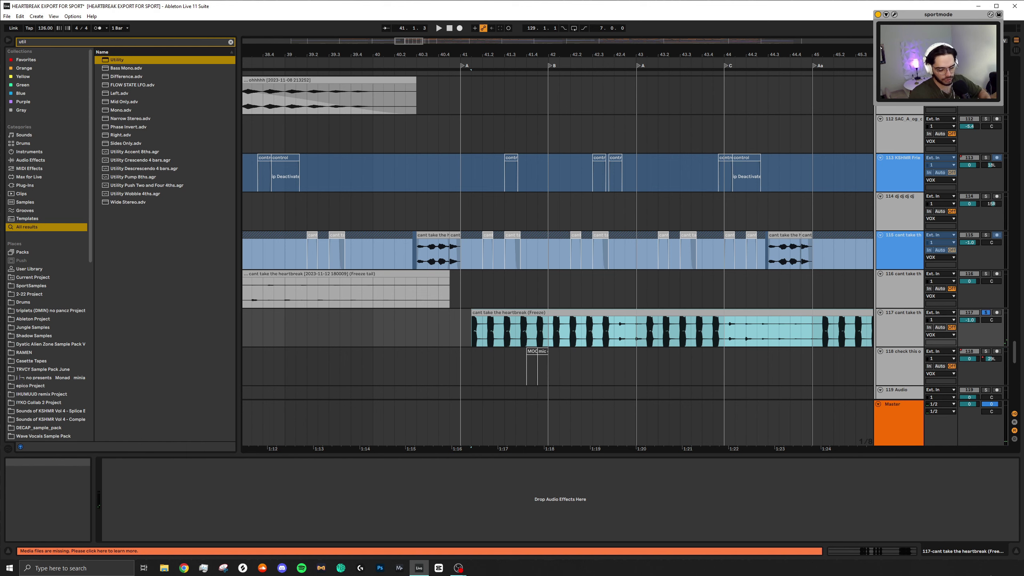
scroll(561, 340, right, 3)
scroll(722, 340, down, 3)
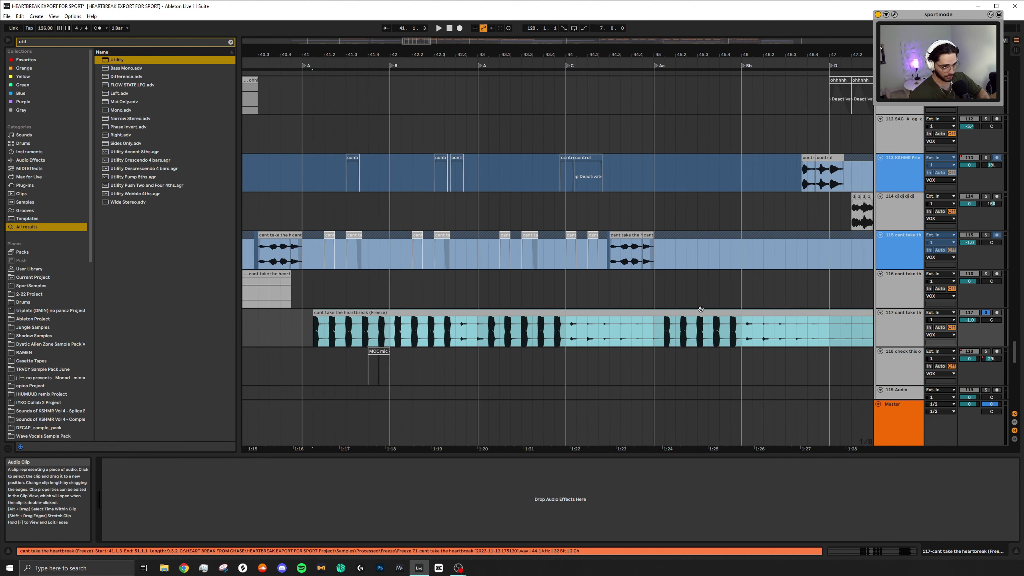
scroll(634, 318, down, 3)
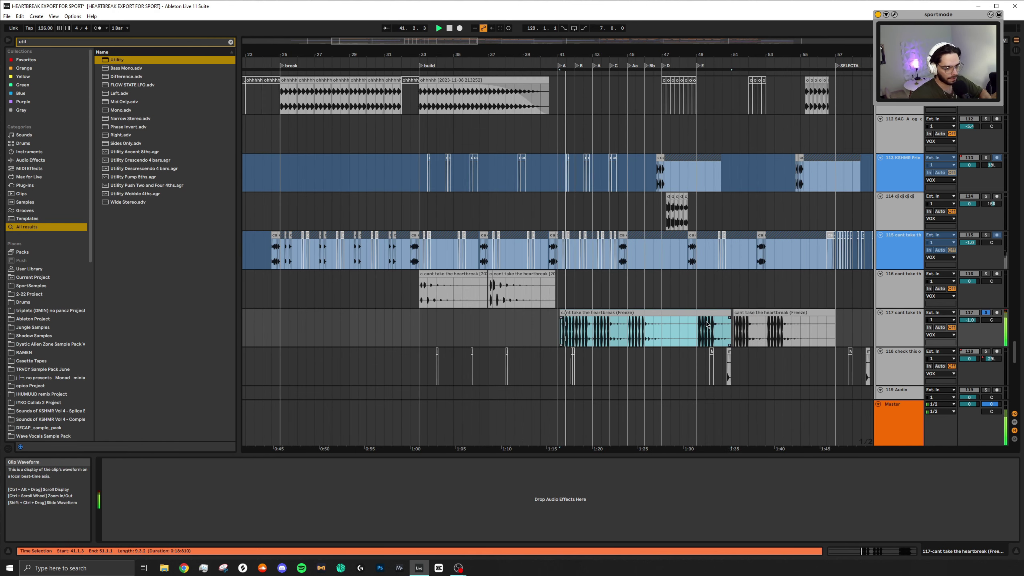
scroll(634, 318, down, 5)
scroll(572, 292, right, 3)
scroll(572, 291, up, 5)
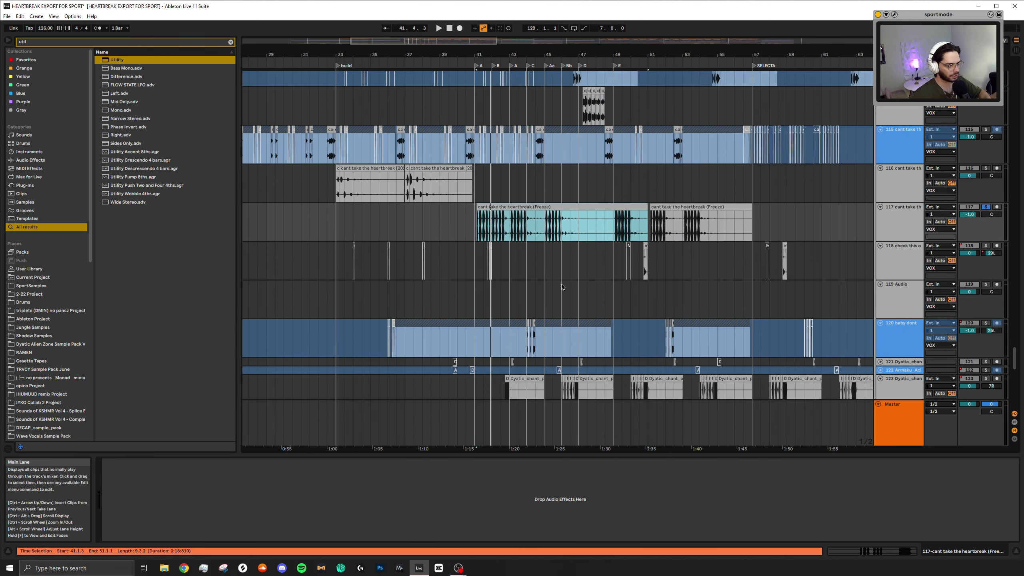
Solo the 123 Dyatic chant track and play its chopped chant in section Bb from bar 46
scroll(563, 289, down, 4)
scroll(500, 305, up, 5)
scroll(524, 306, down, 5)
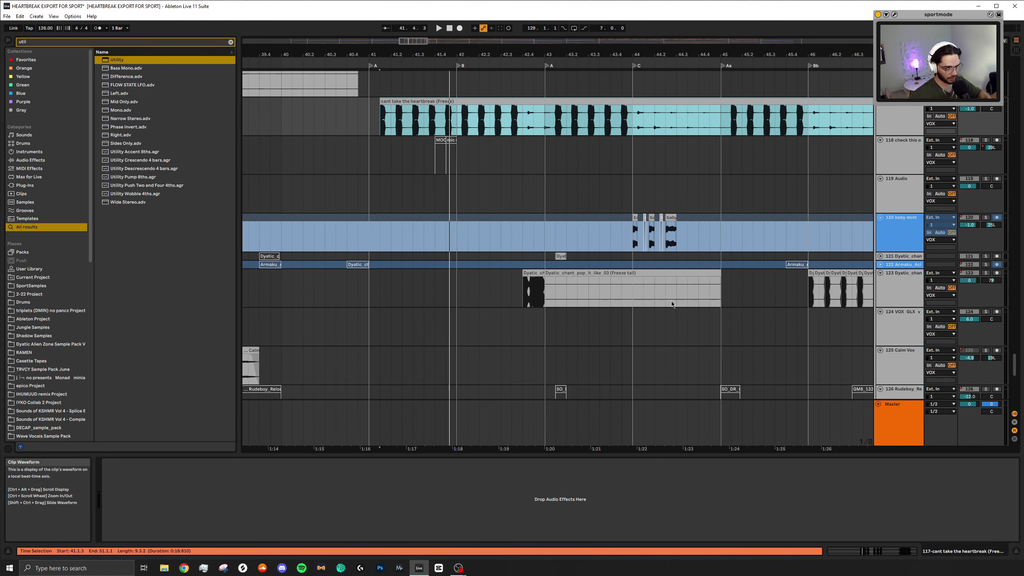
scroll(574, 222, down, 3)
click(575, 223)
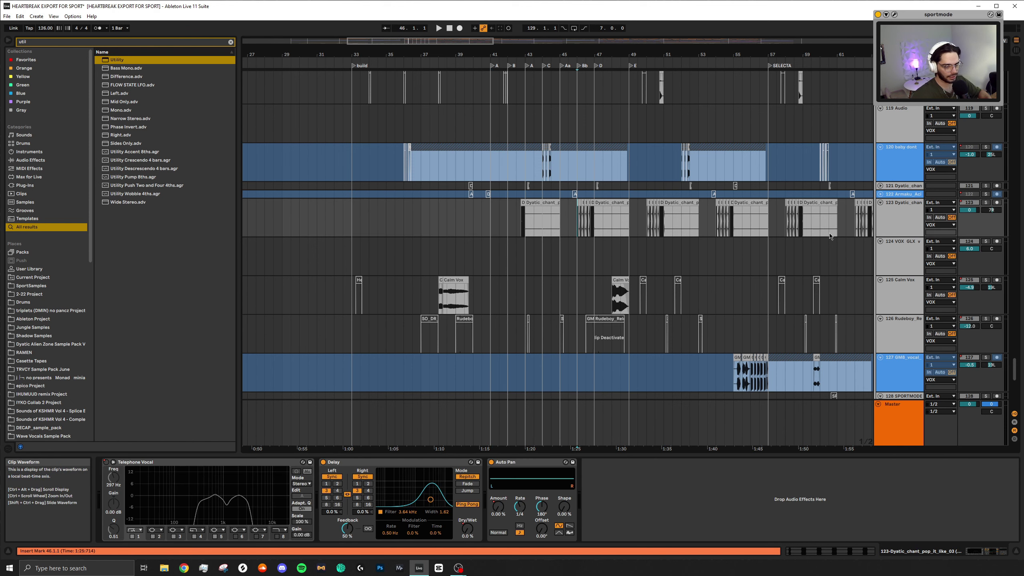
key(space)
scroll(480, 273, up, 5)
scroll(479, 282, left, 2)
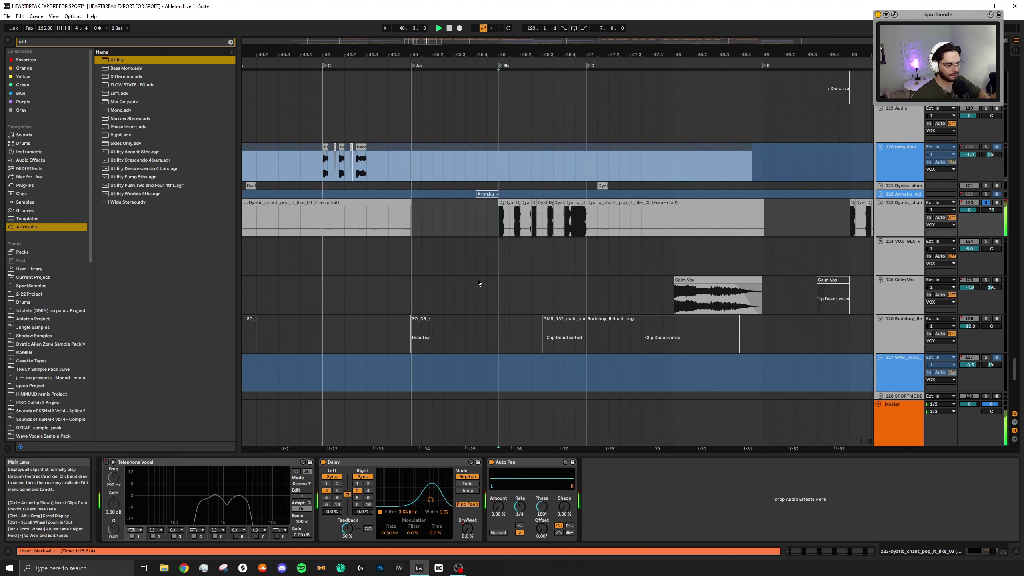
Play the soloed heartbreak vocal and Dyatic chant tracks together from bar 45 through section Bb
scroll(504, 284, up, 3)
scroll(529, 285, left, 2)
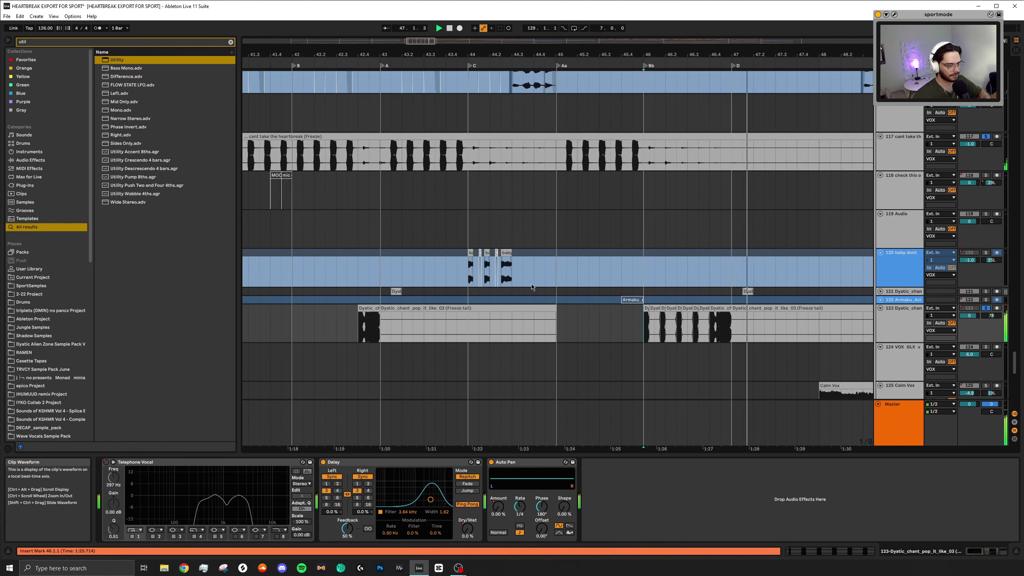
click(559, 275)
scroll(579, 306, right, 2)
scroll(575, 304, right, 1)
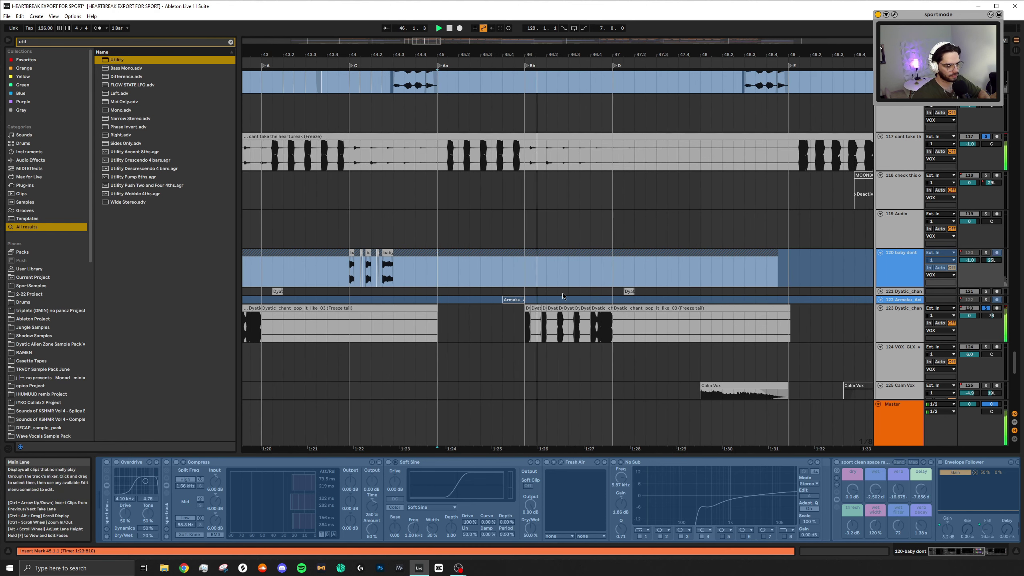
scroll(599, 292, right, 6)
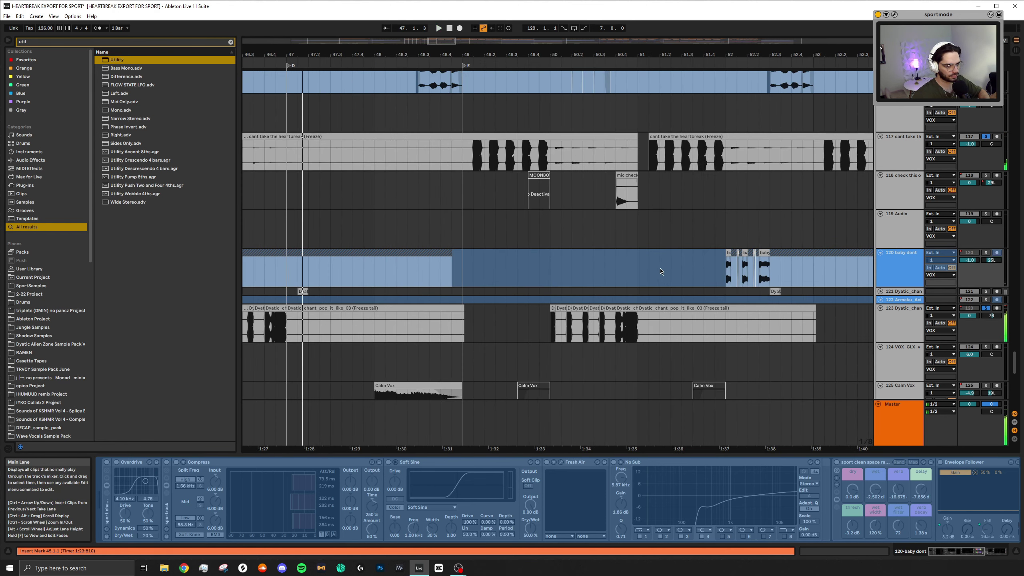
Play the same two vocal tracks from bar 49 at the start of section E
click(462, 232)
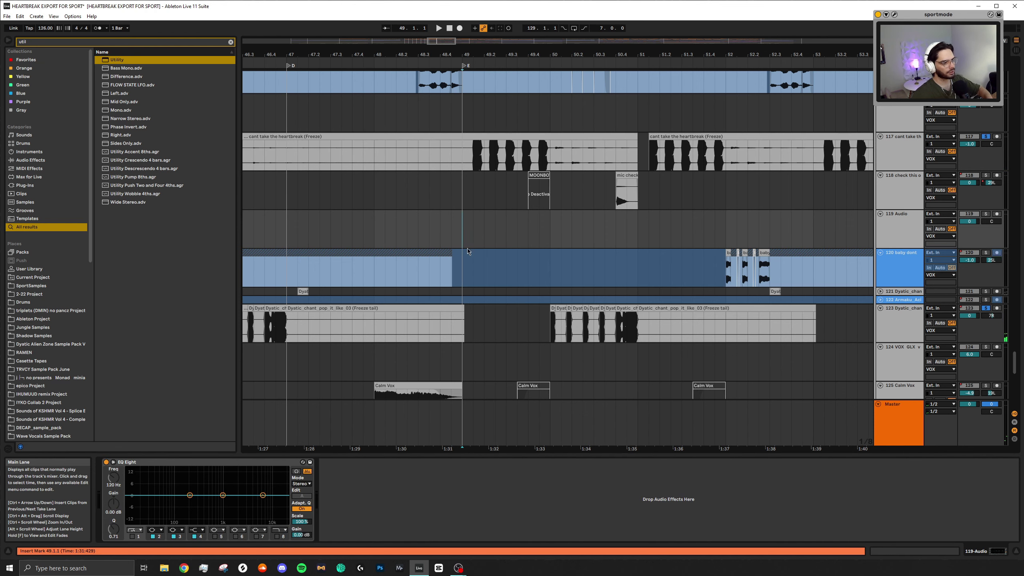
scroll(468, 251, right, 3)
scroll(469, 251, down, 5)
key(space)
scroll(448, 260, up, 5)
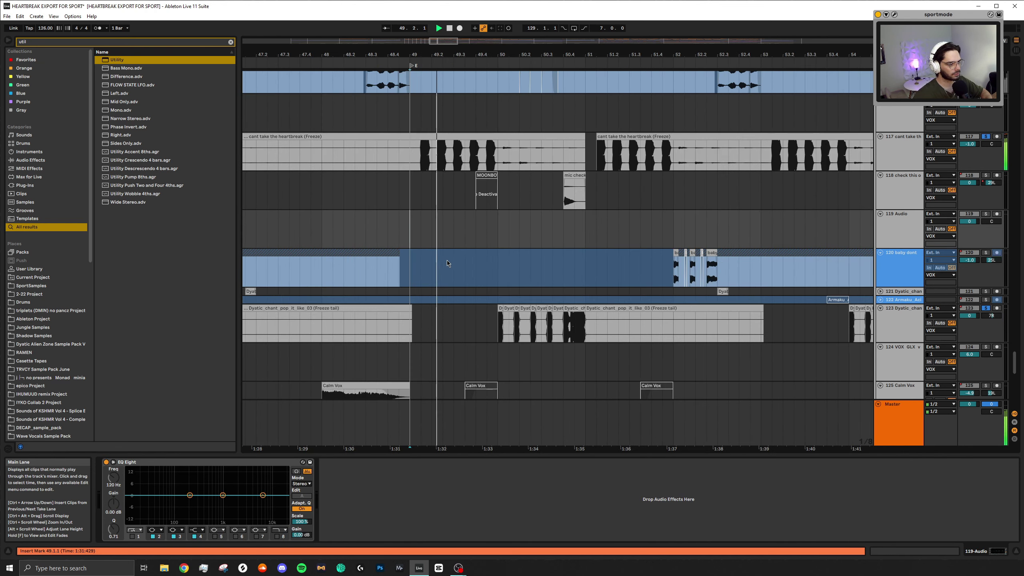
scroll(446, 278, left, 10)
key(space)
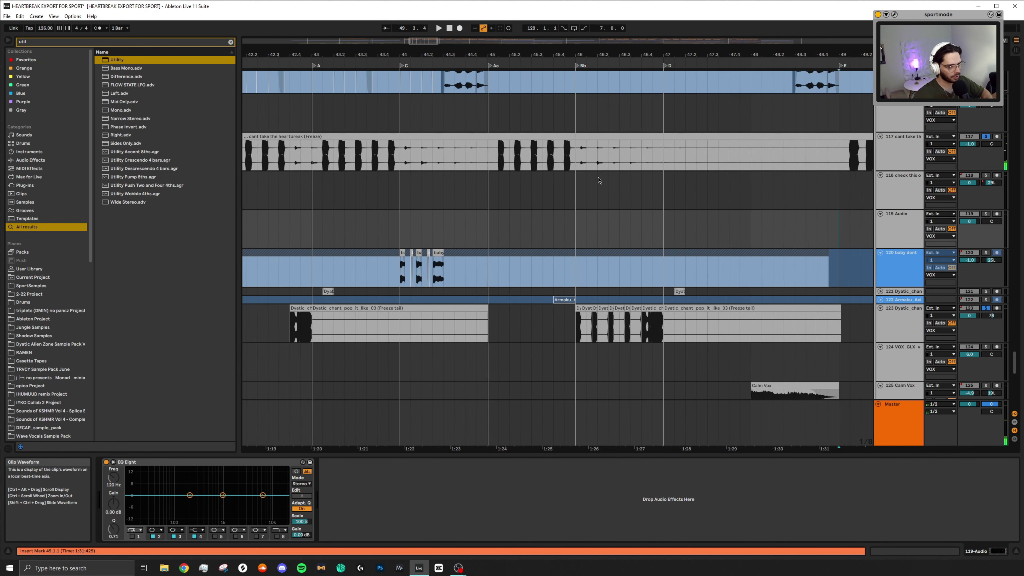
Play the soloed heartbreak and Dyatic chant vocals from about bar 48.3 into section E
scroll(599, 181, right, 6)
scroll(600, 226, up, 2)
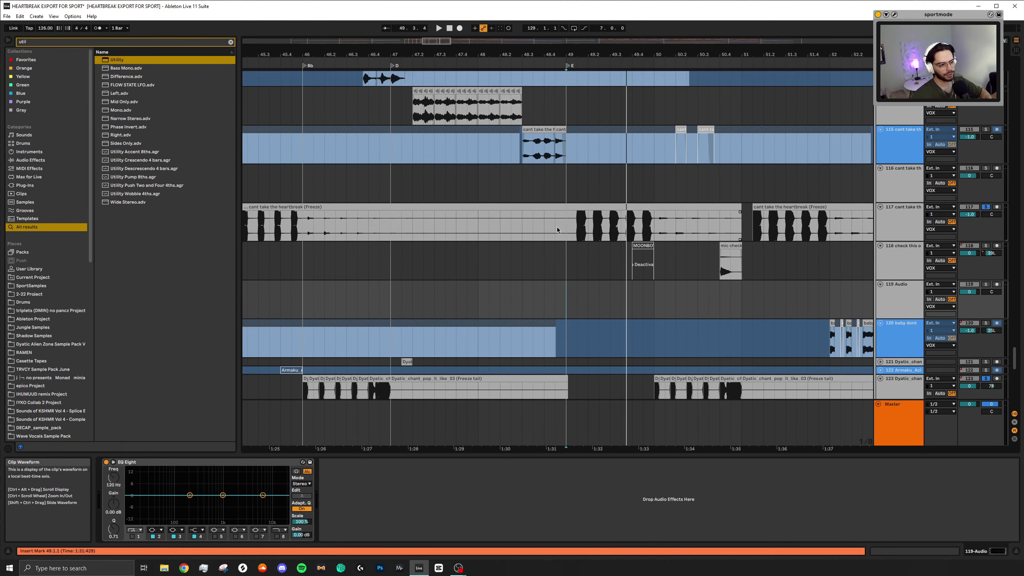
click(526, 185)
key(space)
scroll(601, 268, down, 2)
key(space)
scroll(601, 267, up, 2)
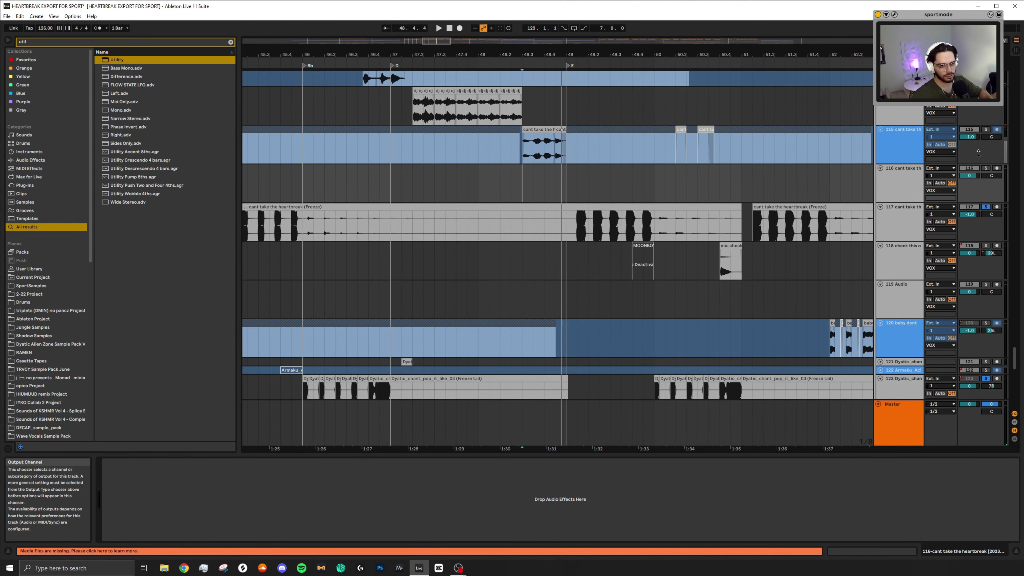
Solo the 115 cant take the heartbreak track as well and play the vocals from bar 48.3 past bar 52
scroll(647, 310, down, 2)
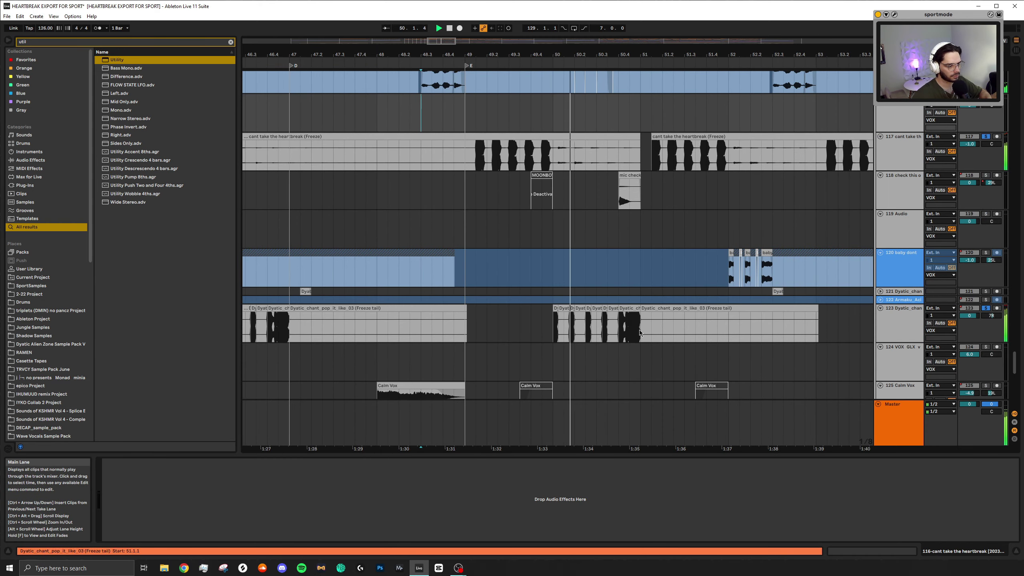
scroll(538, 321, up, 1)
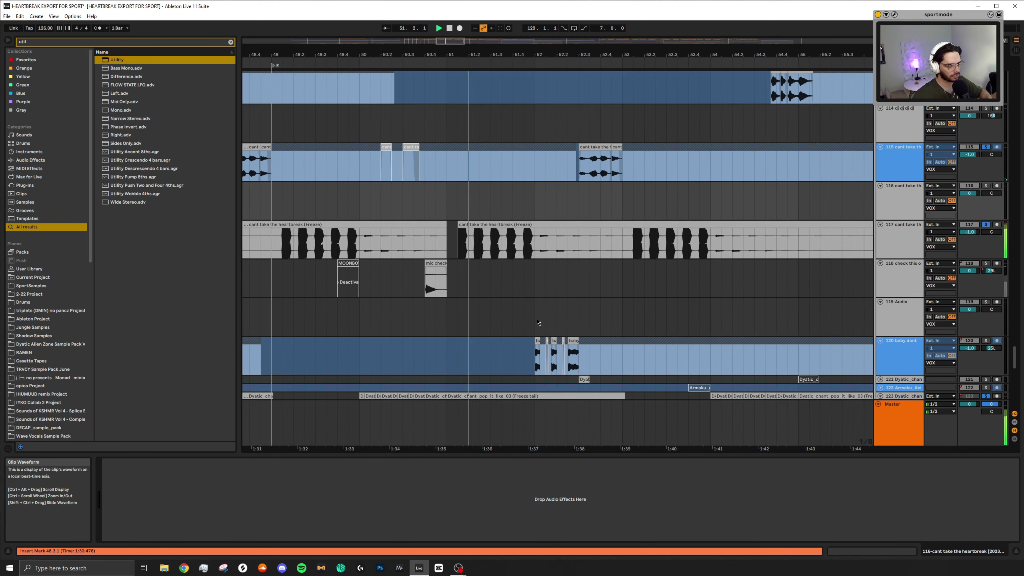
scroll(537, 323, right, 2)
scroll(537, 323, down, 1)
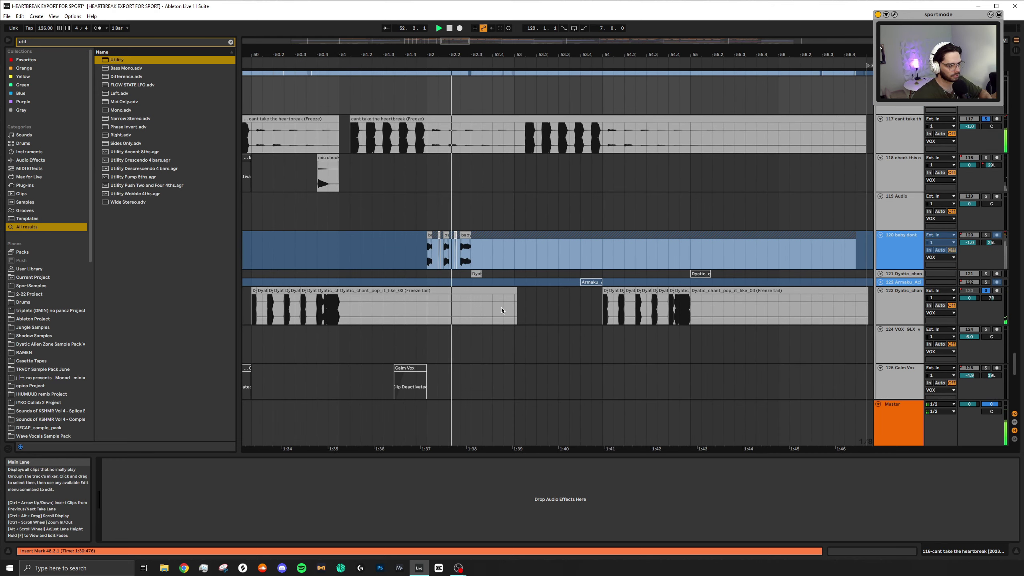
scroll(503, 311, up, 2)
key(space)
Add the 120 baby dont track to the soloed vocals and play its chops from bar 52
click(427, 290)
scroll(526, 326, left, 3)
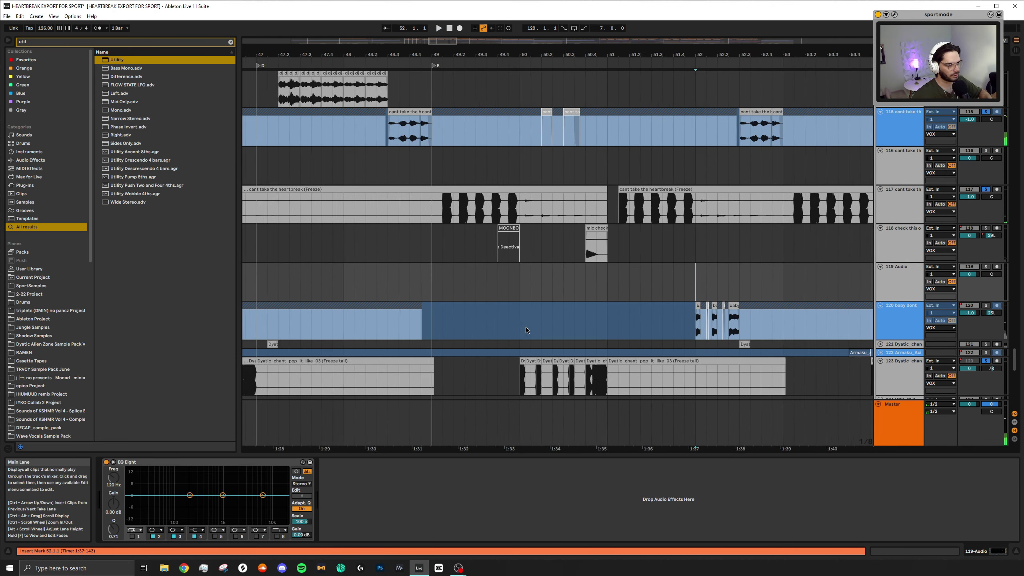
scroll(634, 289, down, 5)
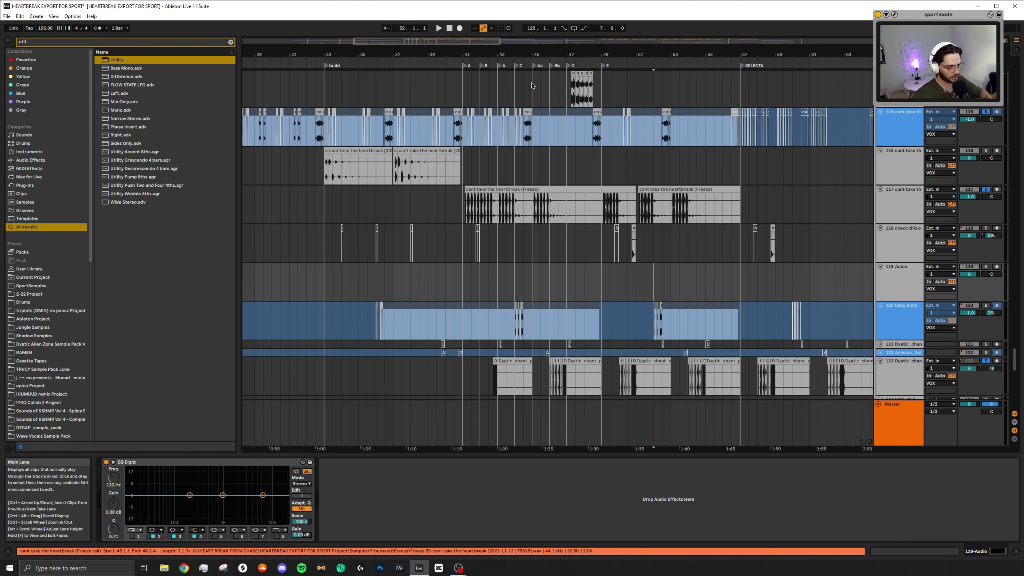
scroll(667, 279, up, 5)
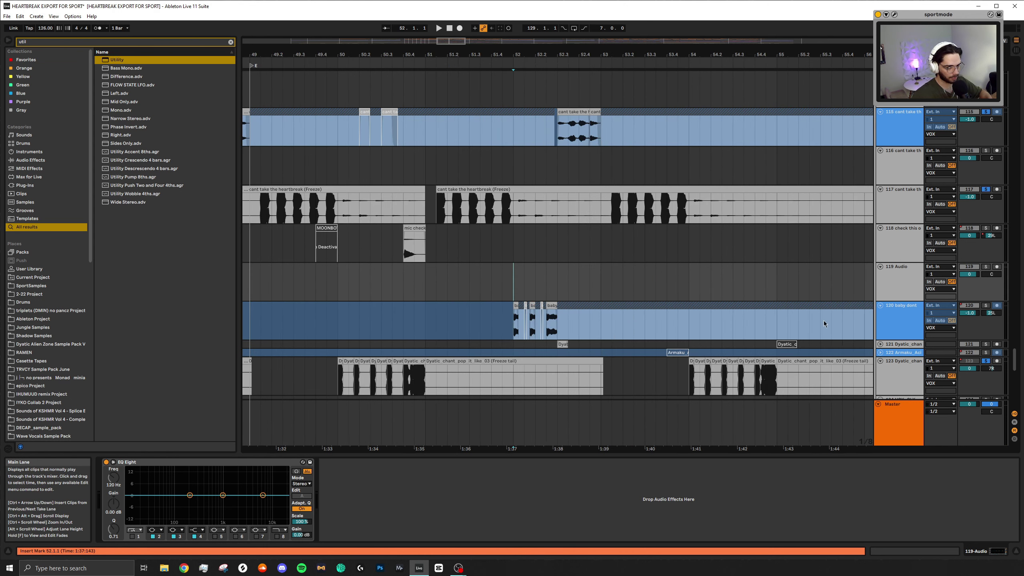
click(985, 305)
scroll(546, 283, down, 4)
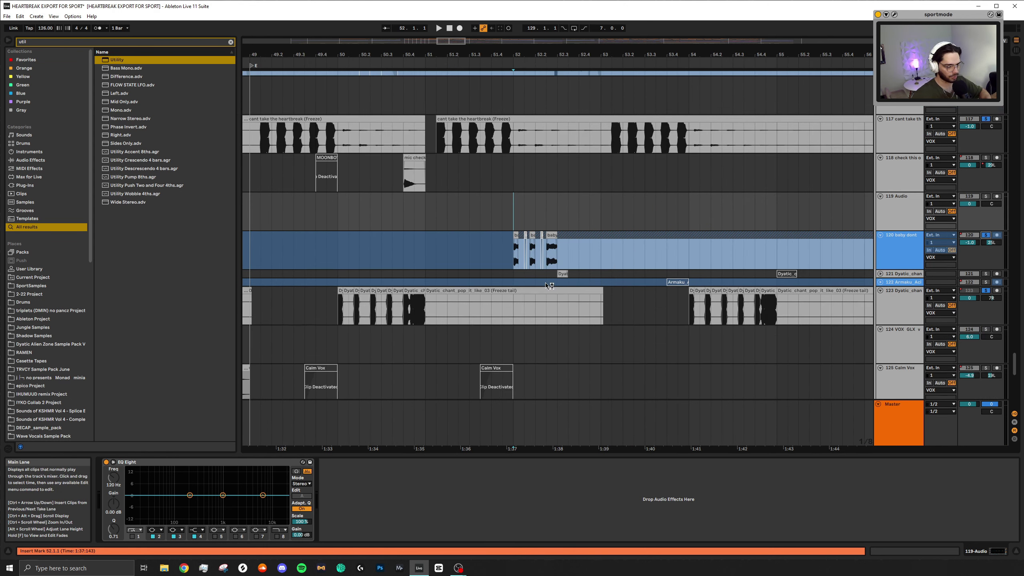
key(space)
Play the drop's full mix without solos from section A at bar 41 through section D and beyond
scroll(550, 283, up, 8)
scroll(550, 287, up, 3)
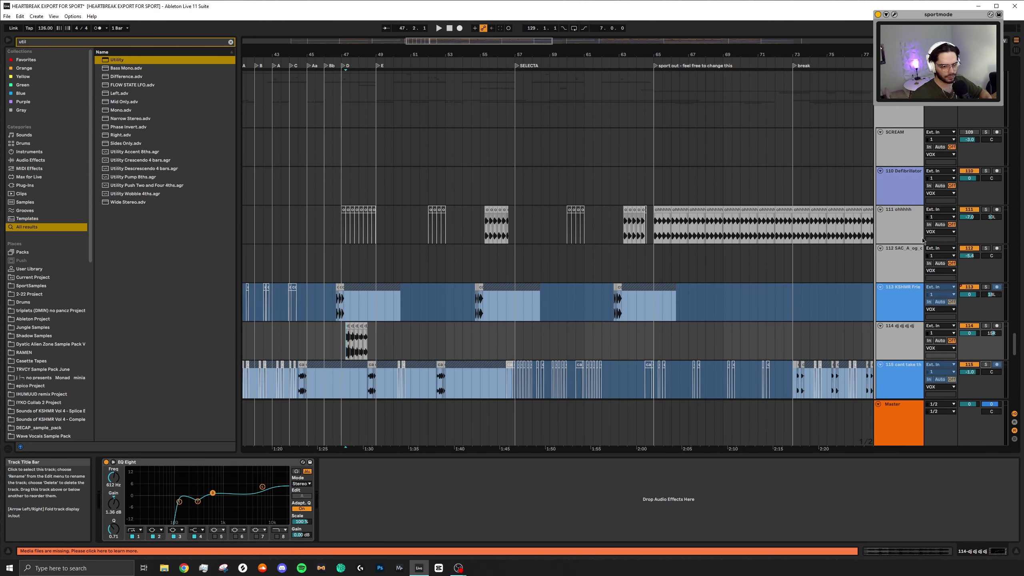
scroll(510, 301, up, 6)
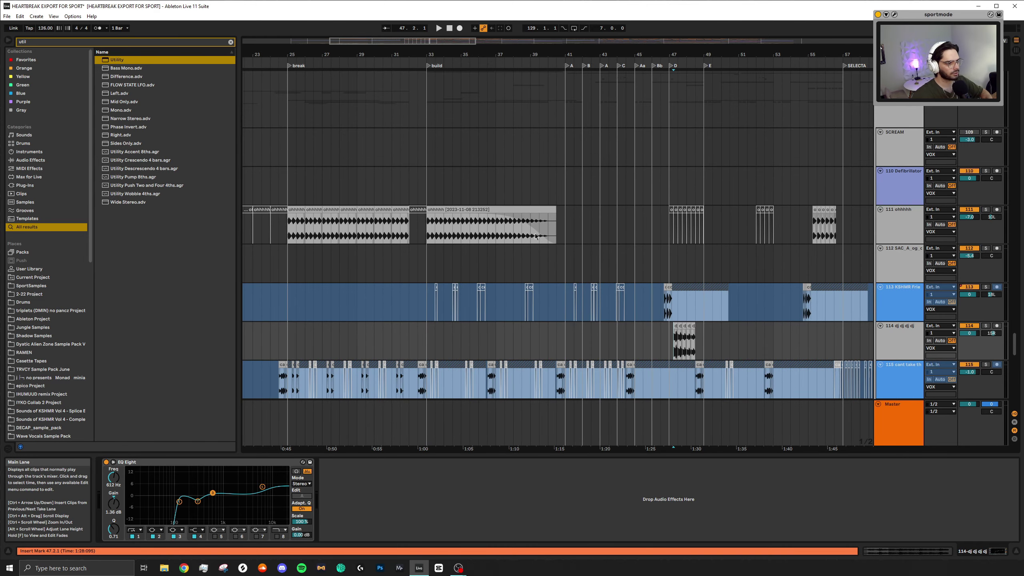
scroll(507, 134, right, 1)
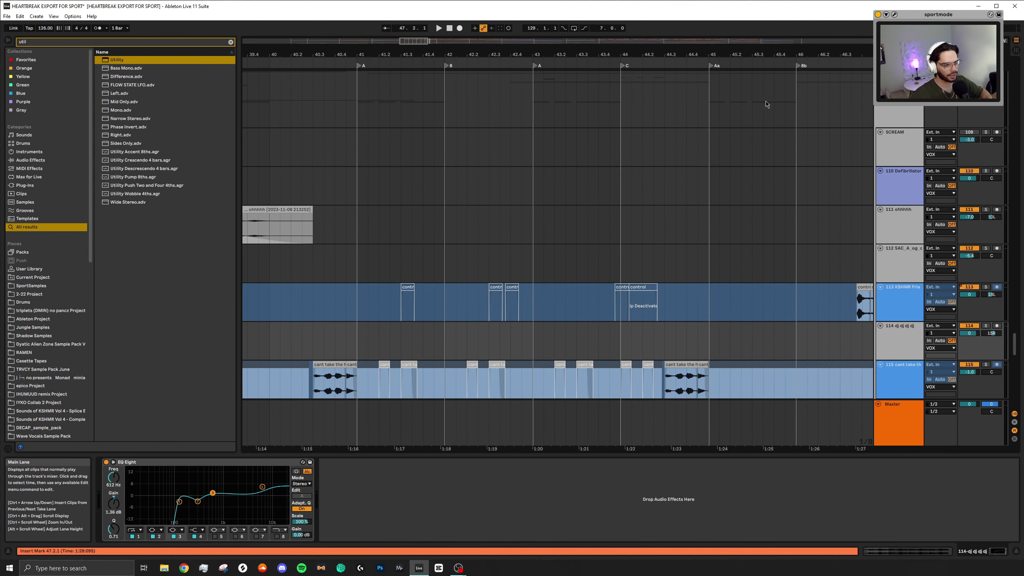
click(357, 223)
key(space)
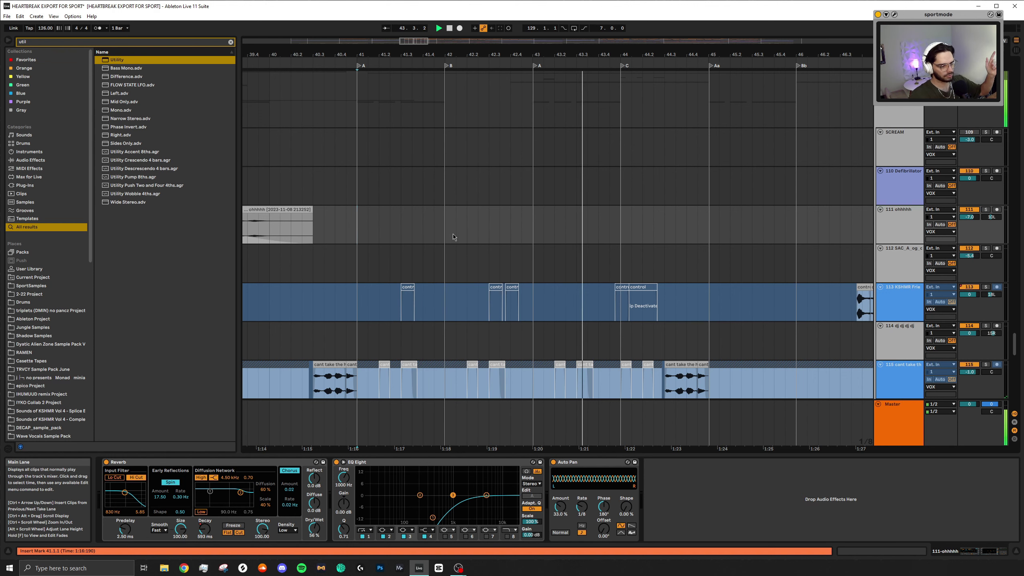
scroll(453, 234, right, 2)
scroll(454, 236, right, 4)
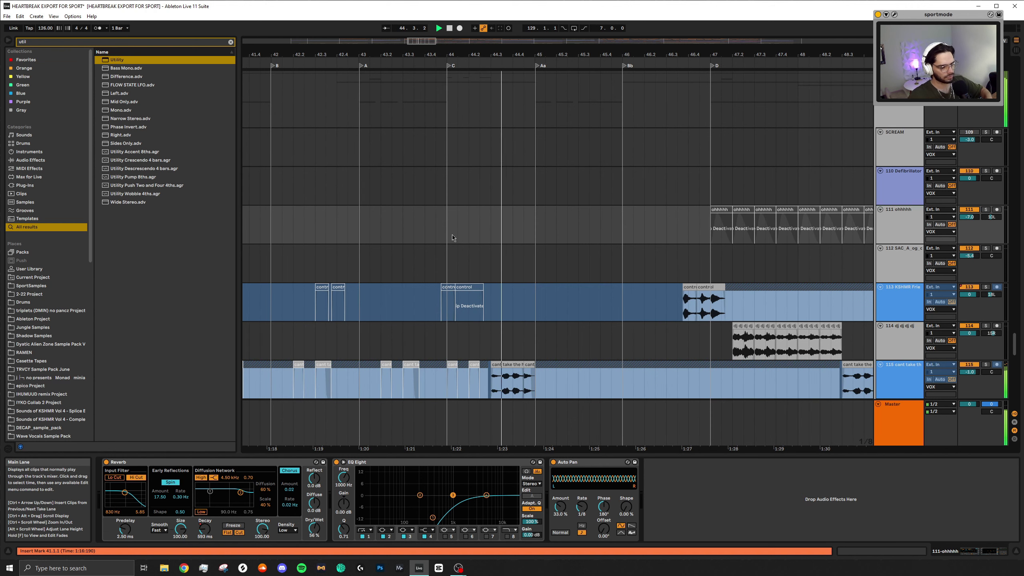
scroll(454, 237, right, 3)
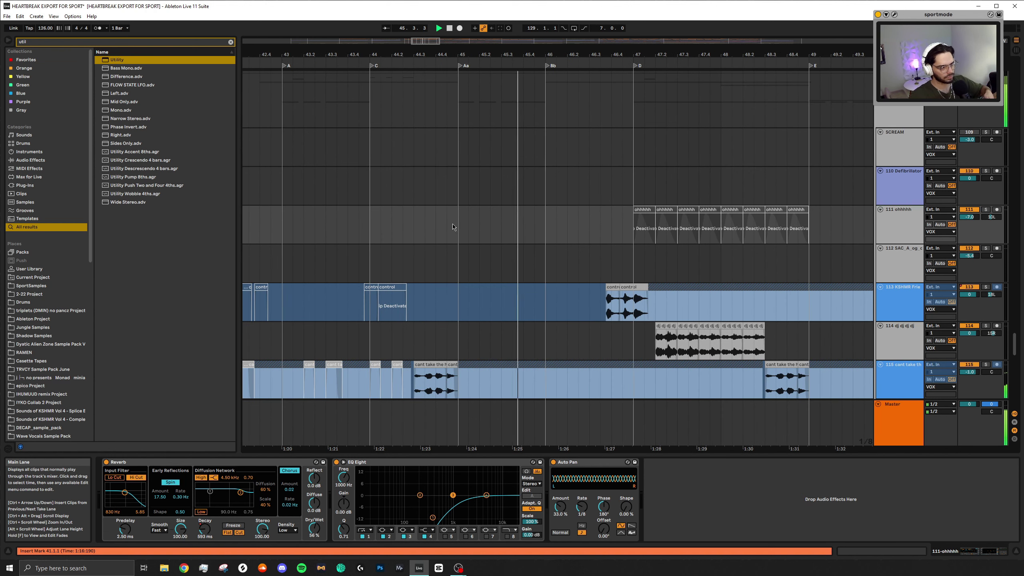
scroll(454, 228, right, 4)
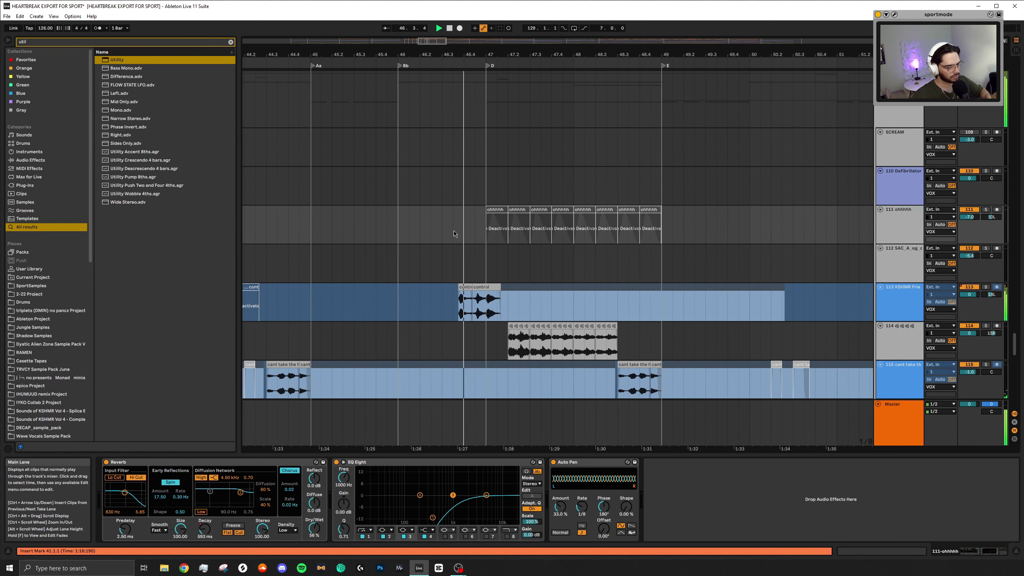
scroll(502, 247, down, 4)
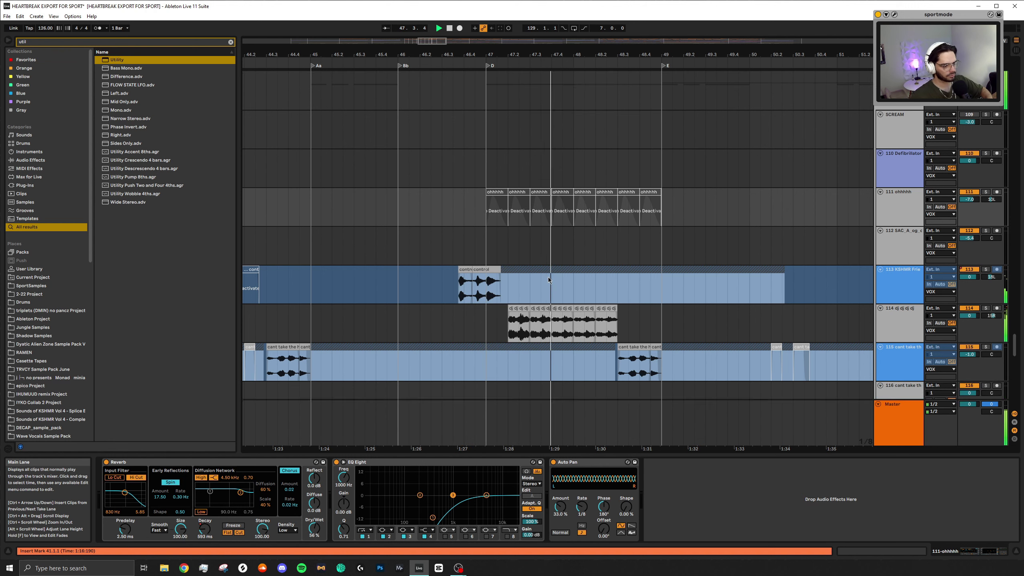
scroll(511, 277, up, 5)
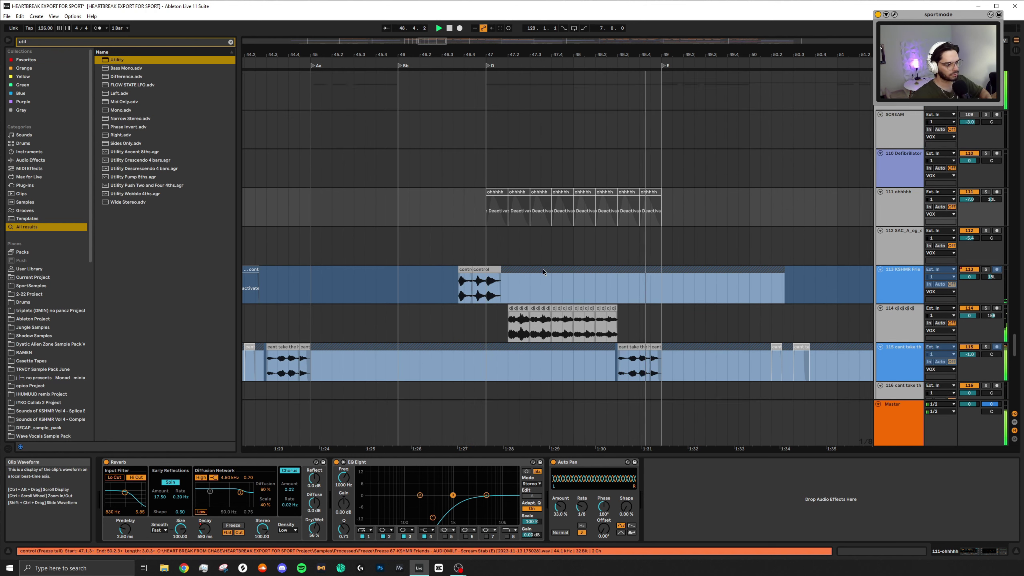
scroll(536, 267, right, 3)
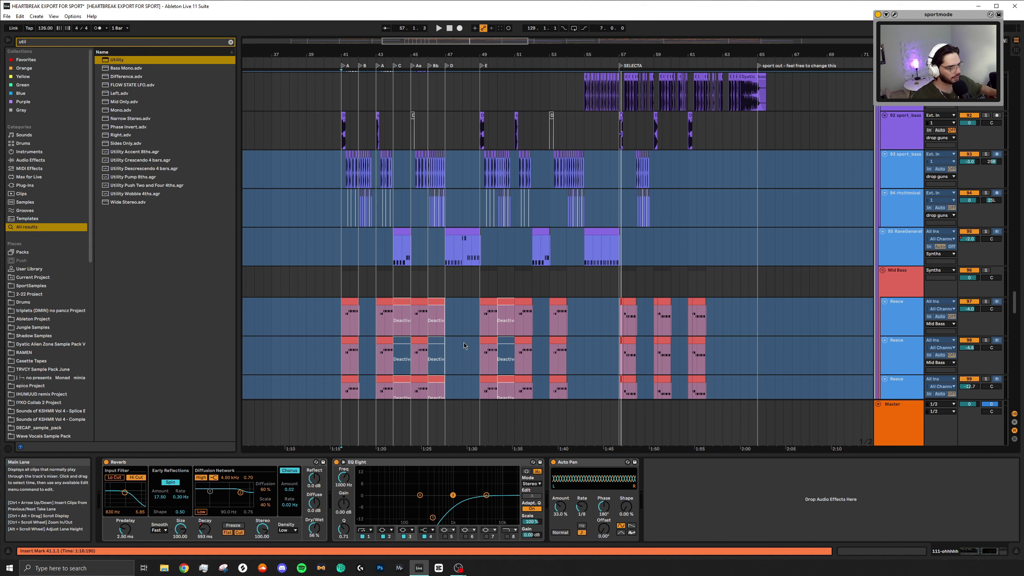
Highlight the drop's two eight-bar halves on the drop guns group, bars 41 to 49 and bars 49 to 57
scroll(464, 346, up, 5)
scroll(554, 158, left, 4)
scroll(554, 158, up, 3)
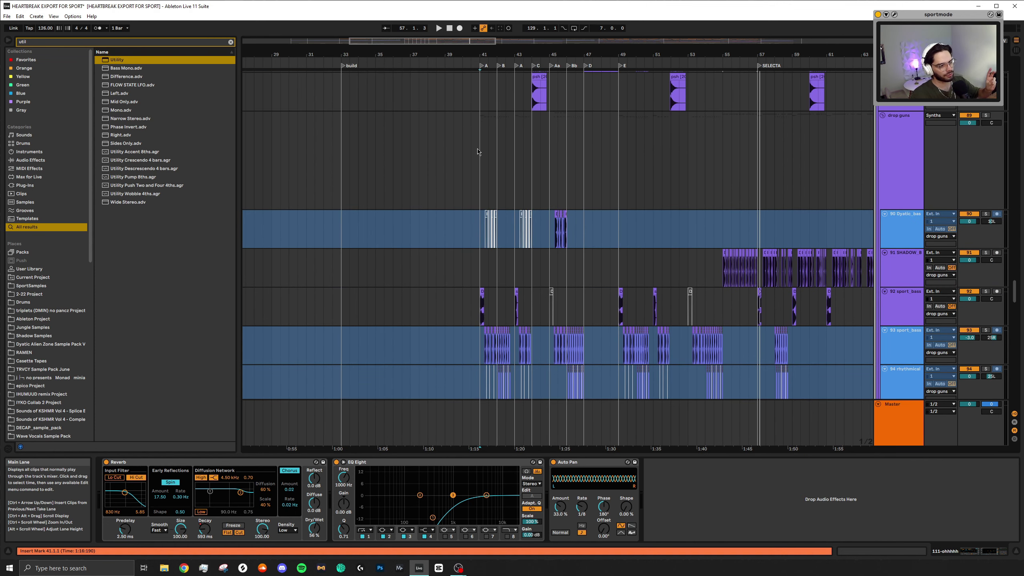
drag(480, 148, 619, 160)
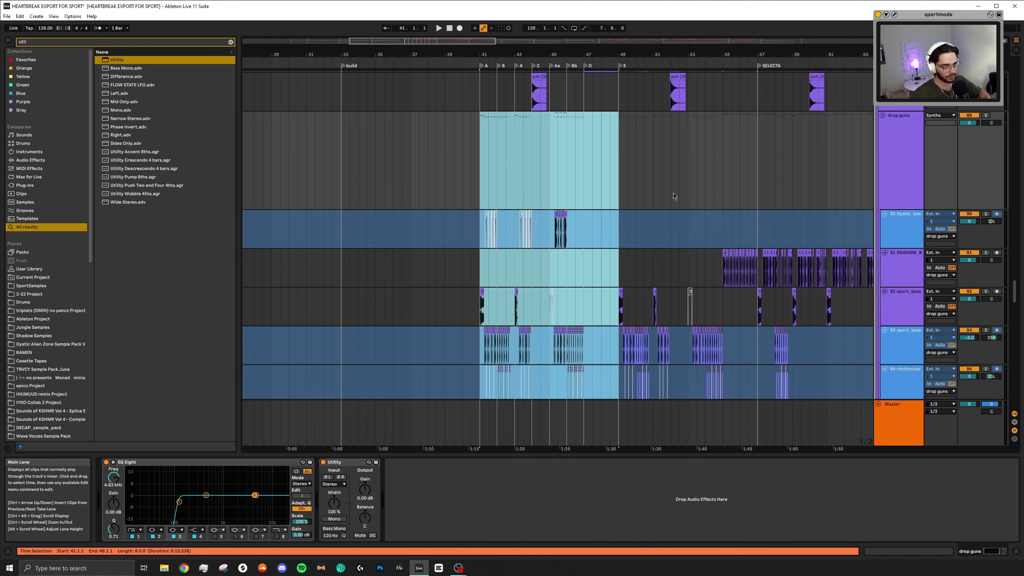
scroll(406, 164, right, 4)
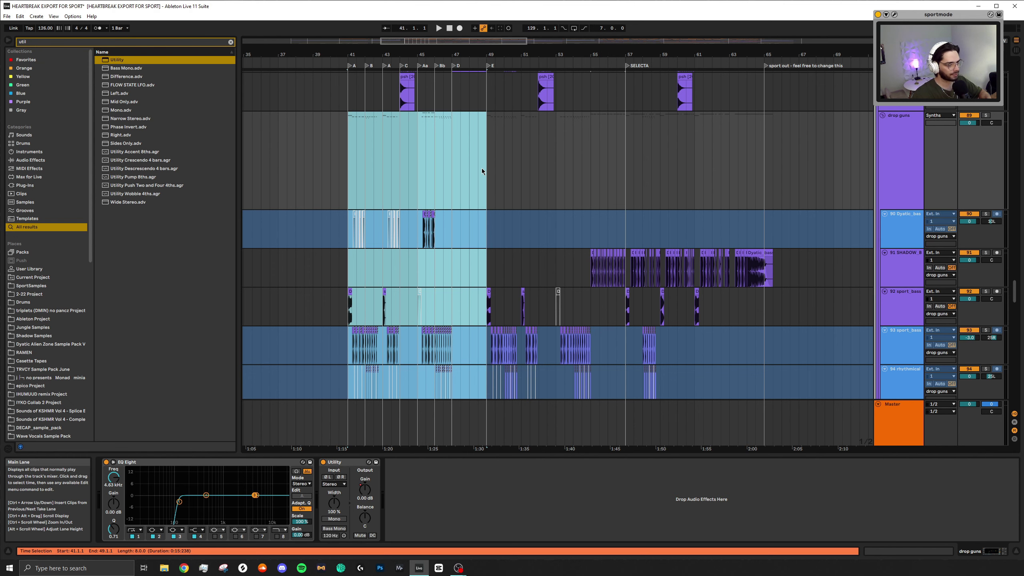
drag(481, 171, 627, 175)
Solo the 117 cant take the heartbreak track, play its chops from bar 49, and take the solo off
scroll(561, 242, down, 20)
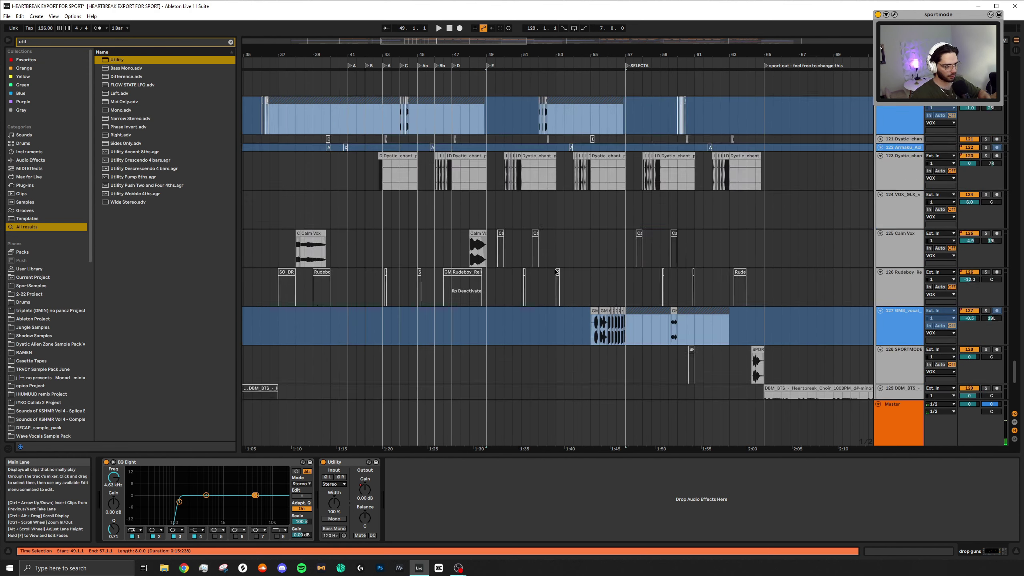
scroll(518, 258, down, 3)
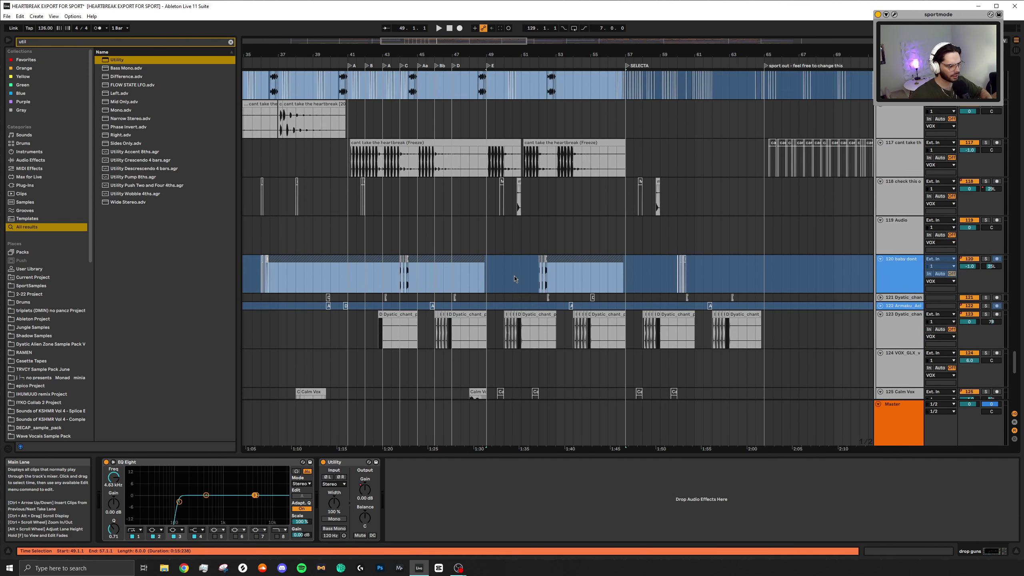
scroll(514, 276, up, 4)
scroll(495, 232, up, 5)
click(476, 214)
scroll(508, 213, left, 2)
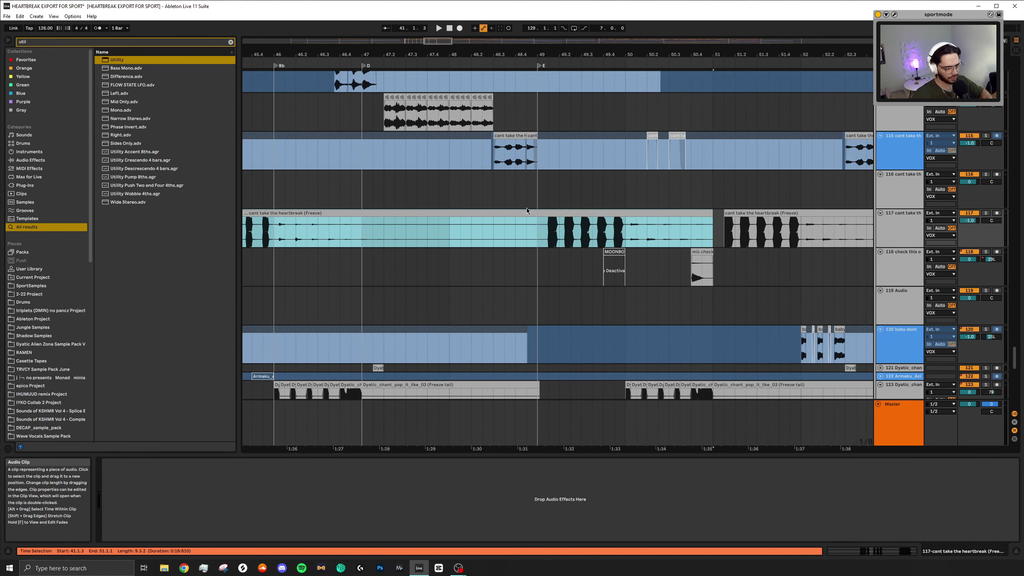
click(985, 213)
click(539, 239)
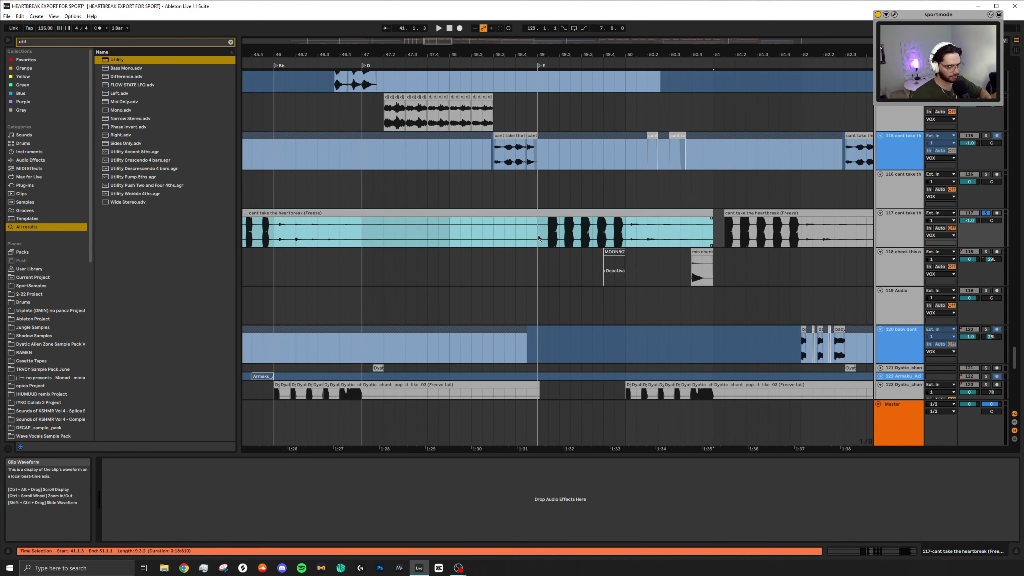
key(space)
scroll(539, 238, down, 4)
key(space)
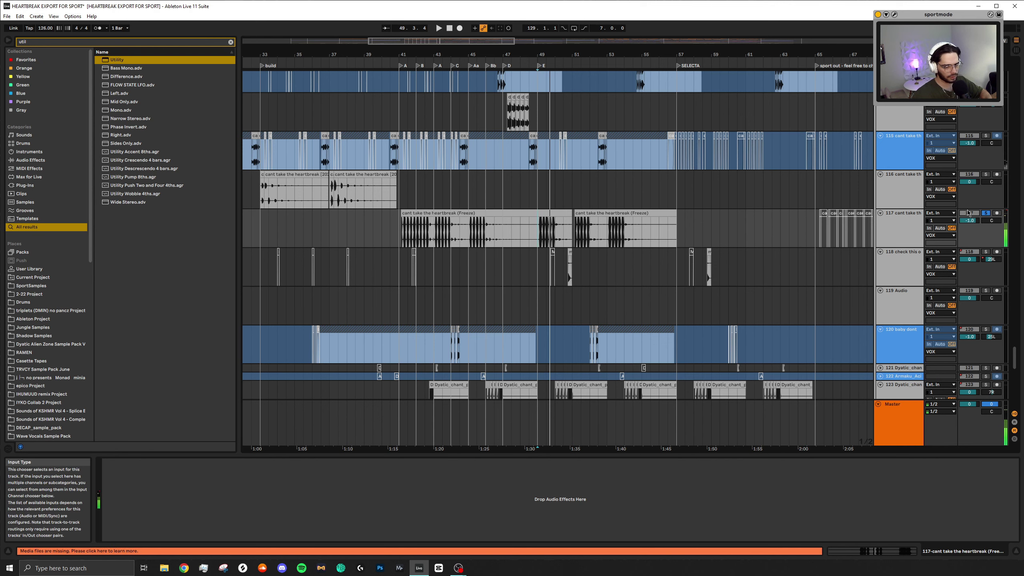
click(986, 214)
Add a locator named E at bar 55 and rename the locator at bar 49 to Aaa
scroll(628, 260, up, 3)
scroll(628, 260, up, 5)
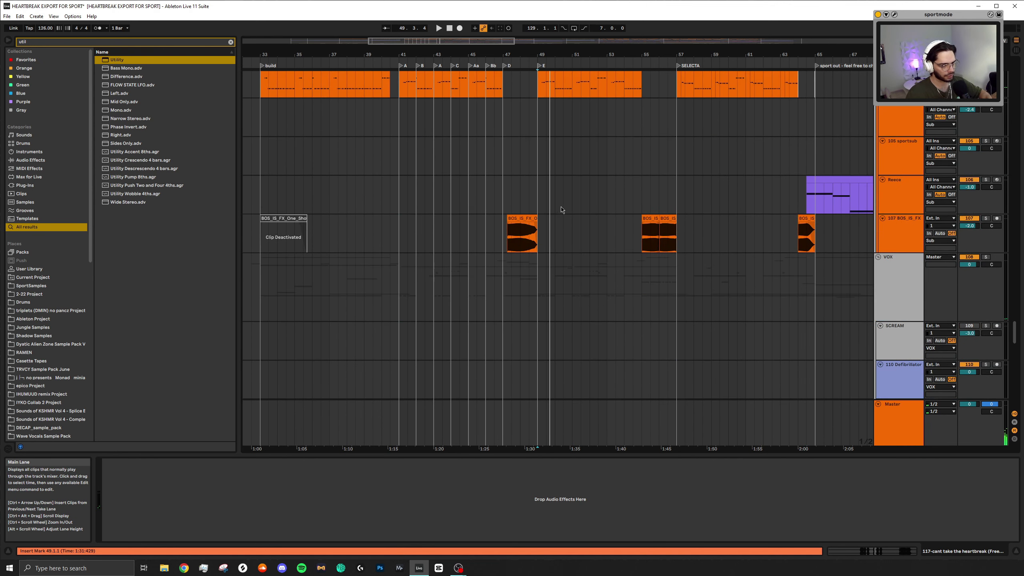
scroll(653, 224, up, 5)
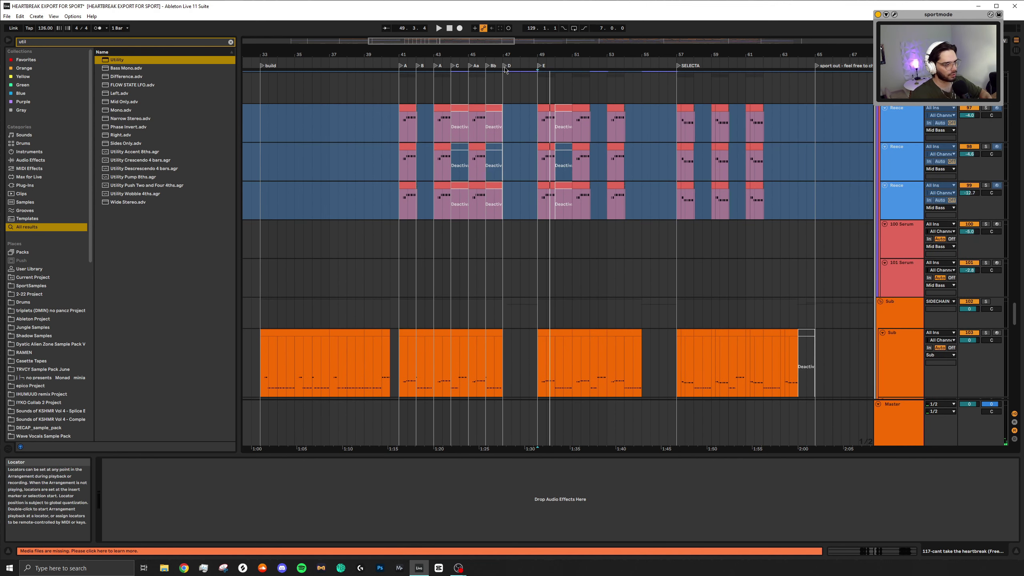
click(643, 85)
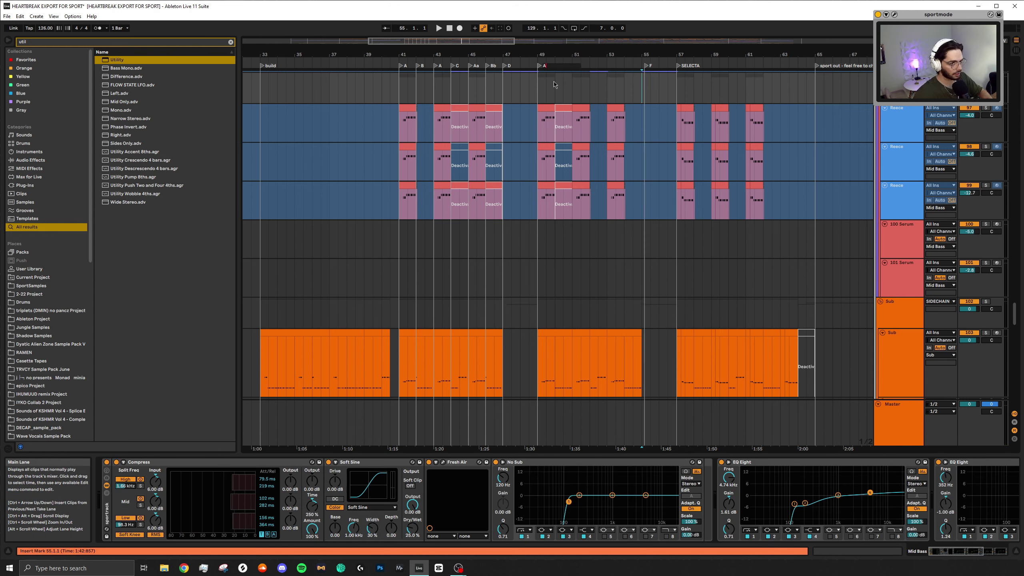
Highlight section D at bars 47 to 49 and section E at bars 55 to 57 on the Mid Bass group to compare them
drag(507, 87, 541, 89)
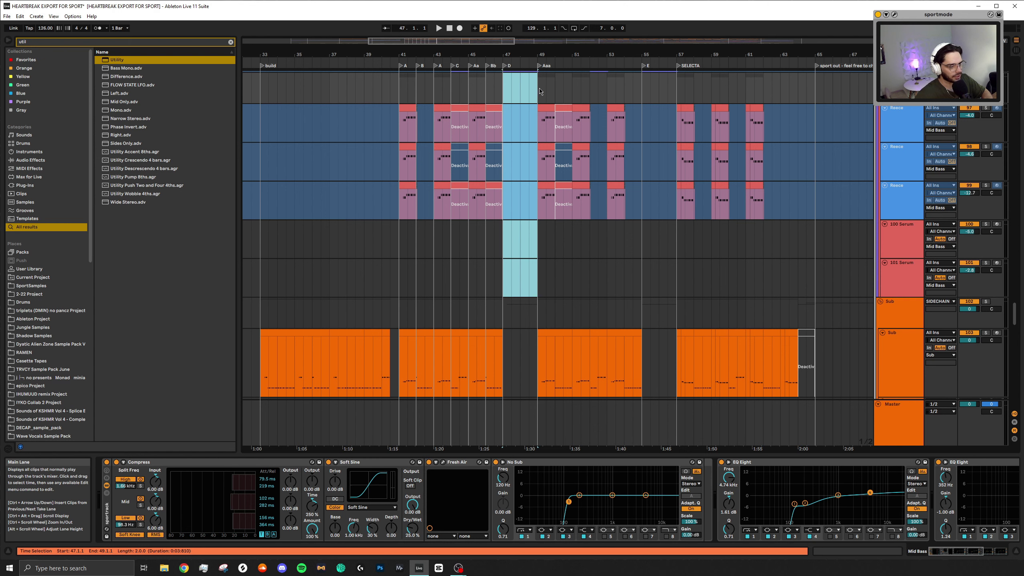
drag(642, 97, 682, 106)
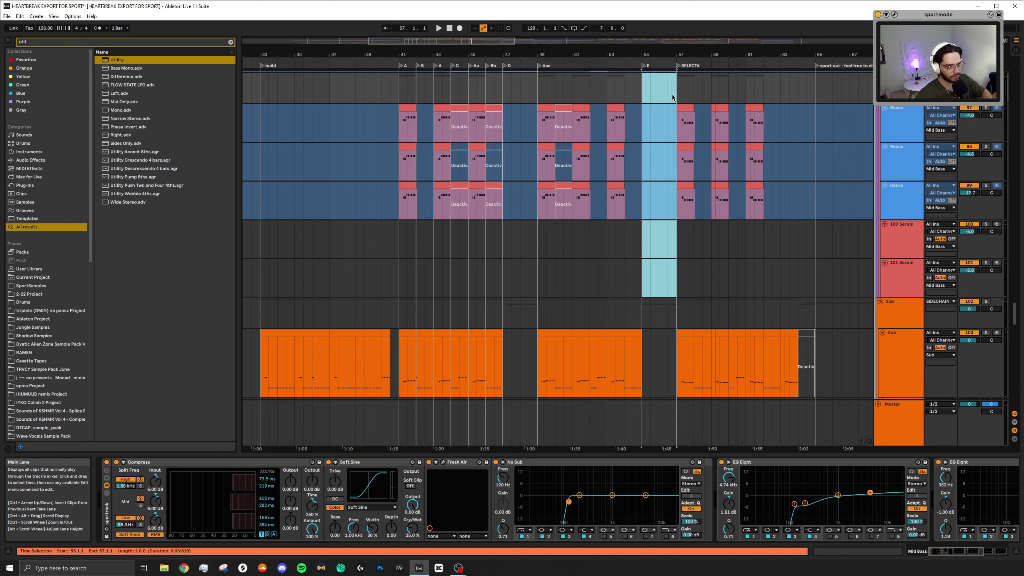
click(503, 90)
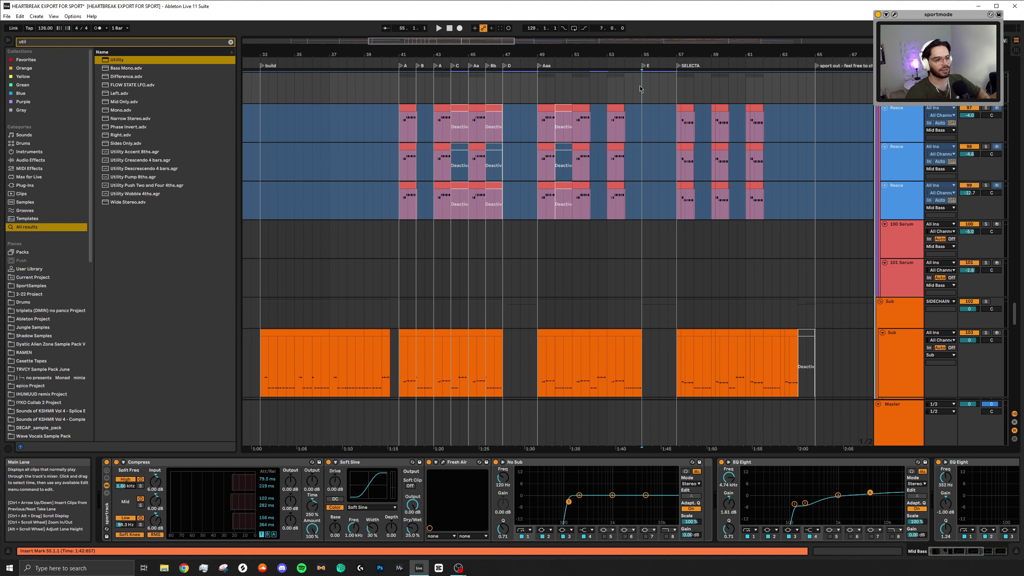
Solo the 127 GM8_vocal track and play its shout vocal chops in section E from bar 55
scroll(641, 88, down, 10)
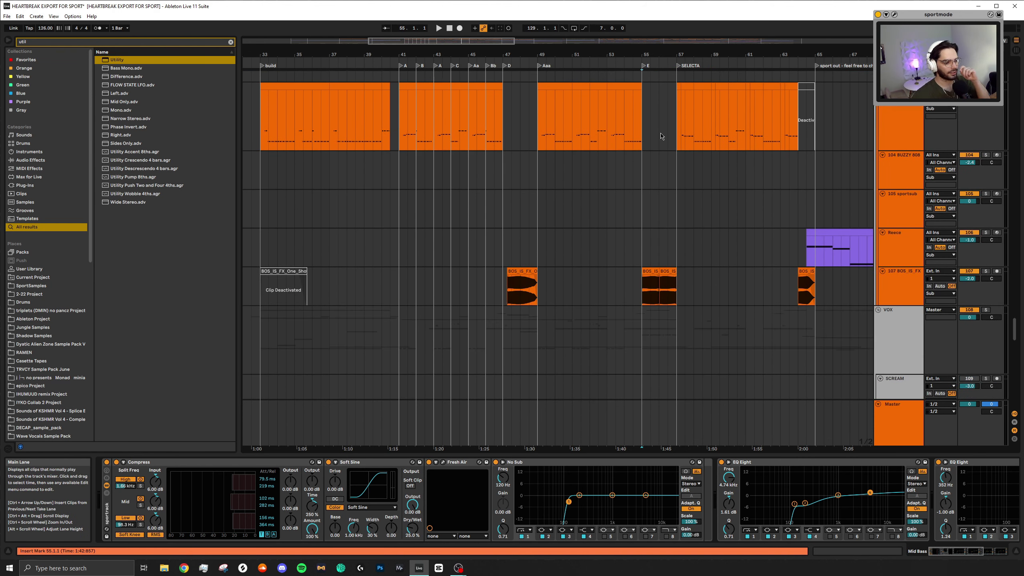
scroll(658, 148, down, 2)
scroll(659, 148, down, 15)
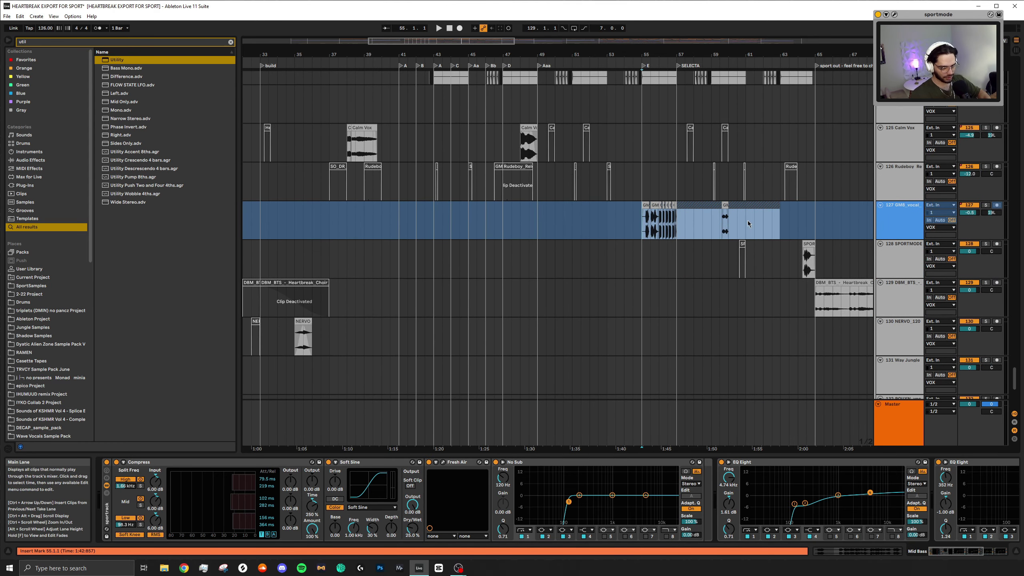
click(899, 208)
click(986, 206)
scroll(651, 238, up, 5)
key(space)
scroll(646, 247, right, 2)
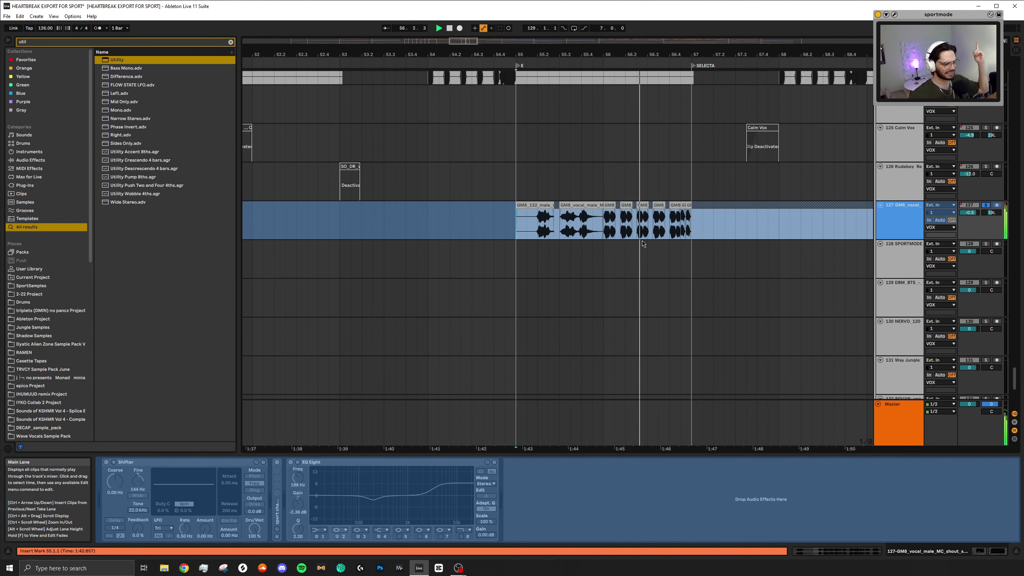
Select the 95 RaveGenerator2 clip at bars 55 to 57, solo its track, and play it from bar 55
scroll(672, 242, up, 15)
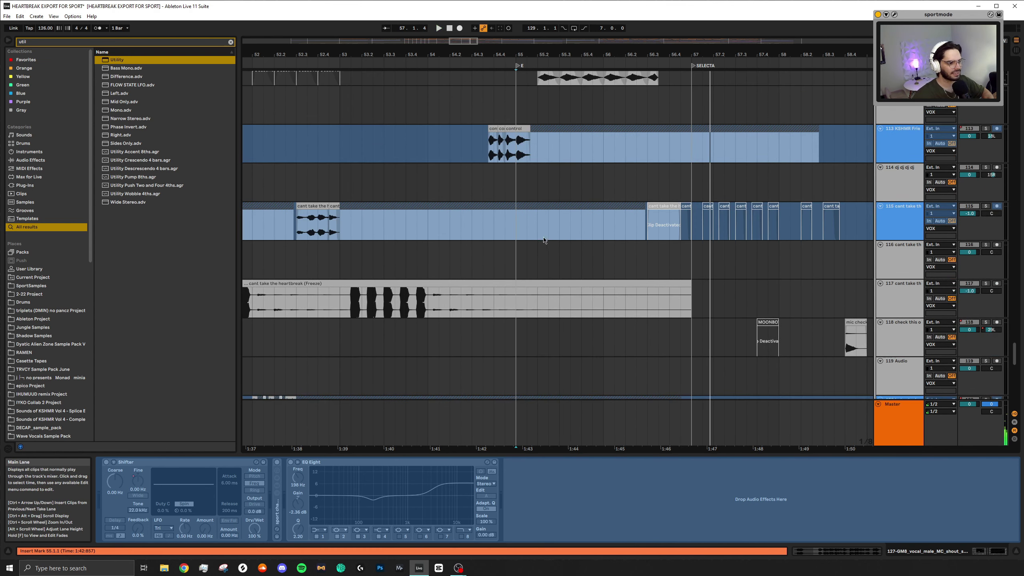
scroll(545, 274, up, 12)
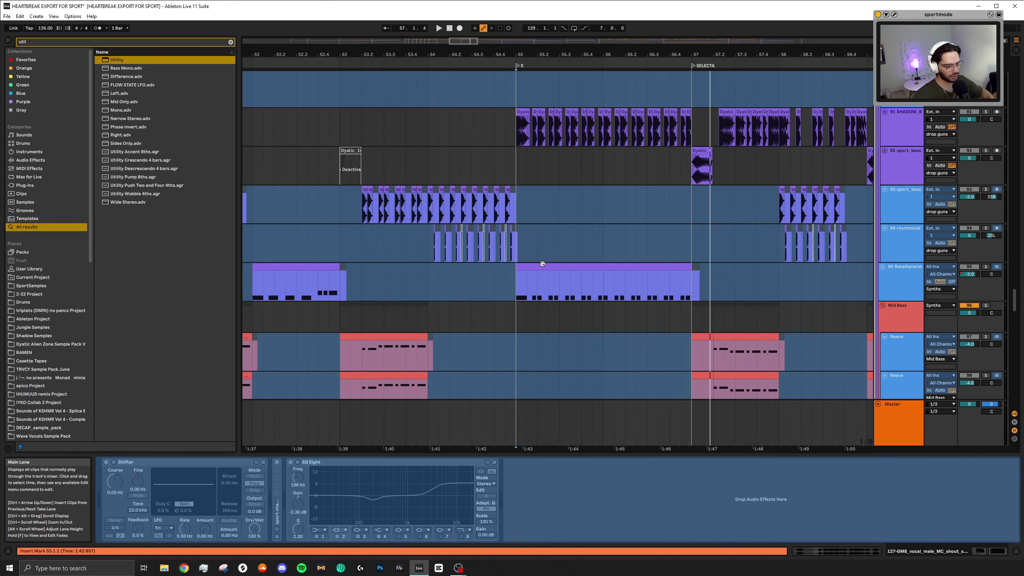
click(542, 264)
key(space)
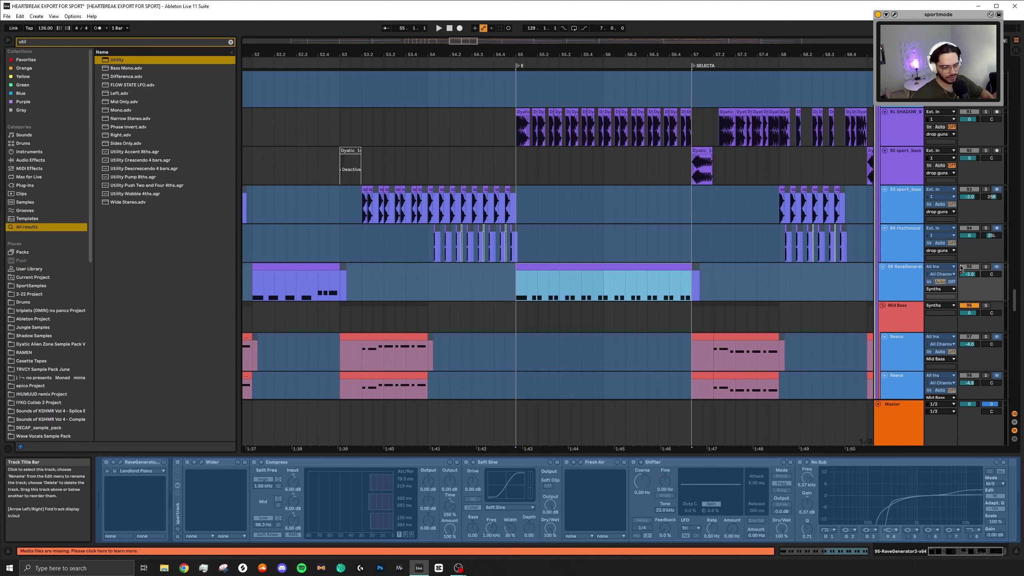
click(986, 267)
key(space)
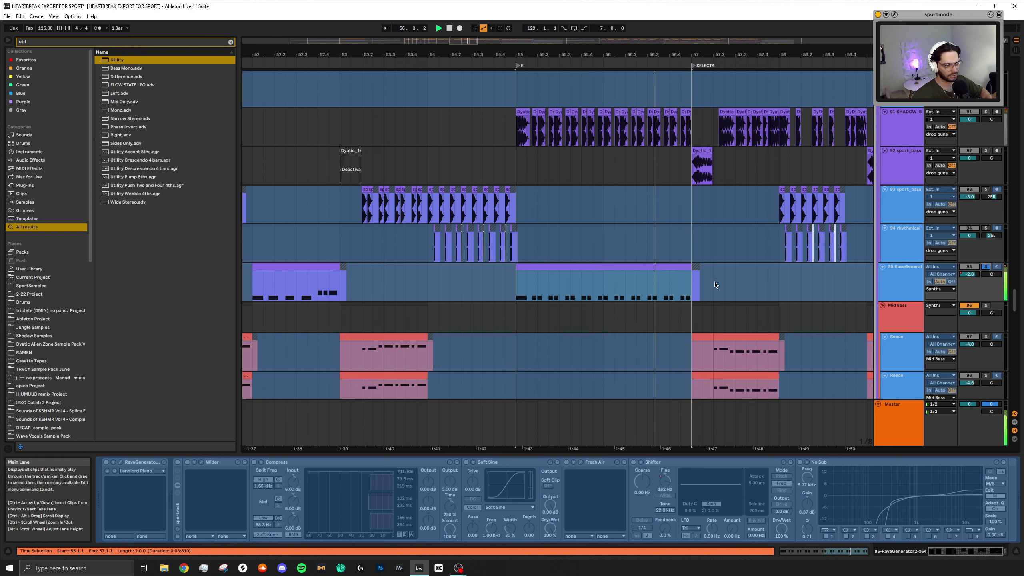
Solo the 91 SHADOW_BASS1 track and play its section E bass chops from bar 55
scroll(714, 282, up, 2)
key(space)
ctrl+click(985, 182)
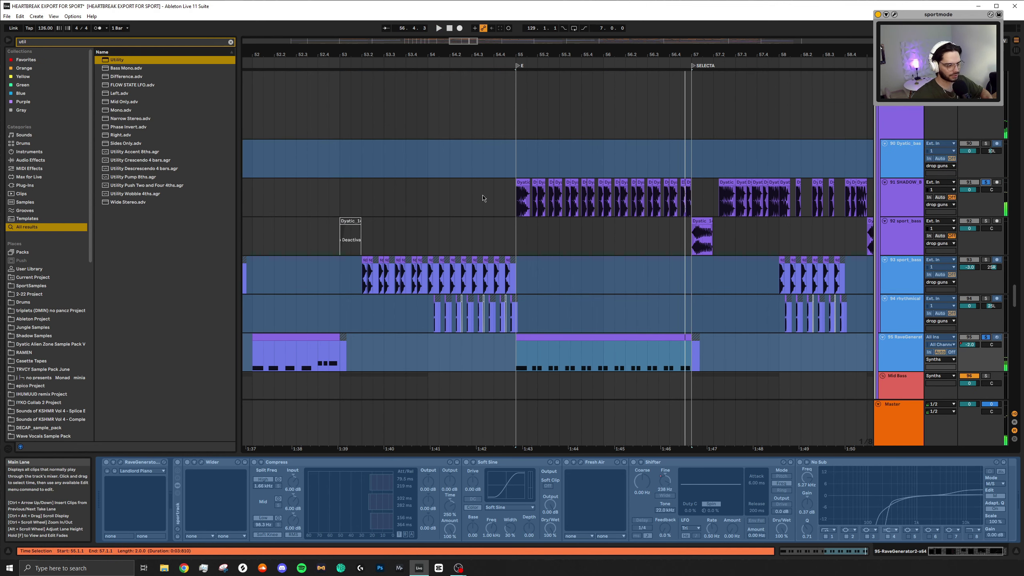
click(516, 200)
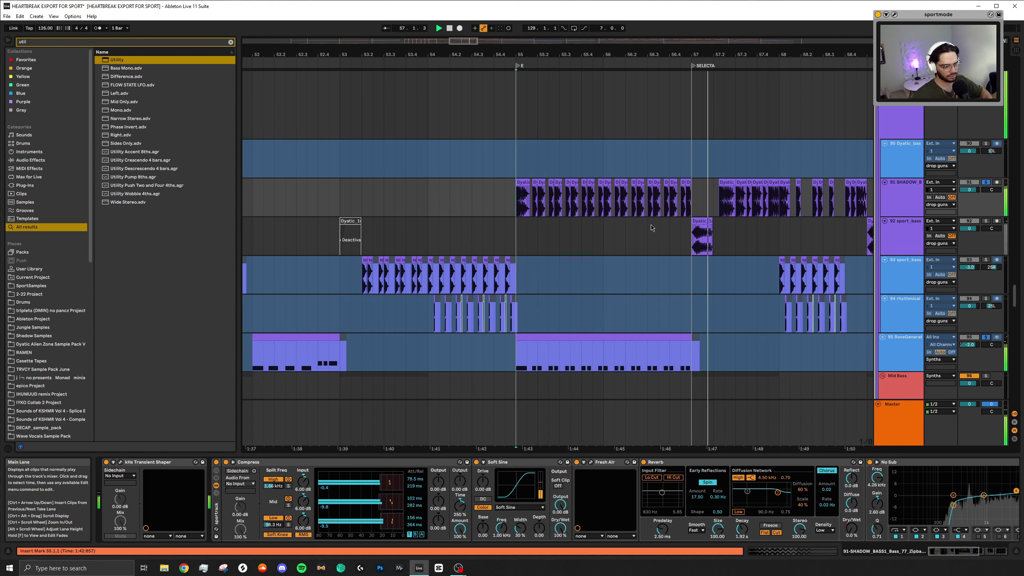
Play the drums of section E from bar 55 while viewing the snare, ghost snare and drum break clips
scroll(567, 202, up, 15)
scroll(568, 200, down, 3)
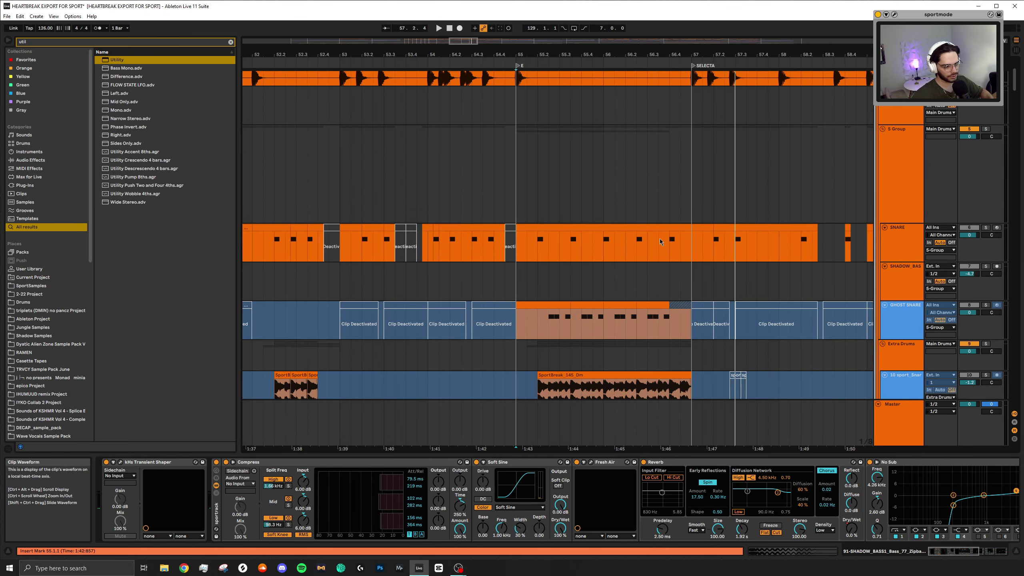
scroll(540, 132, up, 3)
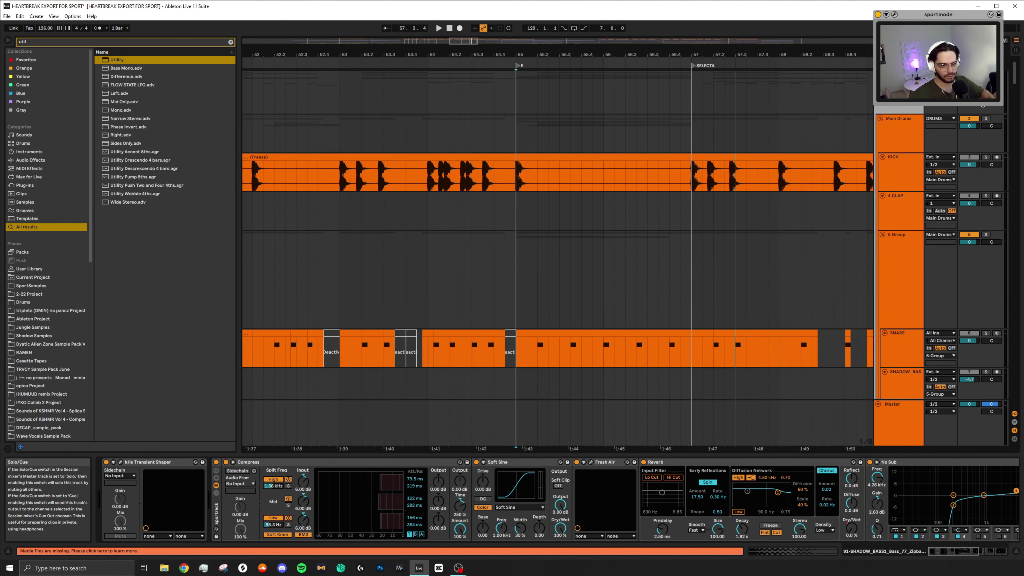
key(space)
scroll(541, 137, down, 6)
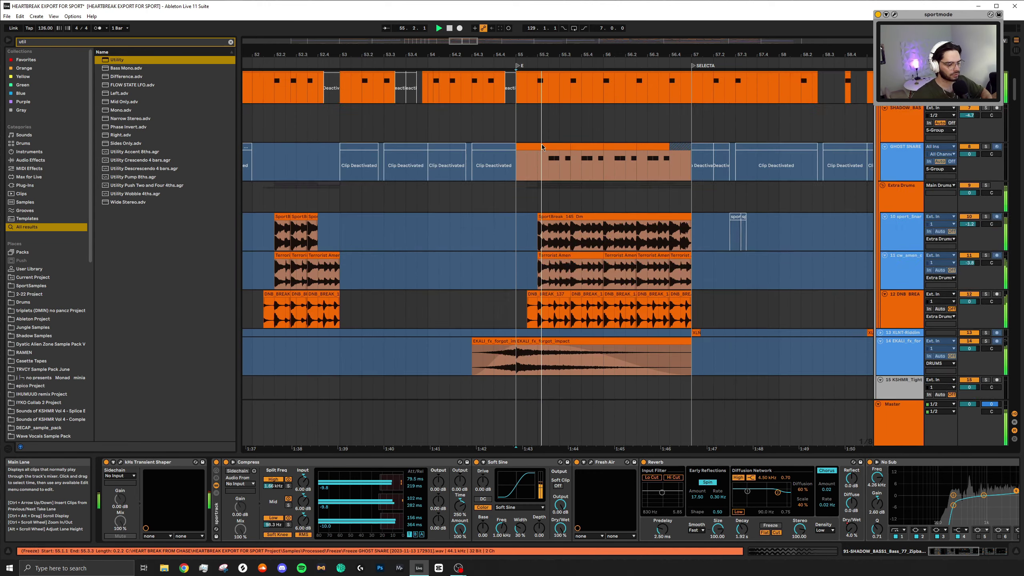
scroll(560, 176, up, 6)
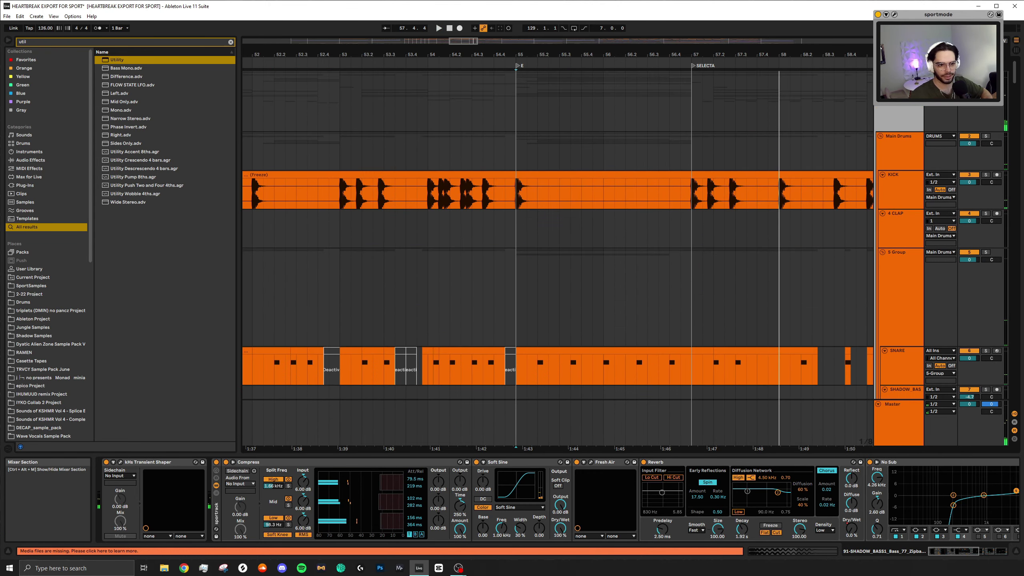
Play the arrangement from bar 54 through the SELECTA section and review which drum, percussion, riser and synth tracks carry it
scroll(732, 130, down, 1)
ctrl+scroll(732, 130, down, 4)
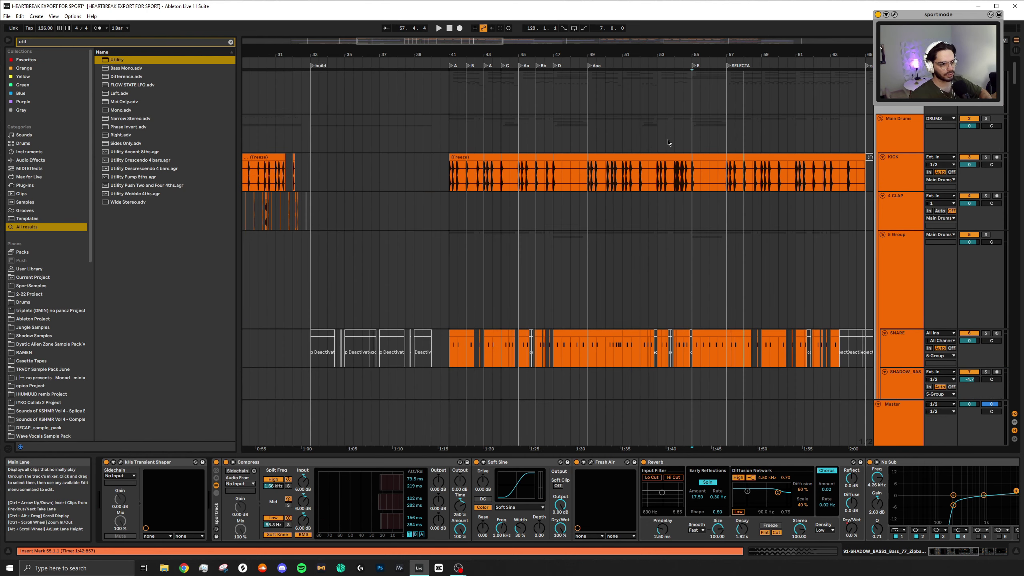
click(676, 143)
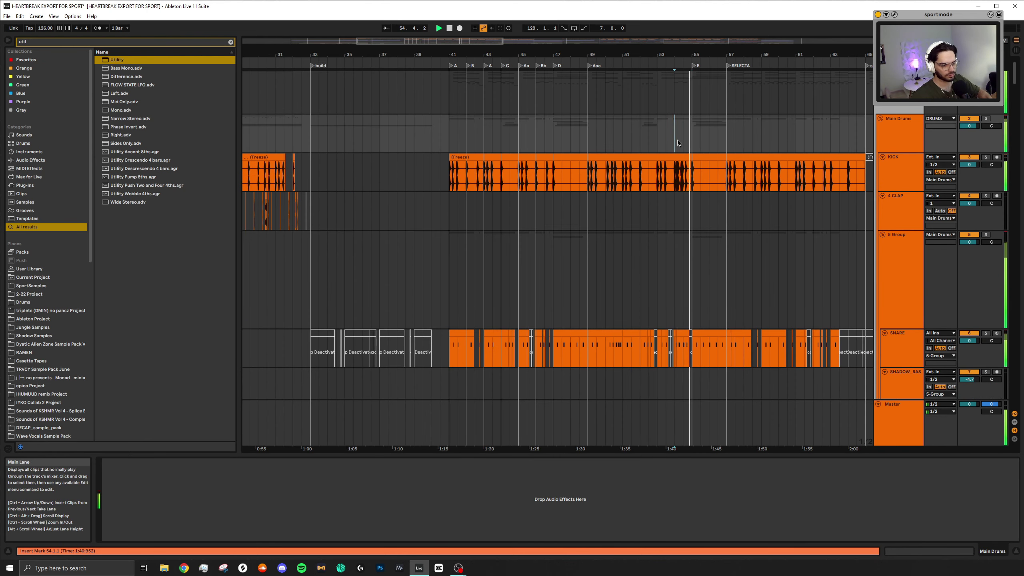
scroll(676, 162, right, 2)
scroll(676, 161, down, 2)
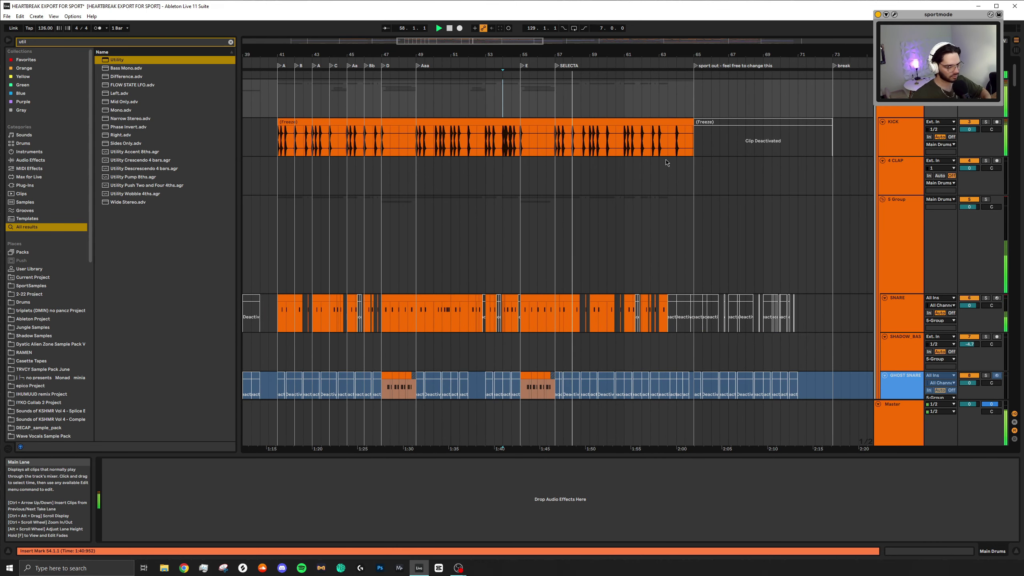
scroll(665, 165, down, 15)
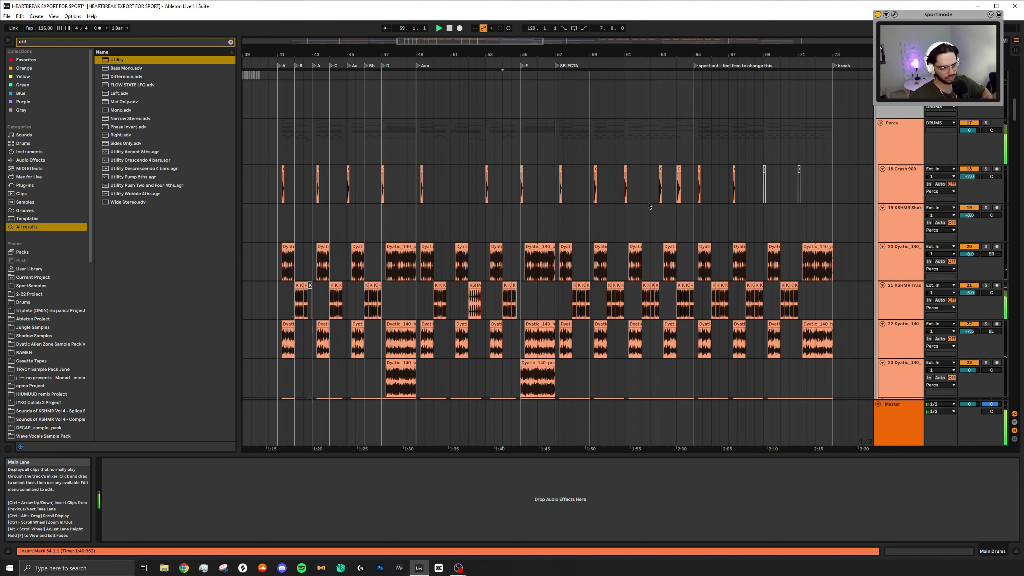
scroll(649, 207, down, 20)
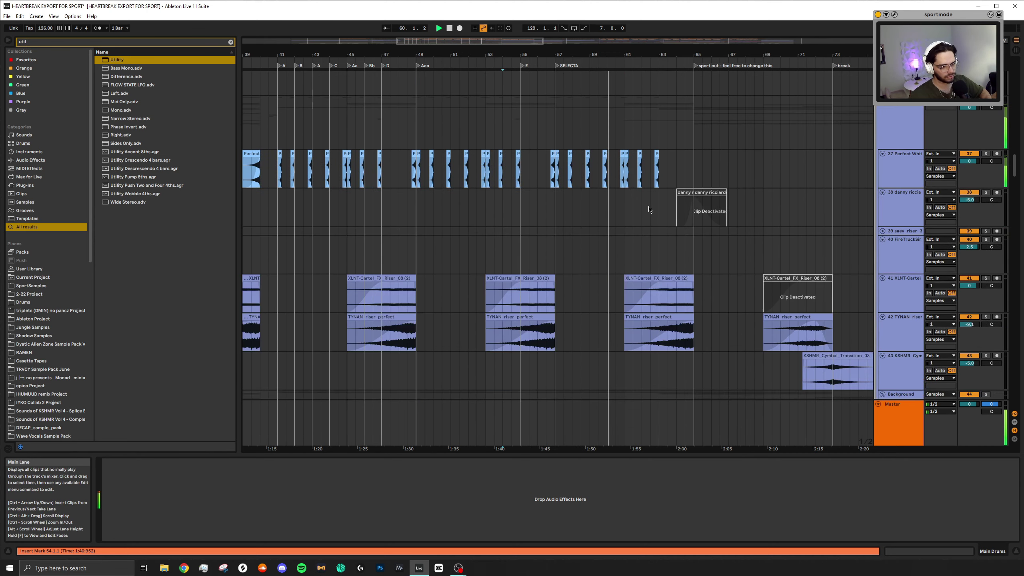
scroll(649, 209, down, 10)
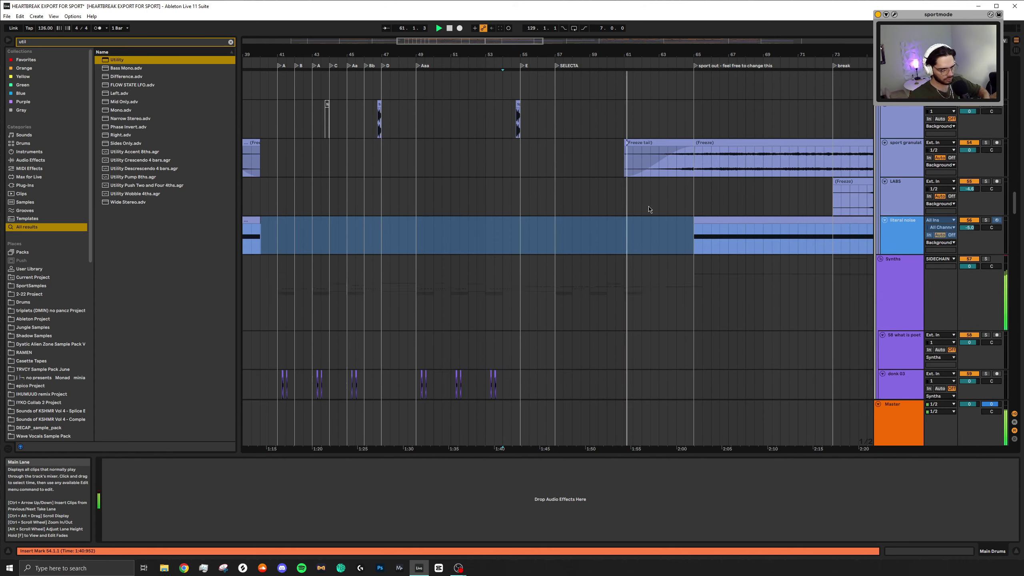
scroll(649, 211, down, 20)
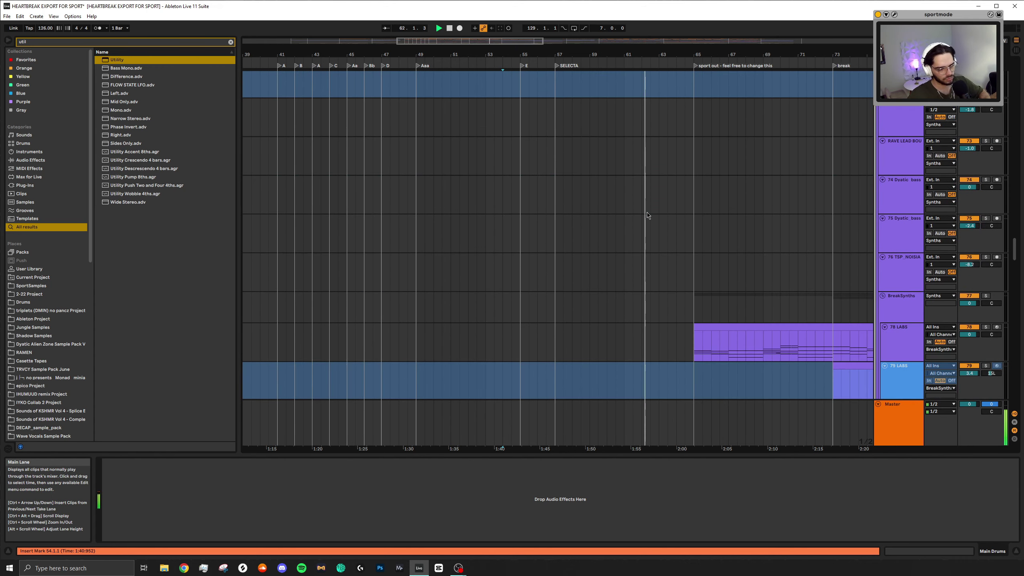
scroll(645, 210, down, 10)
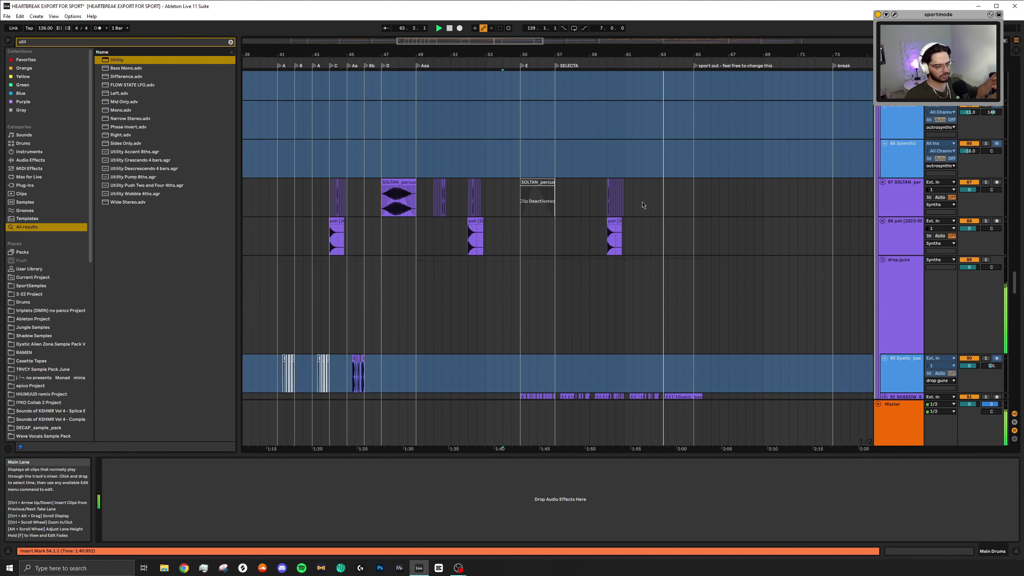
scroll(616, 218, up, 5)
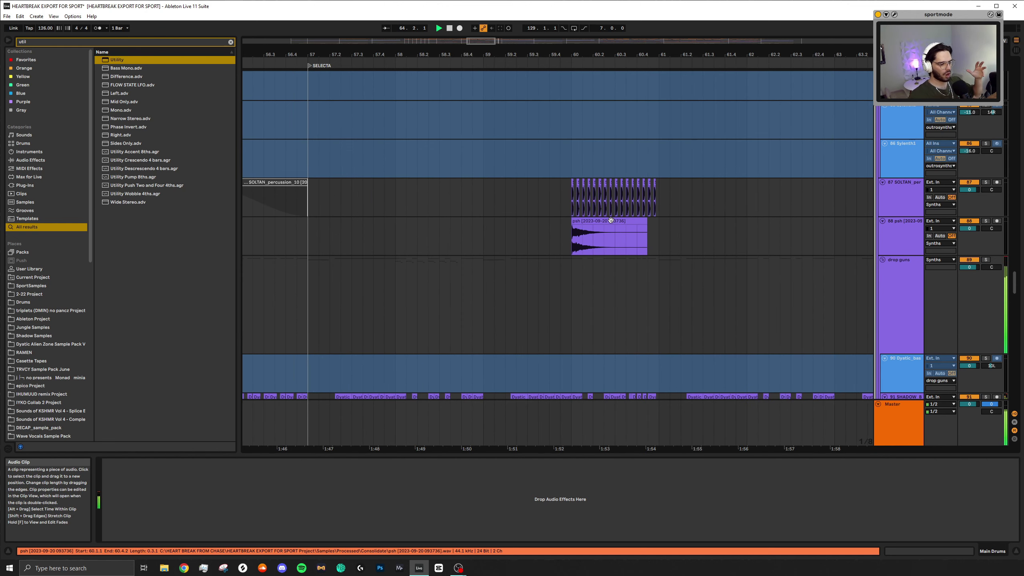
scroll(617, 221, down, 1)
scroll(618, 221, down, 3)
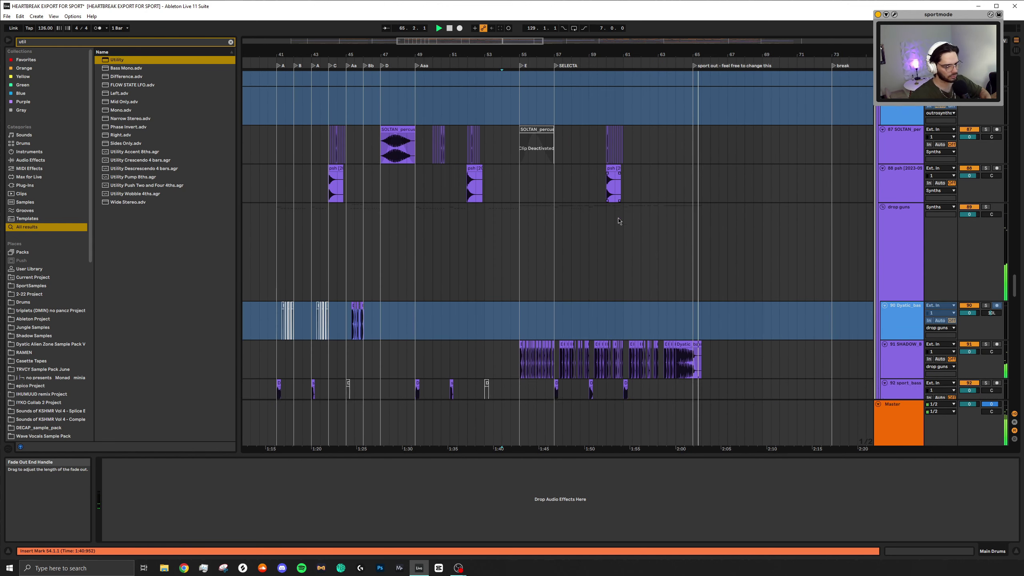
Solo the 91 SHADOW_BASS1 track at 57.2.2 and examine its effects chain from the compressor through to the EQ
scroll(585, 262, left, 3)
click(580, 278)
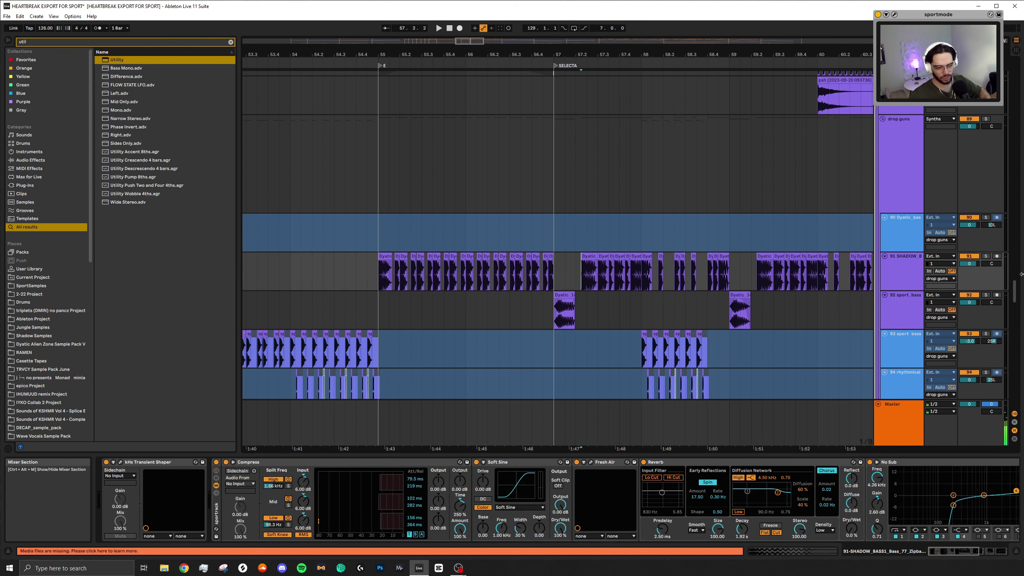
click(987, 258)
scroll(611, 266, up, 5)
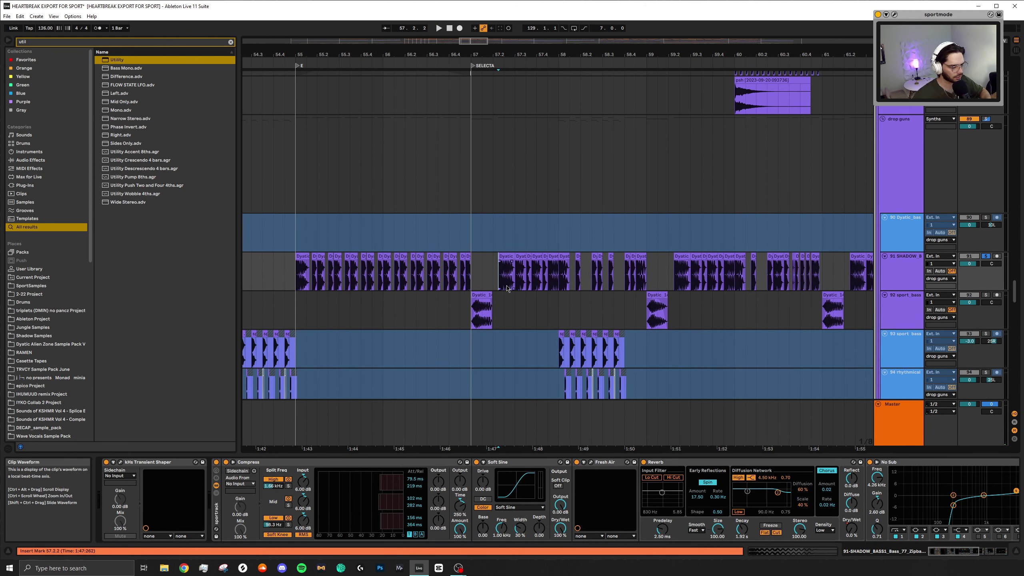
scroll(500, 263, down, 5)
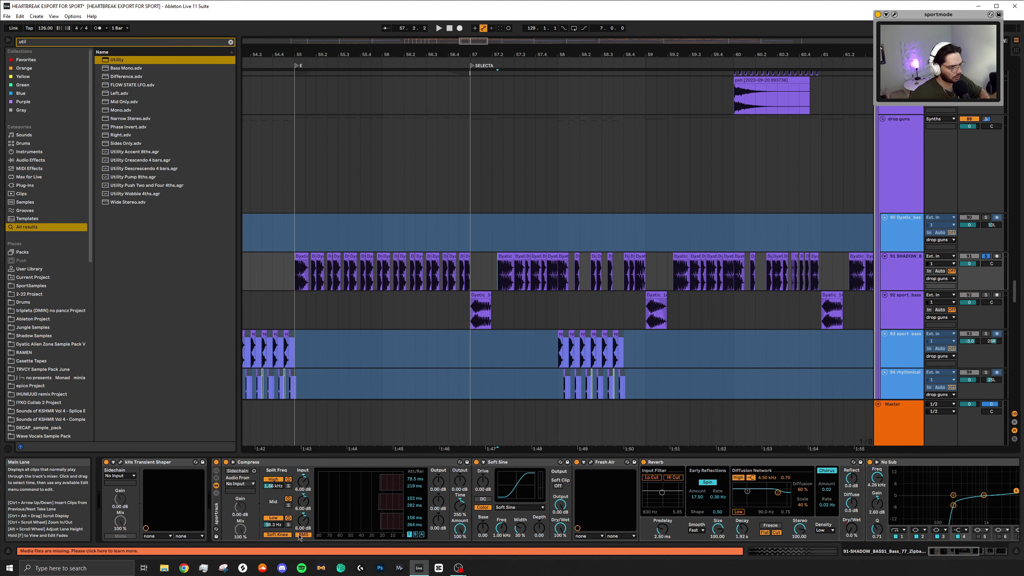
scroll(932, 514, down, 5)
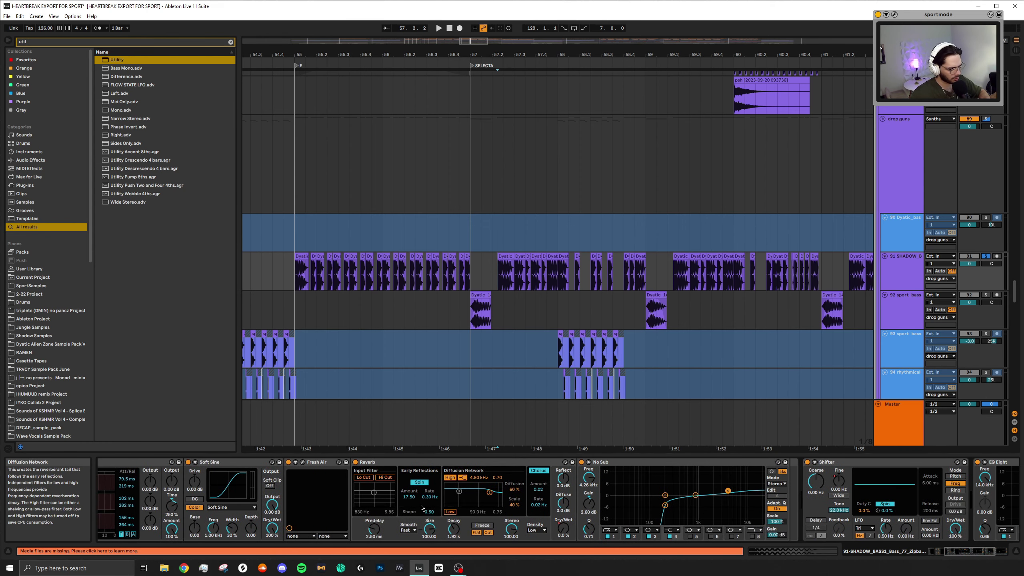
scroll(421, 507, down, 3)
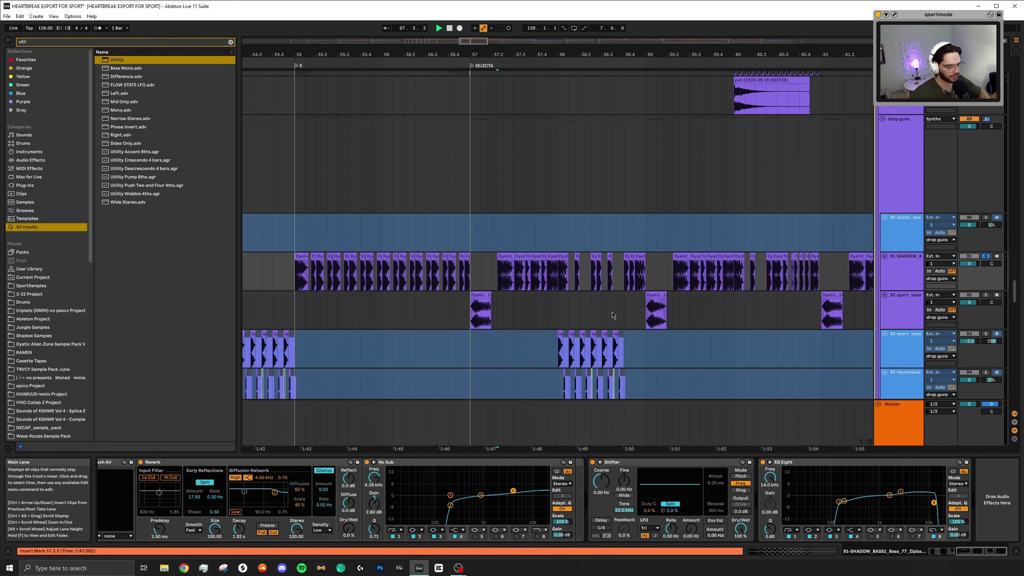
Play the SELECTA bass pattern from 57.2.2 and inspect the clip settings of its first bass hit
key(space)
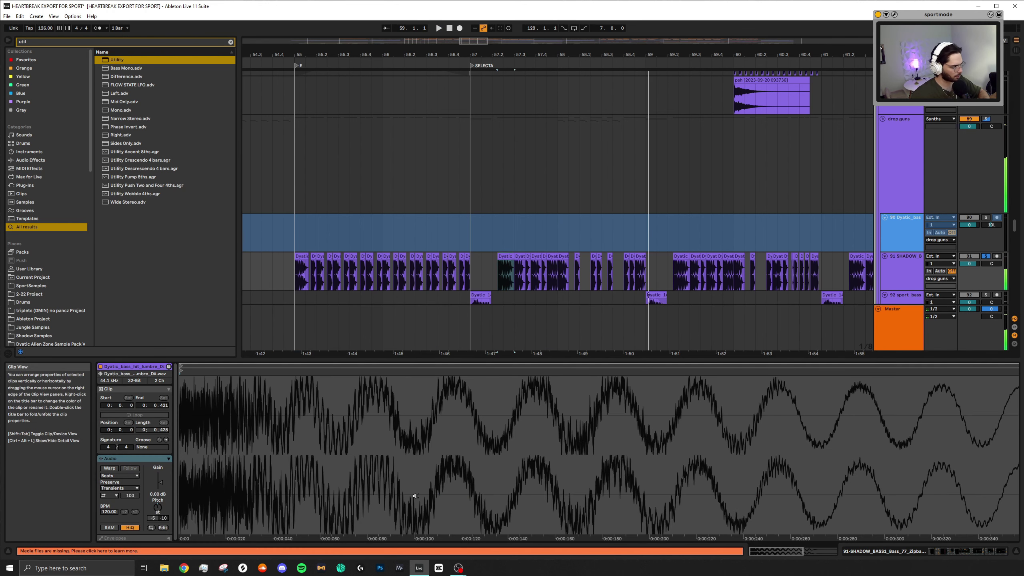
key(shift+Tab)
scroll(525, 282, up, 4)
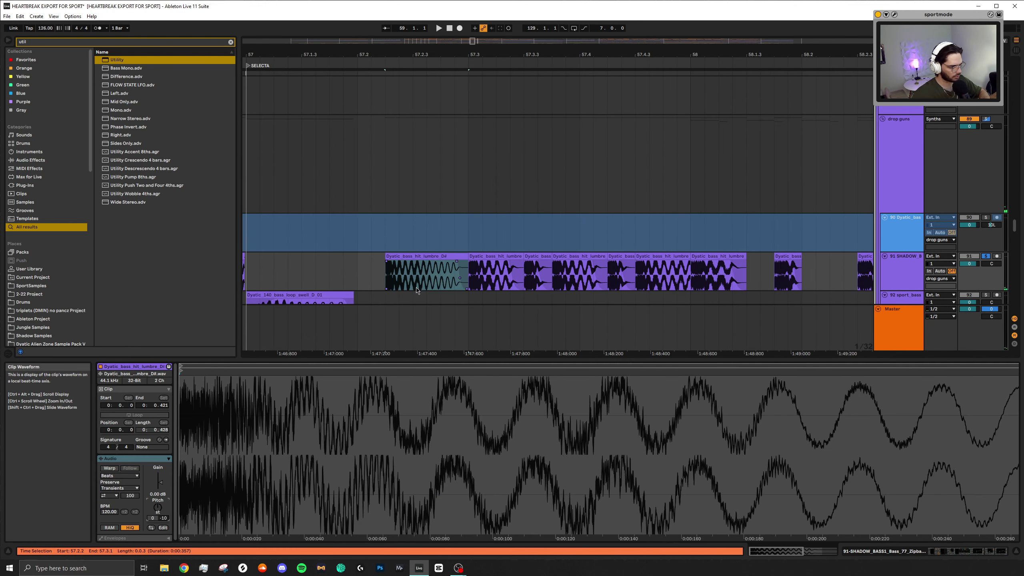
drag(369, 288, 493, 287)
key(space)
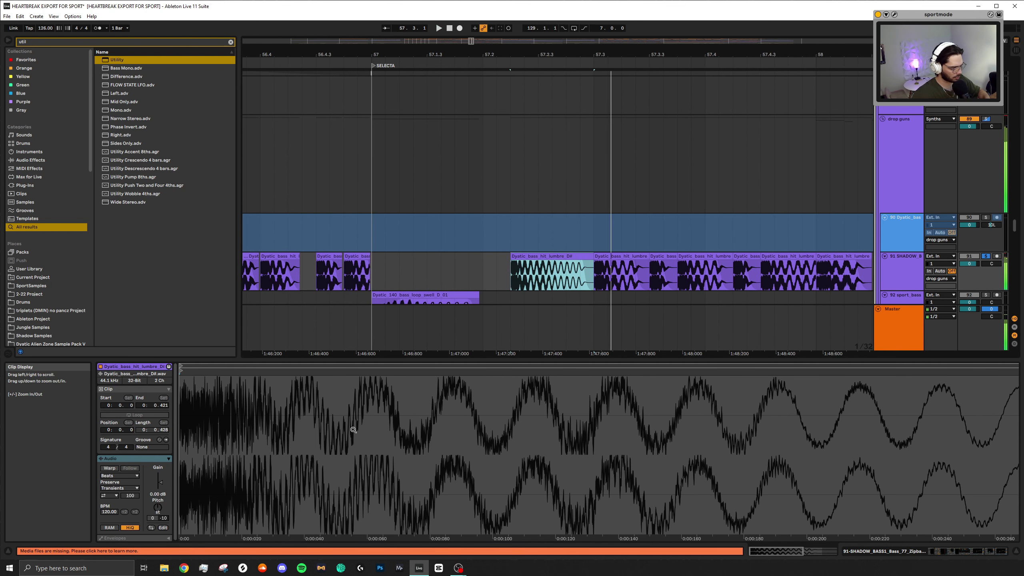
key(ctrl+z)
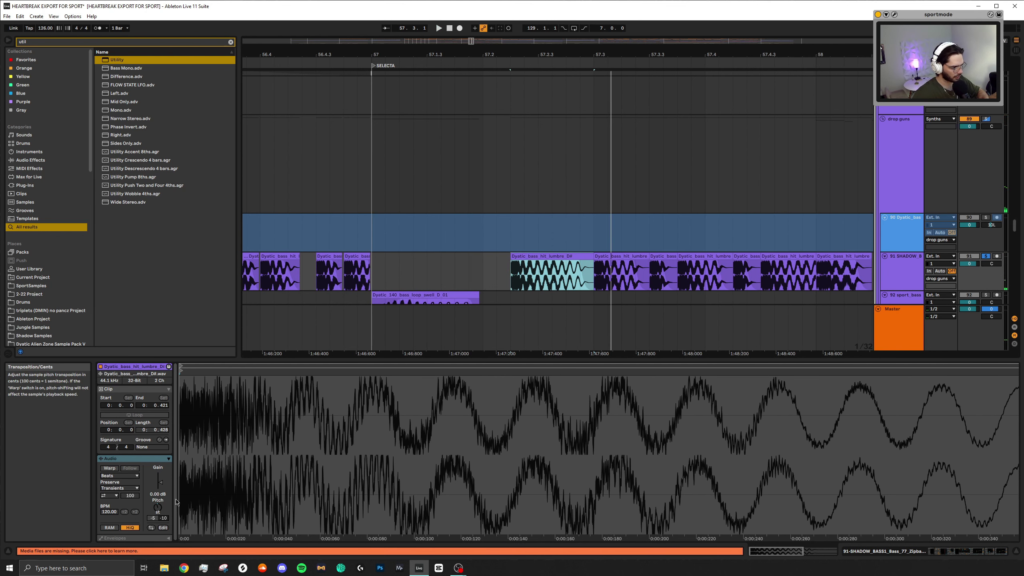
Replay the bass pattern from 57.2.2, place the insert marker at bar 58, and bring back the track's effects chain
scroll(630, 226, down, 4)
key(space)
scroll(614, 223, right, 3)
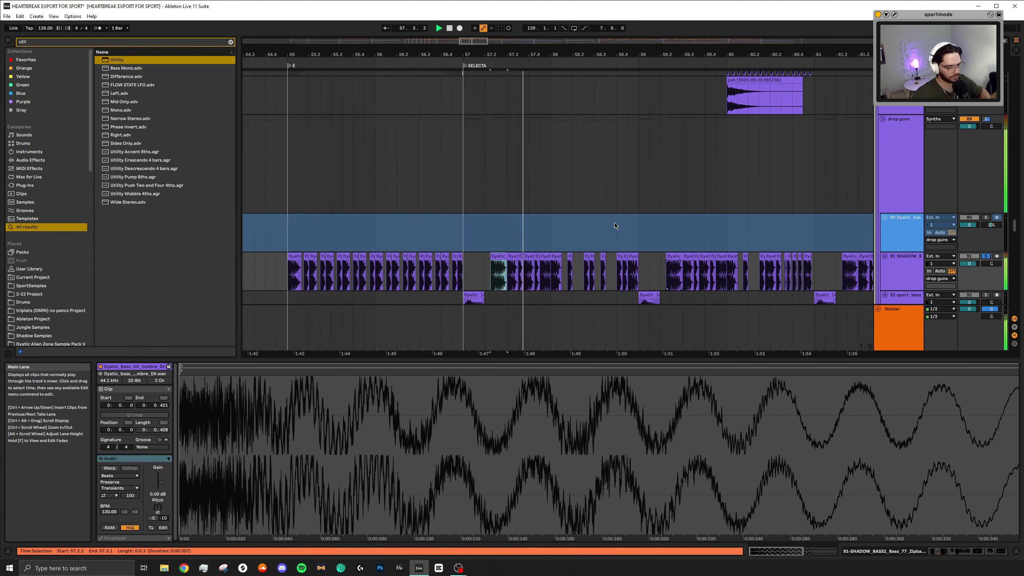
scroll(615, 224, down, 4)
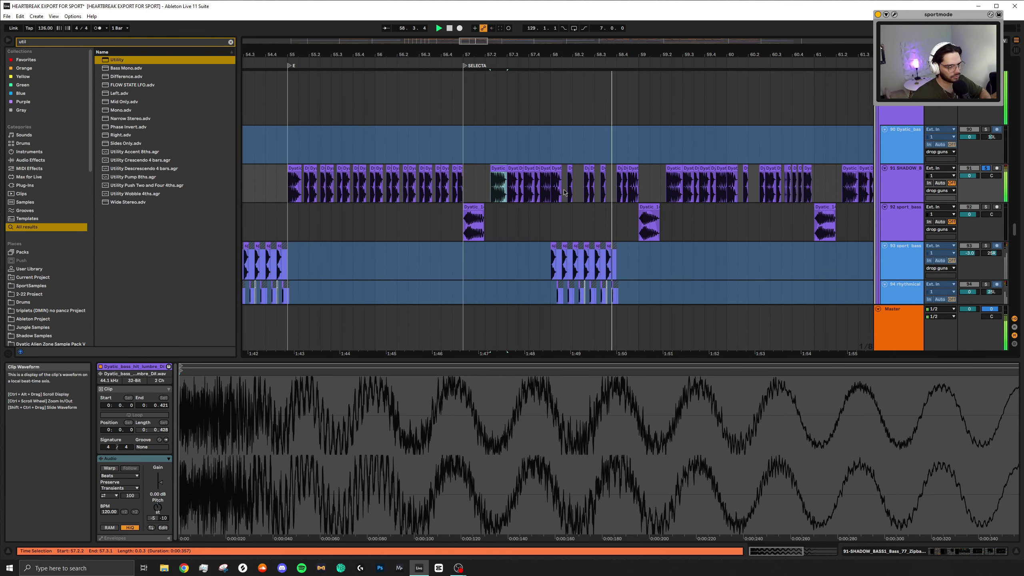
click(552, 189)
key(space)
click(925, 549)
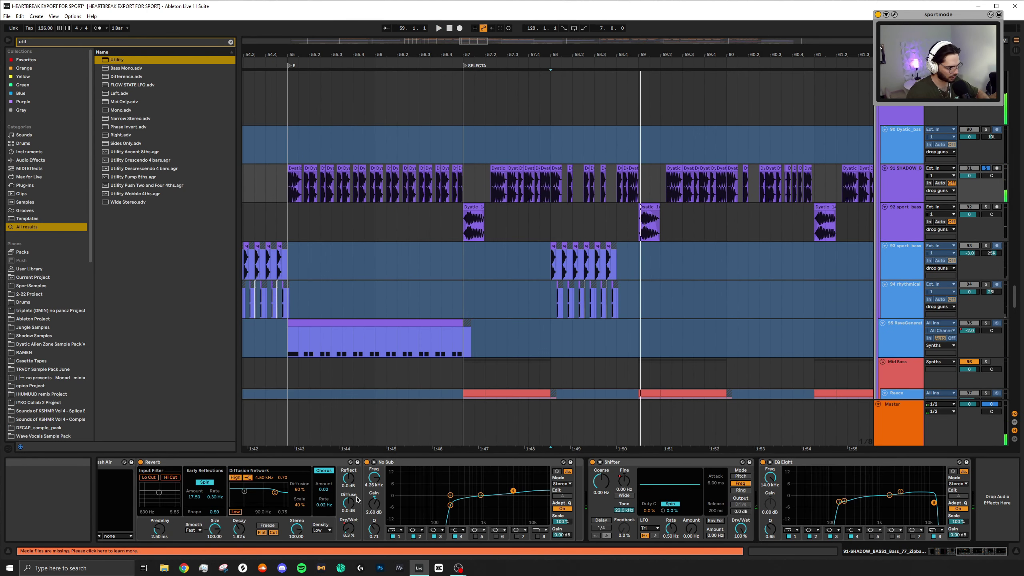
Compare the soloed bass from bar 58 with its Reverb bypassed and with it active
scroll(445, 518, up, 3)
click(277, 463)
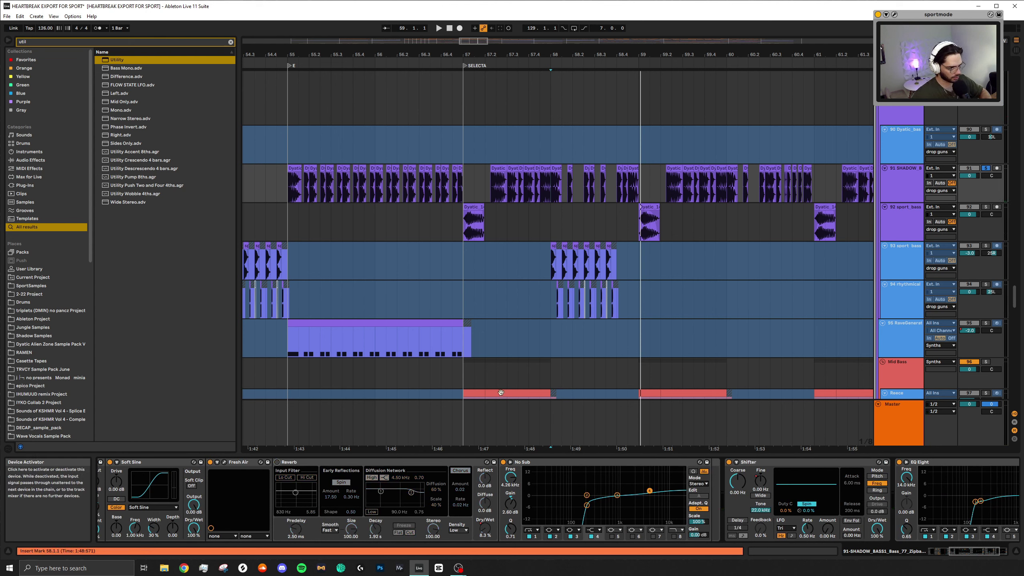
key(space)
click(277, 462)
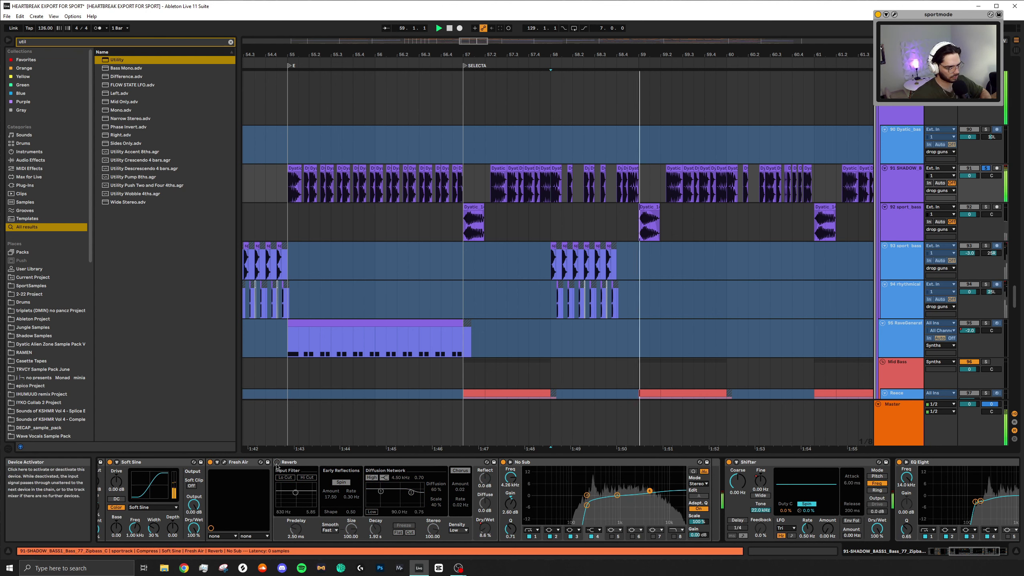
Show the Reverb's Dry/Wet automation on the 91 SHADOW_BASS1 track and review it across the E and SELECTA sections
drag(485, 528, 486, 533)
right_click(485, 532)
click(512, 364)
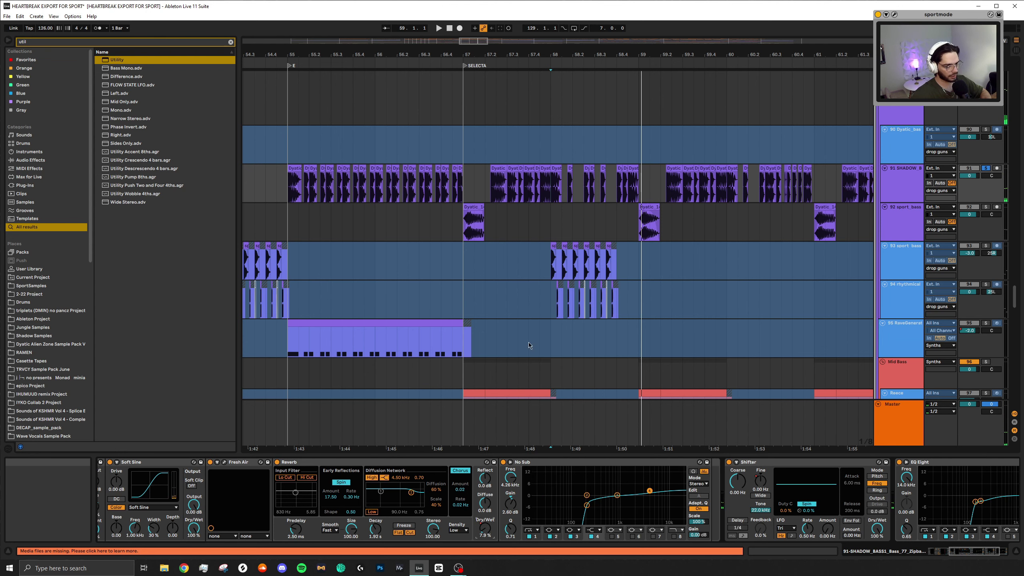
scroll(643, 235, up, 5)
scroll(643, 234, down, 8)
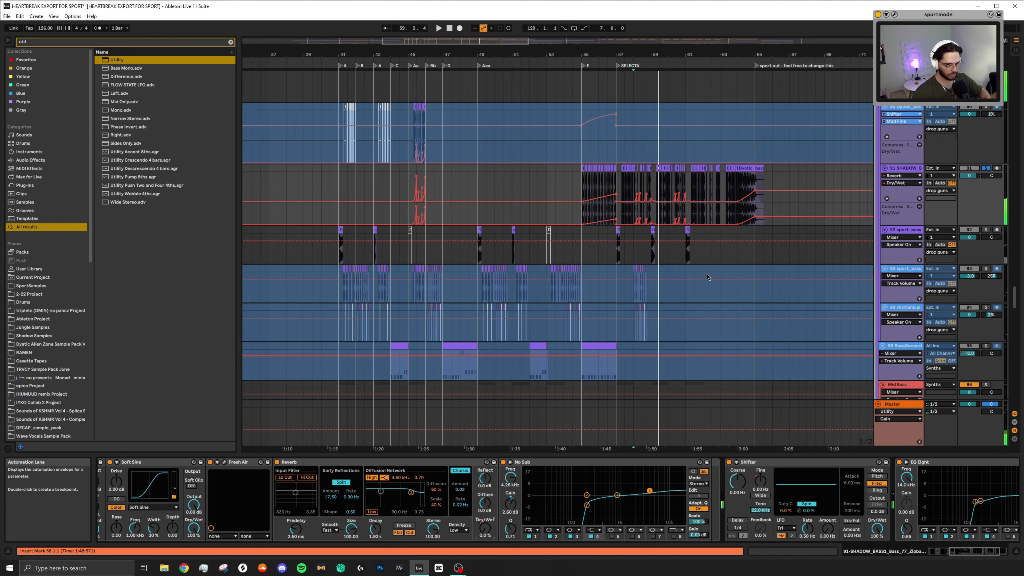
Play the closing bass clip from 64.1.1 to hear the rising Reverb Dry/Wet automation into the outro
scroll(741, 171, up, 6)
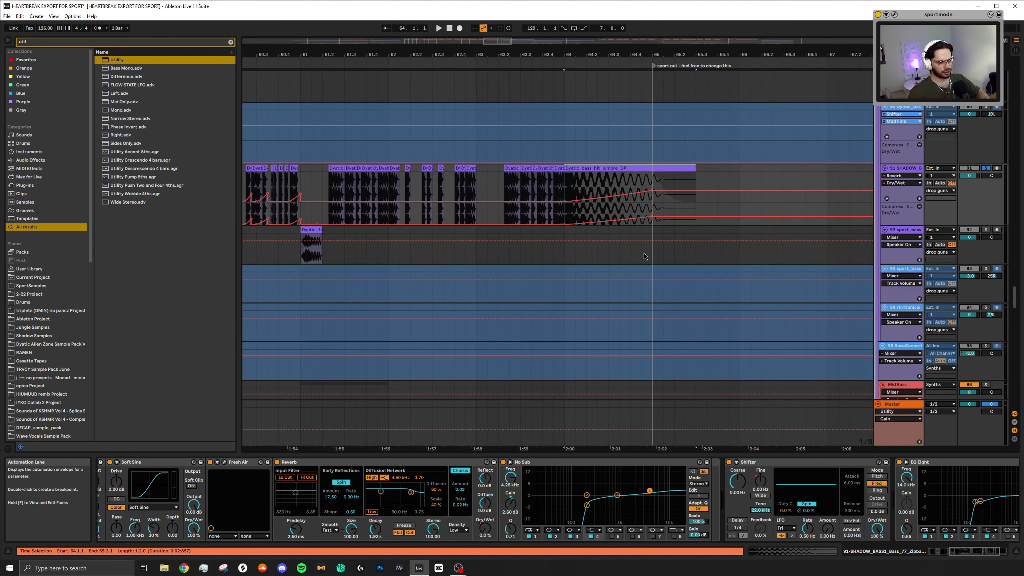
key(space)
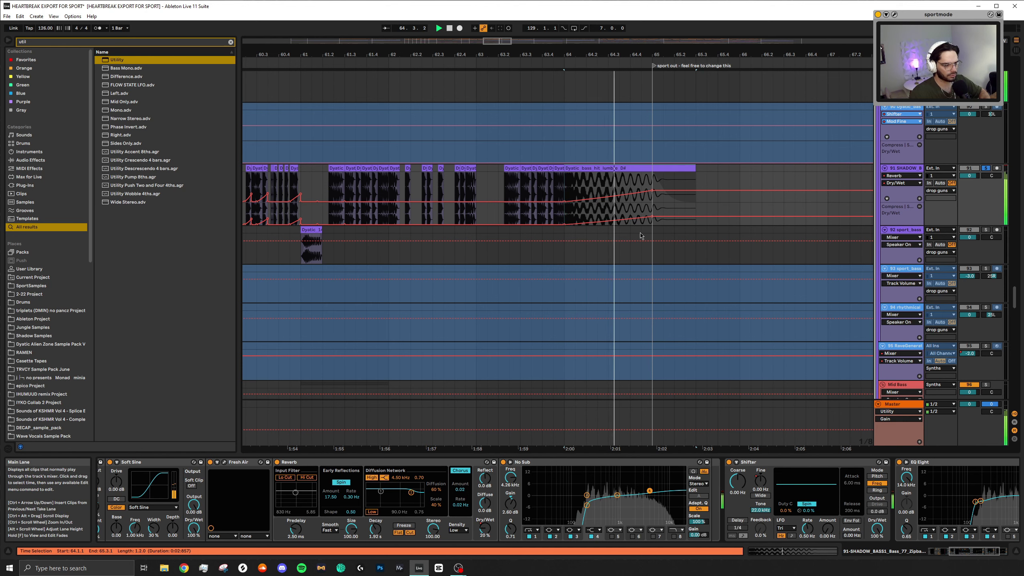
scroll(650, 230, down, 4)
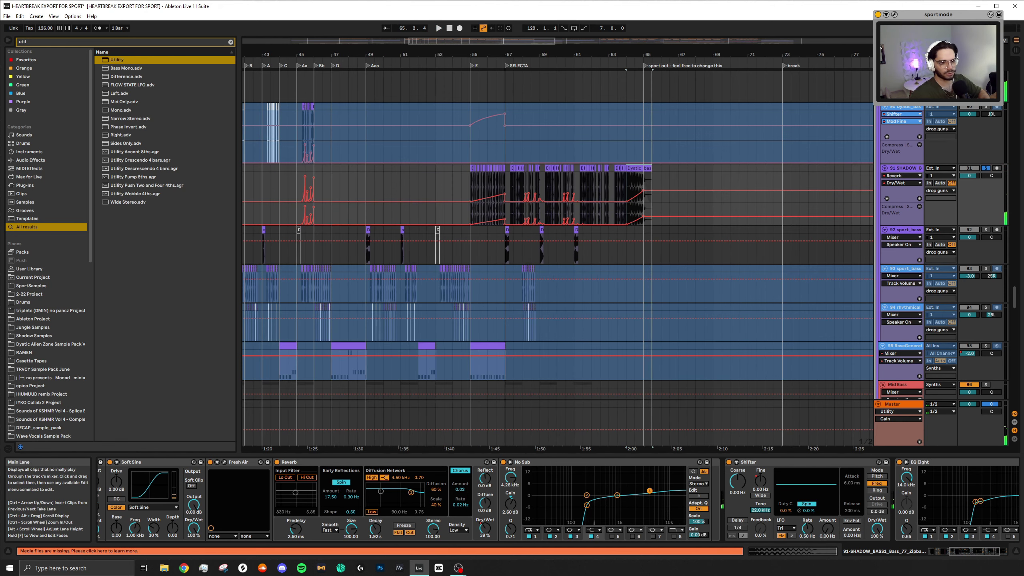
Hide the automation lanes and examine how the synth, drop bass and Mid Bass layers are spread across the drop
key(a)
scroll(486, 249, left, 4)
scroll(487, 249, up, 5)
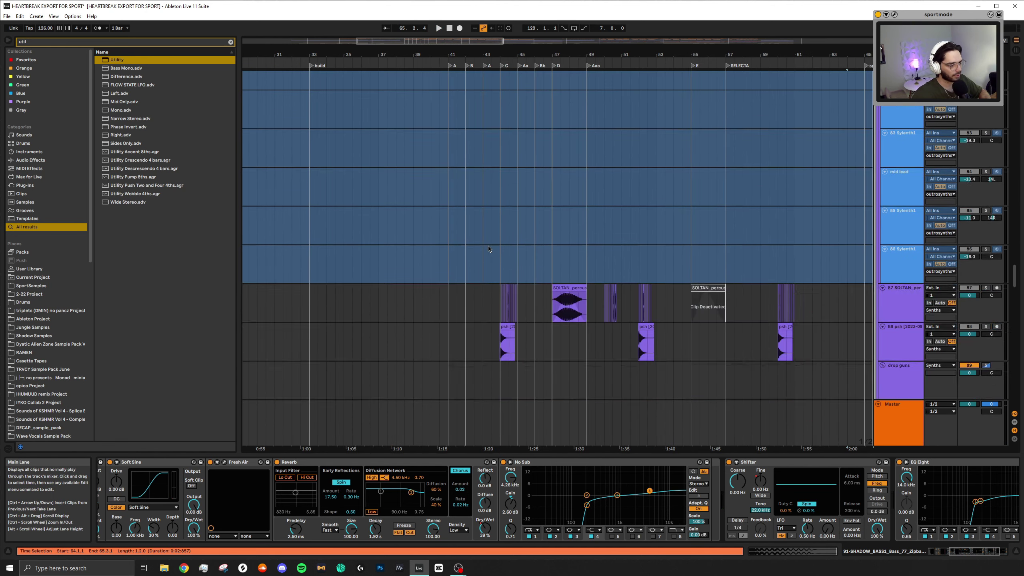
scroll(486, 249, down, 8)
scroll(484, 241, down, 1)
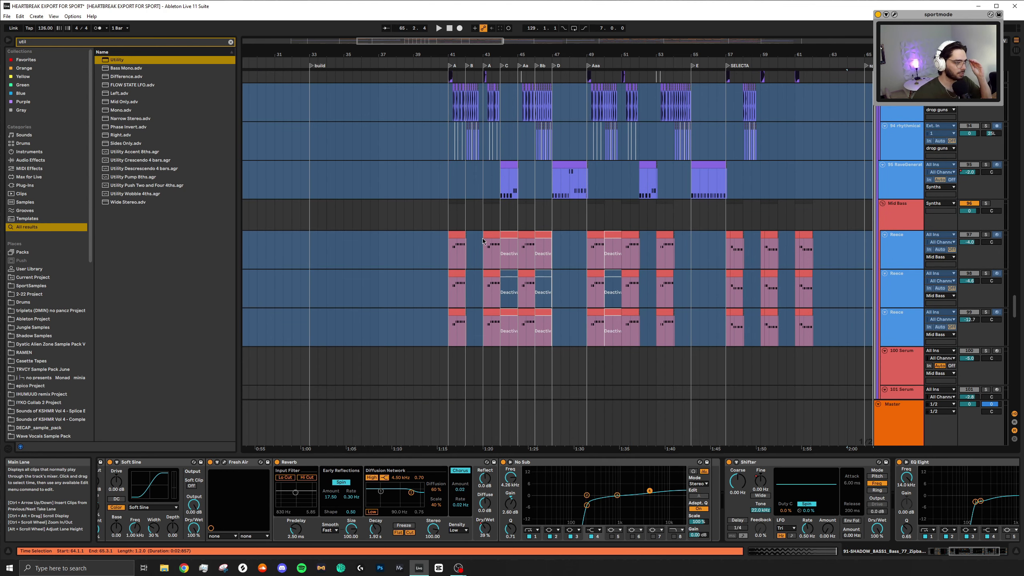
scroll(466, 234, up, 4)
scroll(466, 232, down, 4)
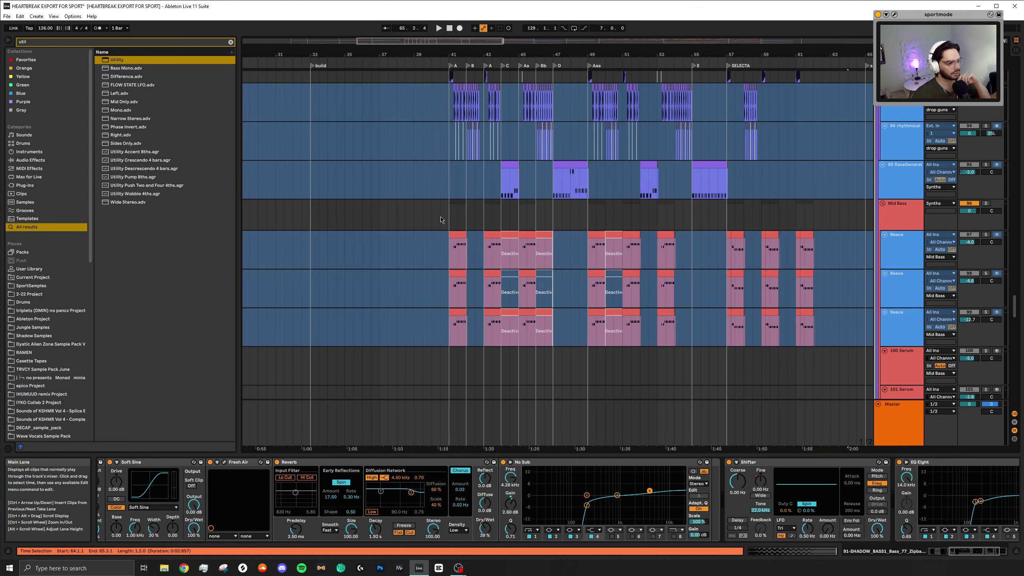
scroll(446, 218, up, 3)
scroll(446, 218, down, 3)
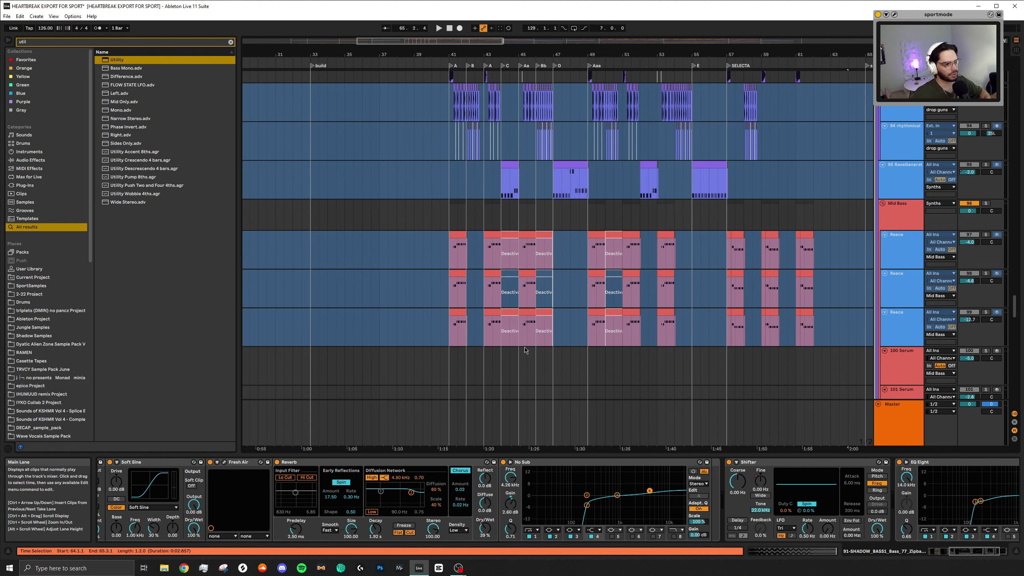
scroll(525, 351, up, 5)
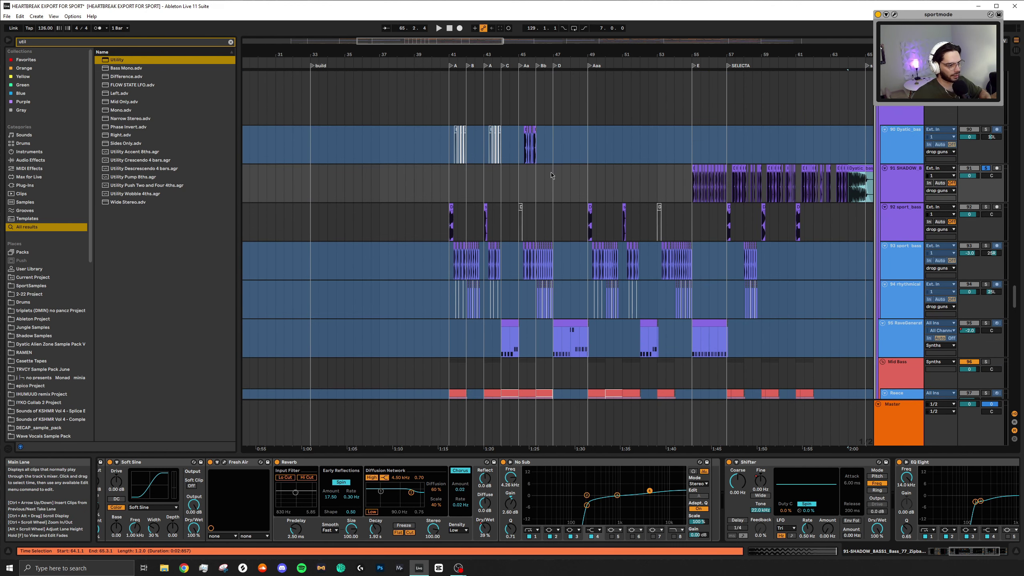
Place the insert marker at 47.1.1 in section D and play the soloed 14 EKALI impact track
drag(551, 175, 593, 183)
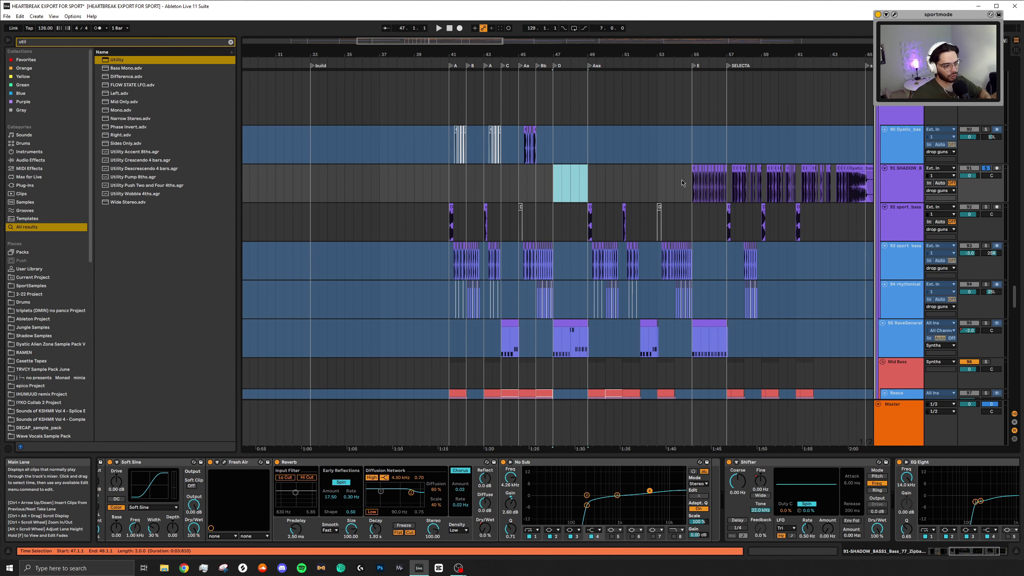
scroll(543, 197, down, 15)
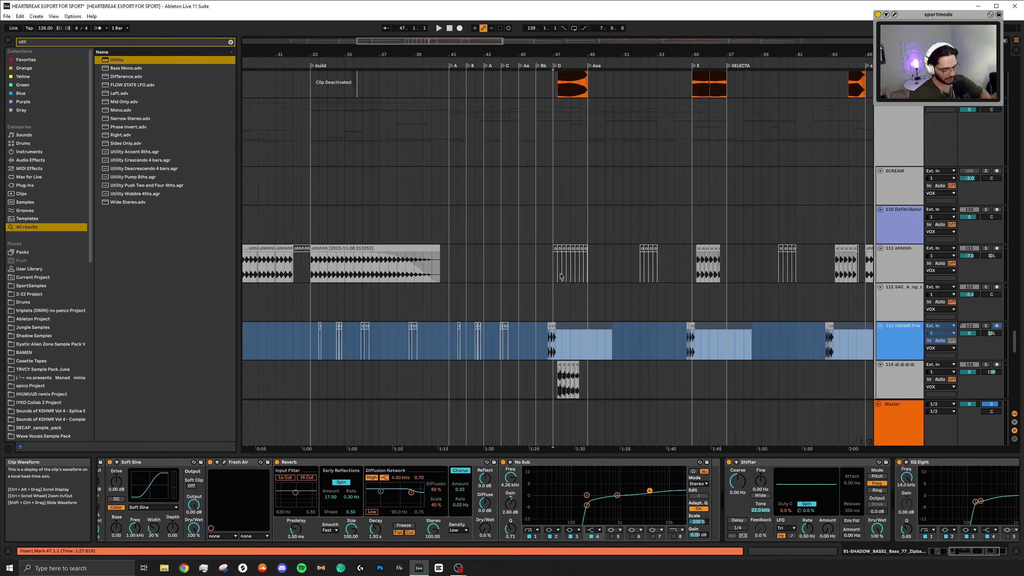
click(554, 325)
scroll(553, 325, up, 5)
scroll(554, 325, up, 20)
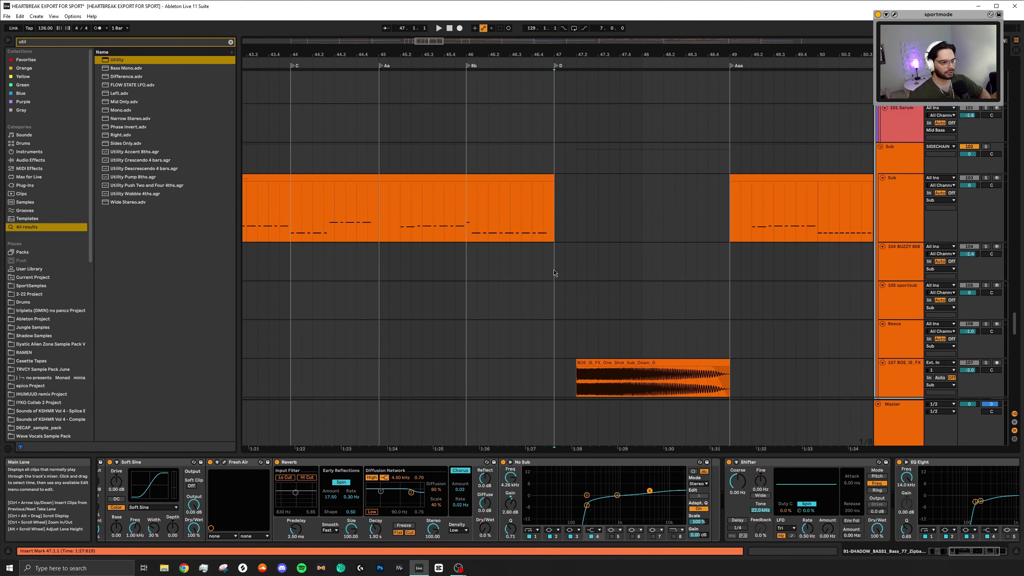
scroll(762, 287, down, 3)
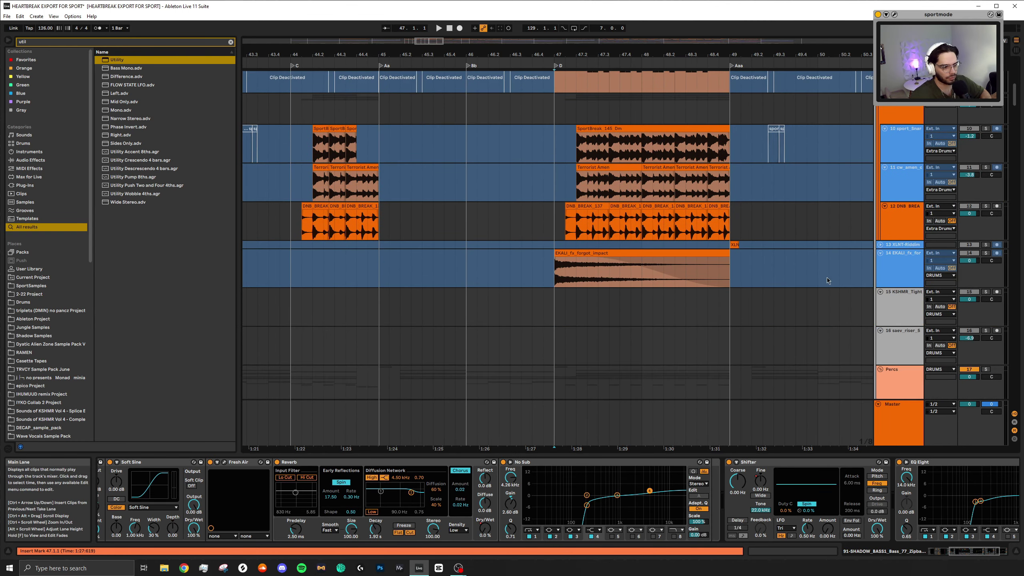
key(space)
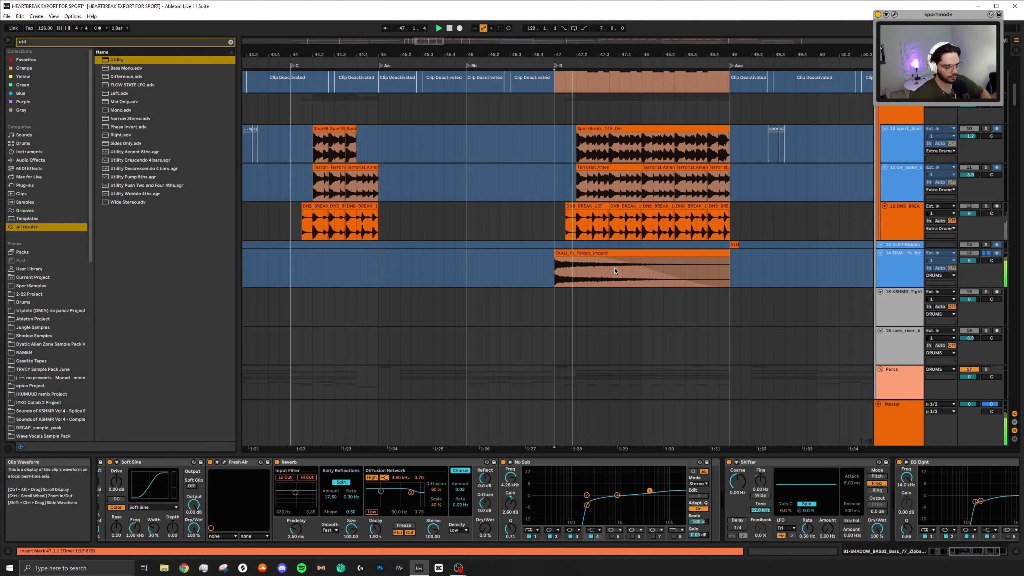
Solo the 107 BOS_IS_FX sub drop as well and play it together with the impact from 47.1.1
scroll(609, 249, down, 20)
scroll(608, 249, down, 20)
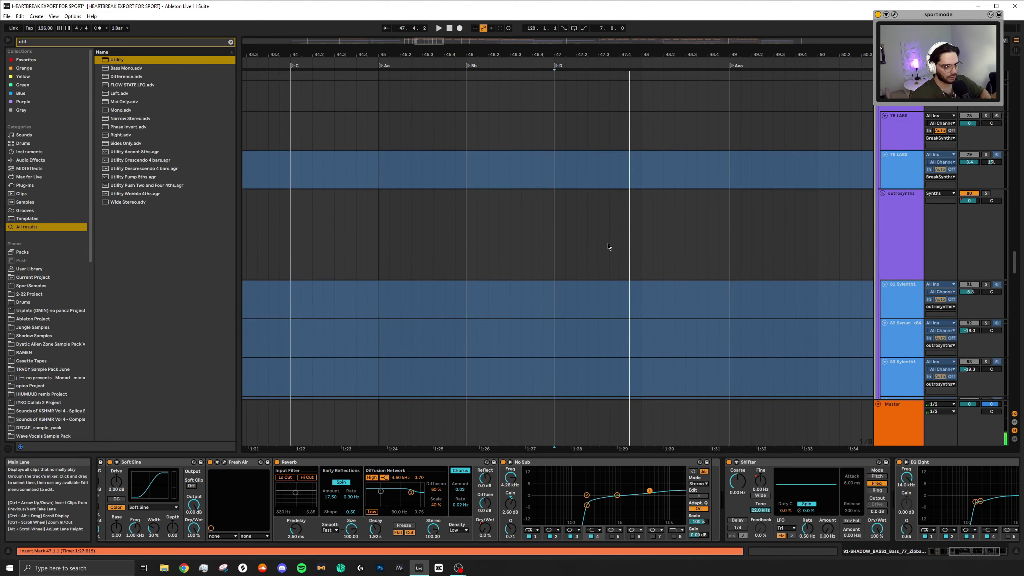
scroll(608, 246, down, 13)
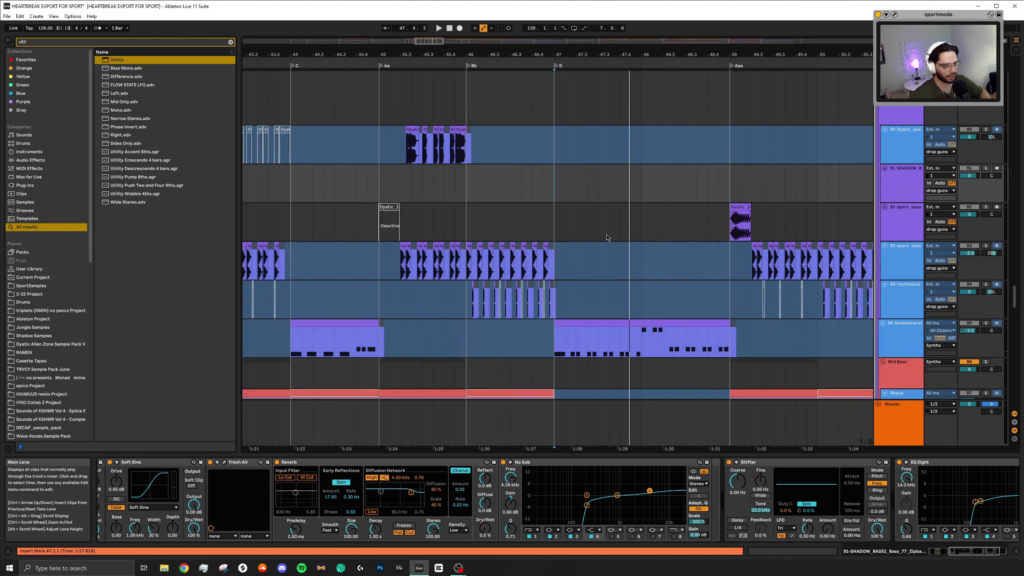
click(985, 169)
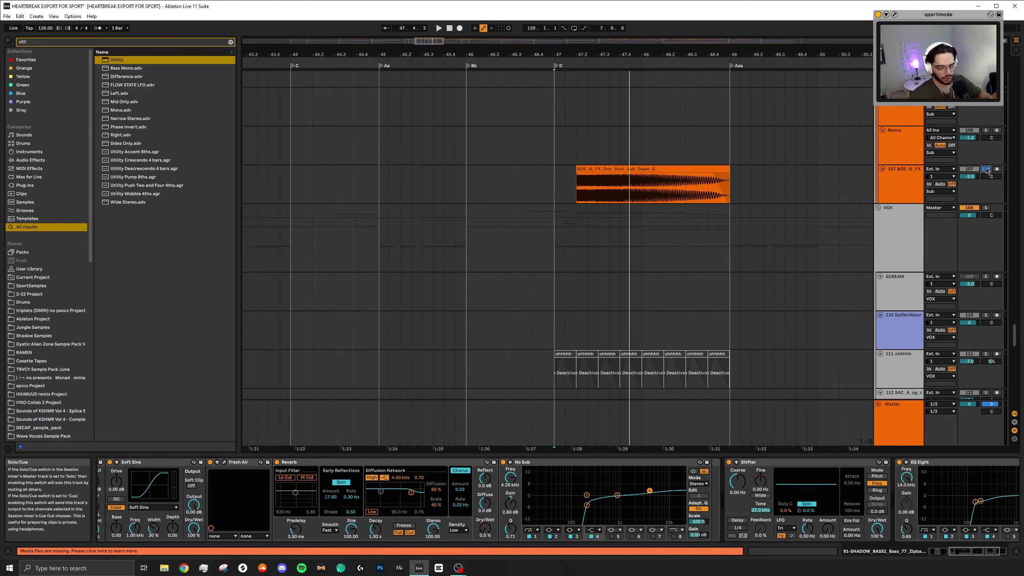
scroll(653, 230, up, 20)
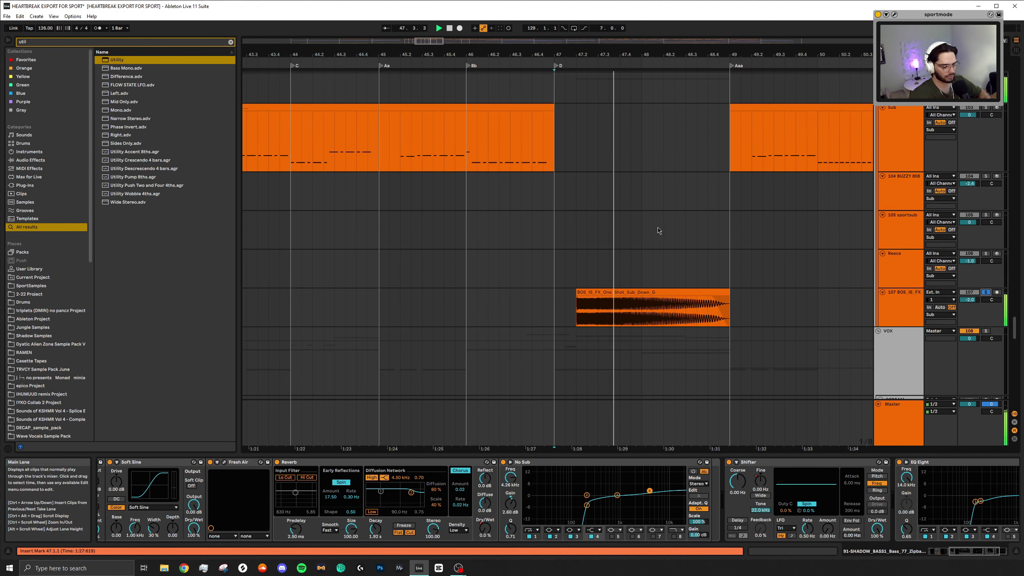
Add the Extra Drums group to the soloed tracks, play section D's drum breaks, and select the group's lane
scroll(633, 244, up, 20)
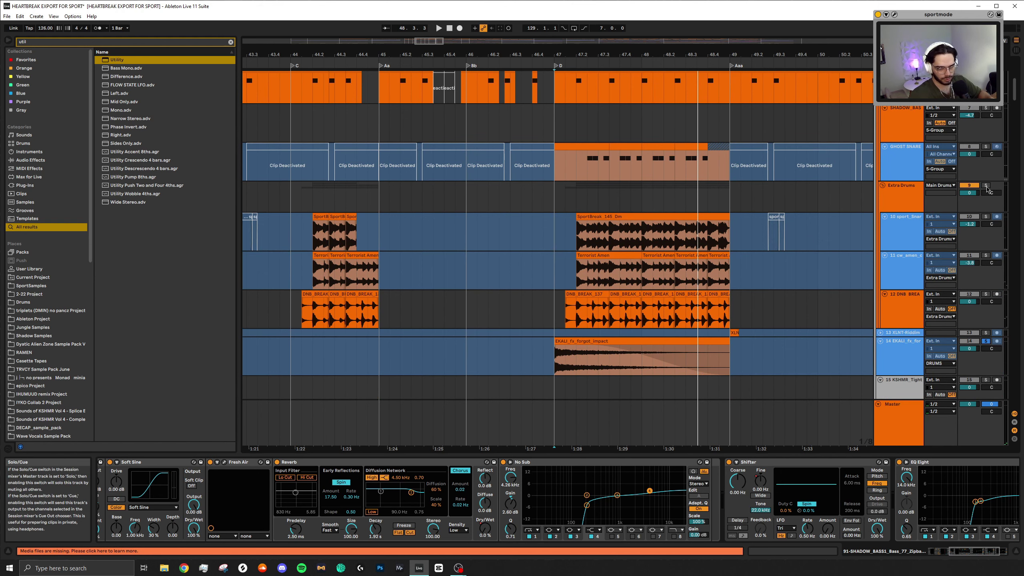
key(space)
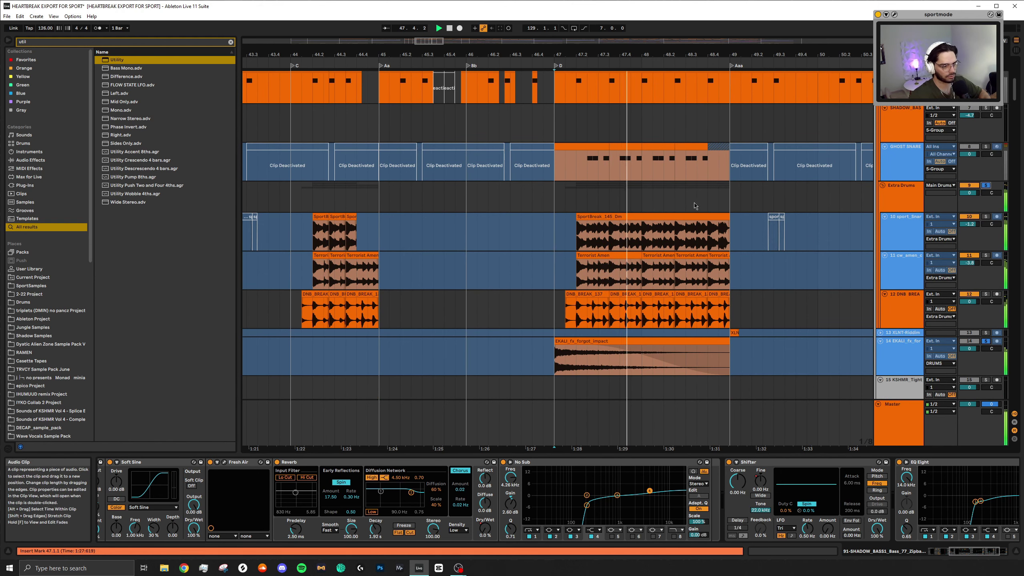
scroll(629, 209, up, 1)
click(601, 213)
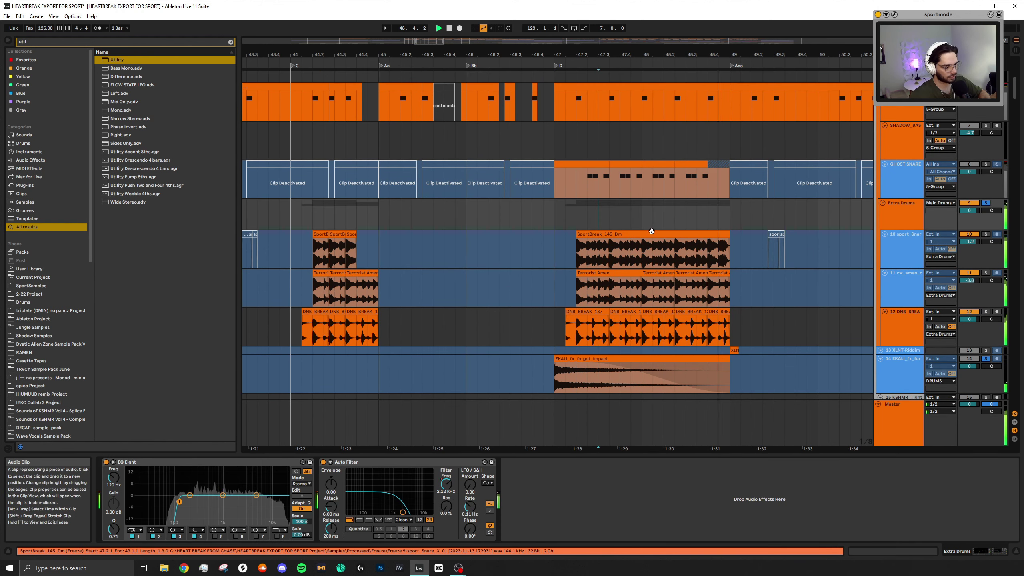
Solo the snare and ghost snare in the S-Group and play section D's layered drums from 47.1.1
scroll(689, 214, up, 4)
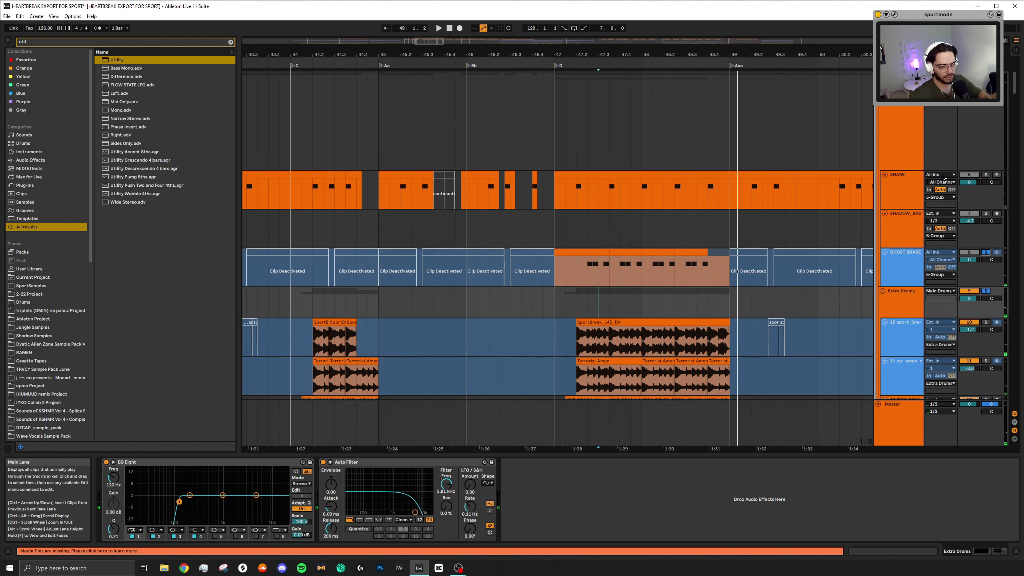
scroll(605, 220, up, 4)
click(553, 223)
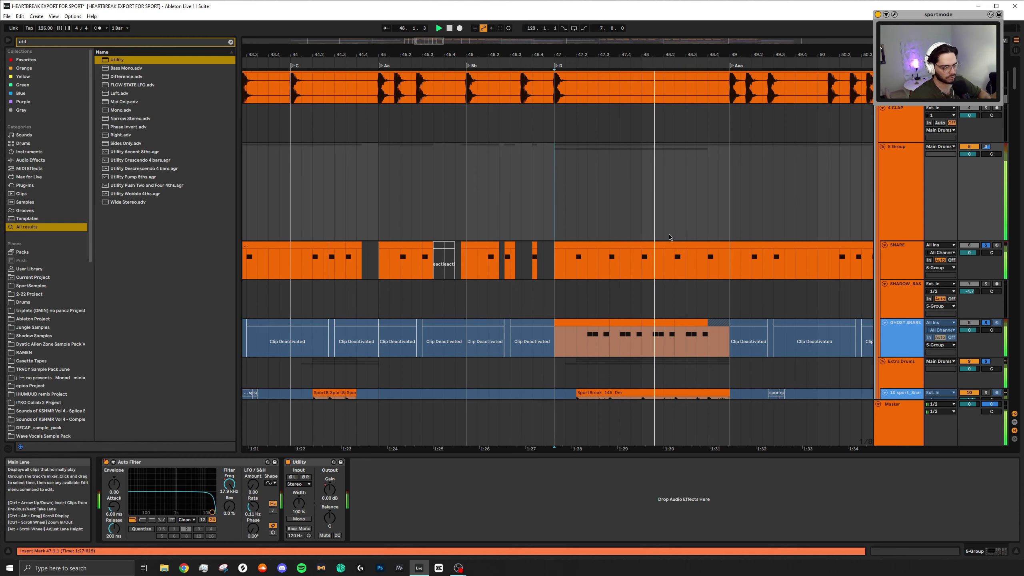
ctrl+scroll(660, 219, down, 5)
scroll(693, 226, down, 7)
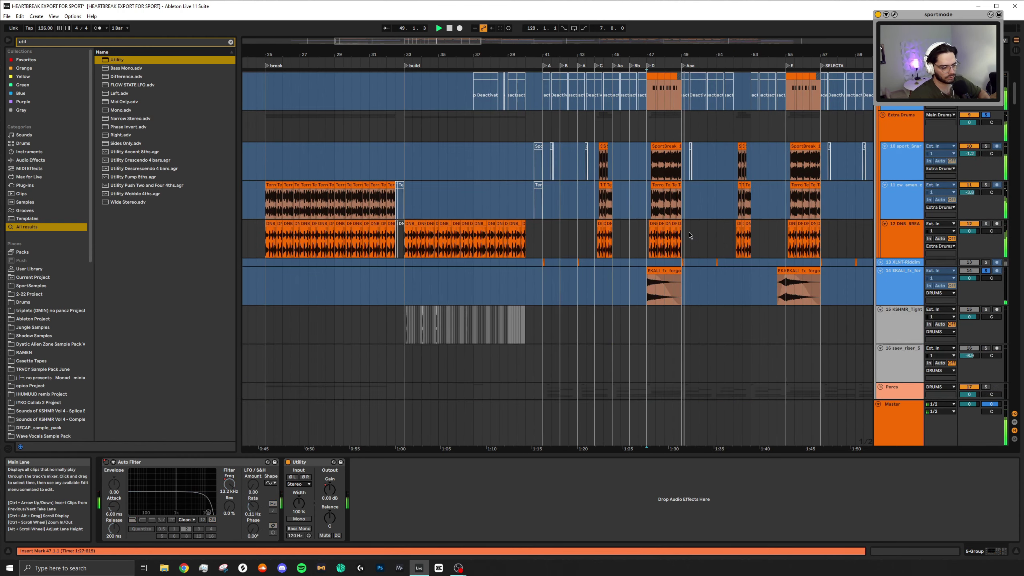
Stop playback, clear the soloed drum and effect tracks, and go to the VOX tracks in section D
key(space)
scroll(691, 236, up, 10)
click(986, 137)
scroll(673, 226, down, 20)
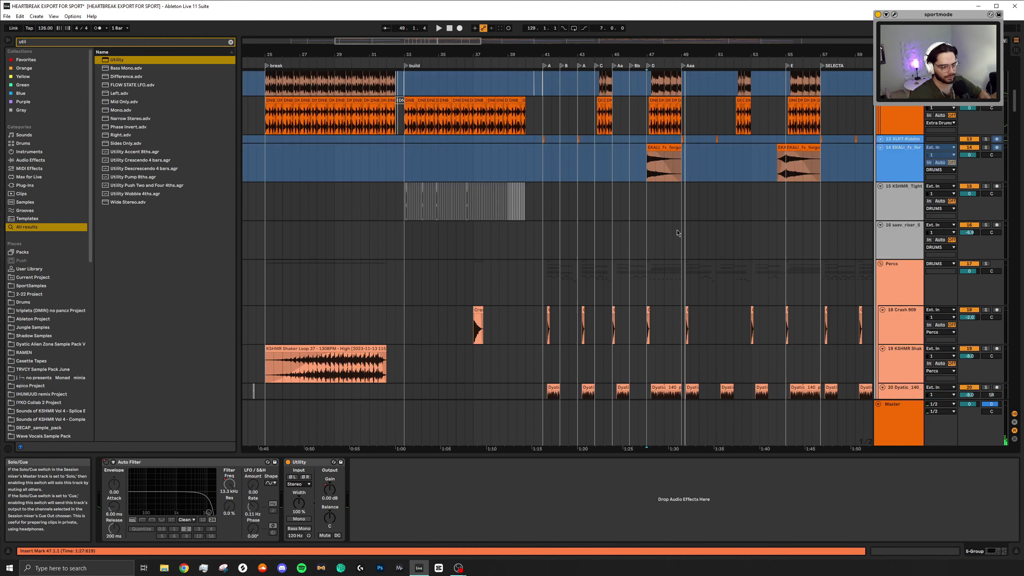
scroll(673, 226, down, 15)
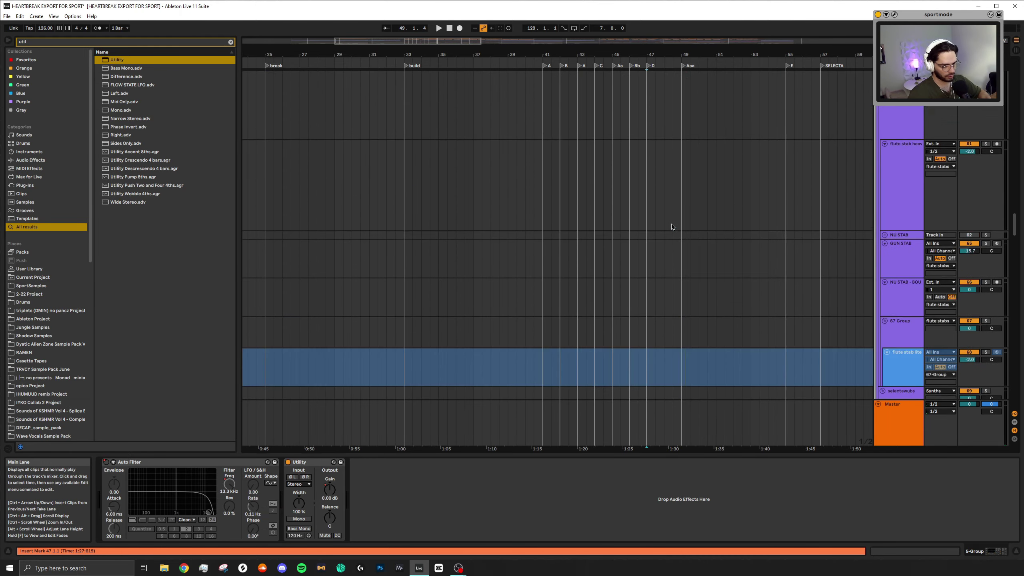
scroll(666, 222, down, 12)
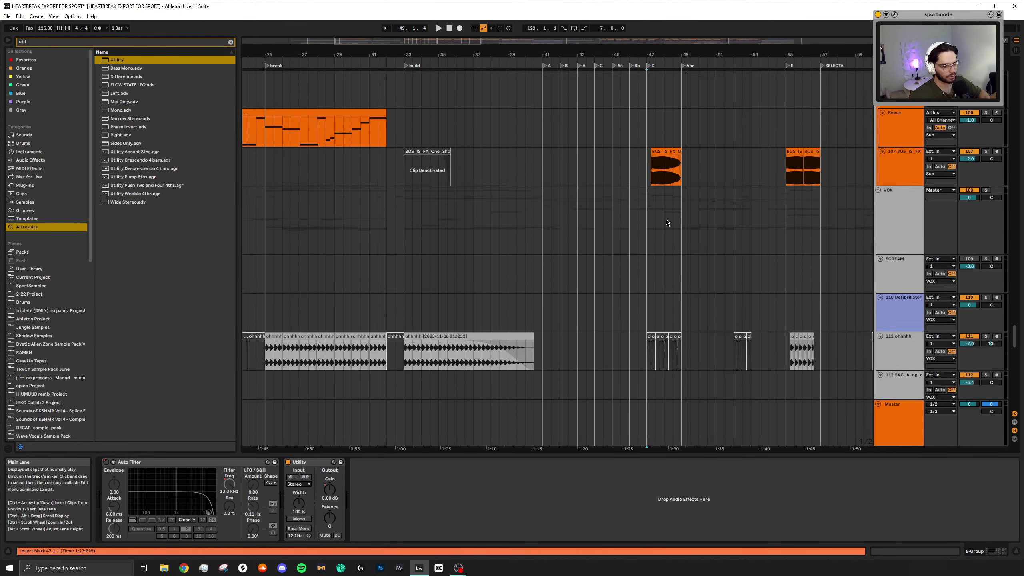
Play section D from 47.1.1 on the 114 dj dj dj dj track and examine the surrounding vocal chops
click(647, 255)
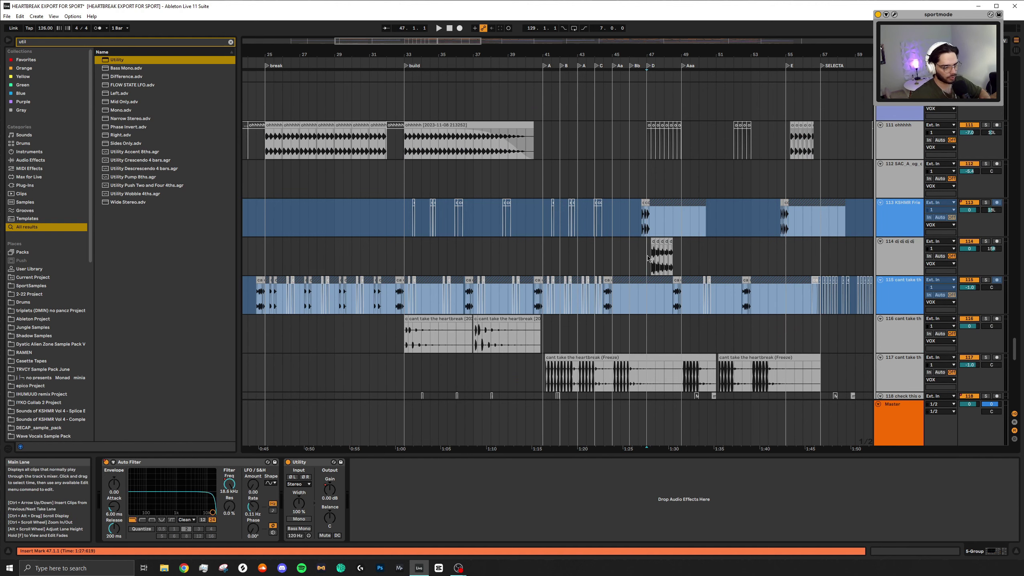
scroll(651, 256, up, 5)
key(space)
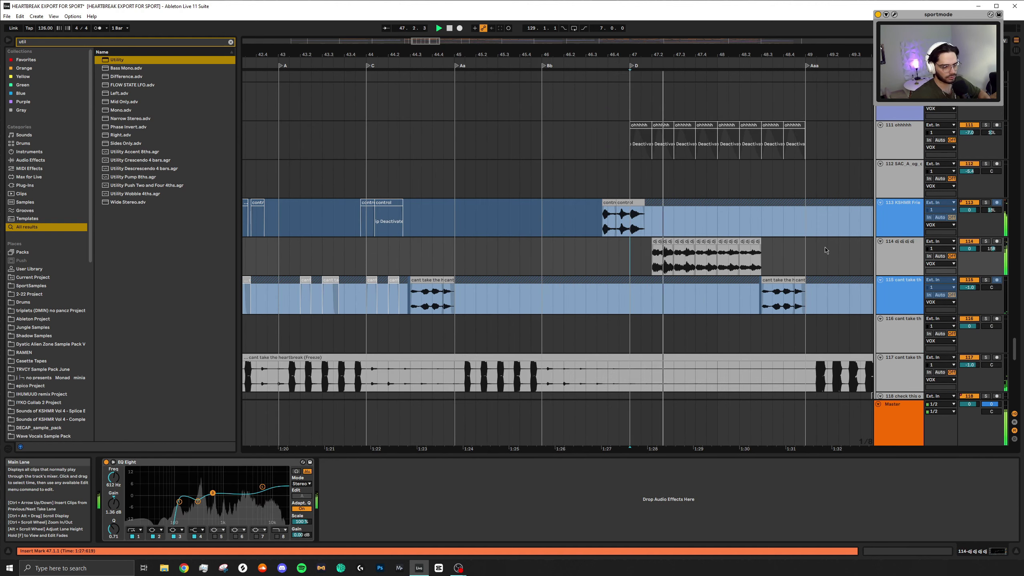
scroll(715, 256, right, 3)
scroll(700, 245, down, 5)
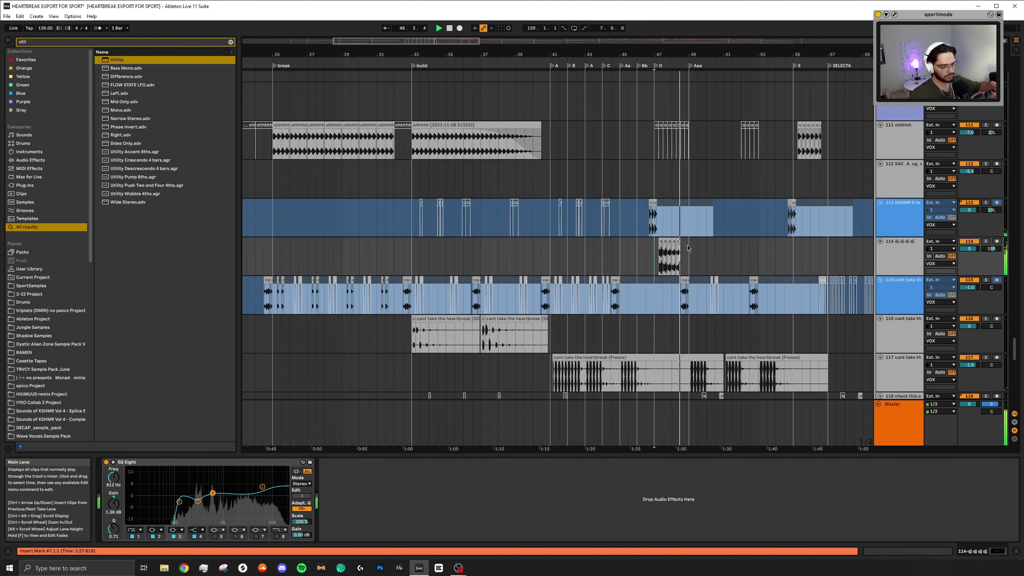
Solo the BNDLZ_MISC kick scratch track and play its clips at the end of section D from 48.4.1
scroll(685, 242, up, 10)
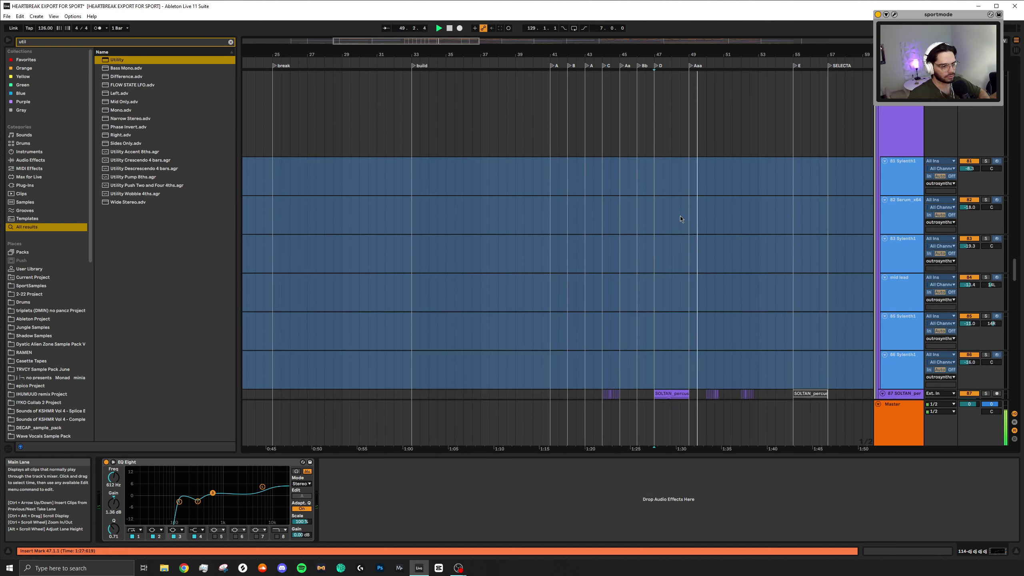
scroll(680, 217, up, 5)
click(668, 196)
scroll(683, 211, up, 5)
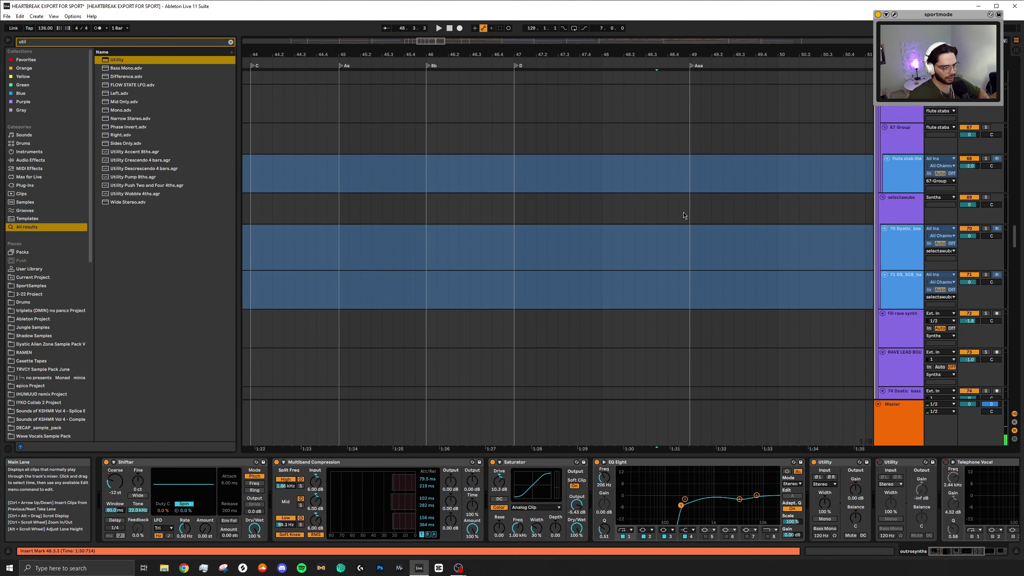
scroll(672, 214, up, 8)
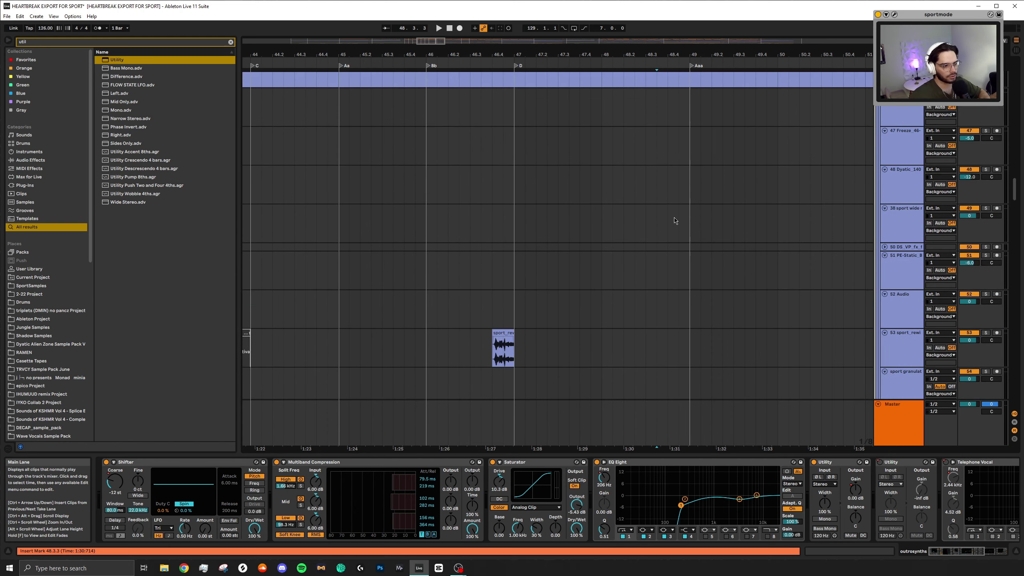
scroll(674, 217, up, 6)
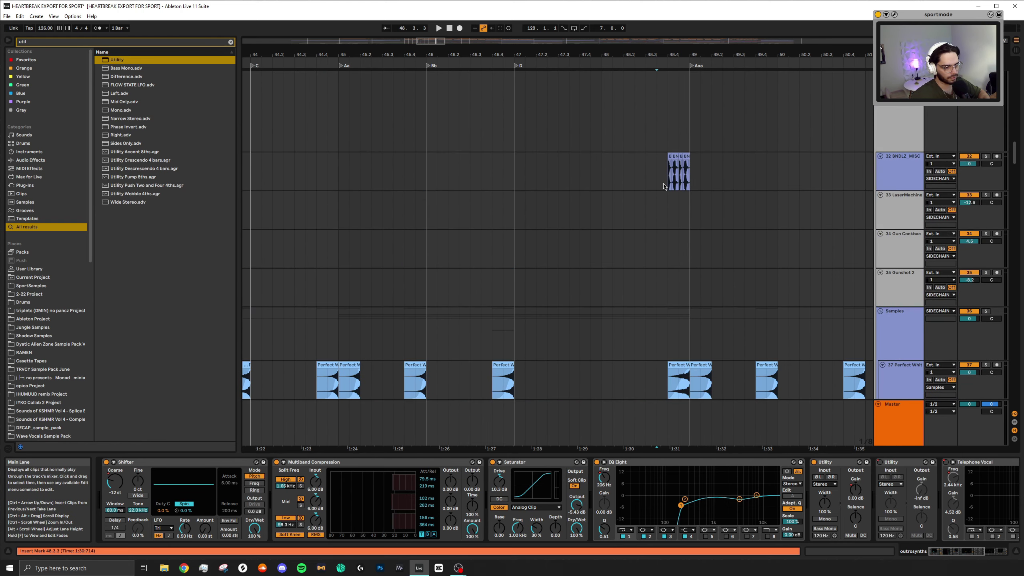
click(668, 187)
scroll(739, 210, up, 10)
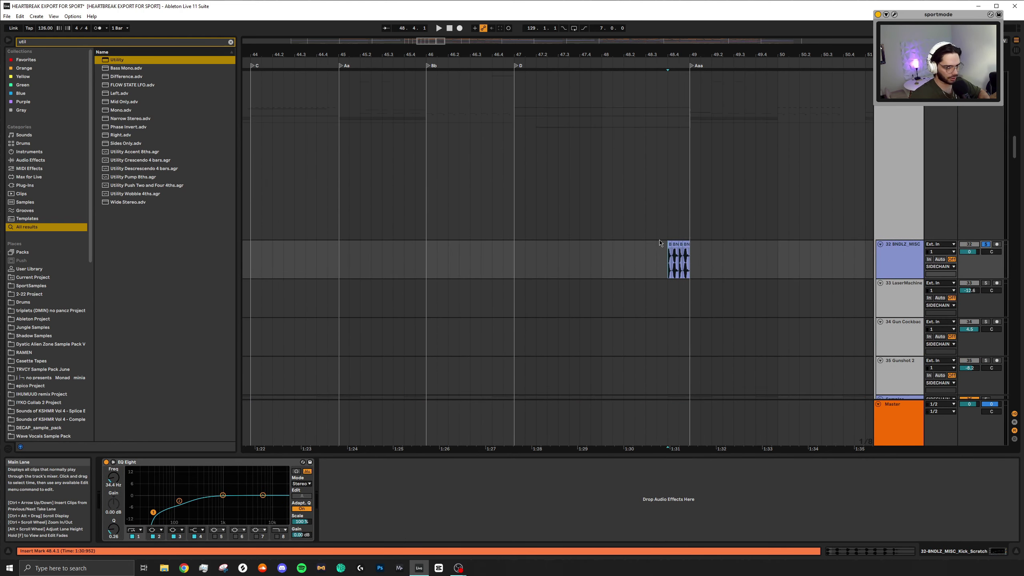
key(space)
Clear the kick scratch solo and play section E from 55.1.1 with the full mix
scroll(753, 190, up, 4)
ctrl+scroll(753, 190, down, 5)
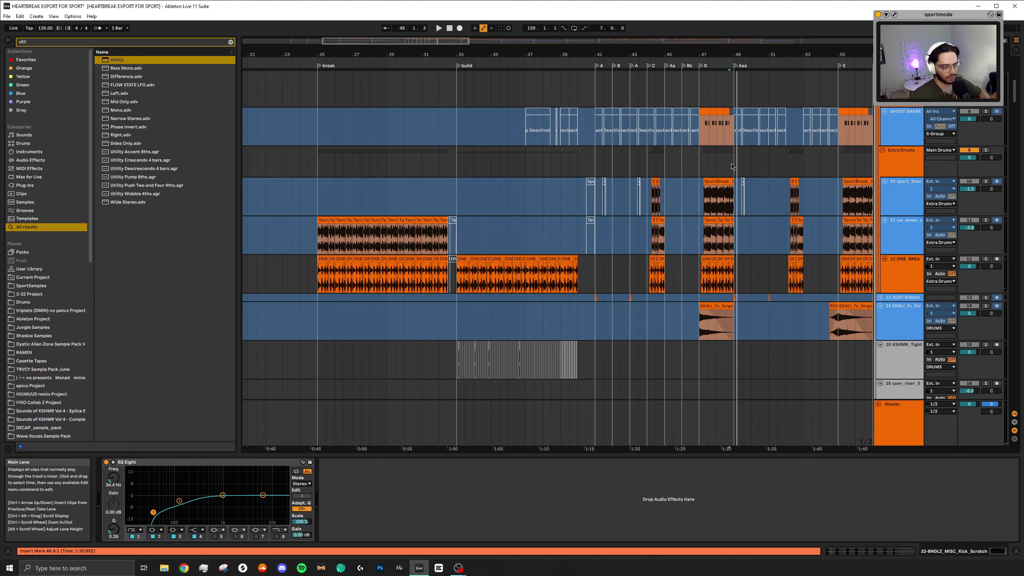
scroll(752, 190, up, 6)
scroll(688, 163, right, 3)
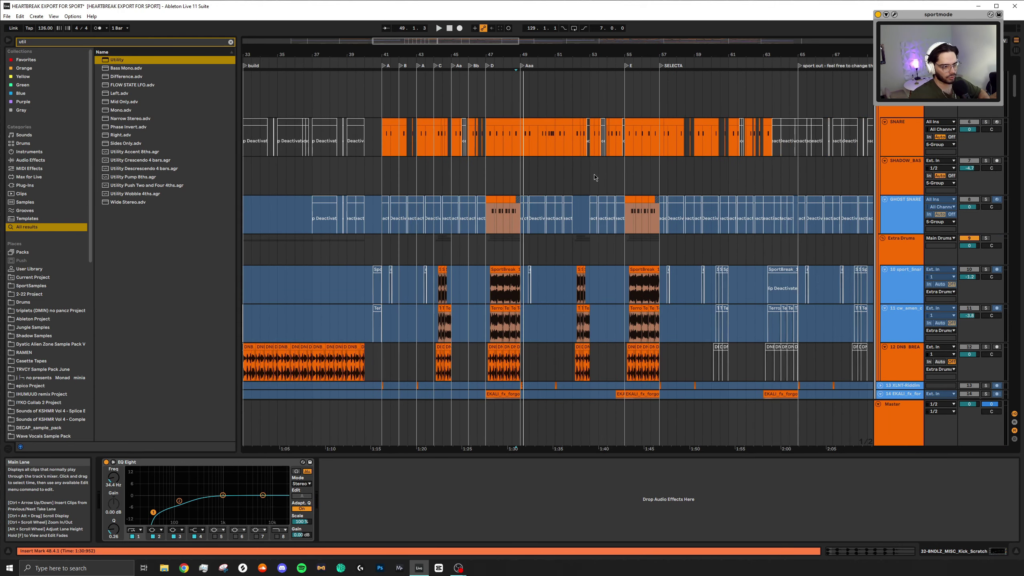
scroll(648, 179, up, 6)
click(979, 106)
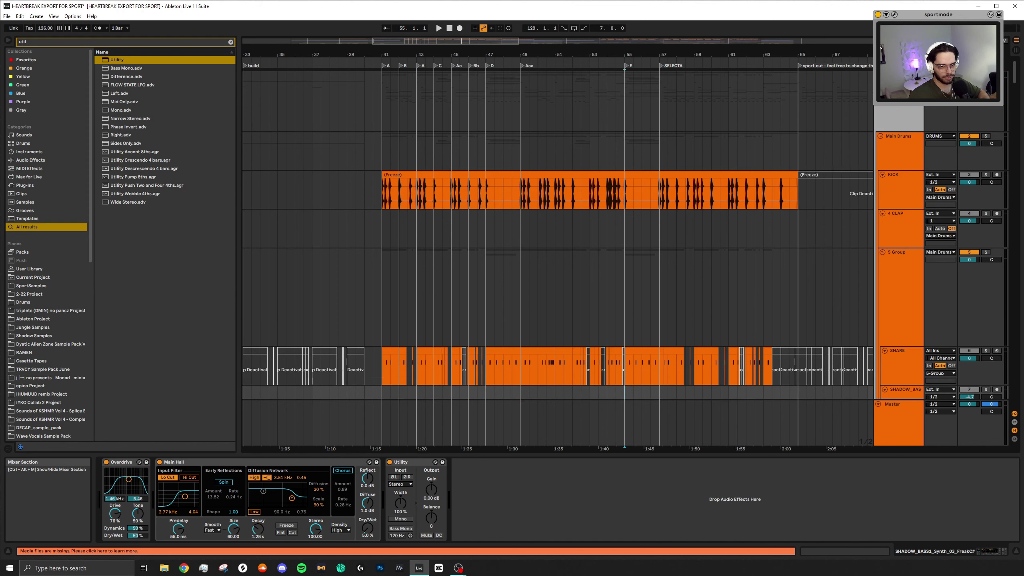
key(space)
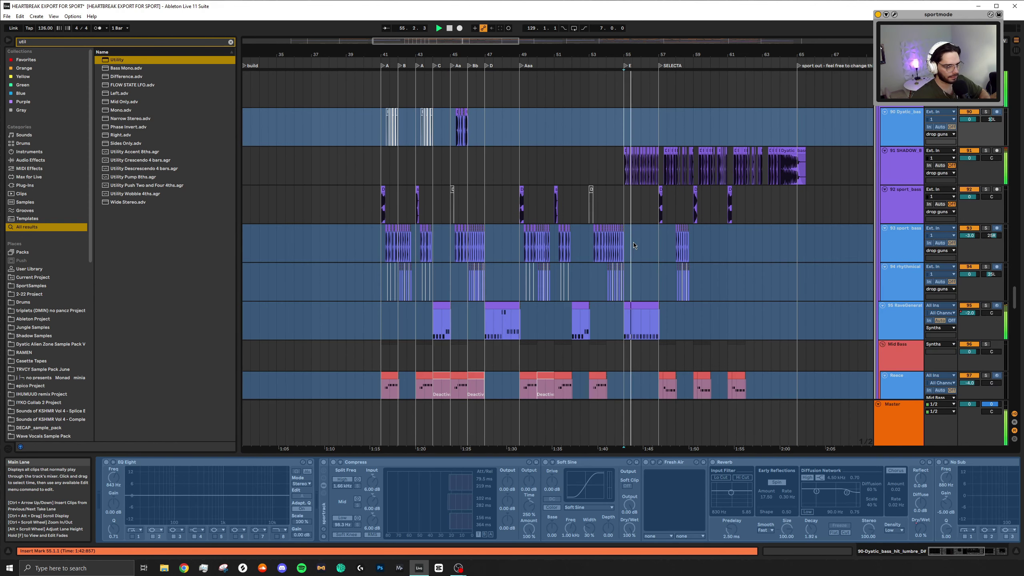
Stop playback, mark the SHADOW bass clips across section E and SELECTA, and return the insert marker to 55.1.1
scroll(633, 243, up, 5)
click(597, 175)
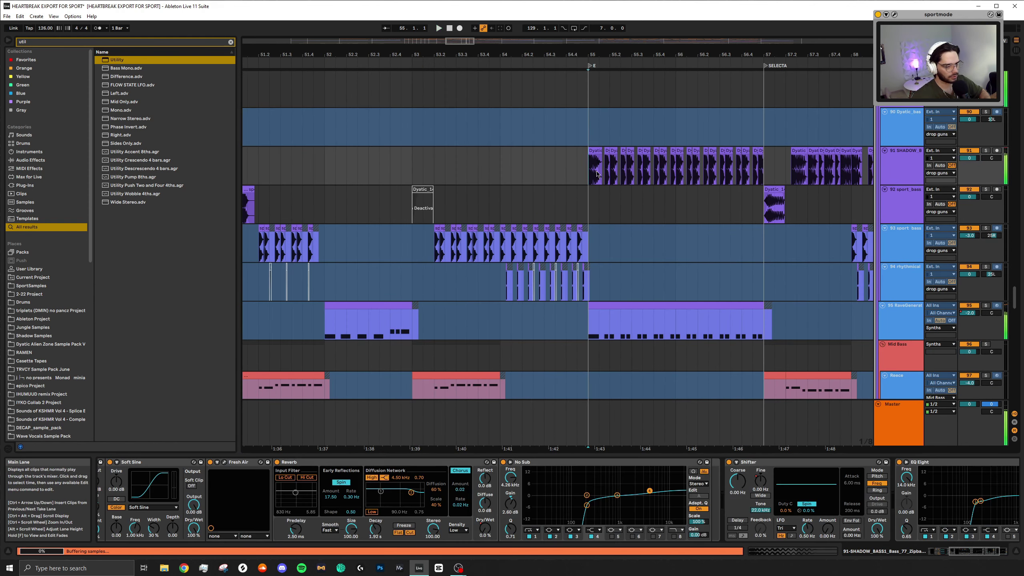
scroll(621, 179, down, 5)
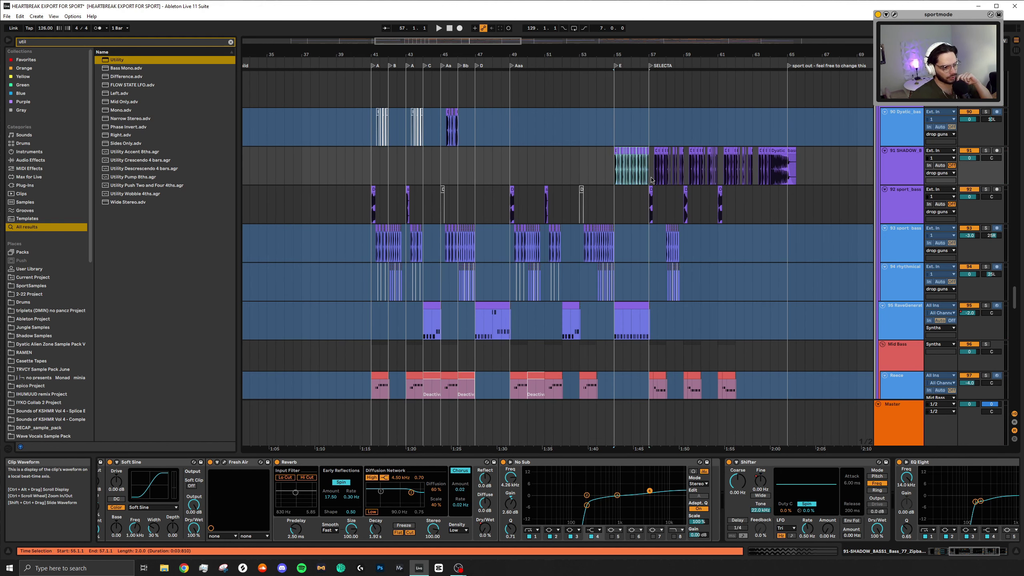
drag(651, 178, 758, 183)
click(611, 176)
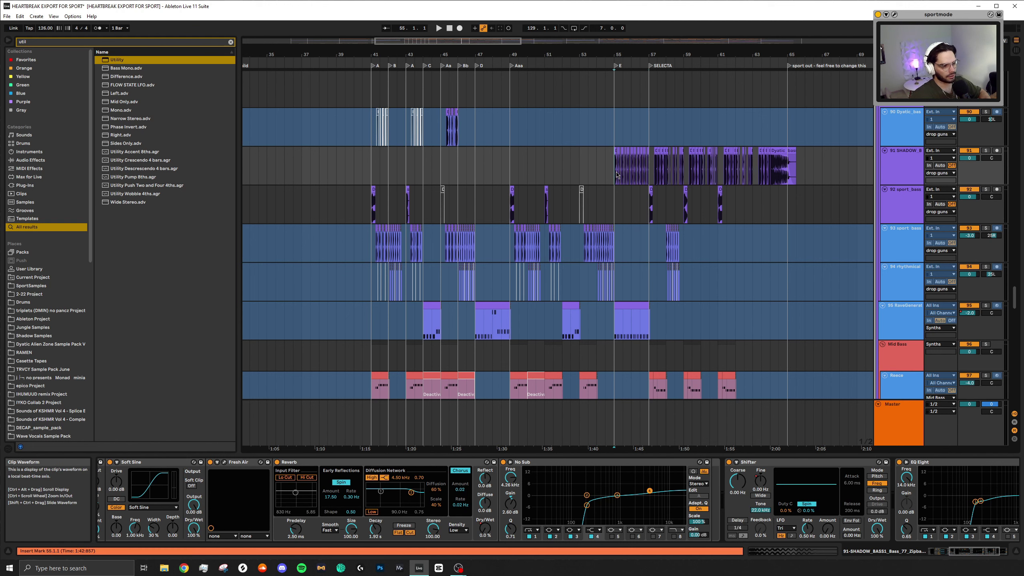
Solo the 91 SHADOW bass track and play its SELECTA clips from 57.2.2
scroll(592, 177, up, 5)
scroll(622, 172, right, 5)
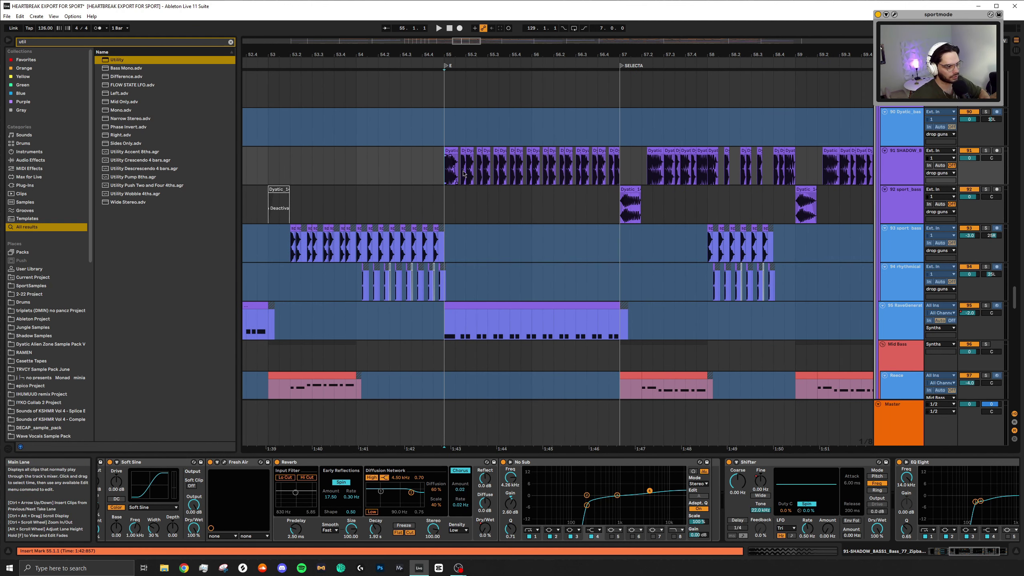
click(985, 151)
click(651, 171)
key(space)
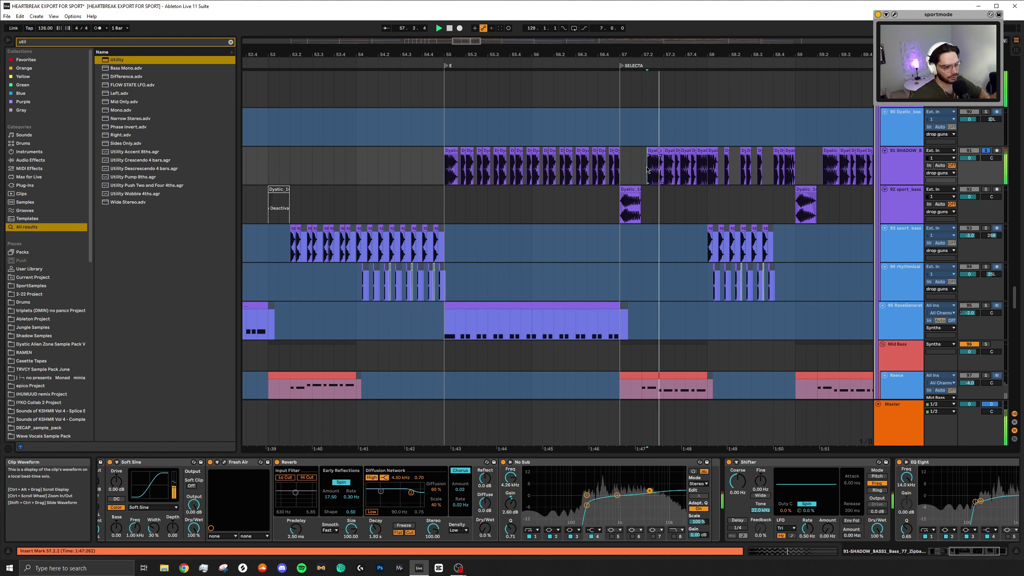
key(space)
Play the soloed SHADOW bass from 55.1.1 and show the automation of its Shifter's Fine tuning
click(448, 169)
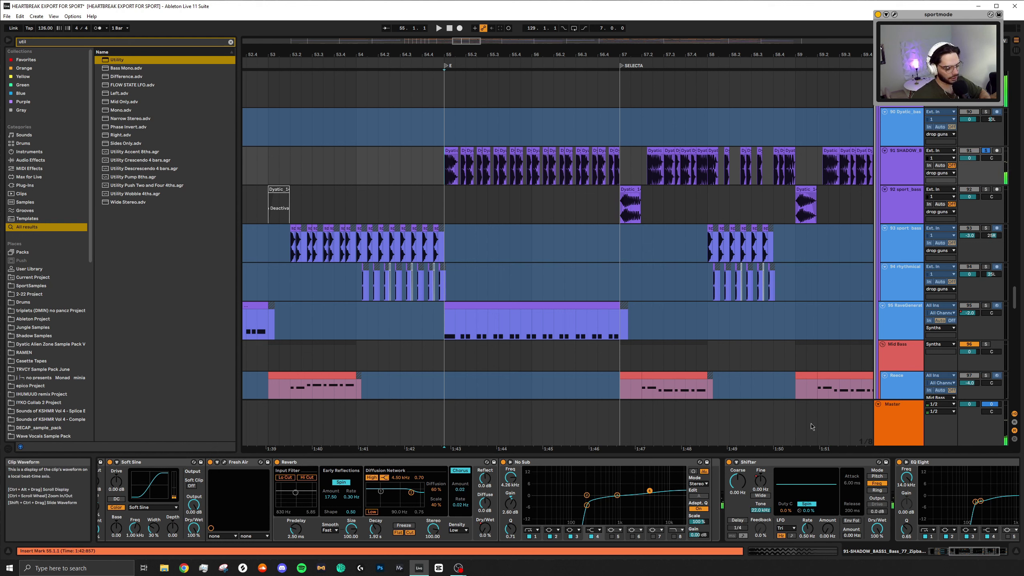
key(space)
right_click(764, 485)
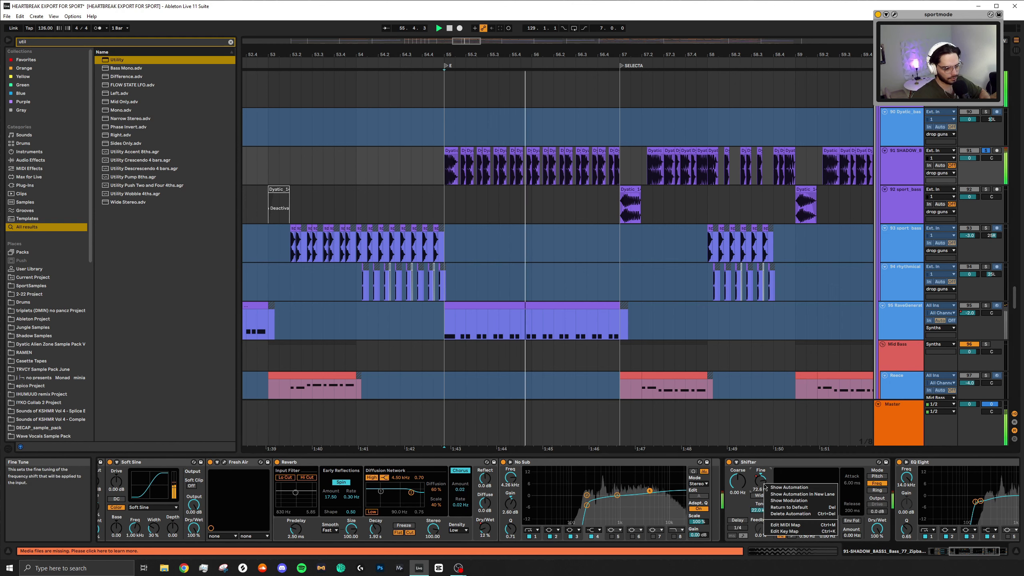
click(784, 487)
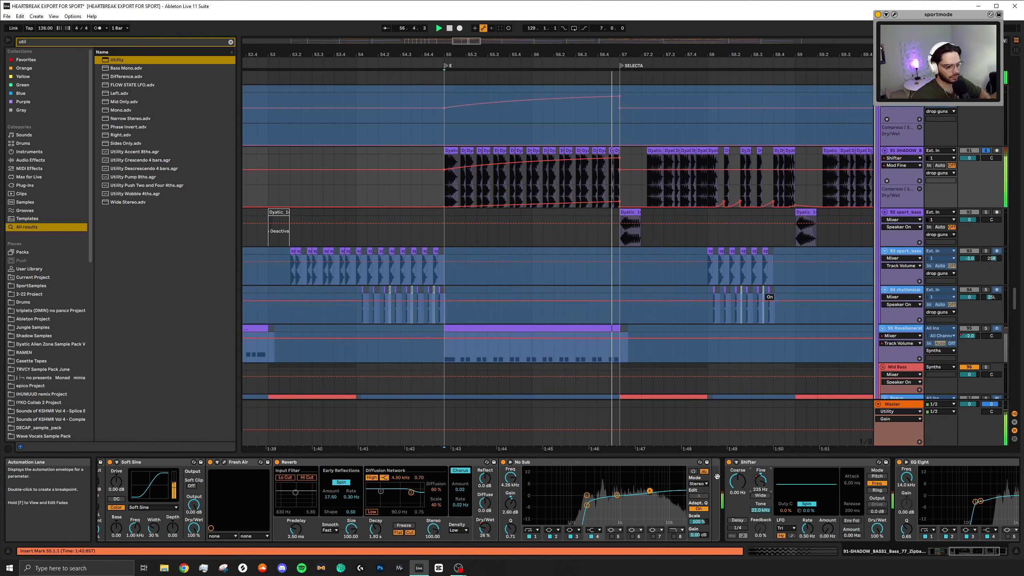
scroll(717, 501, down, 3)
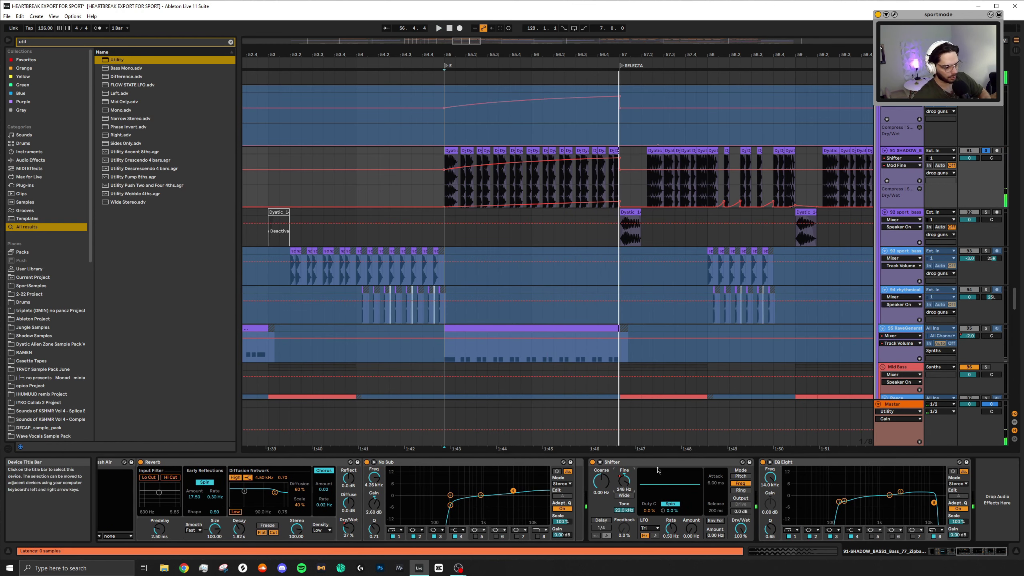
Hide the automation lanes and place the insert marker at the start of SELECTA, 57.1.1
key(a)
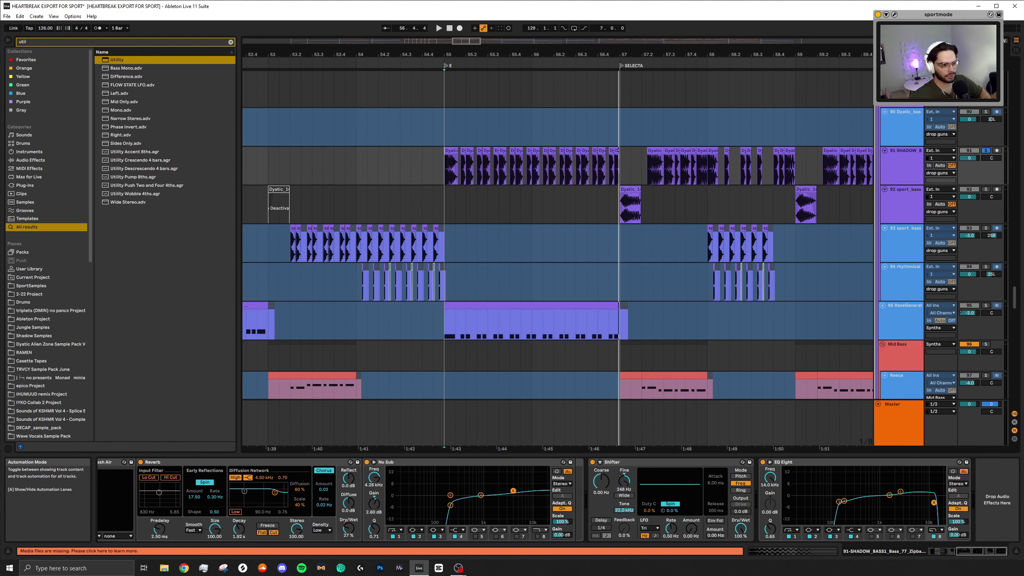
scroll(633, 282, down, 5)
ctrl+scroll(598, 169, up, 5)
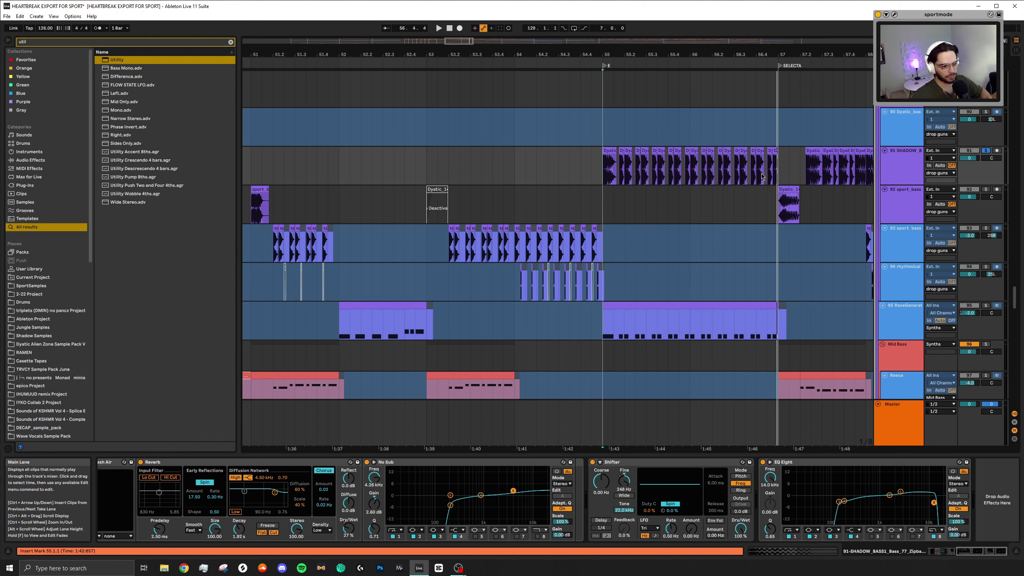
key(ctrl+Right)
ctrl+alt+drag(791, 210, 580, 194)
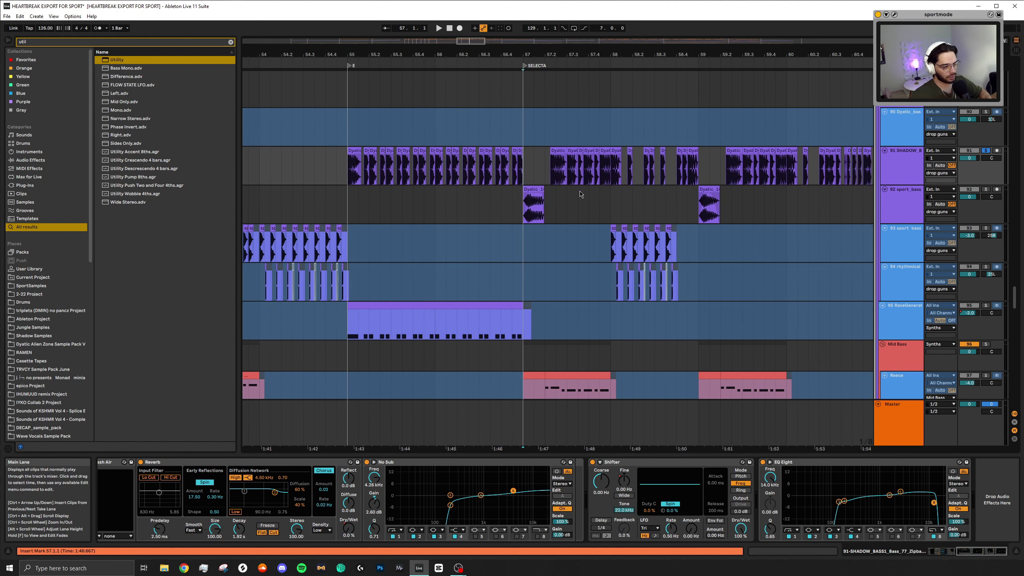
scroll(679, 200, down, 5)
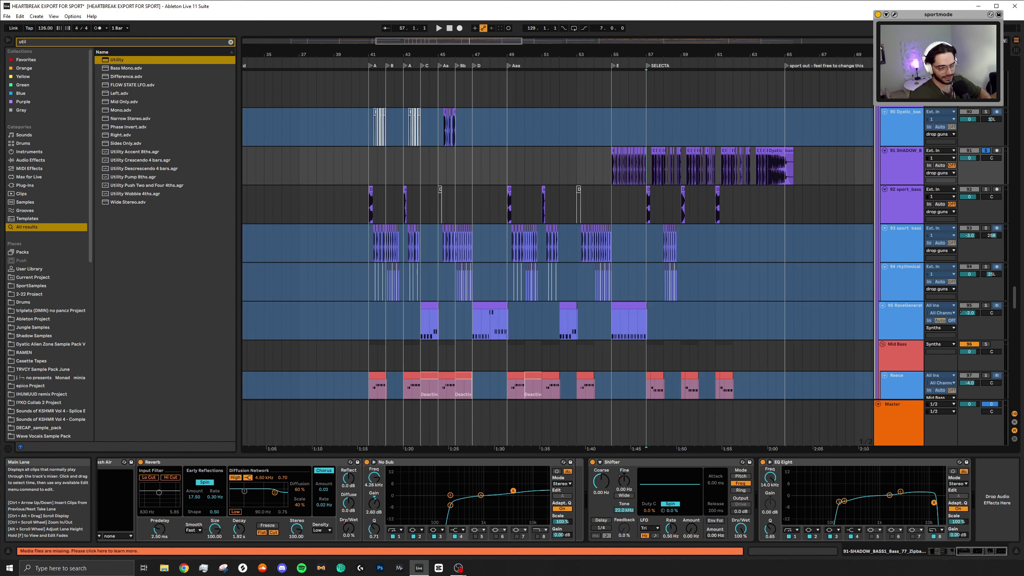
Clear the SHADOW bass solo and play the drop from 54.3.1 through section E into SELECTA
click(605, 173)
key(space)
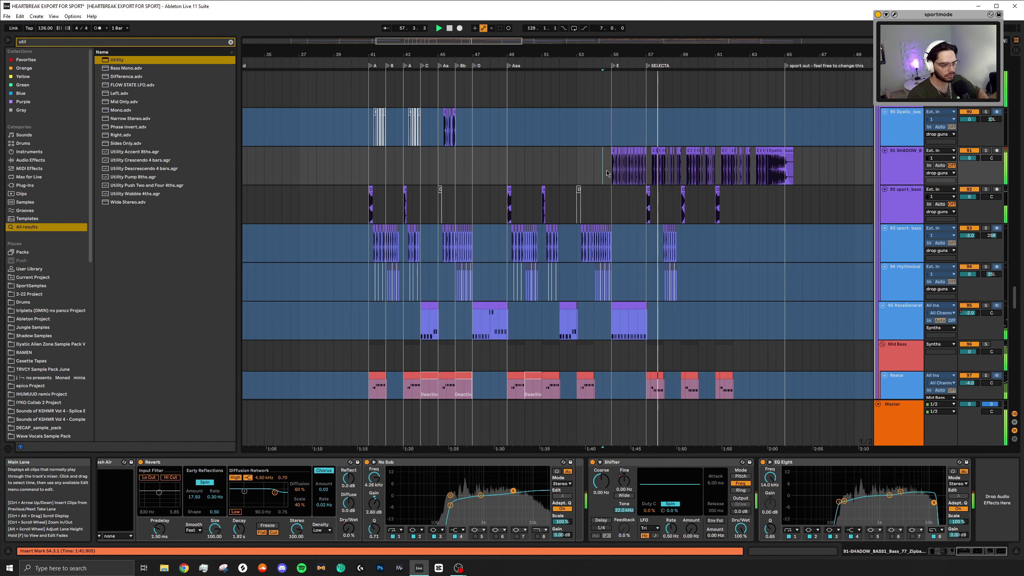
scroll(701, 178, right, 2)
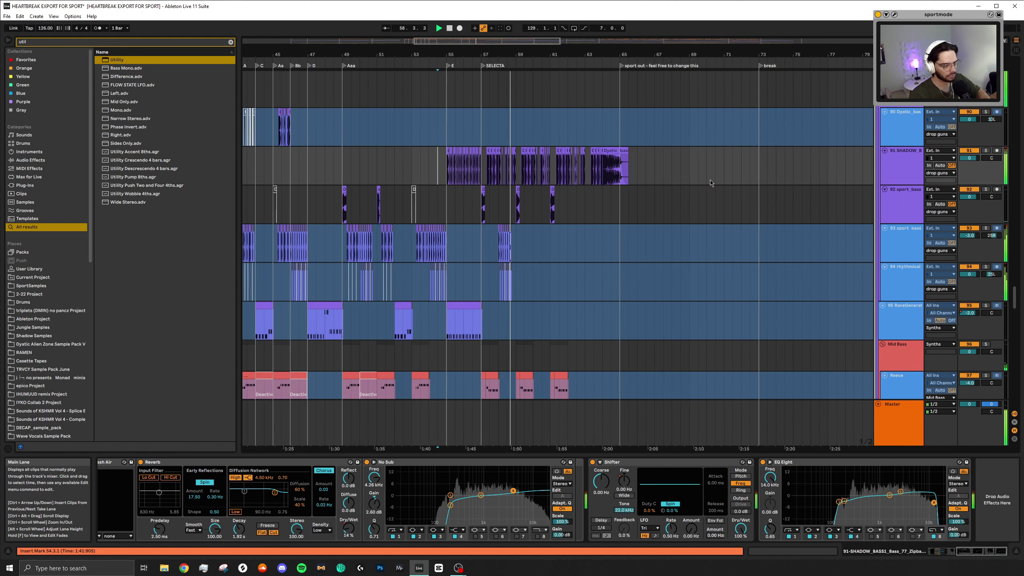
key(space)
Play the sport out section from 65.1.1 and examine its vocal, sub and break synth tracks
scroll(695, 173, up, 4)
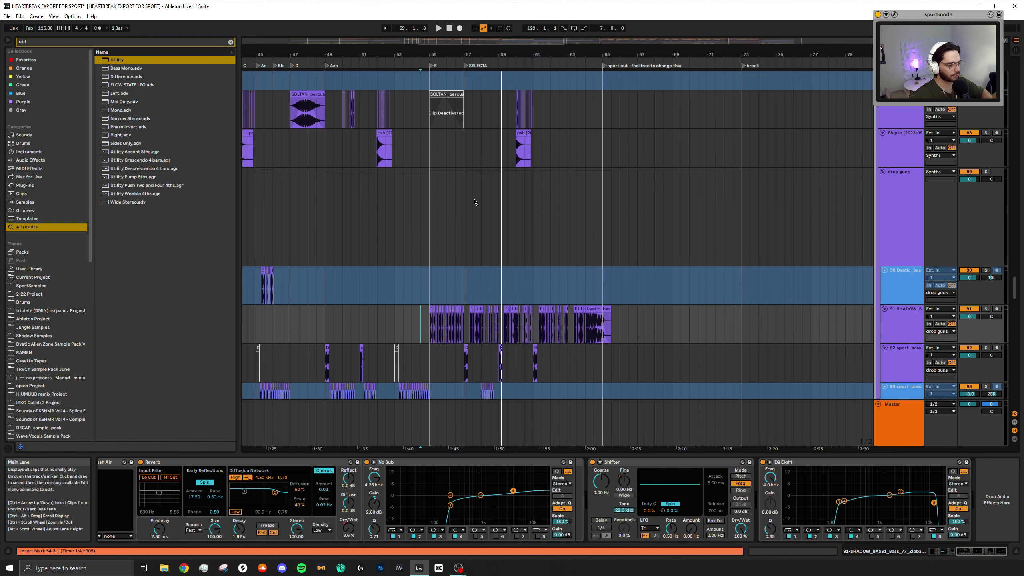
drag(457, 203, 608, 211)
shift+click(603, 206)
click(599, 202)
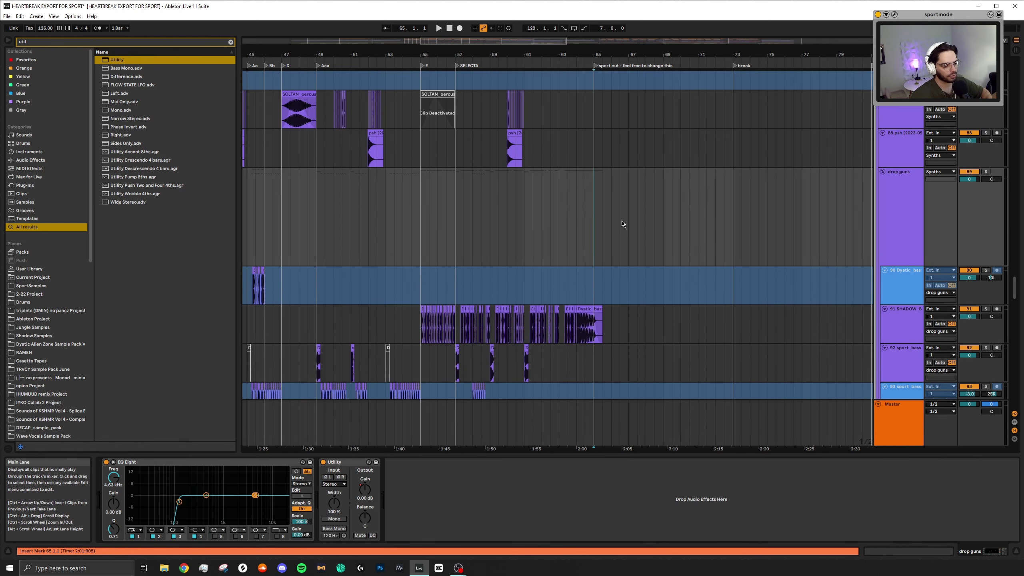
scroll(621, 214, down, 8)
key(space)
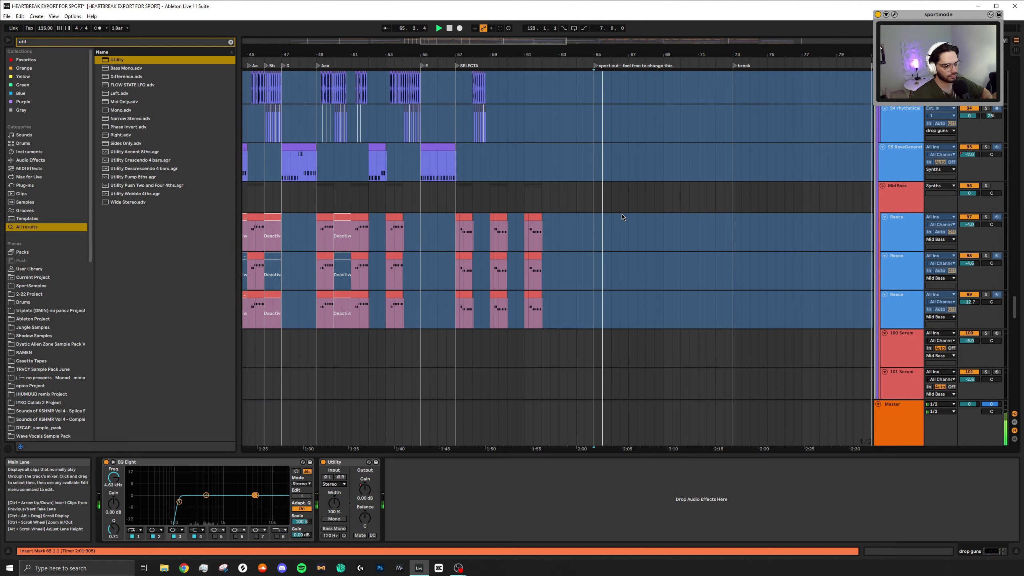
scroll(645, 256, down, 12)
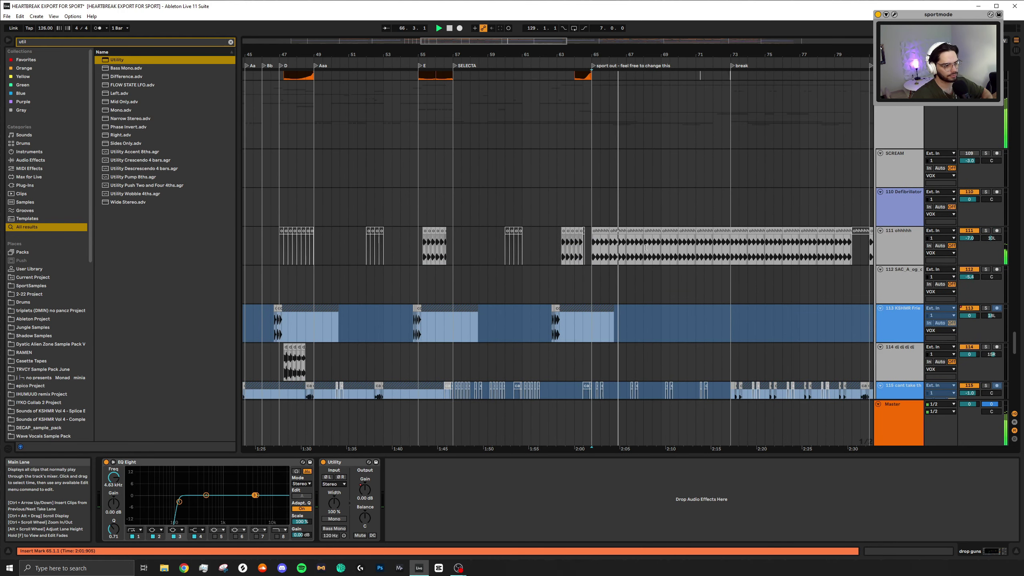
scroll(645, 247, up, 8)
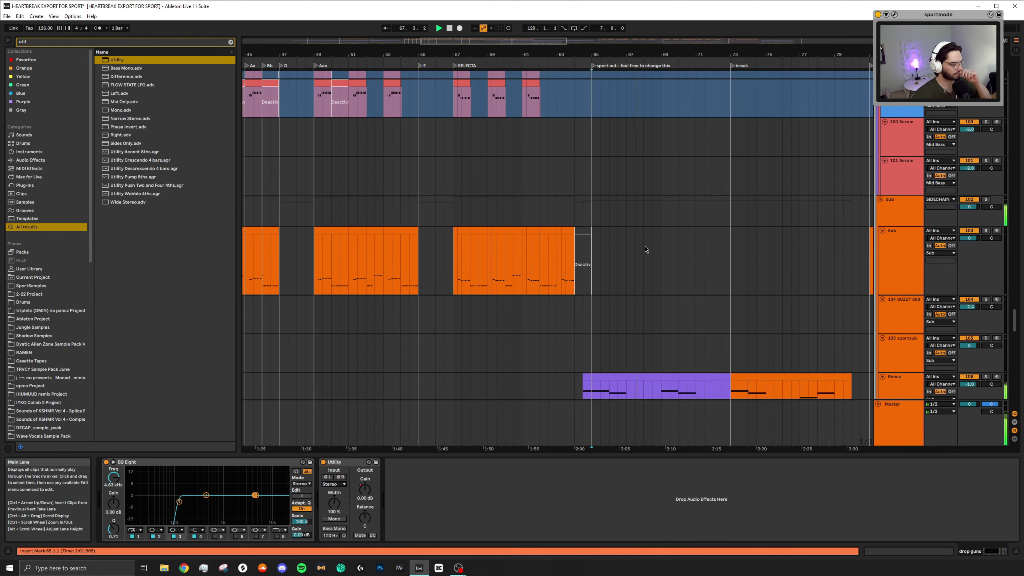
scroll(646, 250, up, 15)
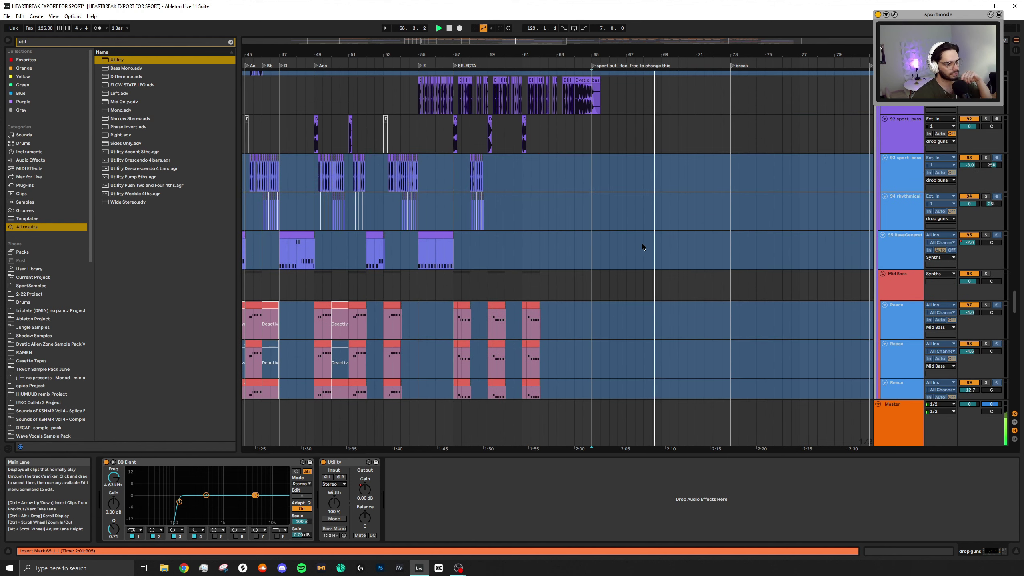
scroll(670, 275, up, 10)
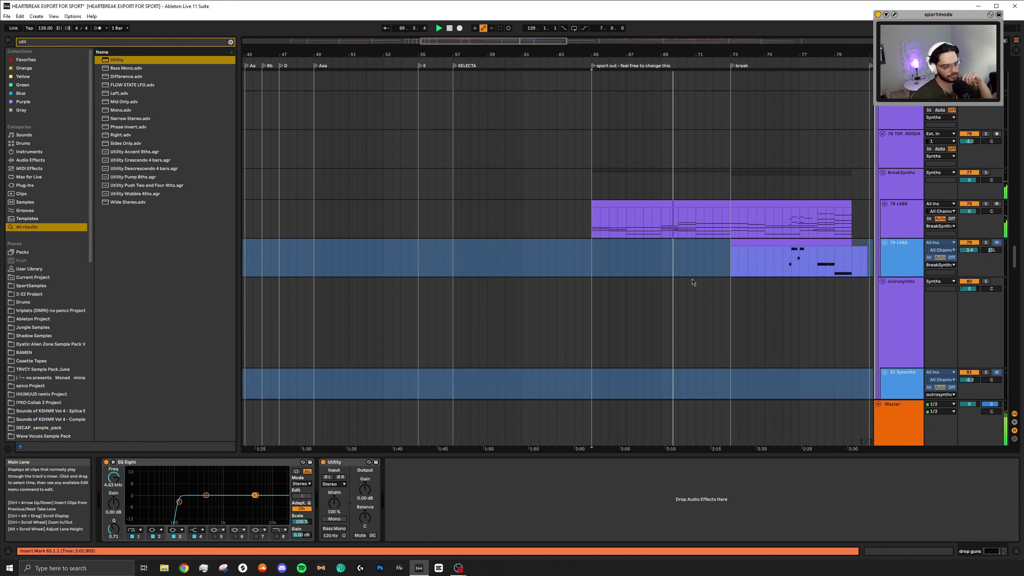
Select the 78 LABS clip in the sport out section, solo its track, and move the insert marker to the break at 73.1.1
click(697, 238)
scroll(696, 245, right, 3)
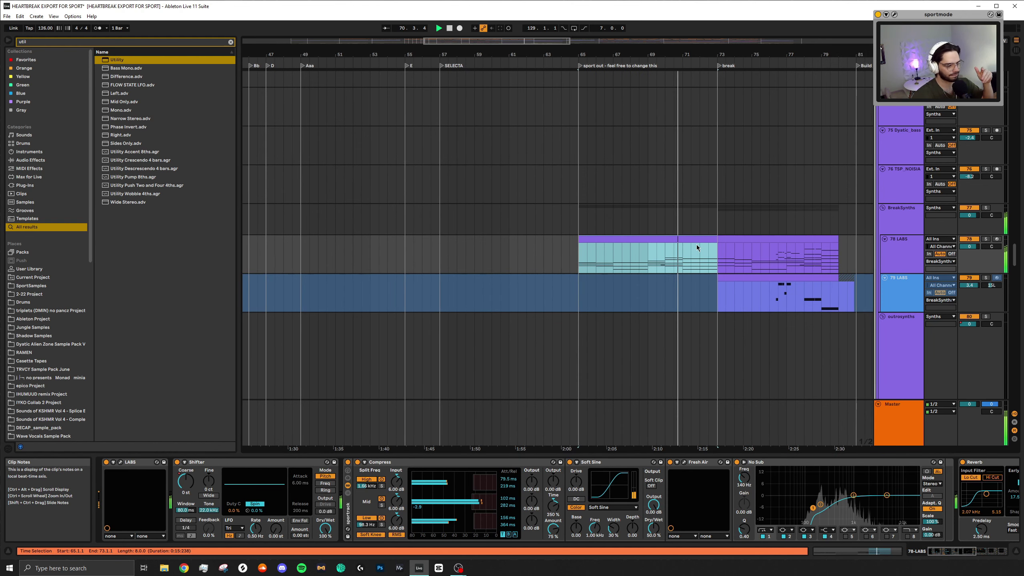
click(987, 239)
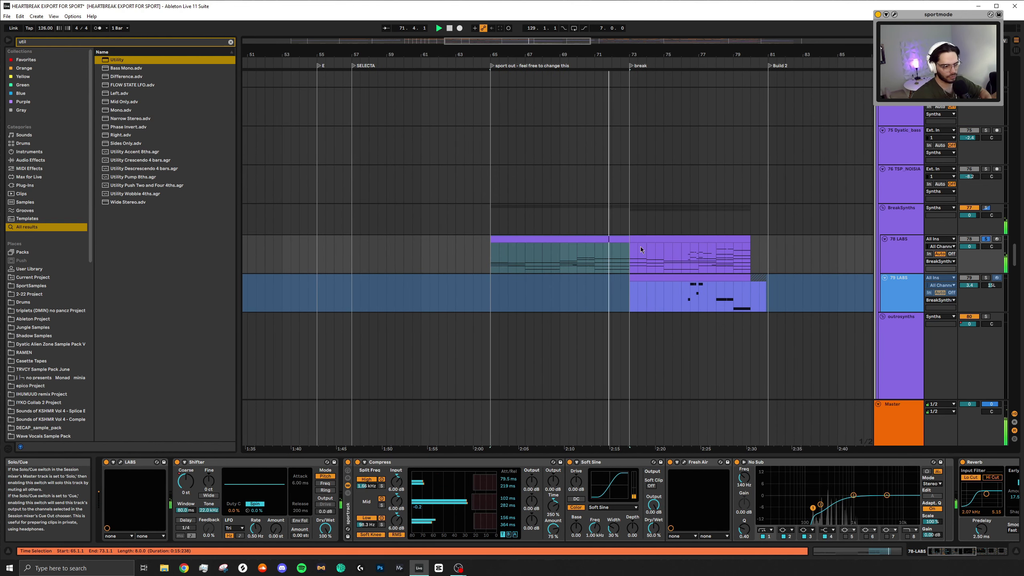
click(632, 254)
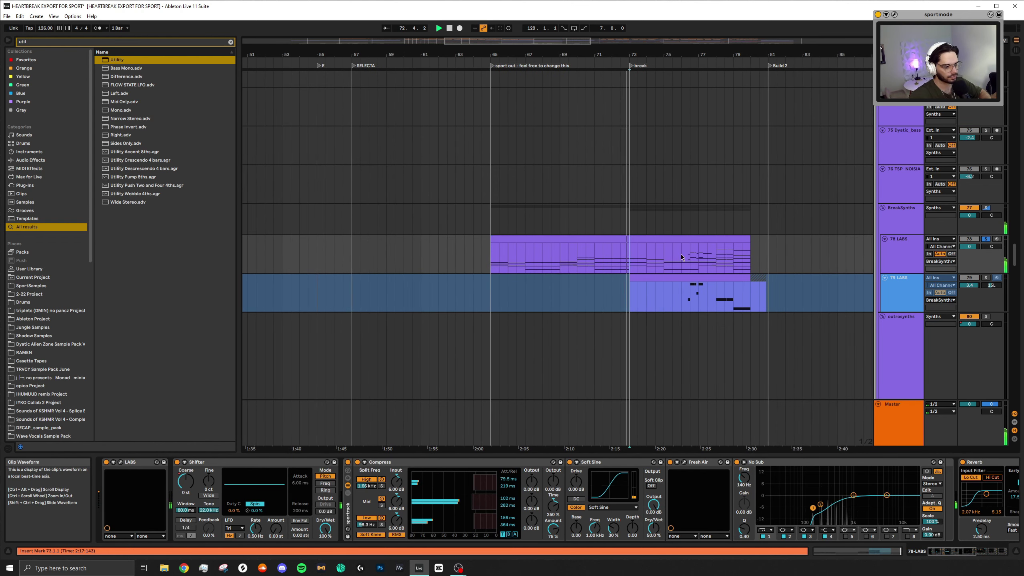
scroll(681, 258, right, 3)
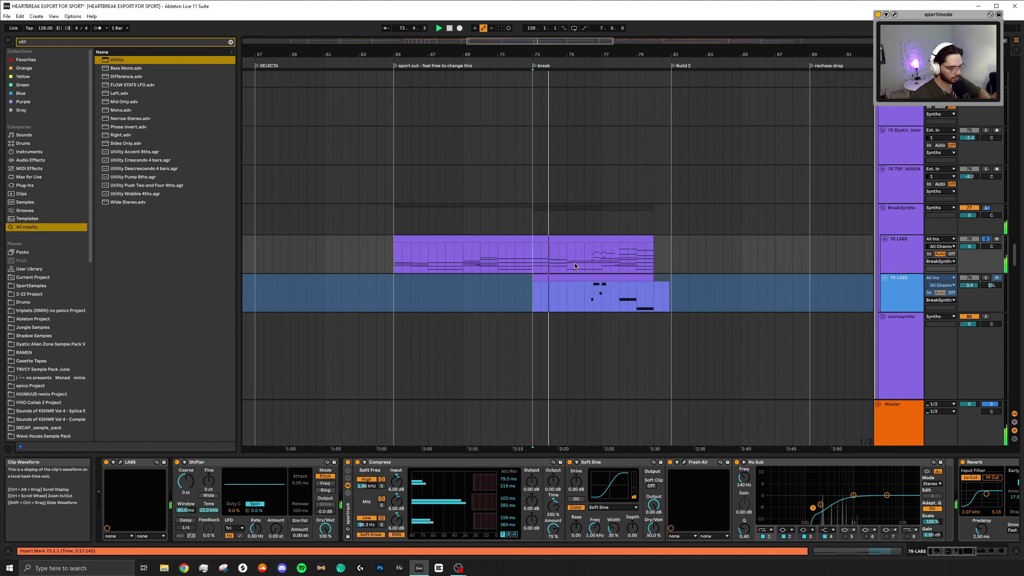
Place the insert marker at 76.2.1 in the break, clear the 78 LABS solo, and play the full mix from there
click(589, 261)
scroll(588, 261, up, 5)
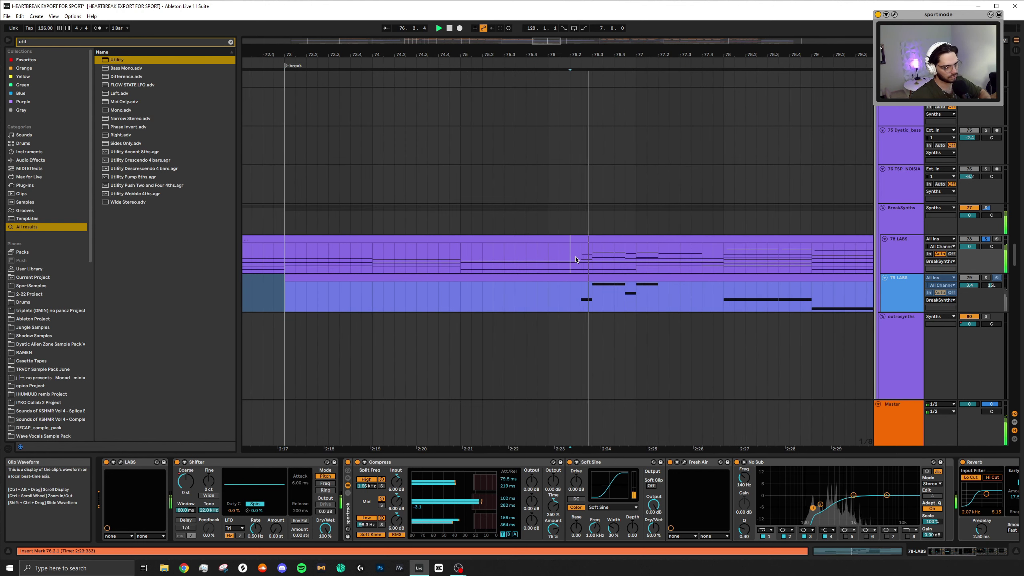
scroll(698, 257, down, 5)
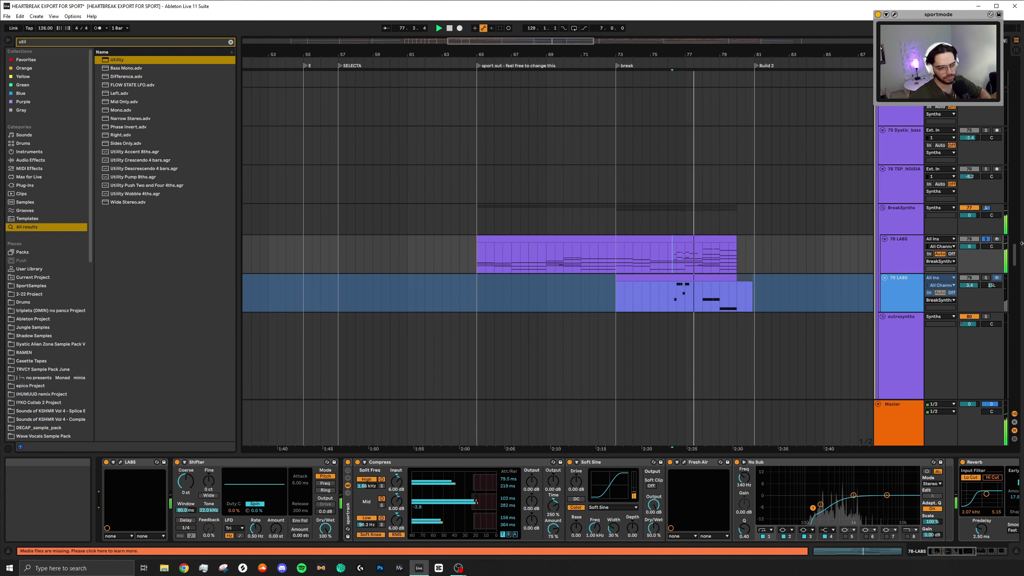
key(space)
click(986, 240)
key(space)
Select the Reece clip in the break, solo its track, play it from 73.1.1 and examine the filter band in its first EQ Eight
scroll(710, 264, down, 3)
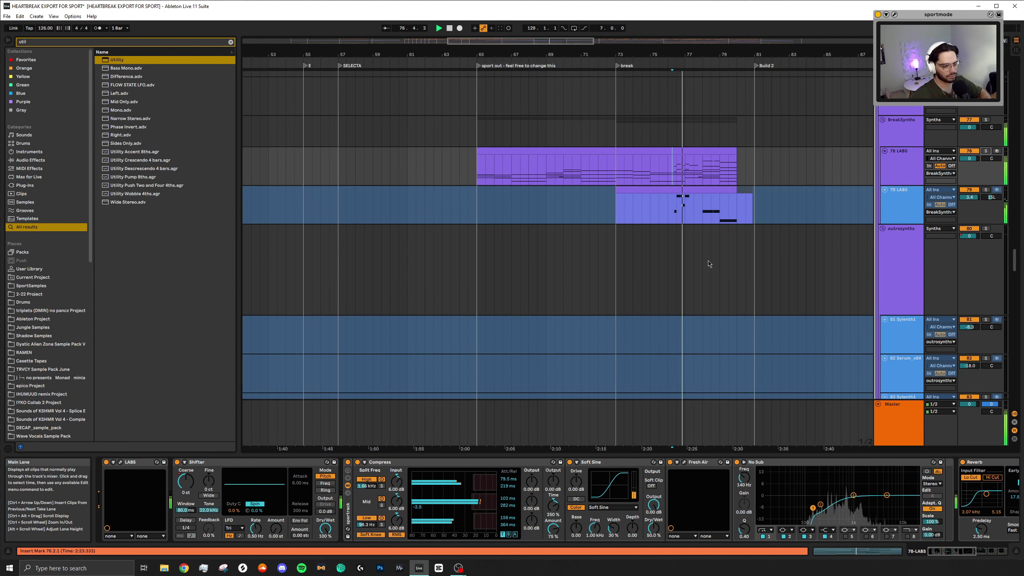
scroll(715, 226, down, 15)
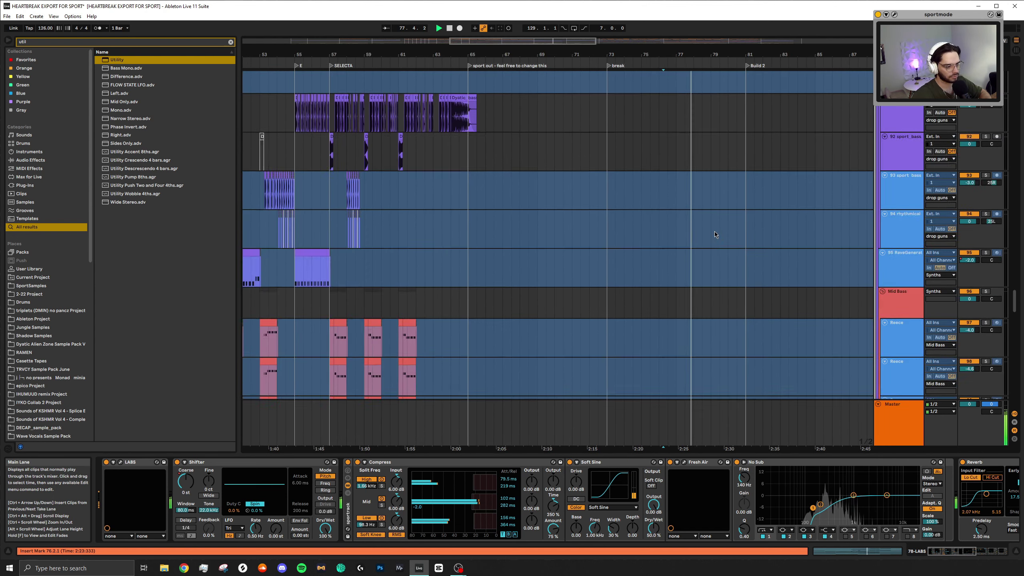
scroll(708, 236, up, 4)
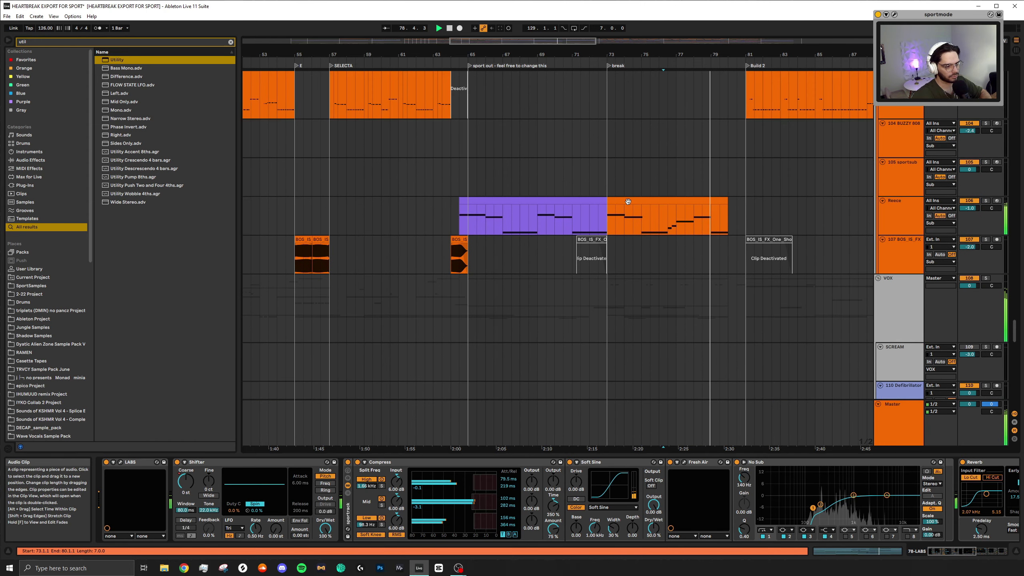
click(979, 231)
click(986, 201)
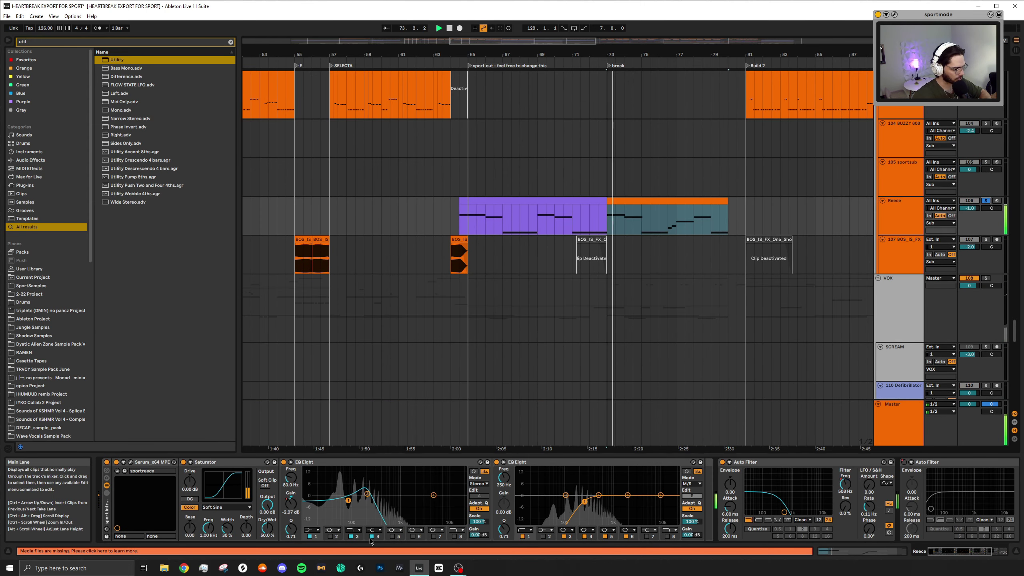
click(367, 492)
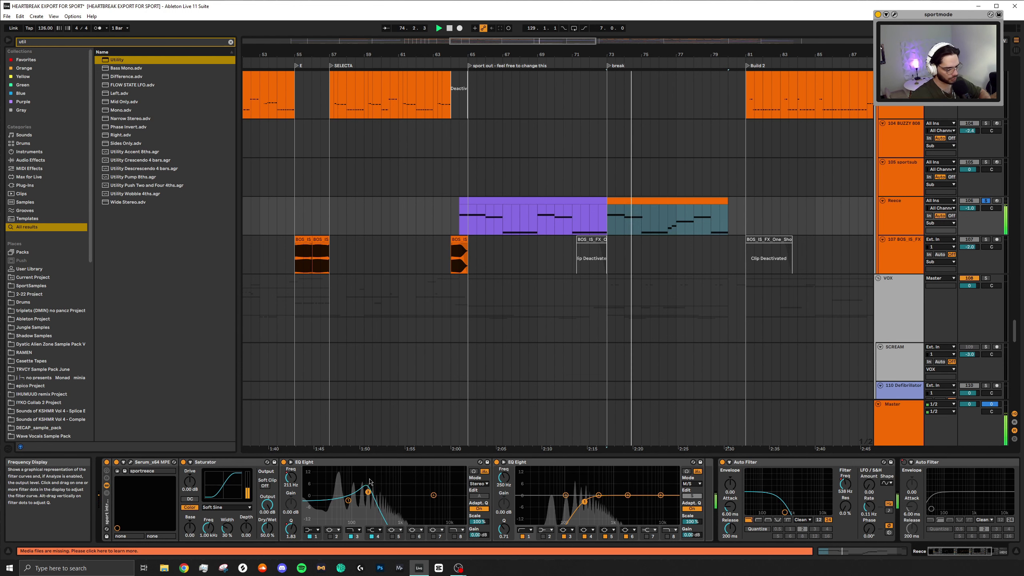
key(space)
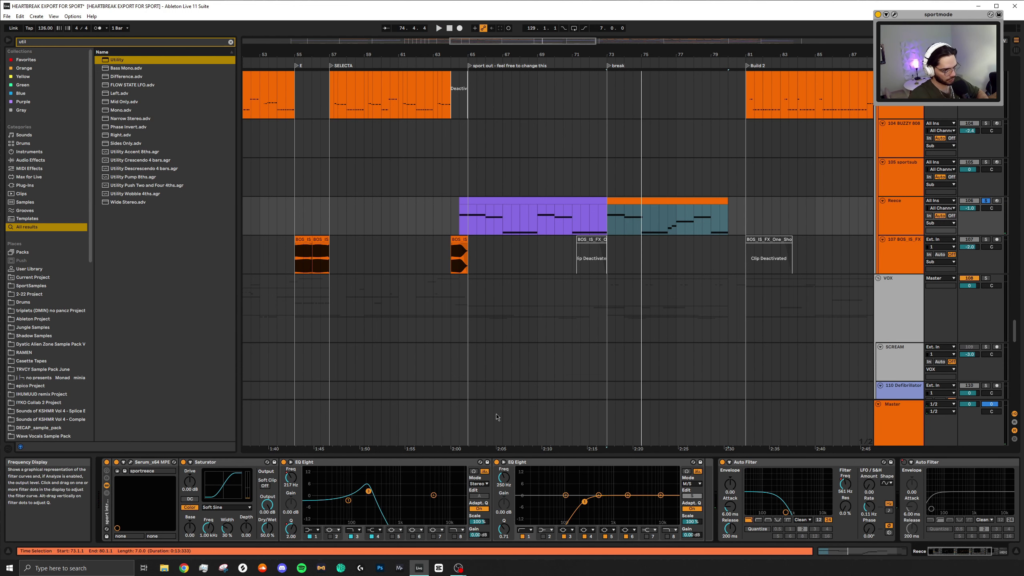
Clear the Reece solo and play the break from 73.1.1 in the full mix
scroll(497, 417, up, 6)
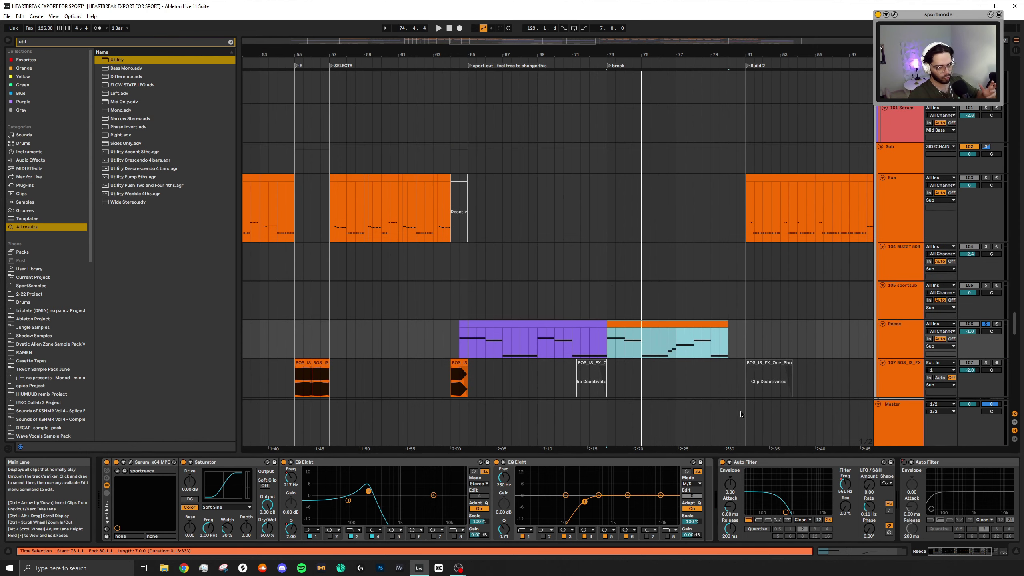
click(985, 324)
key(space)
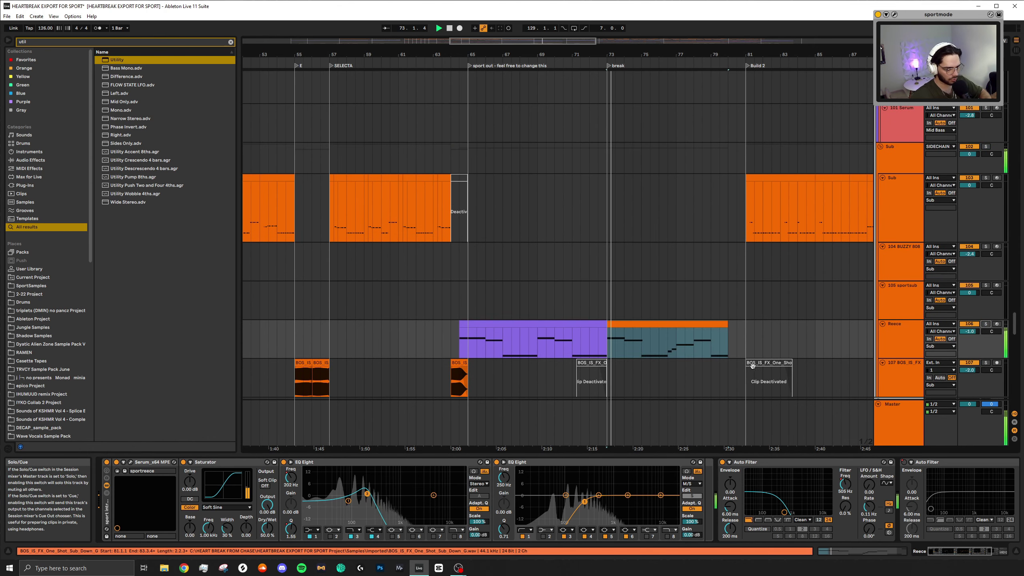
scroll(706, 355, up, 15)
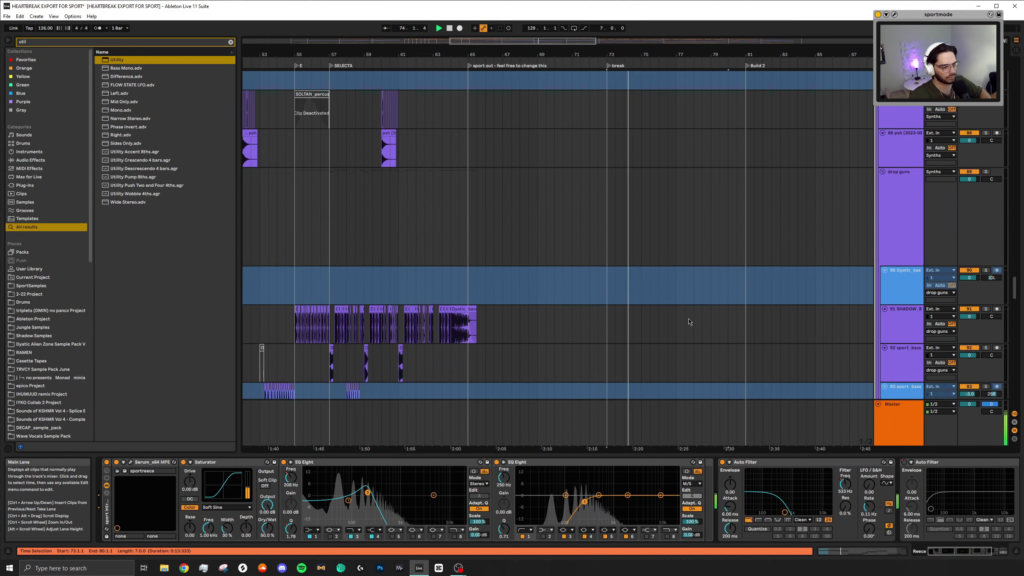
scroll(665, 342, up, 8)
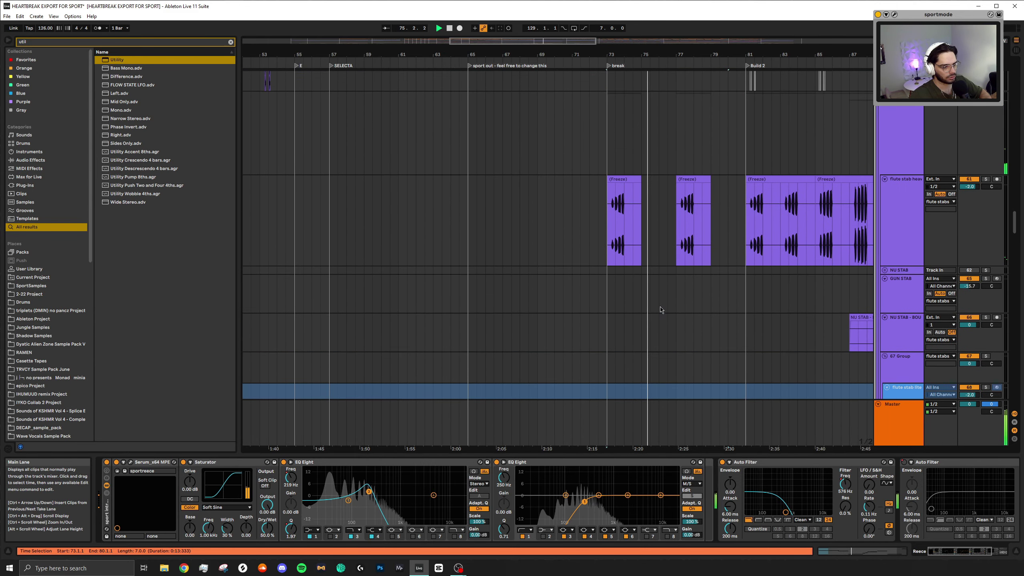
Inspect the flute stab heavy clips in the break, select the one at 73.1.1, and solo their track
scroll(694, 223, up, 5)
click(695, 230)
scroll(698, 238, down, 10)
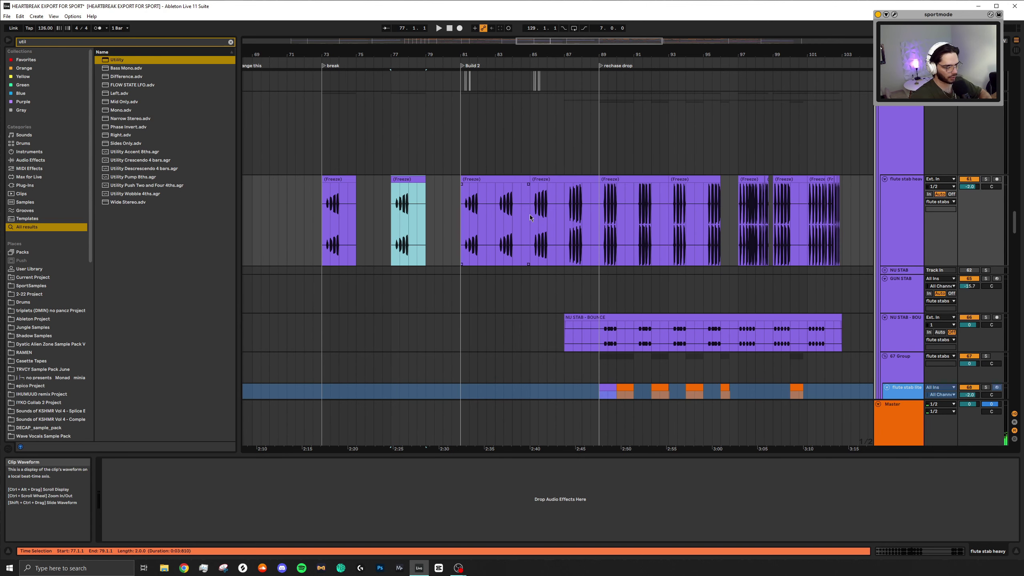
scroll(508, 214, up, 6)
click(489, 179)
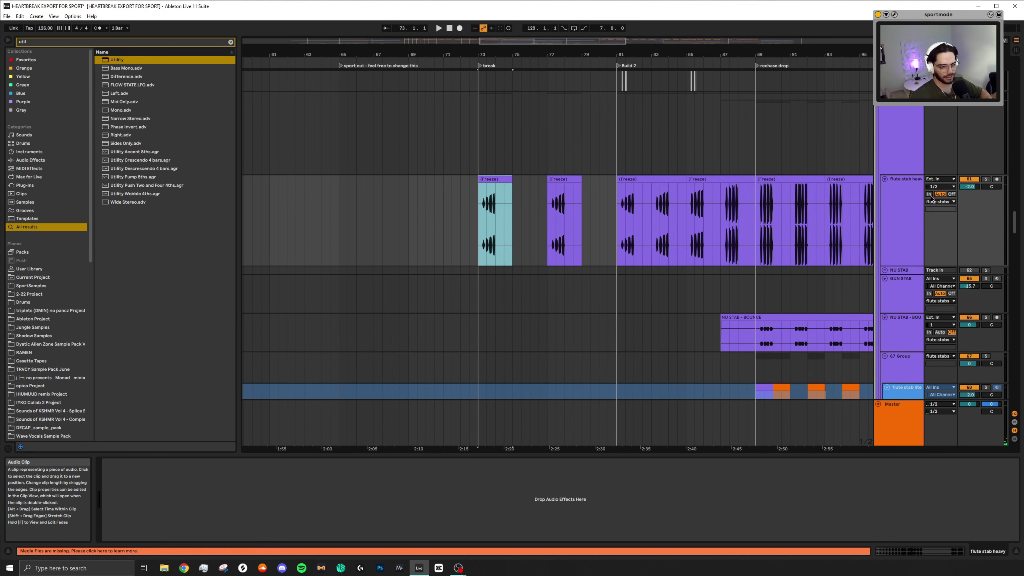
click(986, 179)
Solo the donk 03 track and play it from the start of the drop, 41.1.1
drag(483, 321, 738, 320)
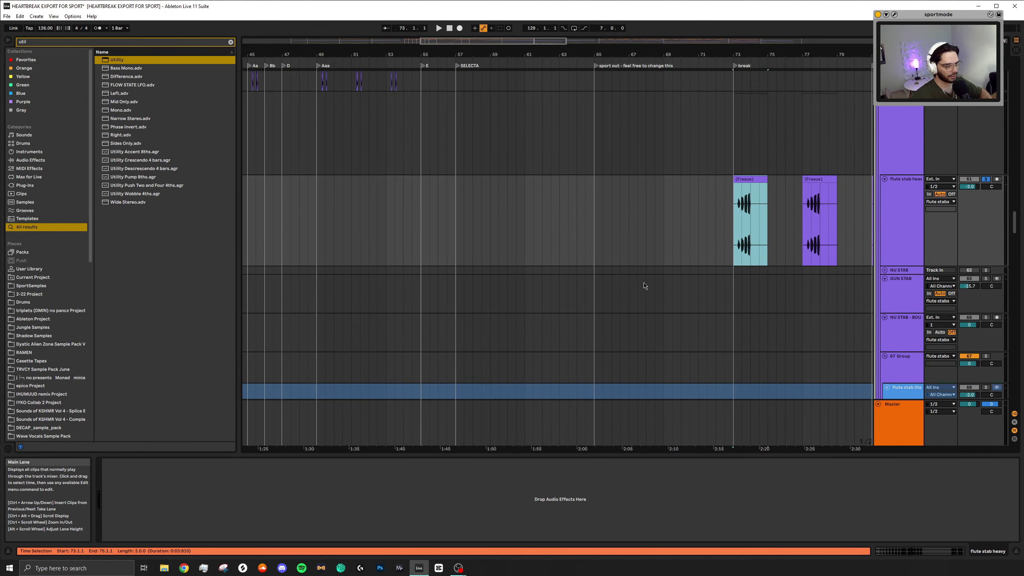
scroll(644, 286, up, 5)
scroll(424, 293, left, 4)
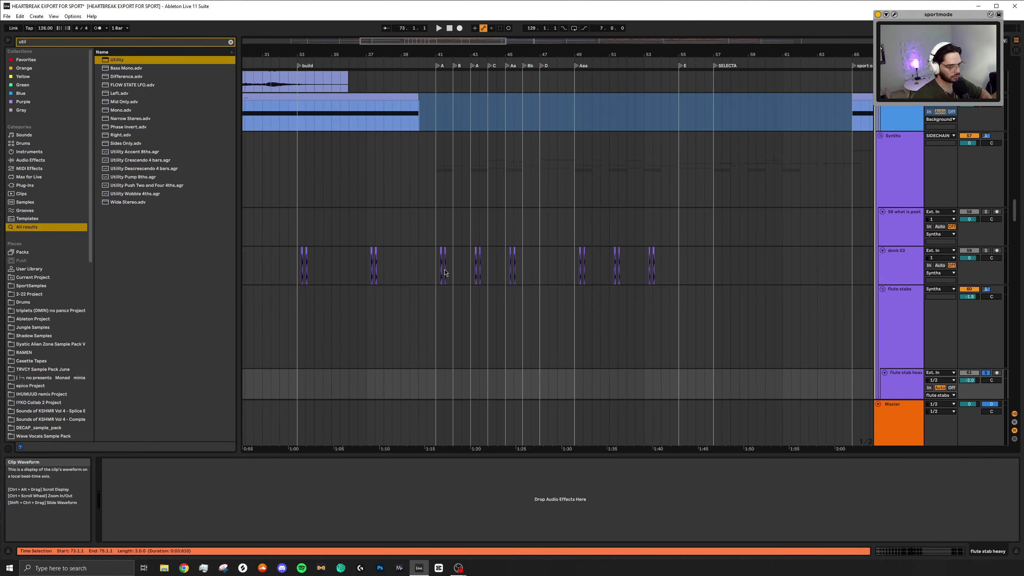
click(445, 273)
click(986, 250)
key(space)
scroll(847, 271, down, 3)
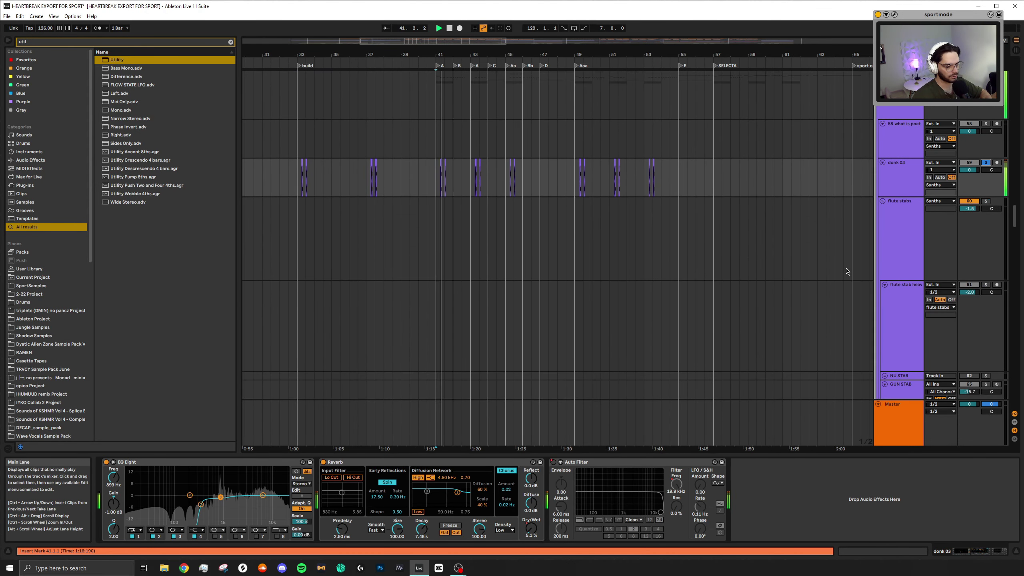
Solo the flute stab heavy track again and play its first break clip from 73.1.1 for comparison
scroll(847, 271, down, 3)
scroll(788, 286, right, 5)
scroll(722, 285, up, 3)
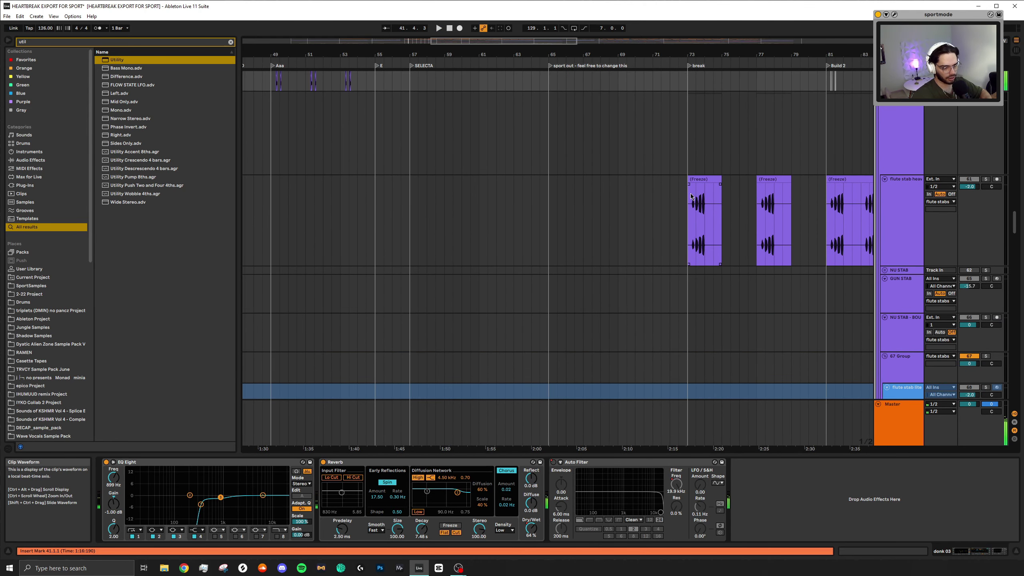
click(690, 196)
scroll(689, 273, right, 3)
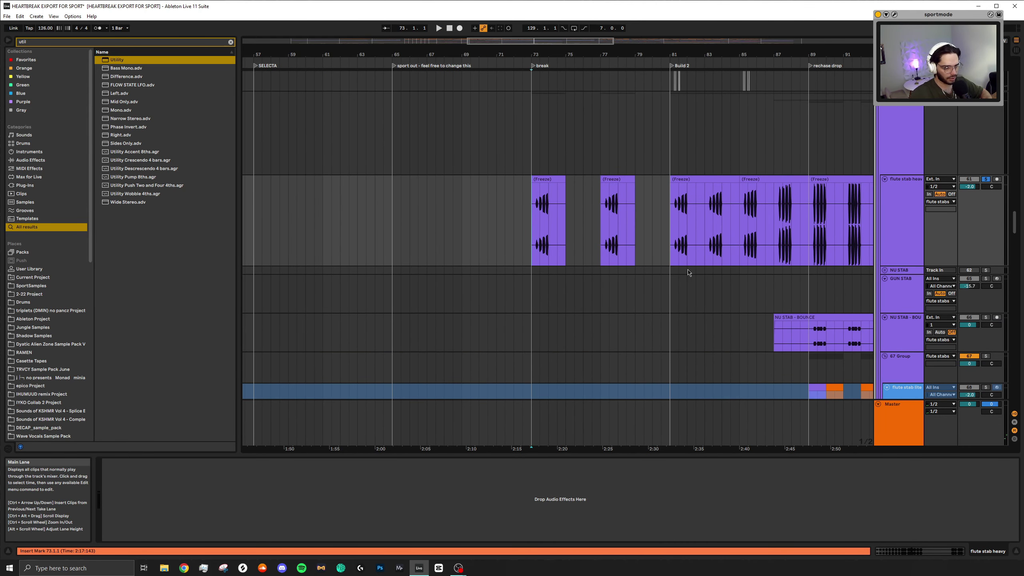
click(535, 186)
key(space)
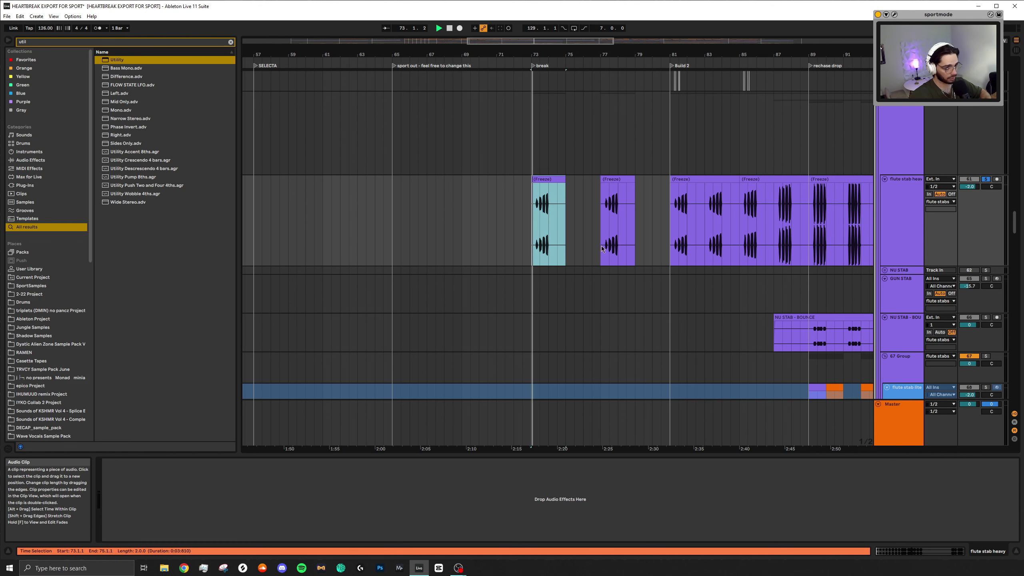
click(816, 226)
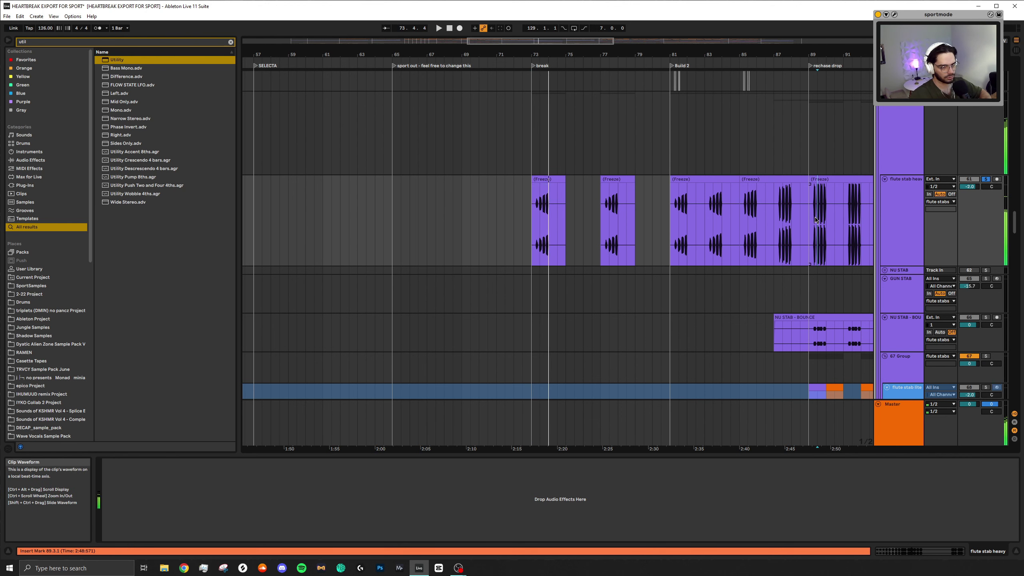
key(space)
Clear the flute stab heavy solo and play Build 2 from 85.1.1 towards the rechase drop
scroll(830, 232, right, 2)
click(984, 179)
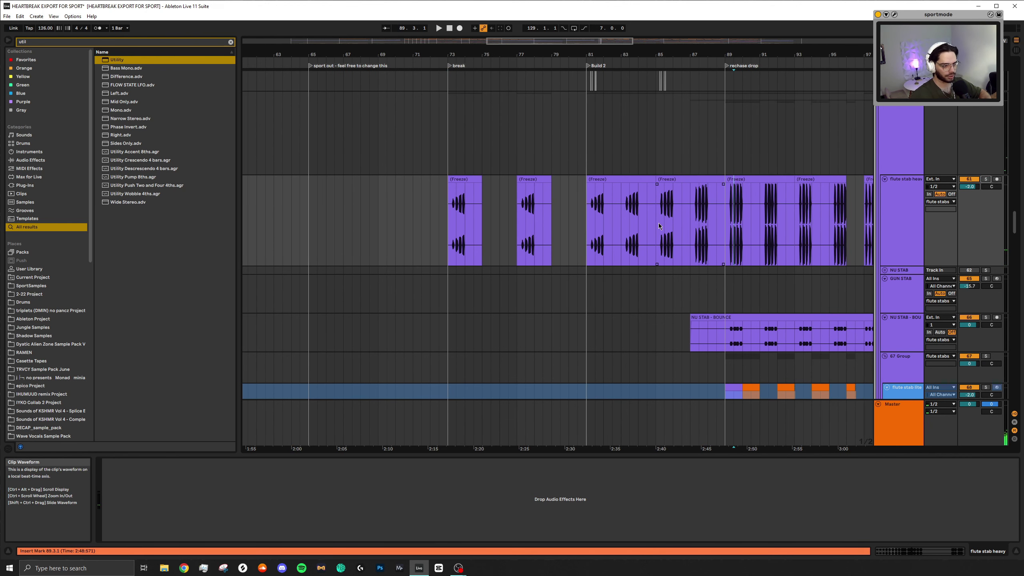
scroll(643, 239, right, 3)
key(space)
scroll(637, 238, right, 2)
scroll(634, 246, down, 3)
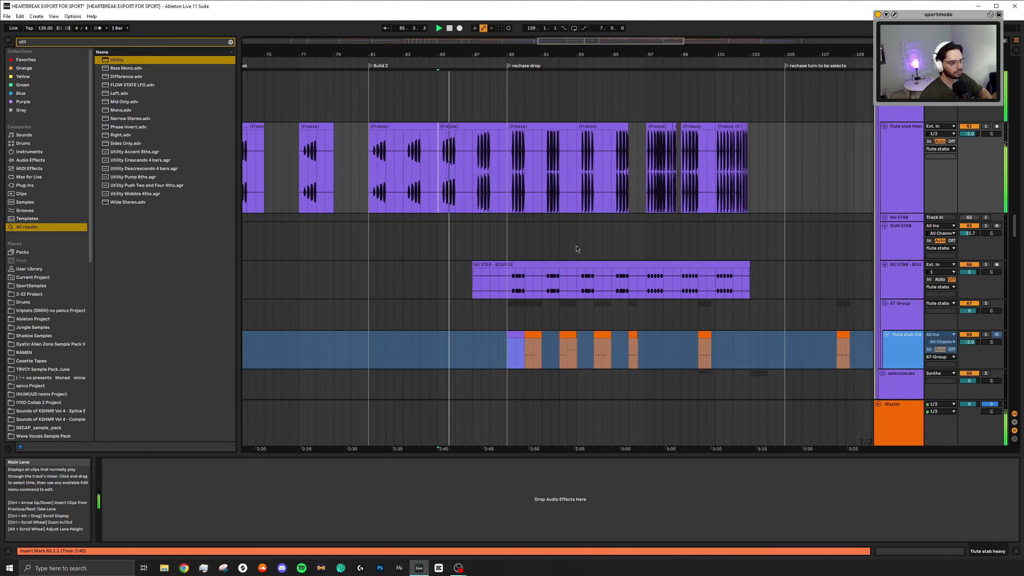
scroll(576, 247, left, 1)
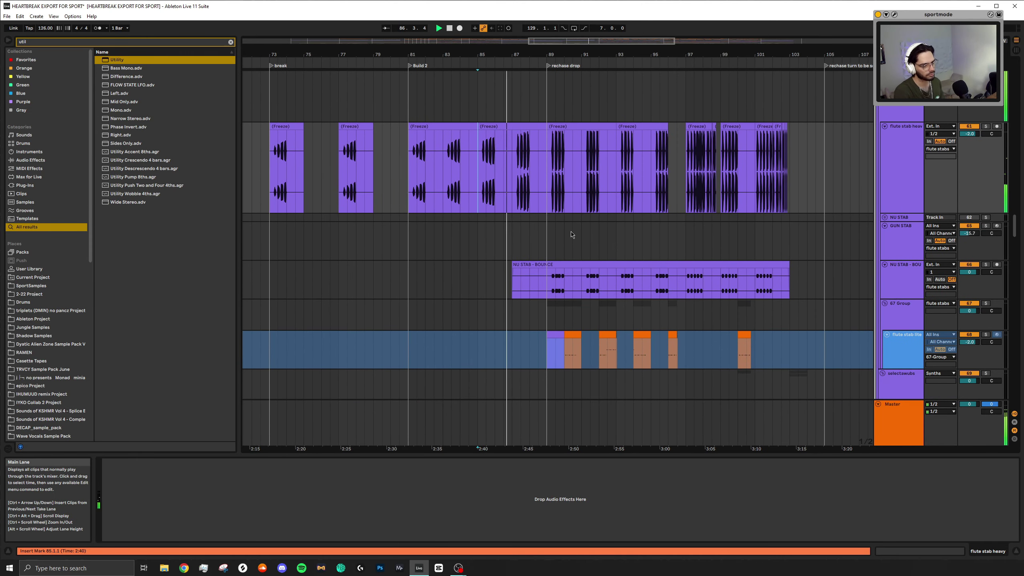
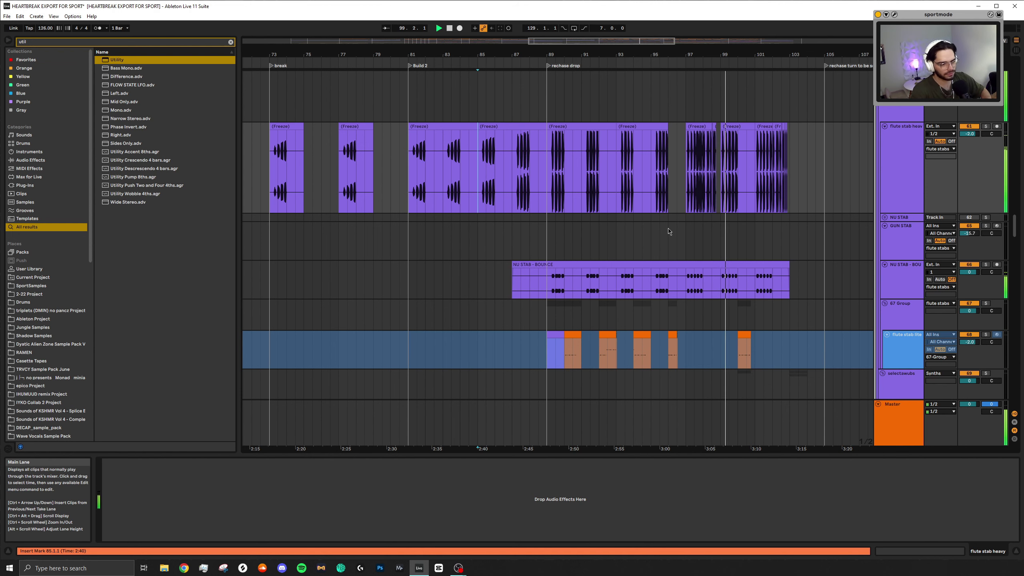
Inspect the flute stab heavy clips from Build 2 through the rechase drop and select within the first drop clip
scroll(557, 236, up, 3)
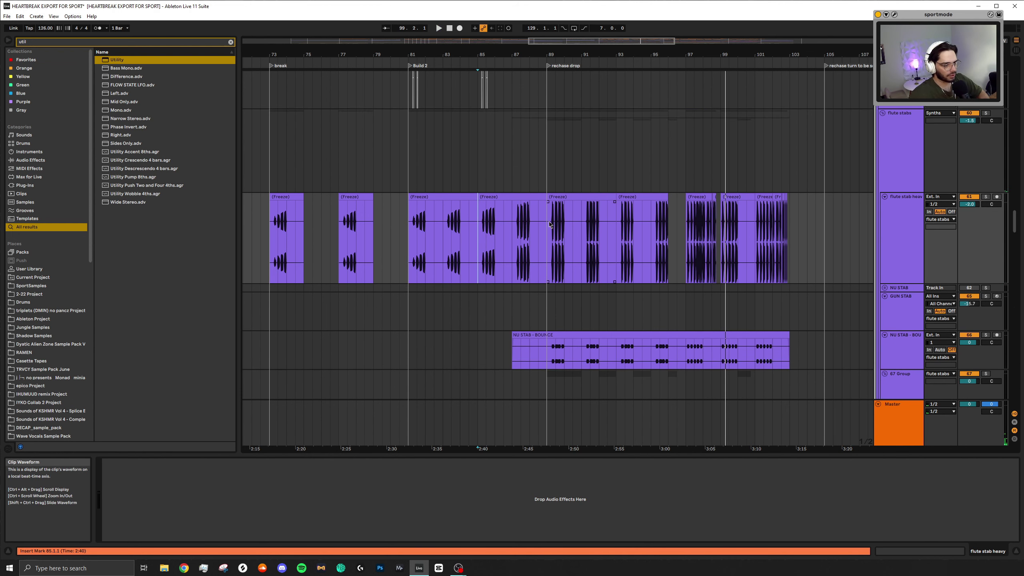
ctrl+scroll(549, 225, down, 5)
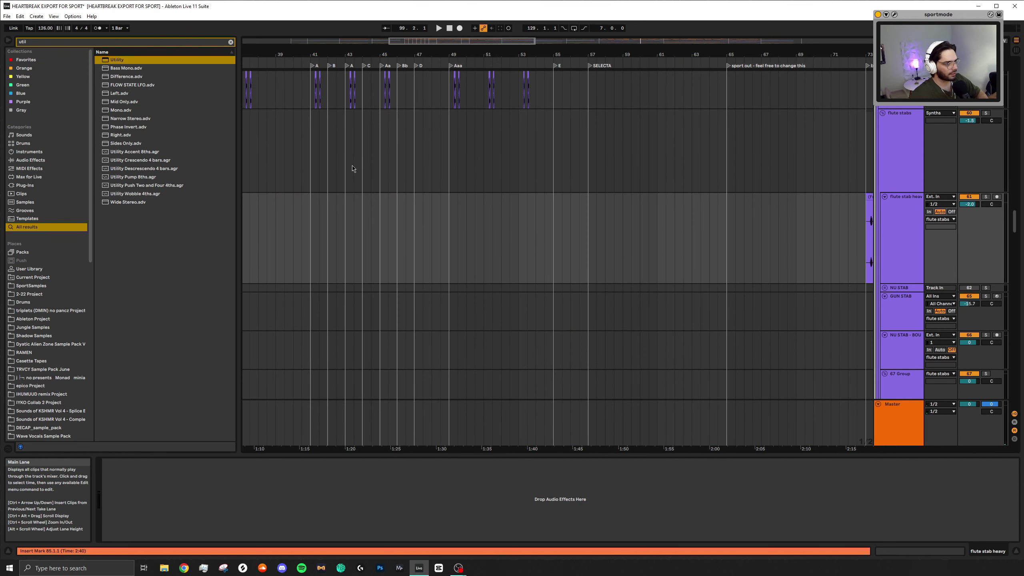
ctrl+scroll(669, 227, up, 5)
scroll(580, 236, left, 8)
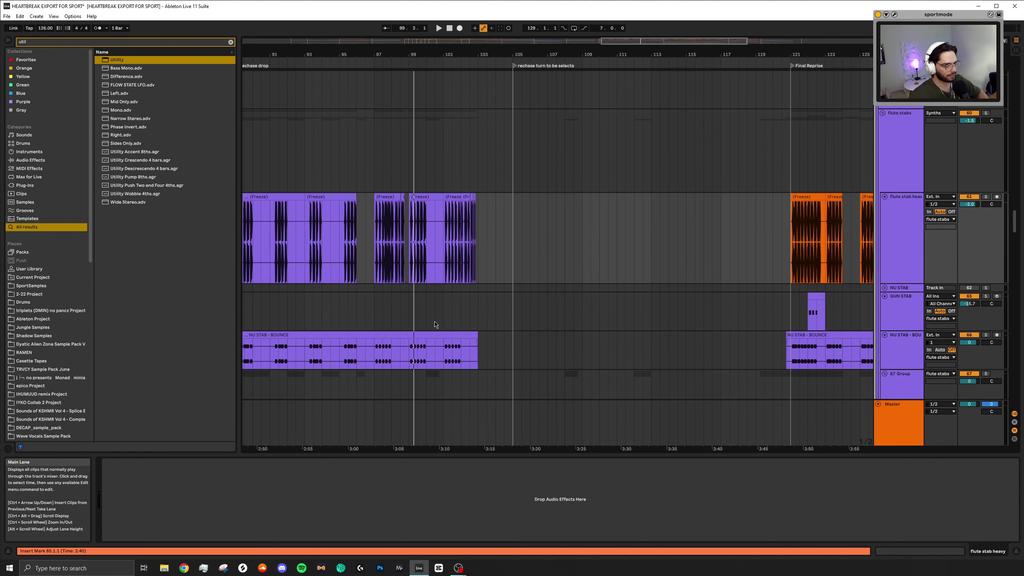
click(391, 261)
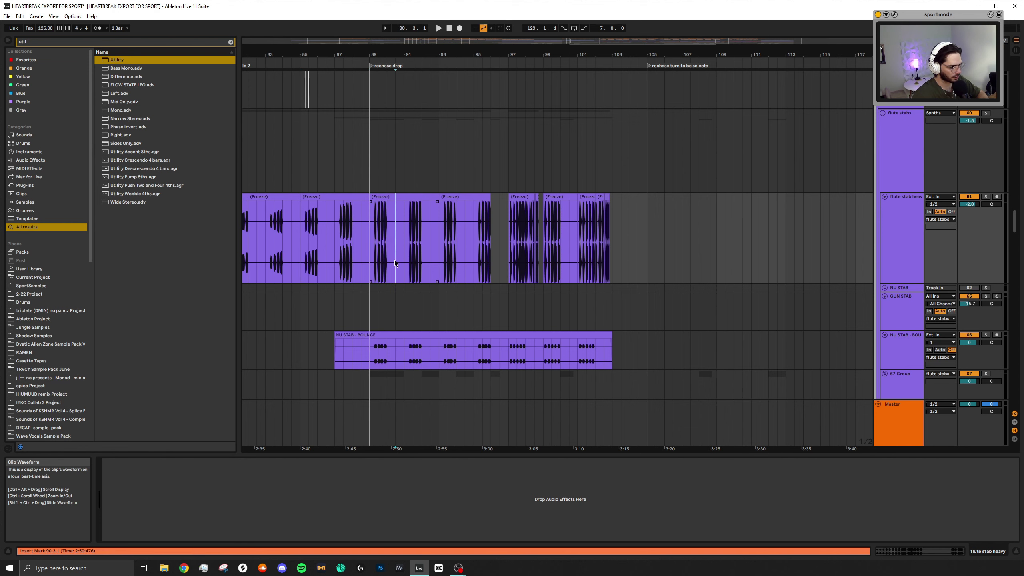
drag(388, 255, 407, 258)
Play the denser flute stab heavy variation in the rechase drop from 97.1.1
click(510, 275)
scroll(522, 278, up, 1)
ctrl+scroll(521, 279, up, 5)
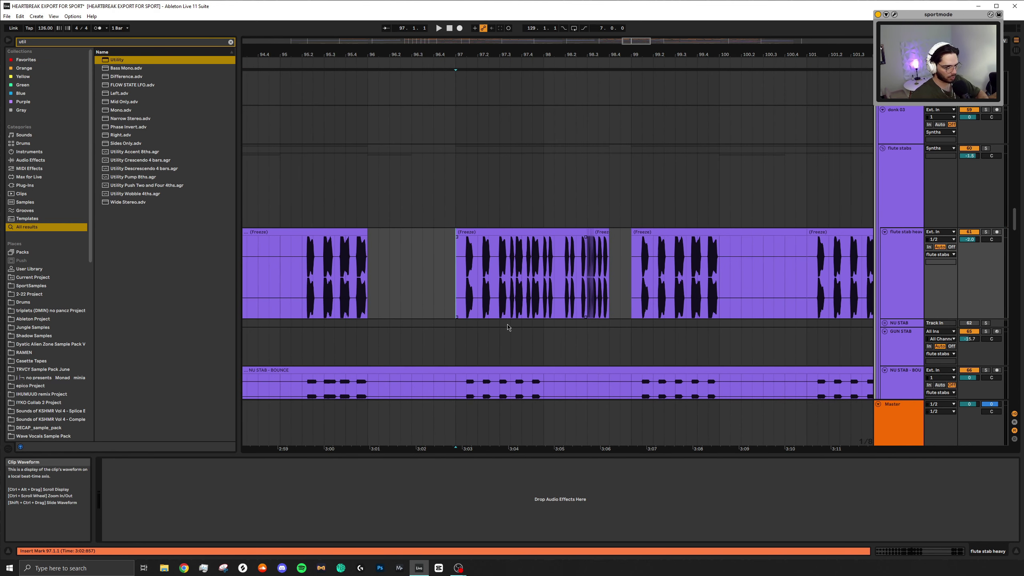
scroll(508, 327, down, 3)
key(space)
ctrl+scroll(582, 249, up, 5)
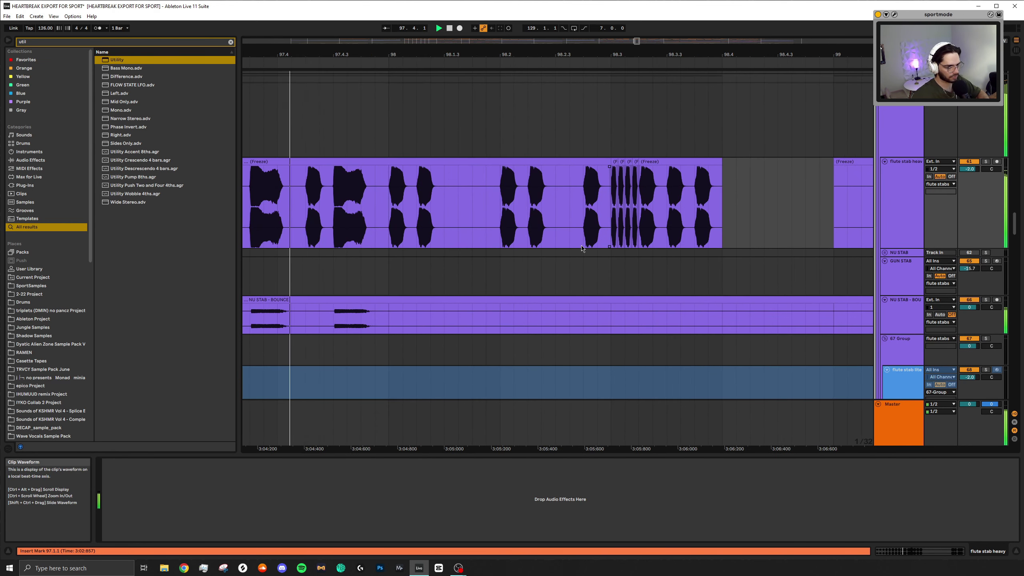
ctrl+scroll(582, 249, down, 5)
ctrl+scroll(593, 238, up, 5)
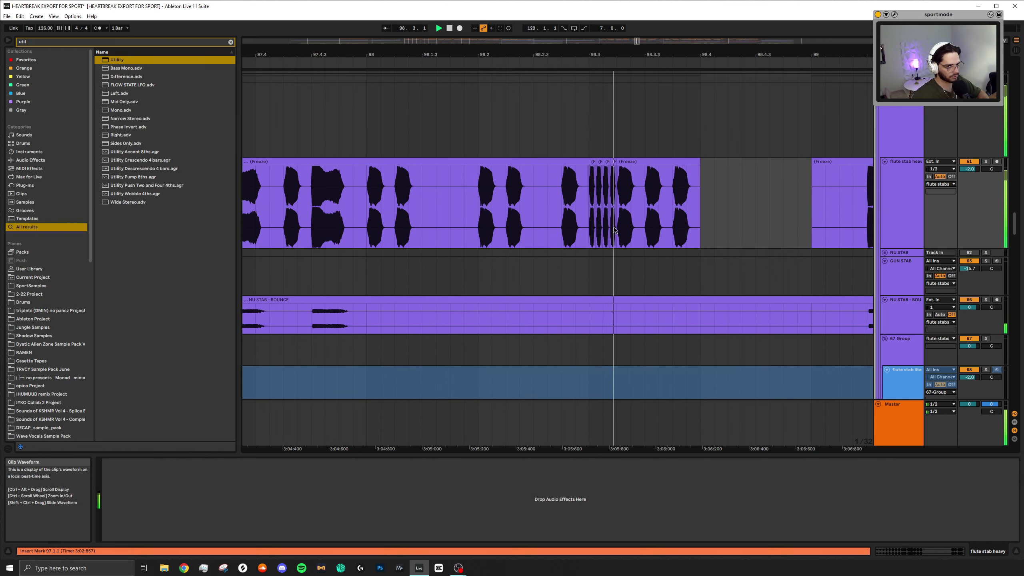
Mark the fast flute stab chops at 98.3.1, stop playback, and examine the remaining clips up to the end of the rechase drop
click(591, 220)
key(space)
ctrl+scroll(591, 219, down, 5)
scroll(584, 263, right, 3)
scroll(583, 258, down, 1)
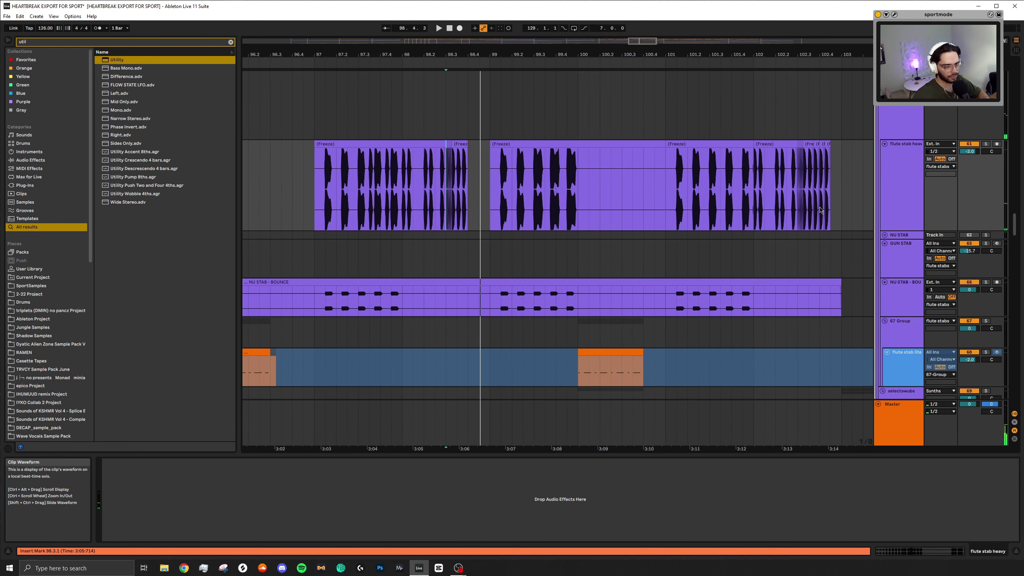
ctrl+scroll(778, 238, down, 8)
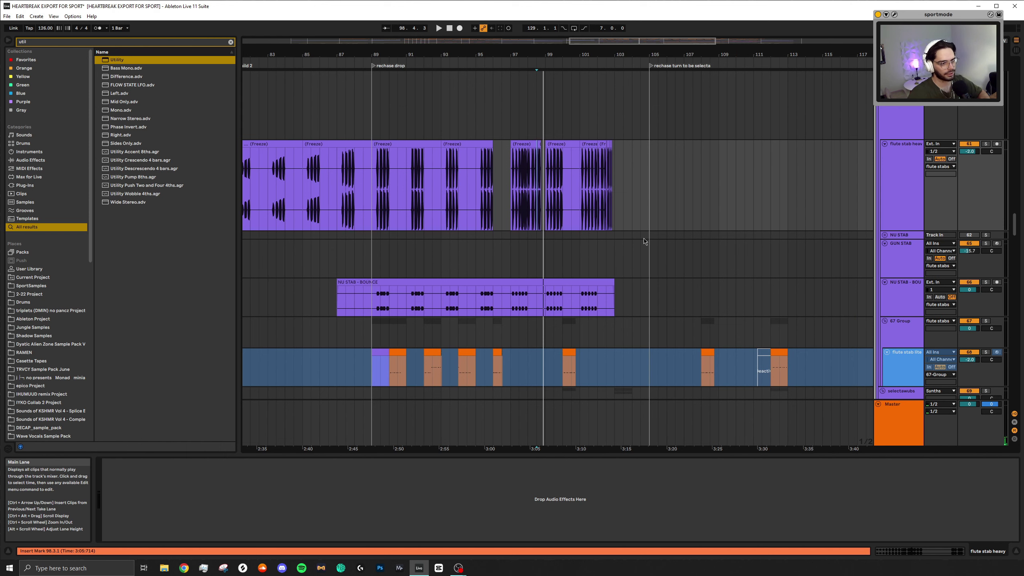
Play the transition into the rechase turn to be selecta section from 101.1.1, stop, and place the insert marker at 103.1.1
scroll(644, 234, right, 3)
drag(487, 201, 740, 189)
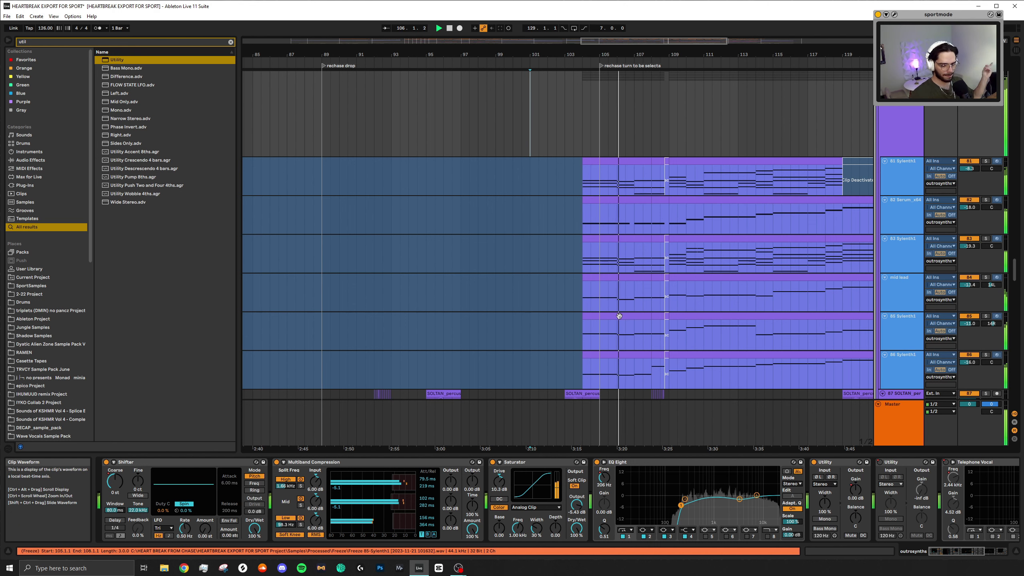
scroll(619, 319, down, 6)
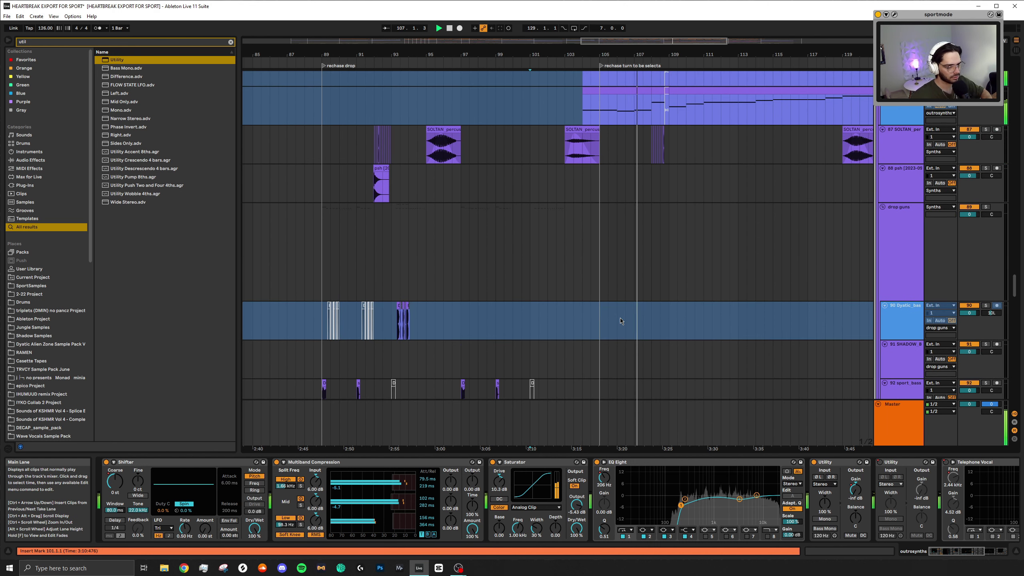
scroll(620, 321, up, 2)
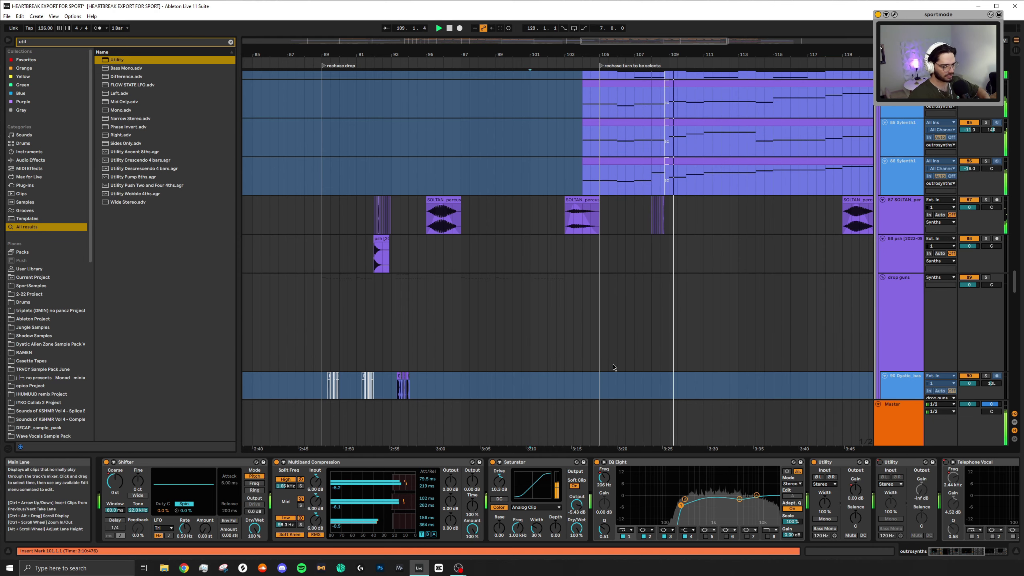
click(564, 230)
key(space)
Solo the 107 BOS_IS_FX sub track and play its clips before the rechase turn from 103.1.1
scroll(568, 236, down, 12)
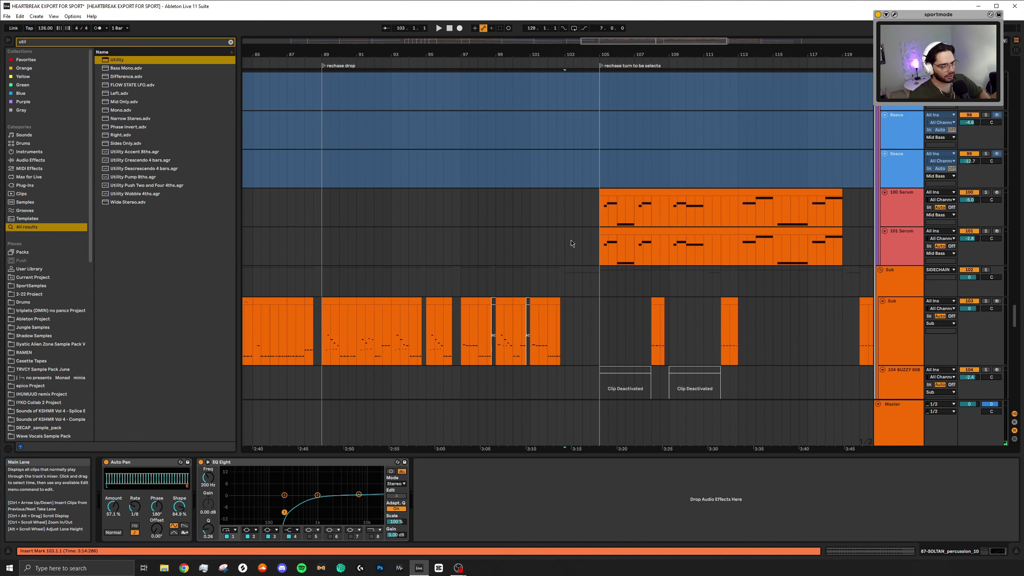
click(564, 204)
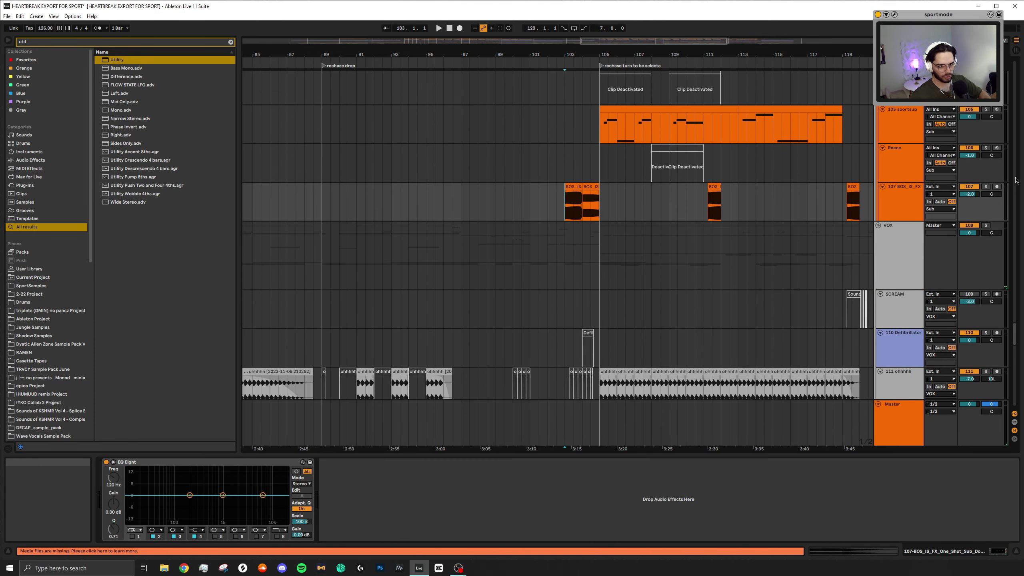
click(986, 187)
scroll(605, 296, left, 5)
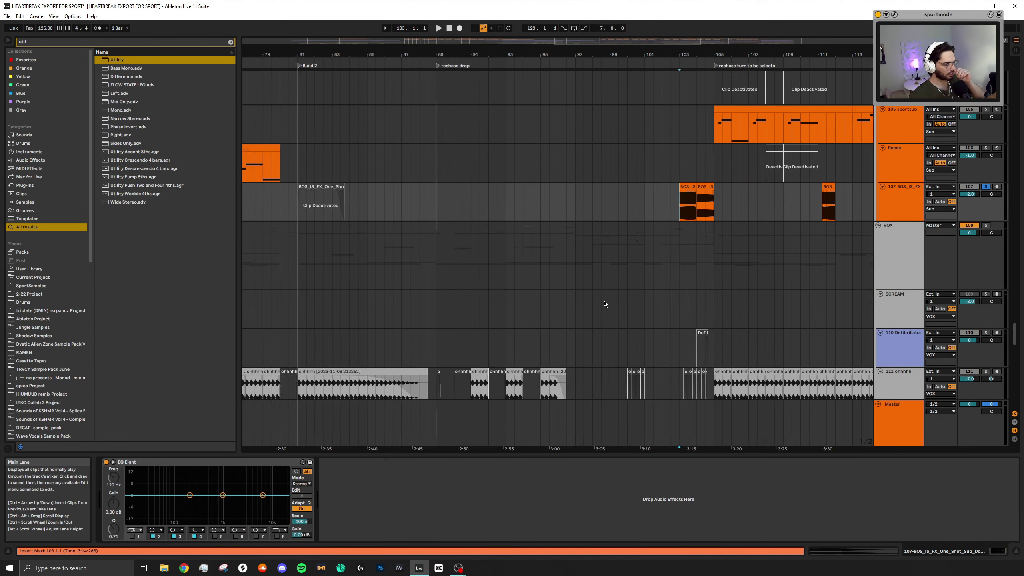
scroll(591, 285, left, 3)
scroll(585, 277, down, 5)
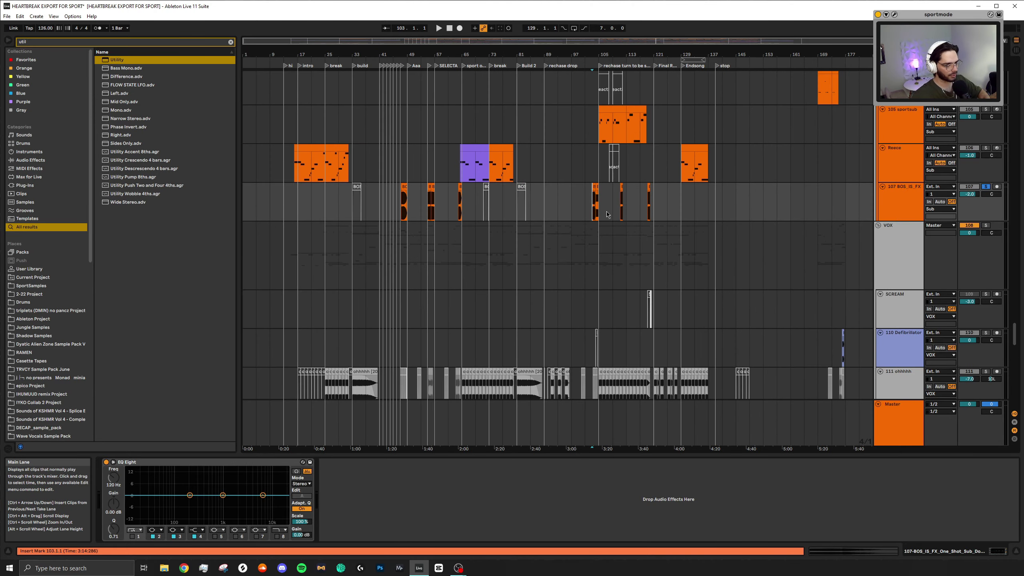
scroll(608, 214, up, 6)
key(space)
scroll(598, 263, down, 1)
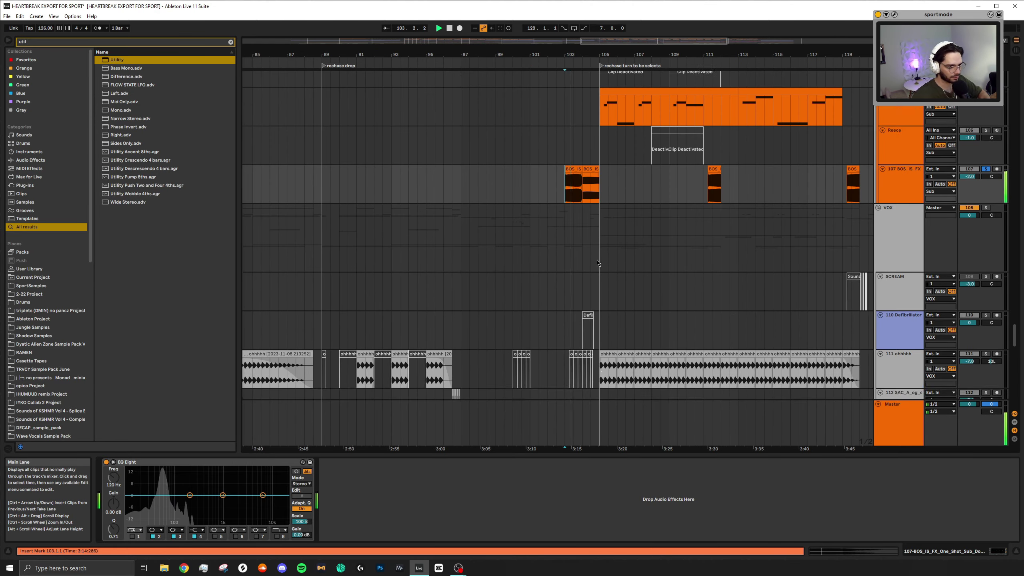
Solo the 123 Dyatic_chant vocal track and select its final Freeze tail clip before the rechase turn
scroll(597, 262, down, 15)
scroll(549, 157, up, 5)
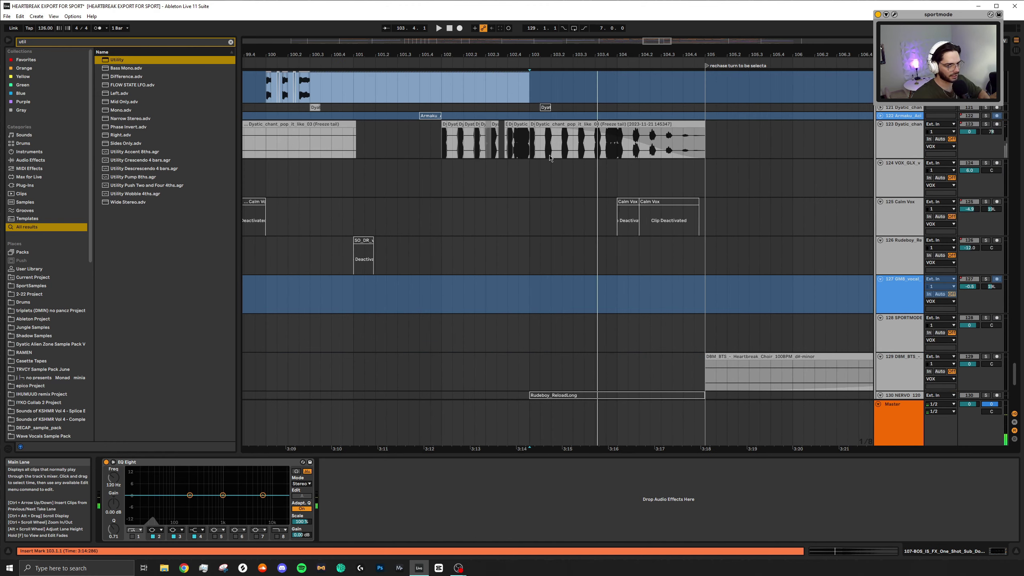
scroll(550, 157, up, 2)
drag(621, 209, 665, 209)
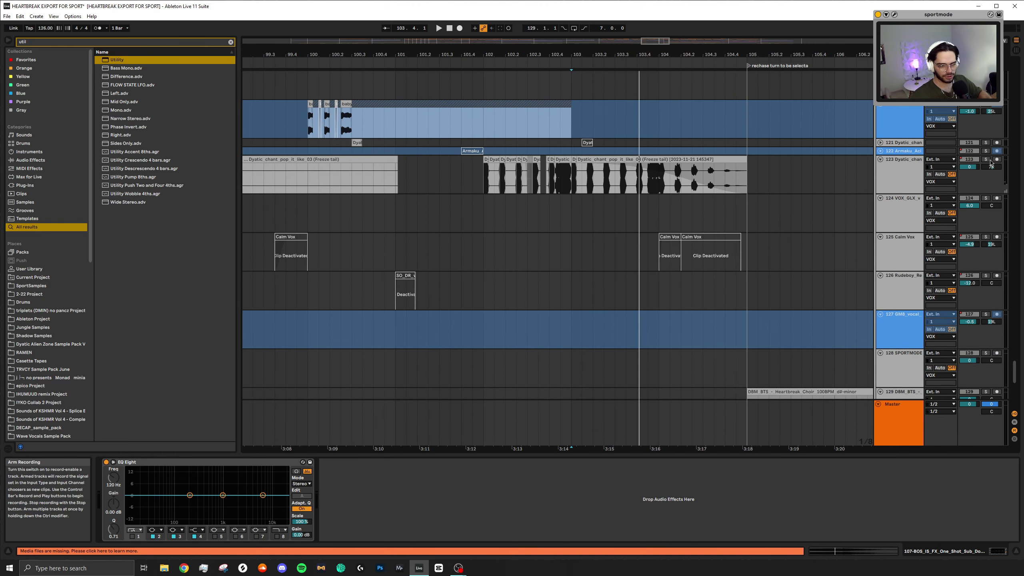
click(986, 159)
drag(746, 184, 577, 184)
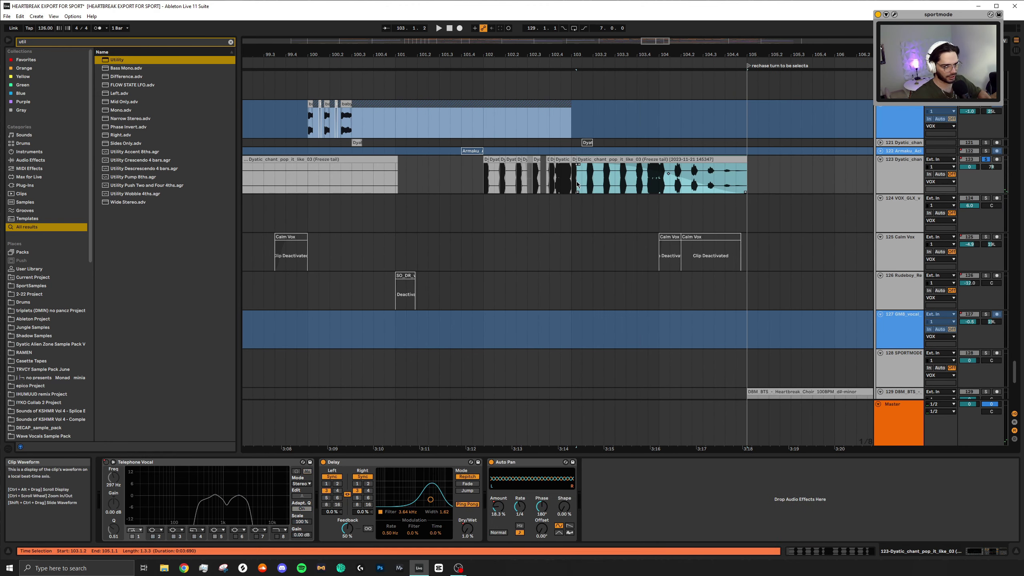
Play the chopped Dyatic chant vocals from 102.1.1, select the last clip, and examine the track's Auto Pan effect
click(485, 180)
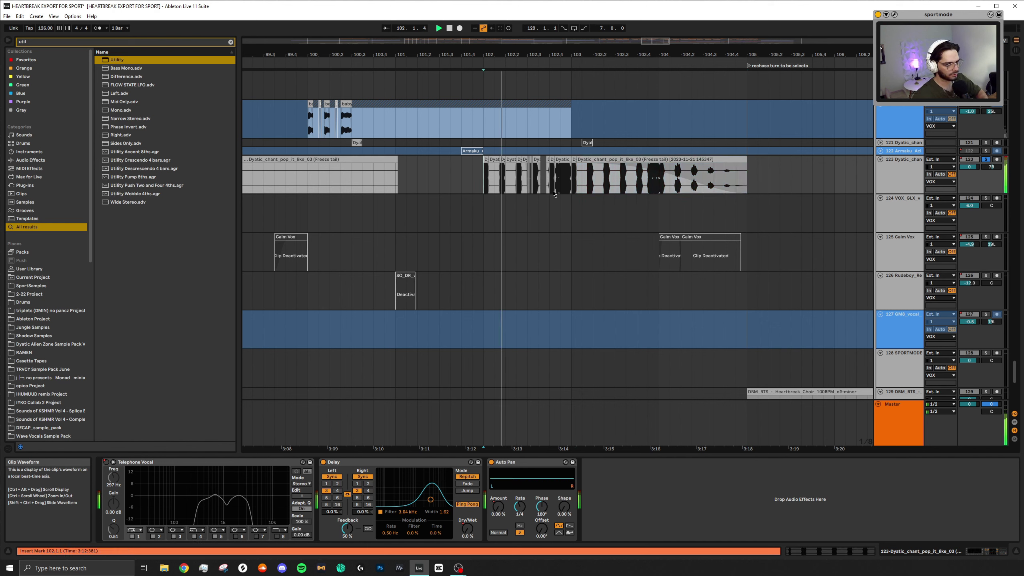
drag(576, 166, 746, 177)
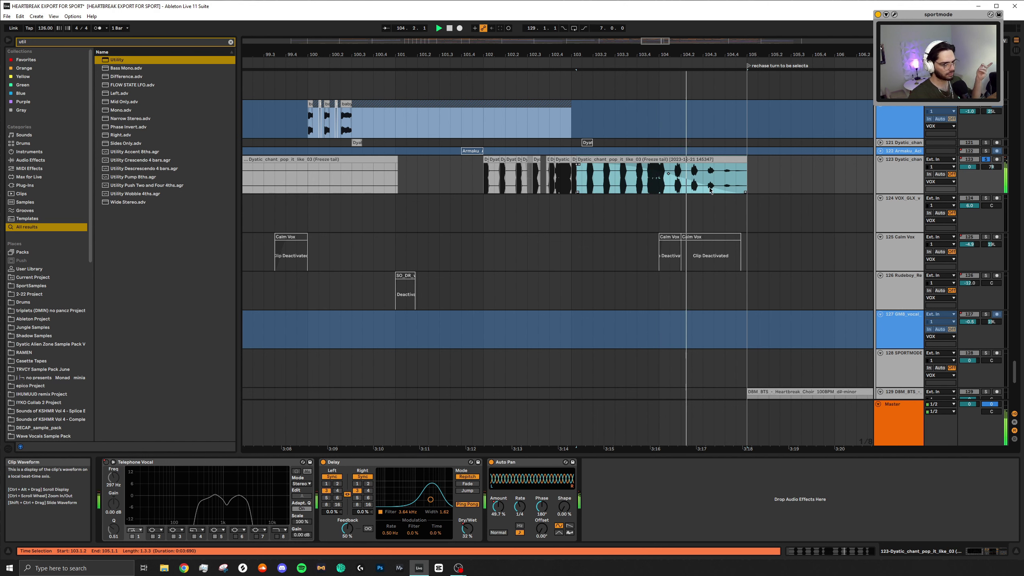
click(500, 539)
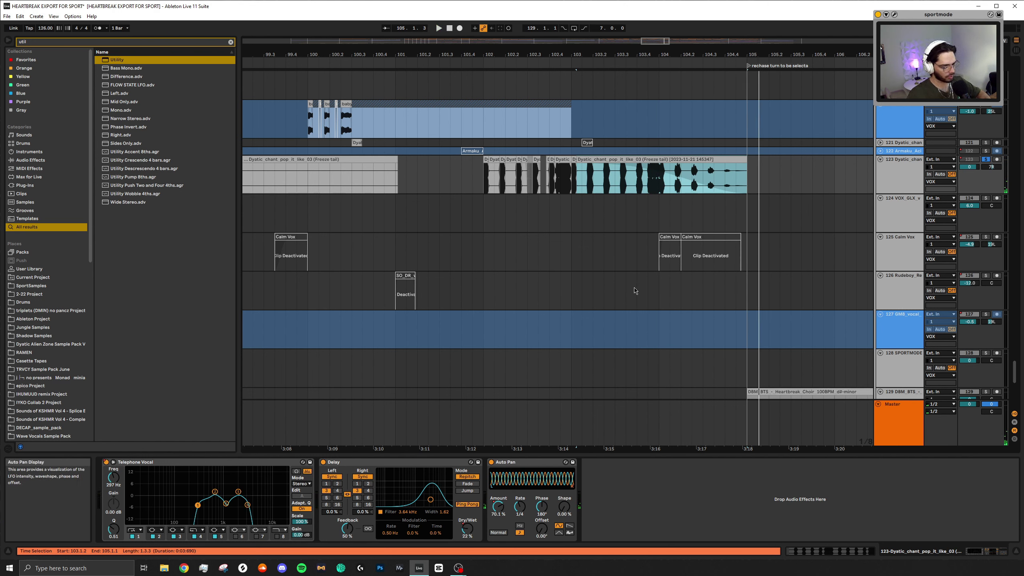
Solo the RAVE LEAD BOUNCE track and play its chopped clips from 103.1.1 up to the rechase turn
scroll(598, 244, down, 5)
scroll(602, 258, down, 3)
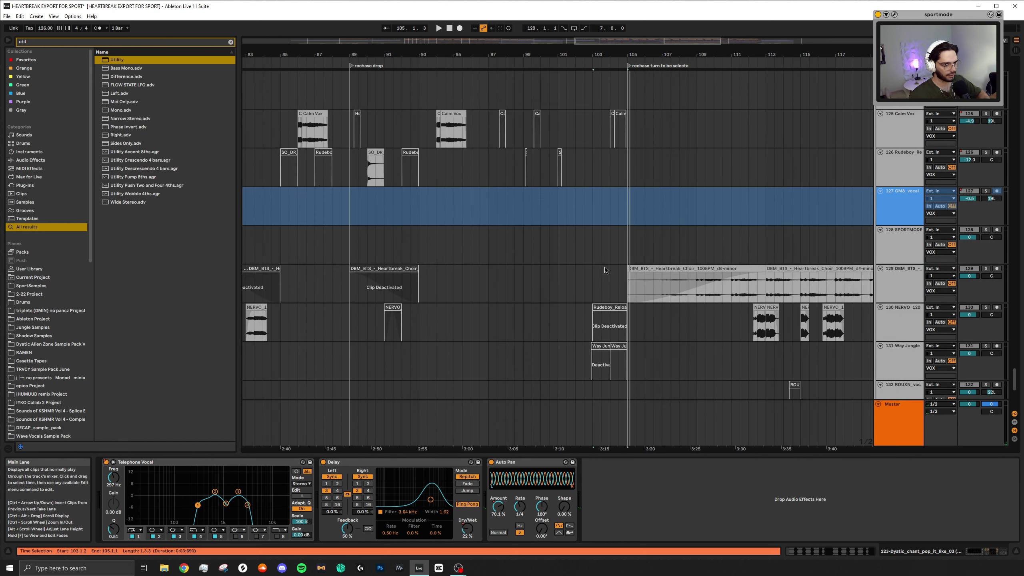
scroll(595, 252, up, 12)
click(593, 249)
scroll(593, 251, up, 6)
scroll(594, 255, up, 15)
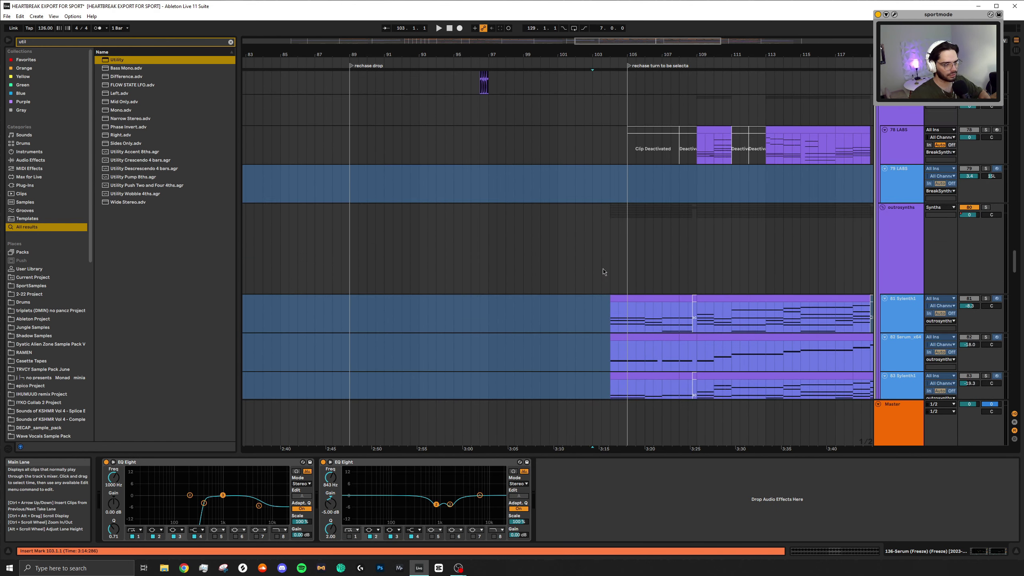
click(619, 261)
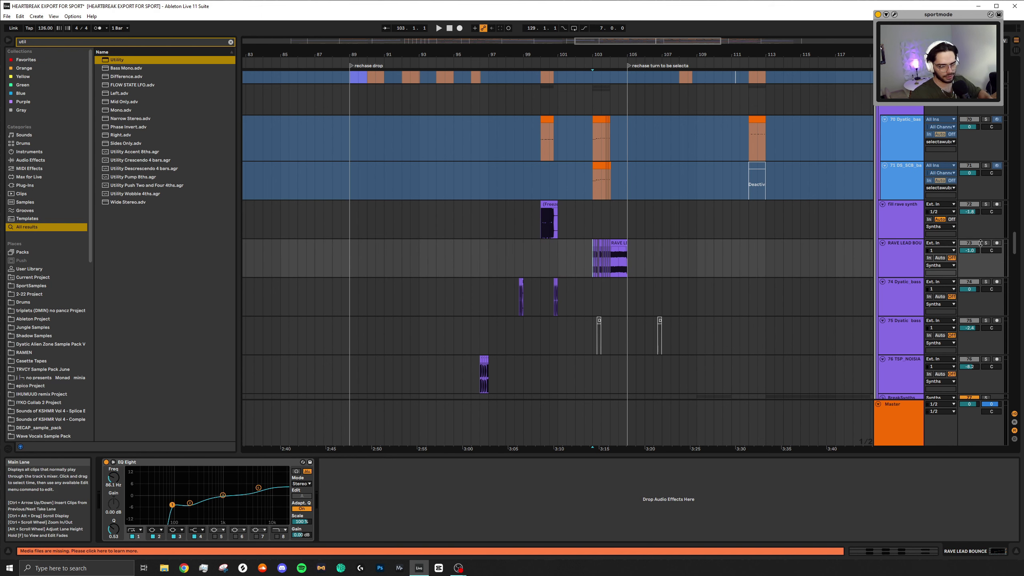
scroll(570, 278, up, 5)
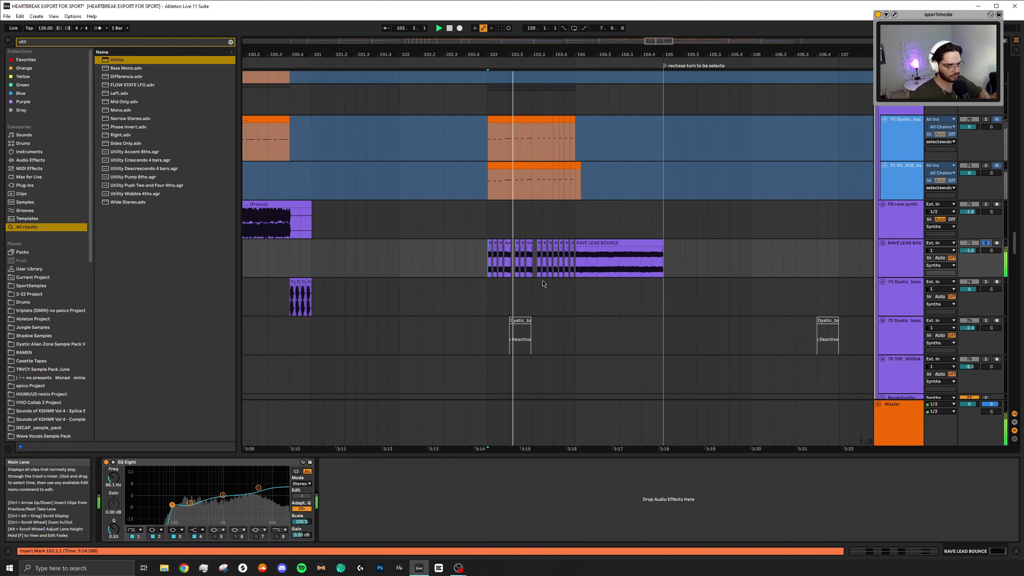
scroll(543, 283, up, 5)
scroll(543, 284, down, 5)
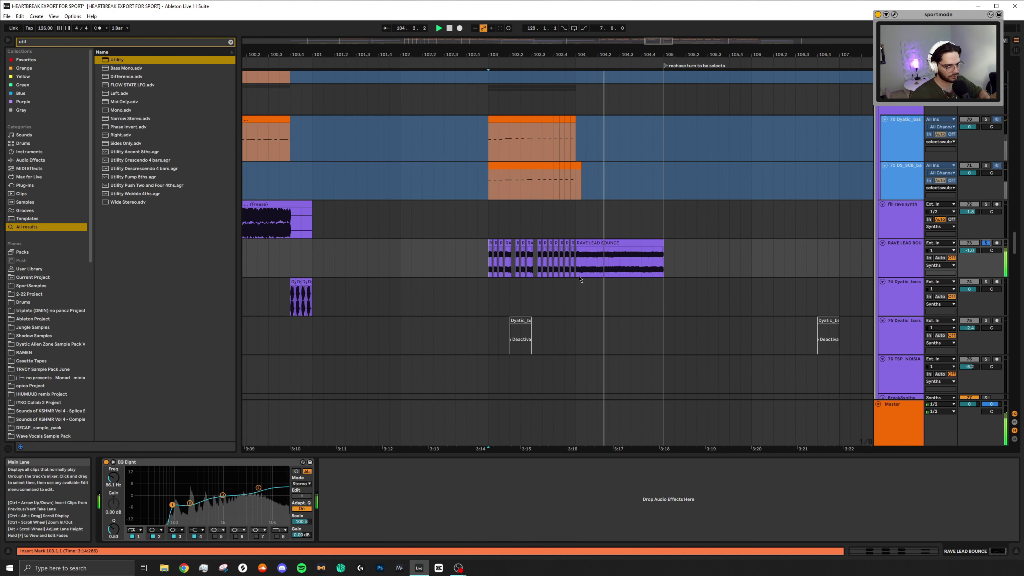
scroll(716, 250, up, 2)
key(space)
Solo the two selectawubs bass tracks, 70 and 71, in place of the rave lead and play them from 103.1.1
click(986, 236)
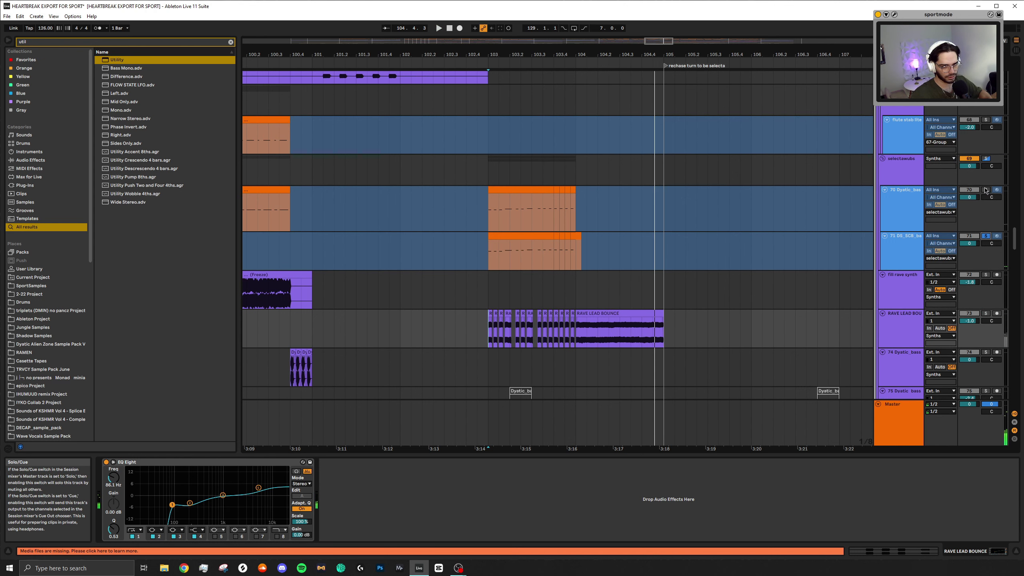
click(985, 191)
key(space)
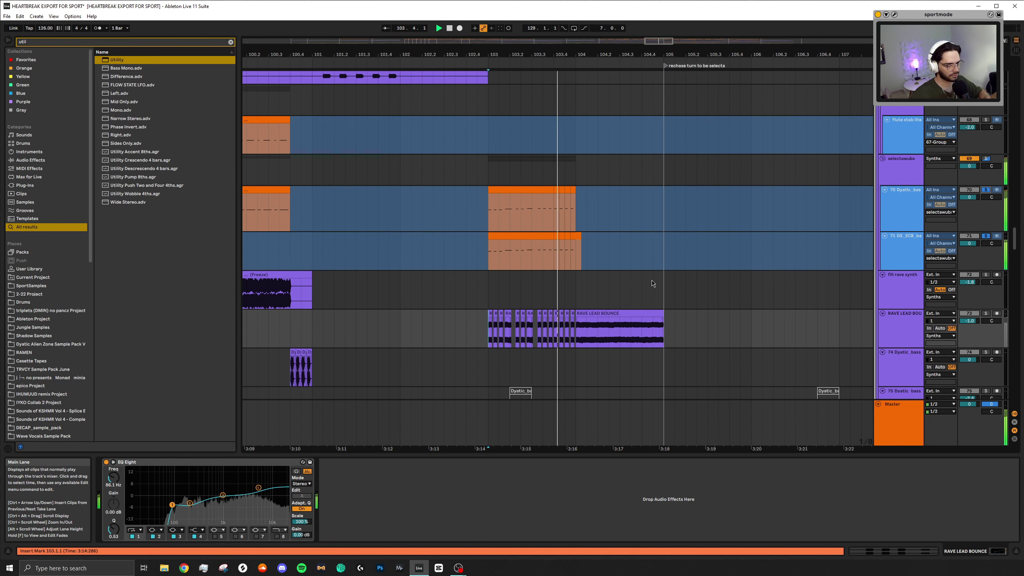
scroll(644, 281, up, 20)
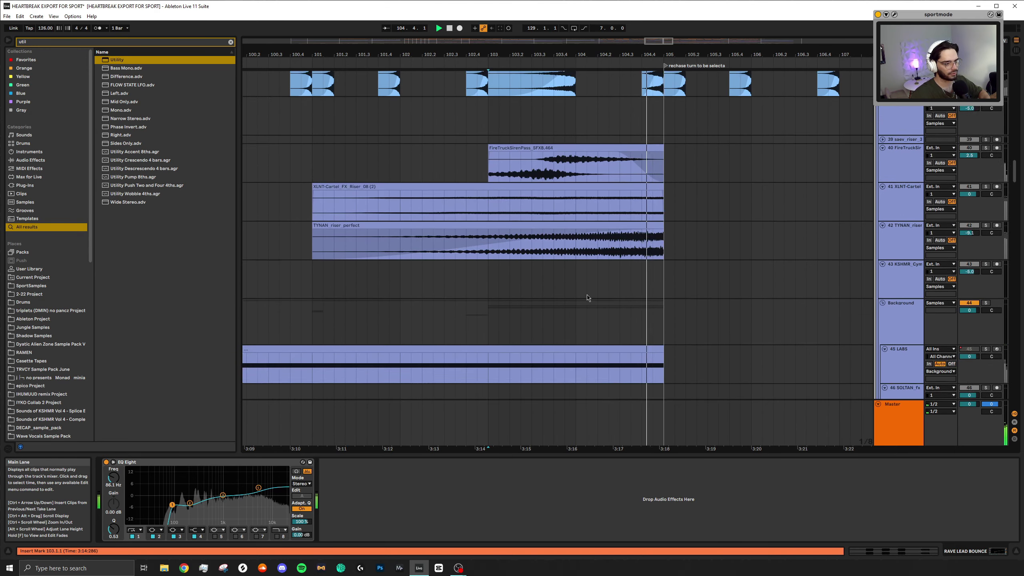
scroll(587, 298, up, 3)
scroll(587, 298, down, 2)
key(space)
Select the FireTruckSirenPass clip at 103.1.1, solo its track, and play it up to the rechase turn
click(587, 289)
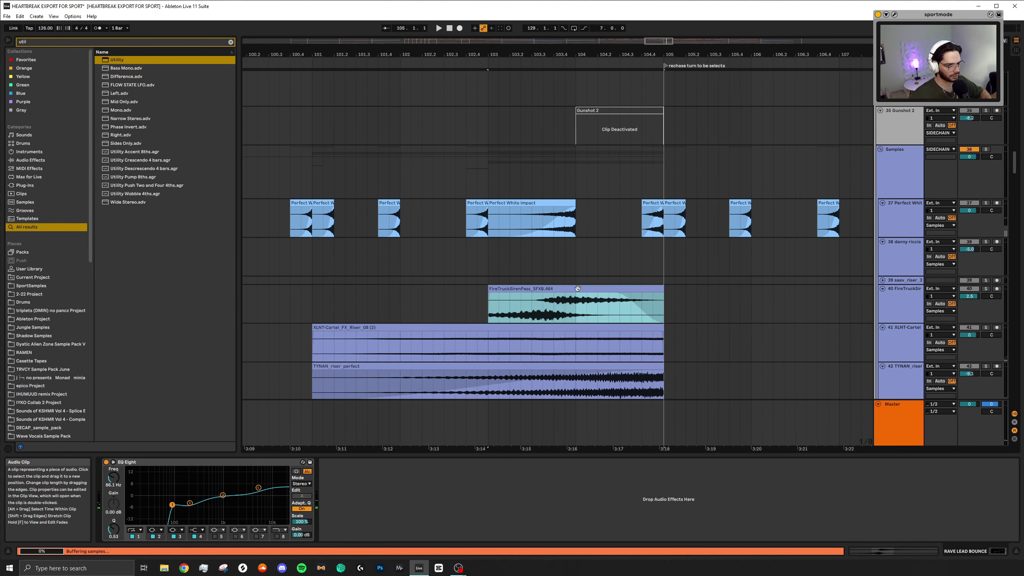
click(987, 289)
key(space)
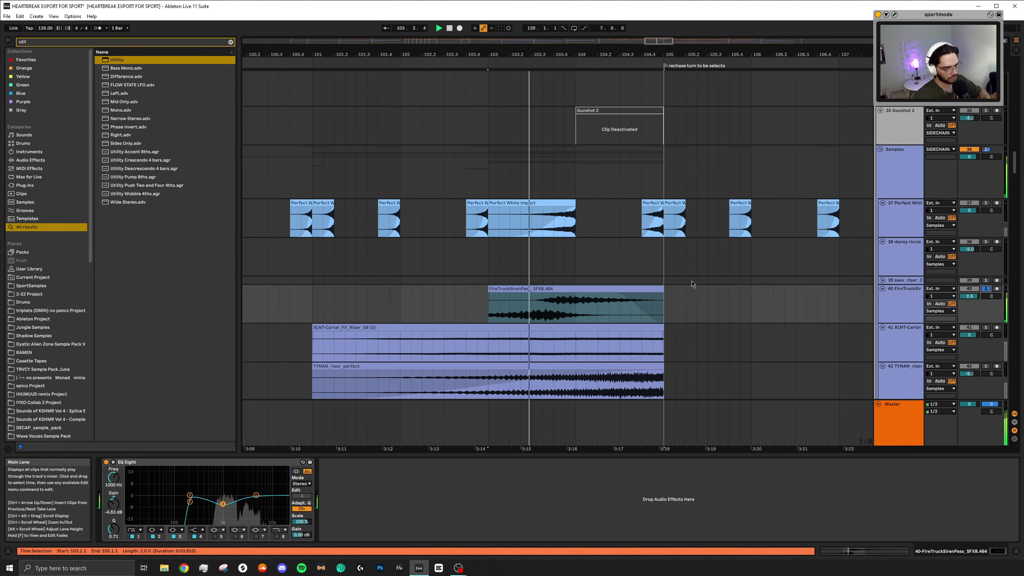
scroll(692, 284, down, 5)
scroll(686, 282, up, 12)
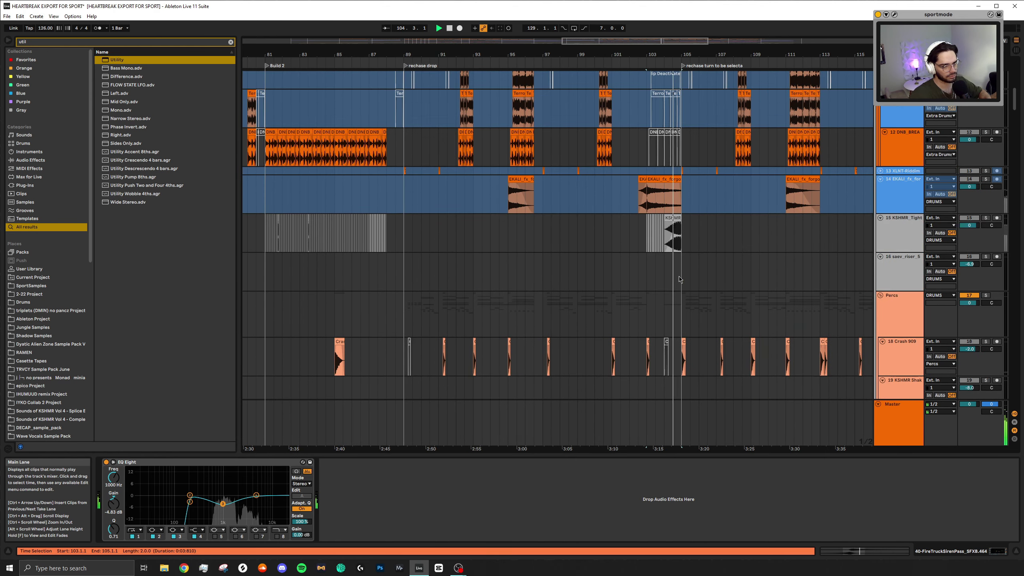
scroll(680, 278, up, 3)
key(space)
Select the KSHMR_Tight_Snare clip at 104.1.1, solo its track, and play it up to the rechase turn
scroll(666, 357, up, 5)
click(742, 362)
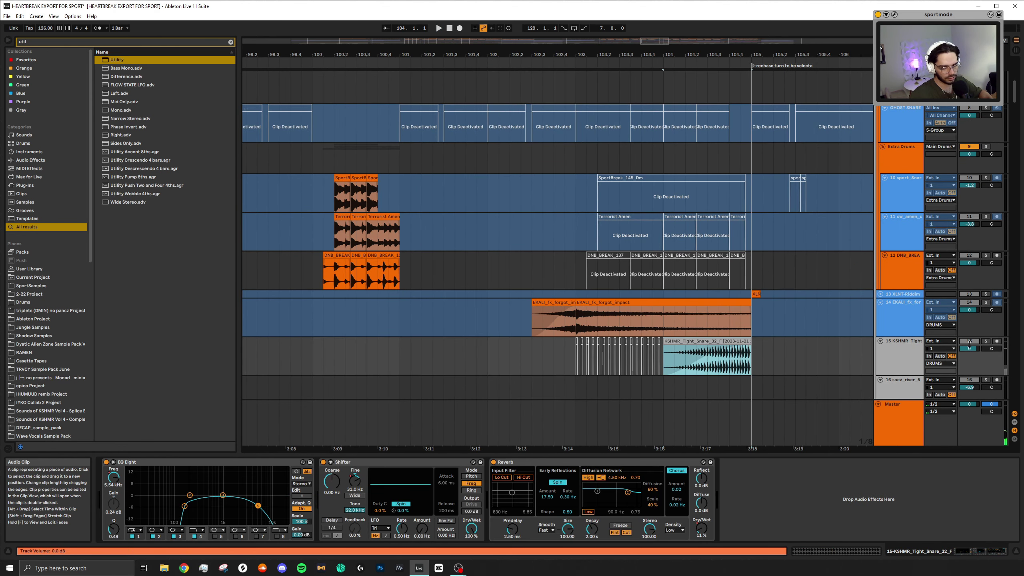
key(space)
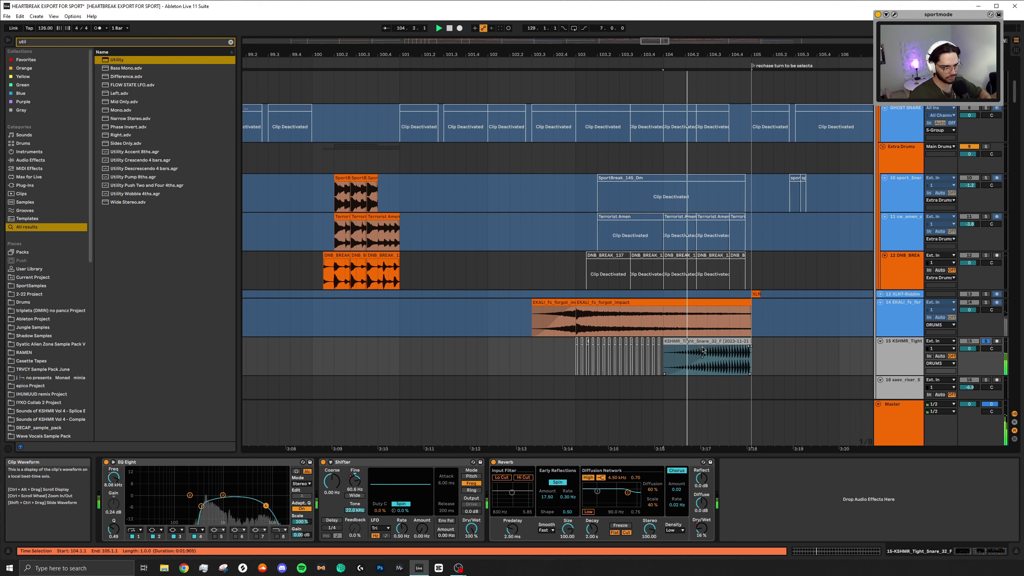
Play the arrangement from 103.1.1 with the snare solo off and examine the drum tracks before the rechase turn
scroll(716, 320, up, 6)
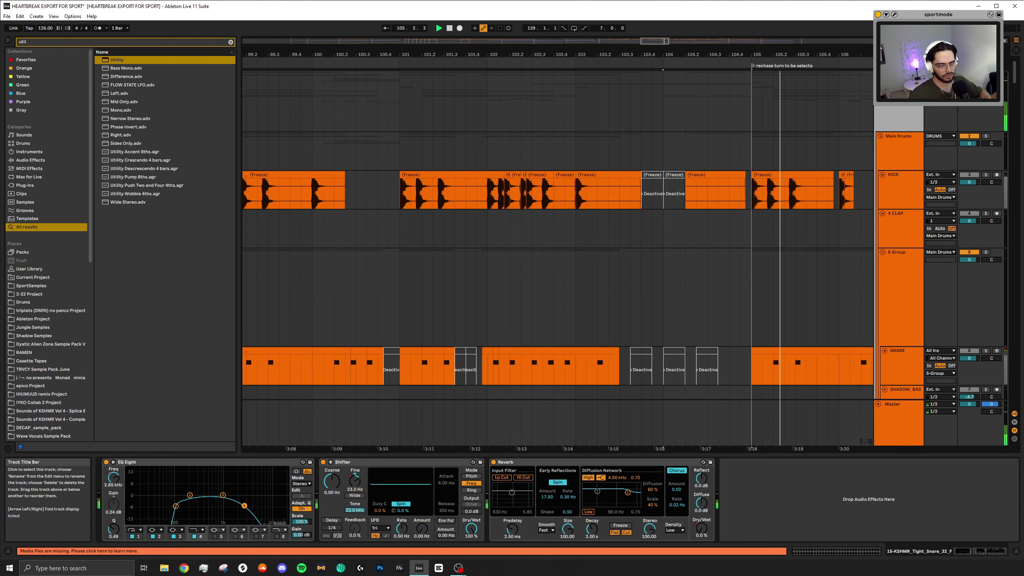
click(579, 107)
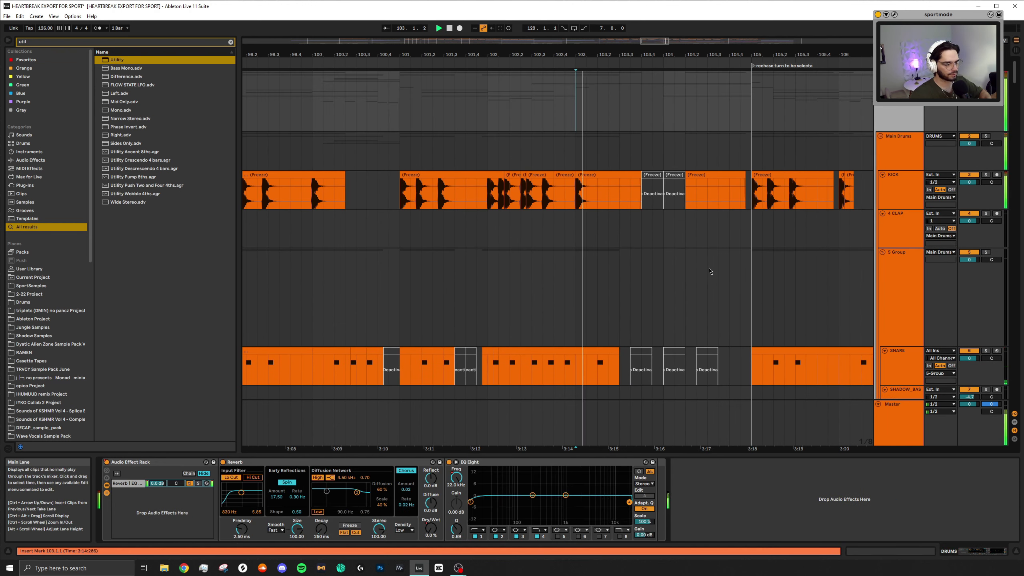
key(space)
scroll(713, 313, down, 10)
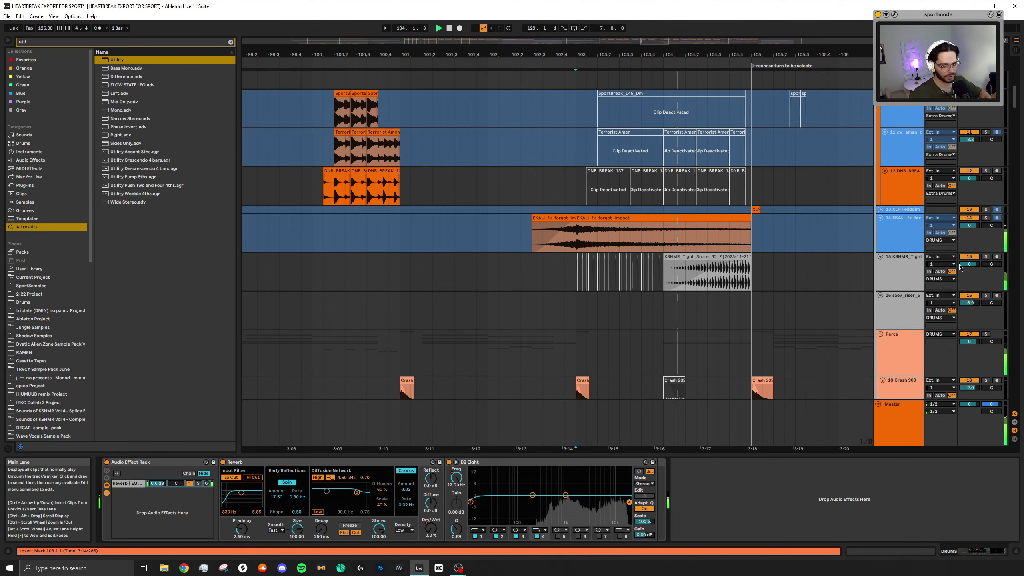
key(space)
Play from 103.1.1 on the saev_riser track and examine the crash and deactivated percussion loops leading into the turn
click(586, 308)
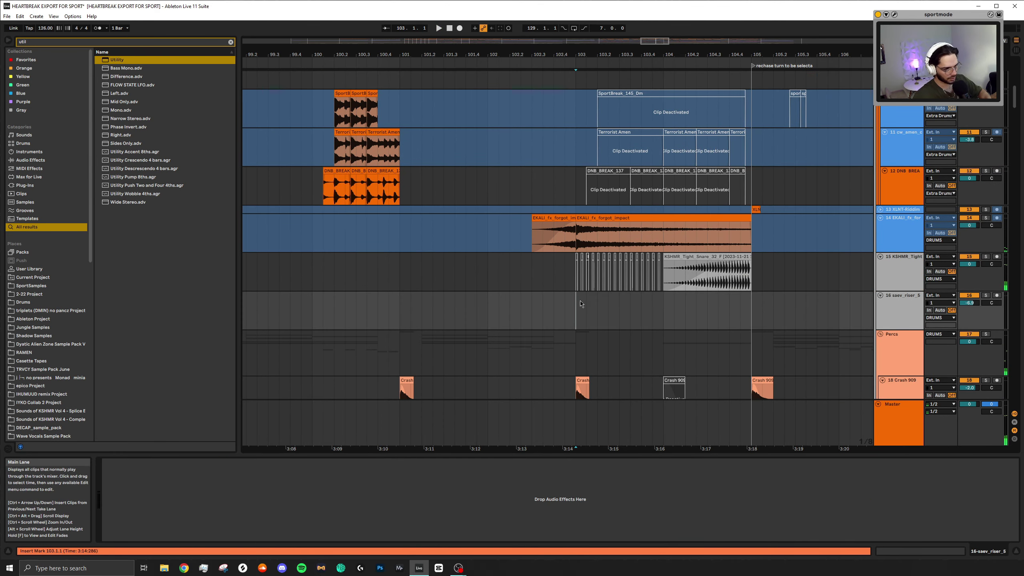
key(minus)
key(minus)
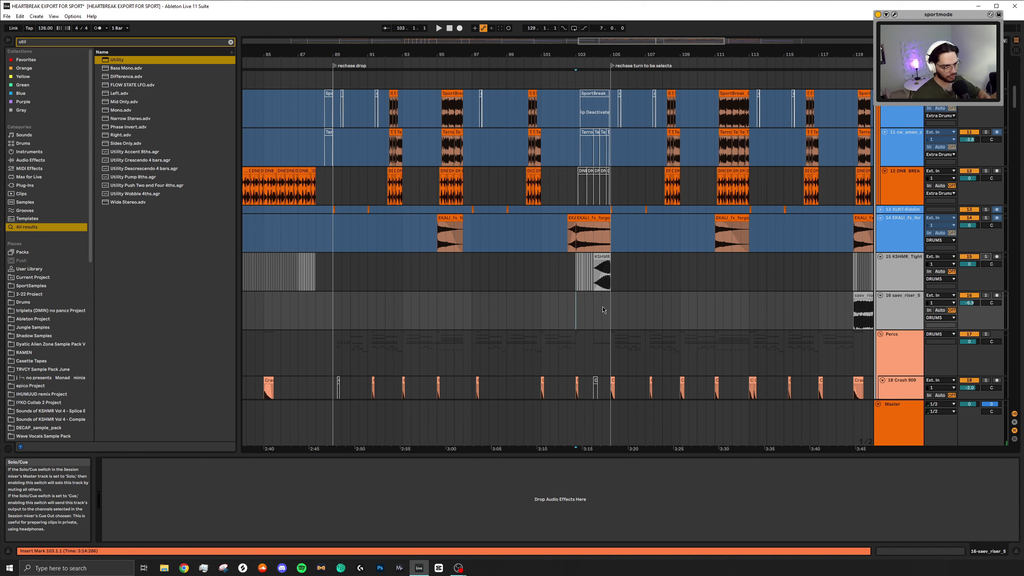
scroll(603, 310, up, 5)
scroll(501, 316, down, 3)
scroll(474, 313, left, 2)
key(space)
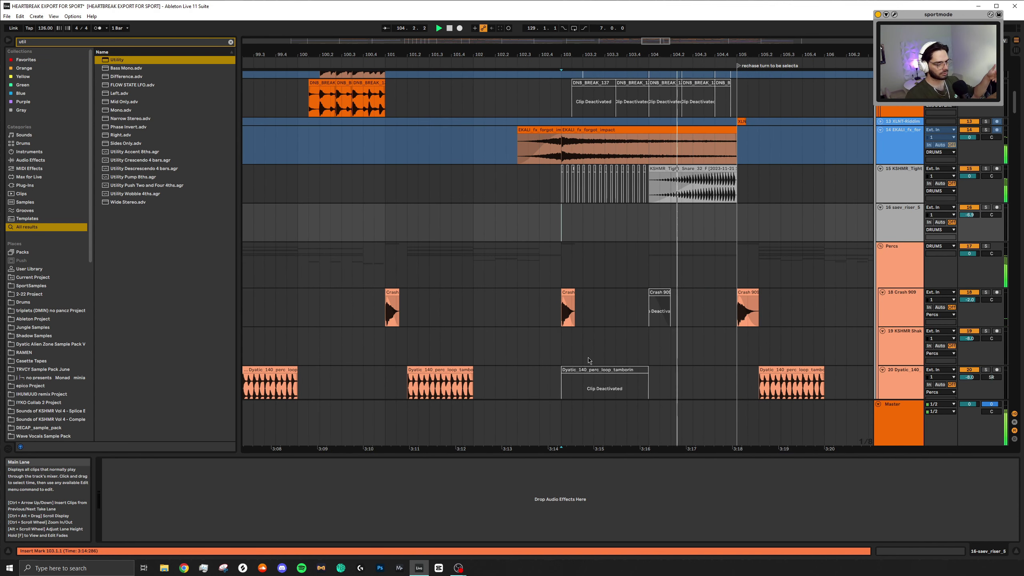
scroll(670, 366, down, 12)
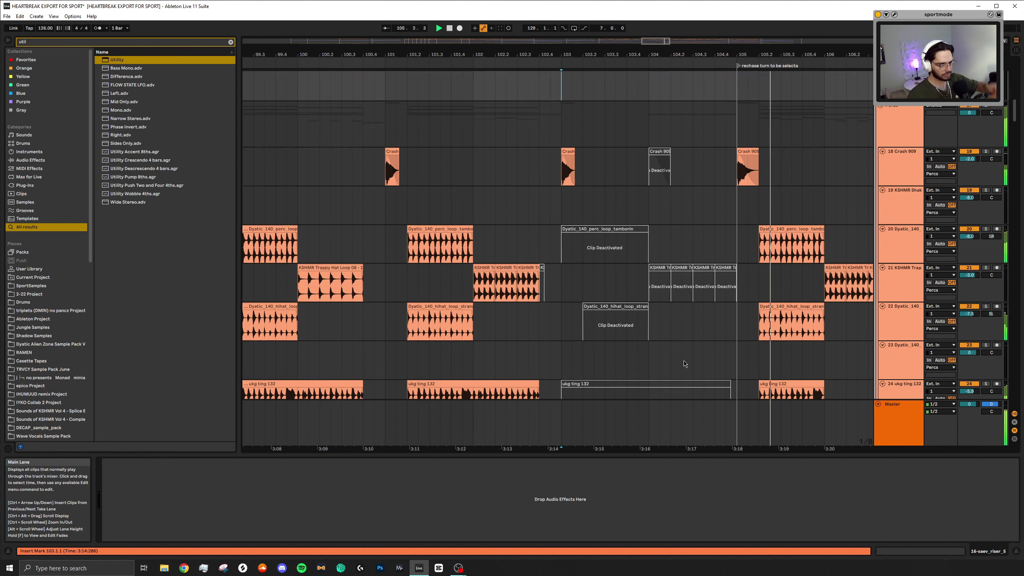
key(space)
Solo the outrosynths group, play it from 104.1.1, and examine its device chain through to the Auto Filter
scroll(682, 360, down, 5)
scroll(678, 325, down, 15)
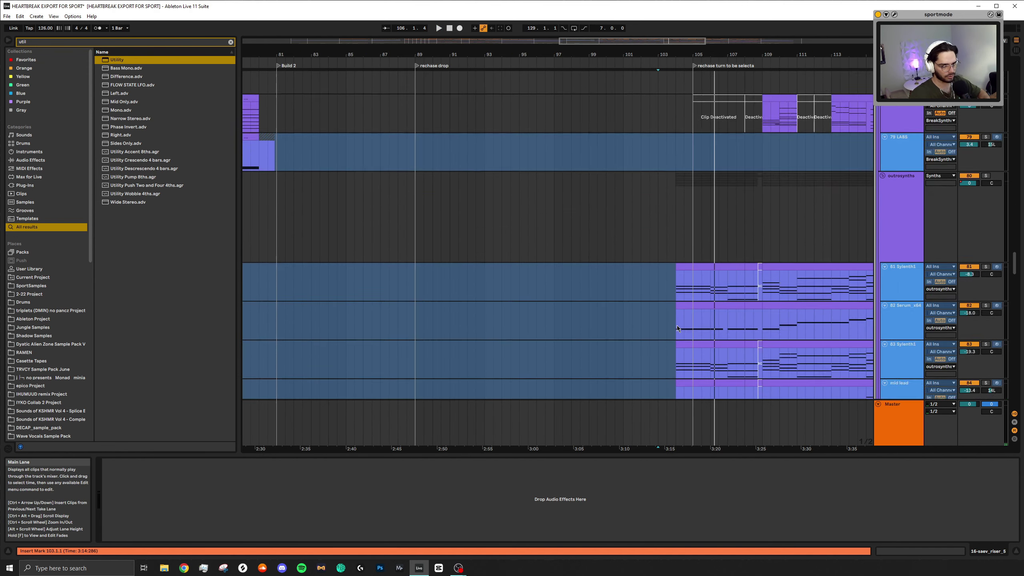
click(680, 166)
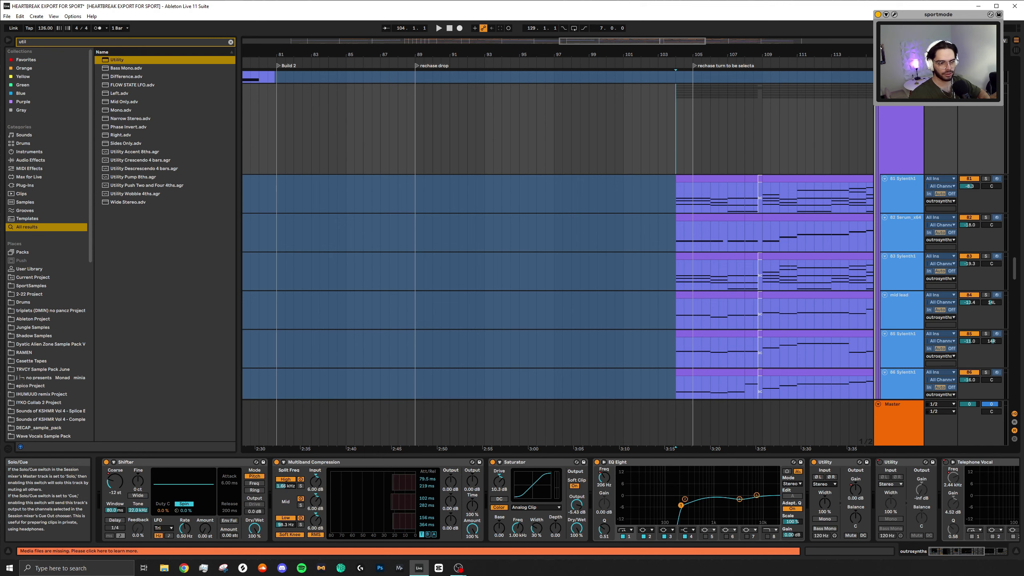
scroll(782, 347, right, 5)
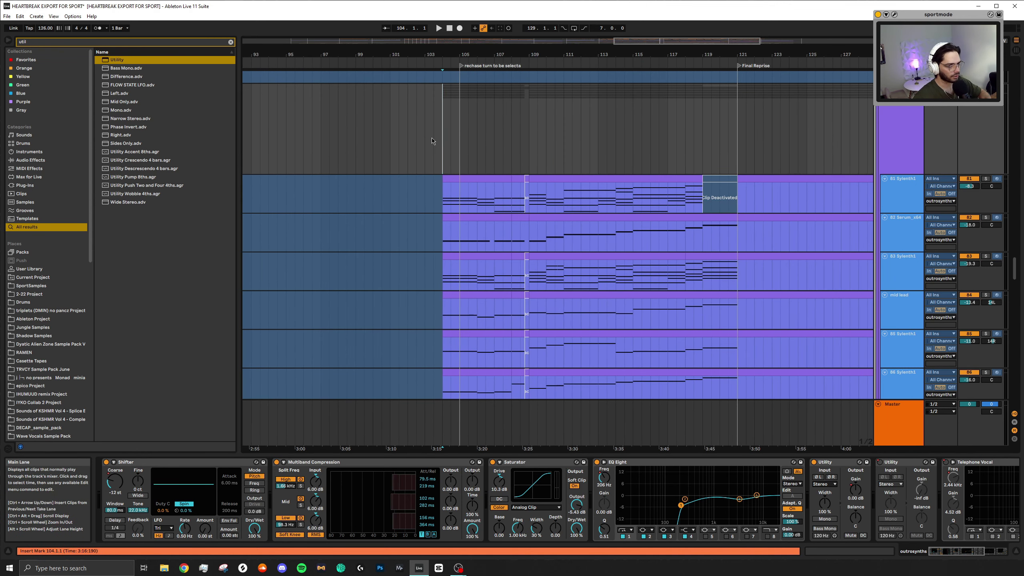
scroll(443, 166, up, 5)
key(space)
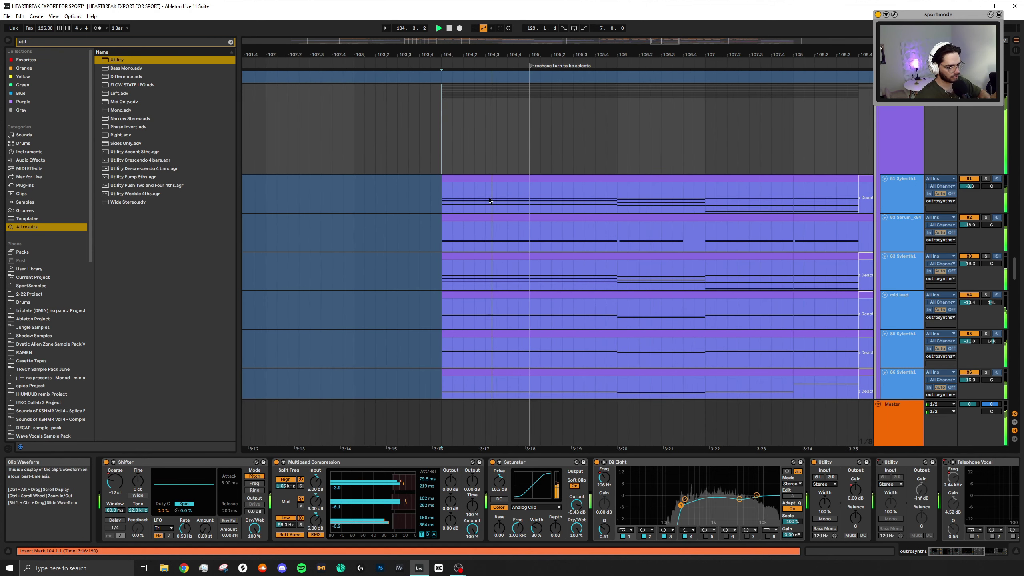
click(1017, 549)
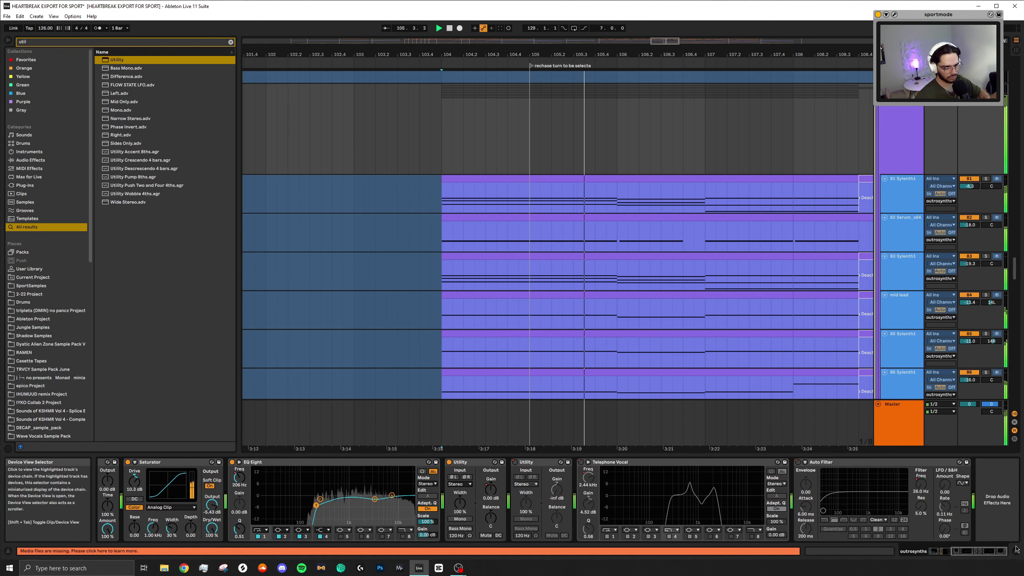
key(space)
key(space)
key(space)
Play the outrosynths group from 113.1.1 within the rechase turn section
scroll(568, 126, down, 5)
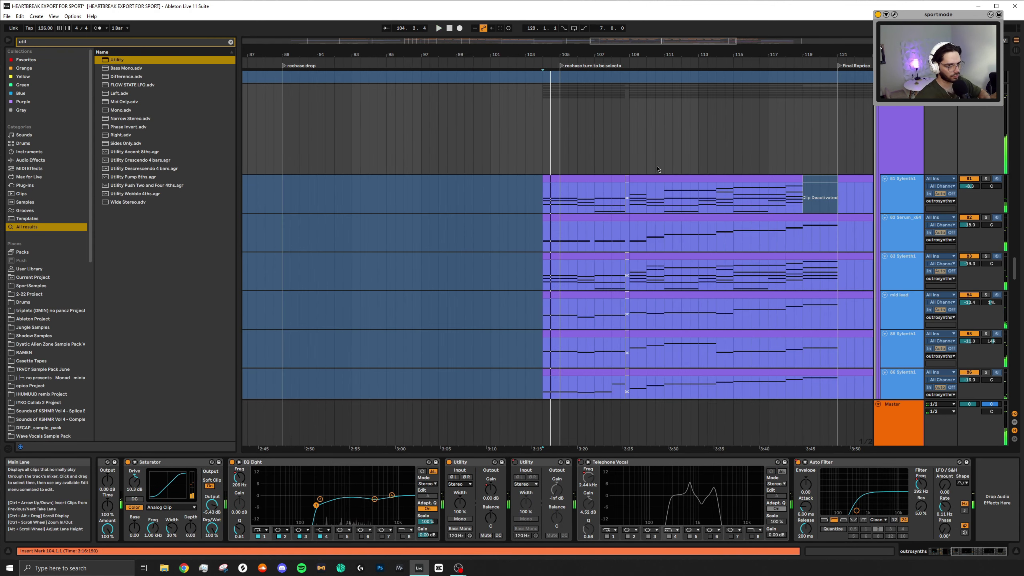
drag(637, 208, 350, 202)
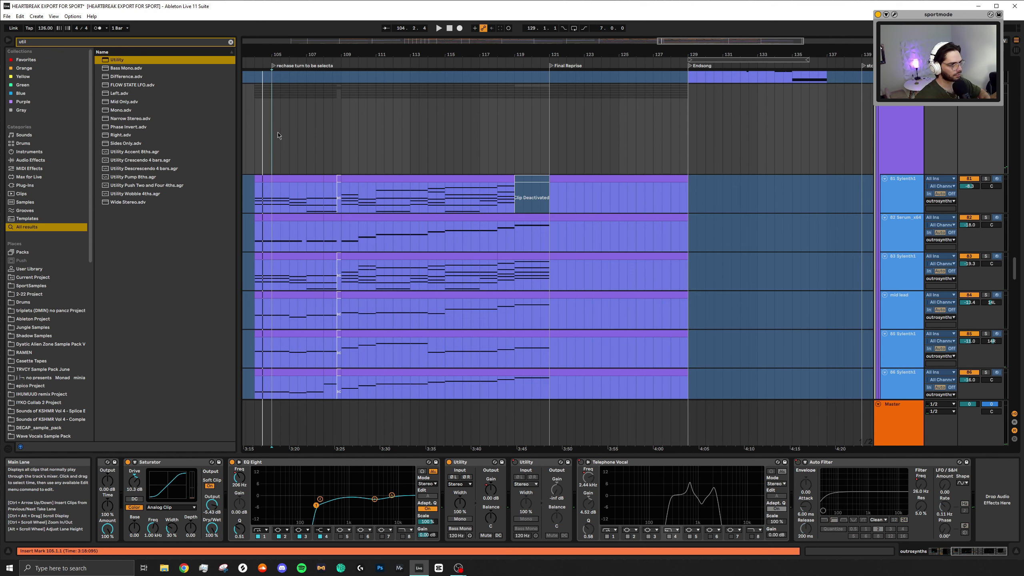
drag(277, 135, 550, 150)
click(410, 159)
key(space)
drag(383, 182, 500, 247)
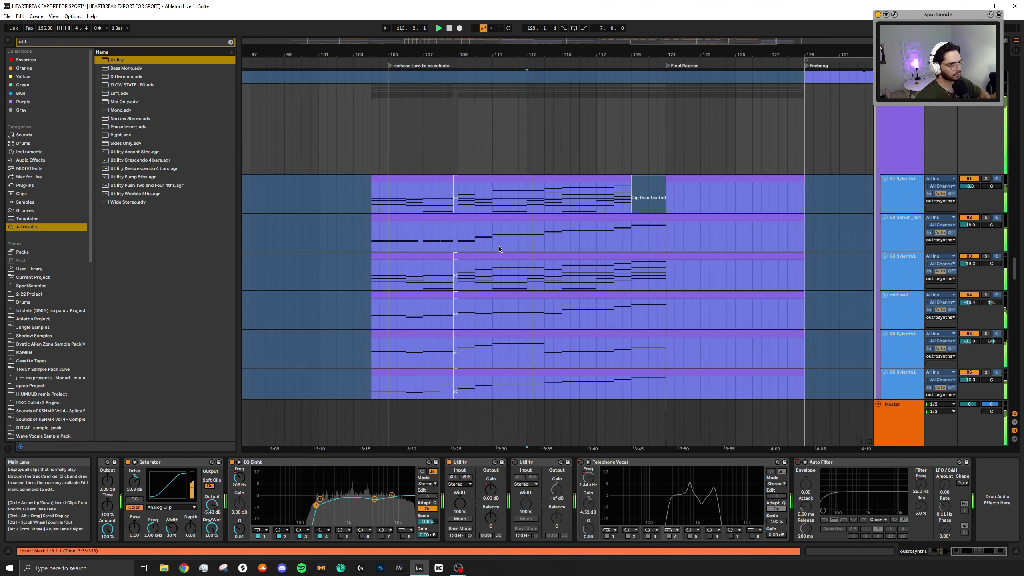
scroll(654, 165, down, 8)
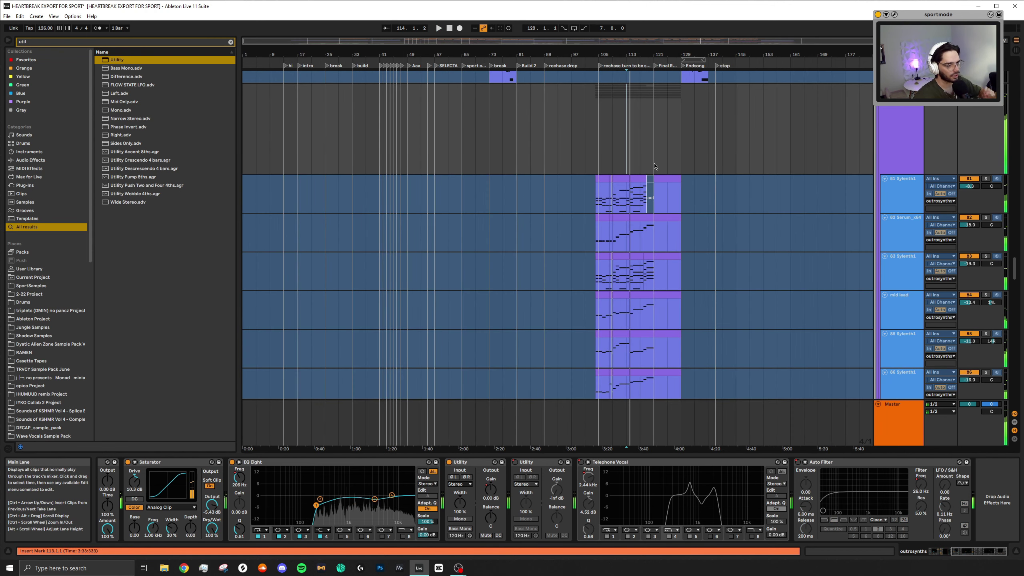
Select the outrosynths range from 105.1.1 to 121.1.1, covering the whole rechase turn section
scroll(657, 170, down, 2)
scroll(627, 208, up, 8)
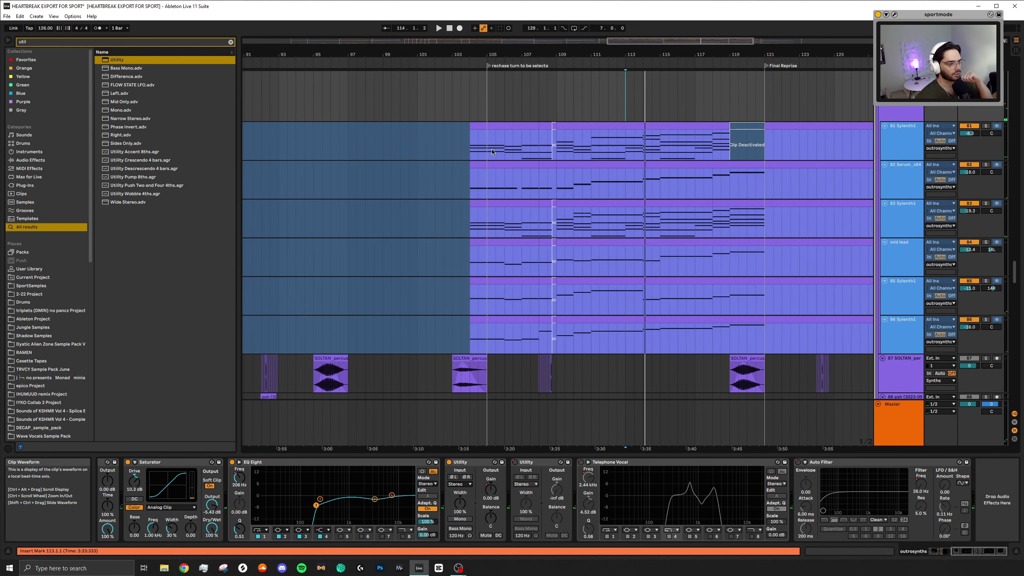
drag(495, 145, 753, 185)
scroll(629, 193, down, 8)
scroll(629, 194, up, 3)
drag(599, 240, 655, 244)
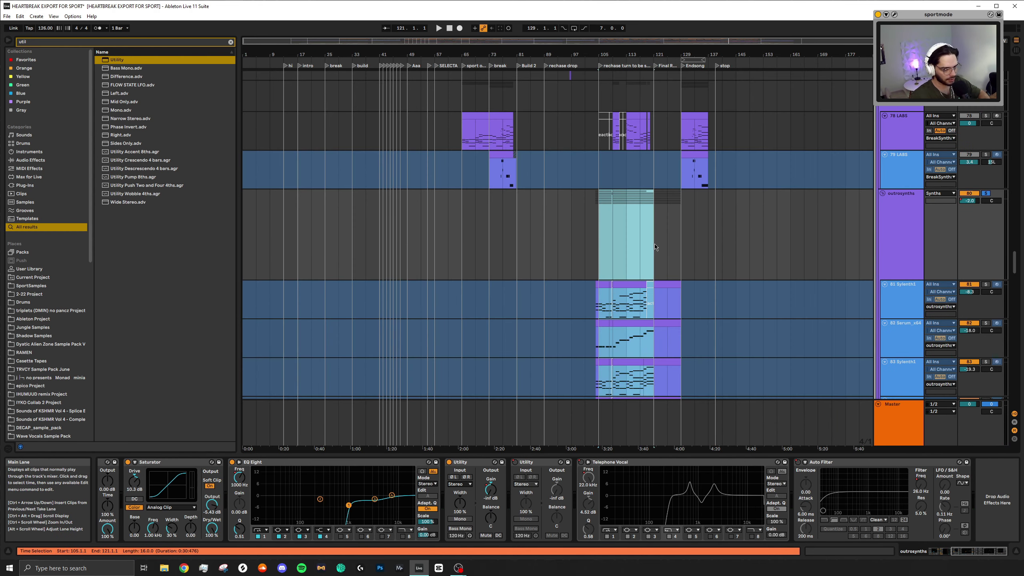
Select the outrosynths range from 89.1.1 to 121.1.1, followed by the Final Reprise range from 121.1.1 to 129.1.1
drag(542, 235, 654, 250)
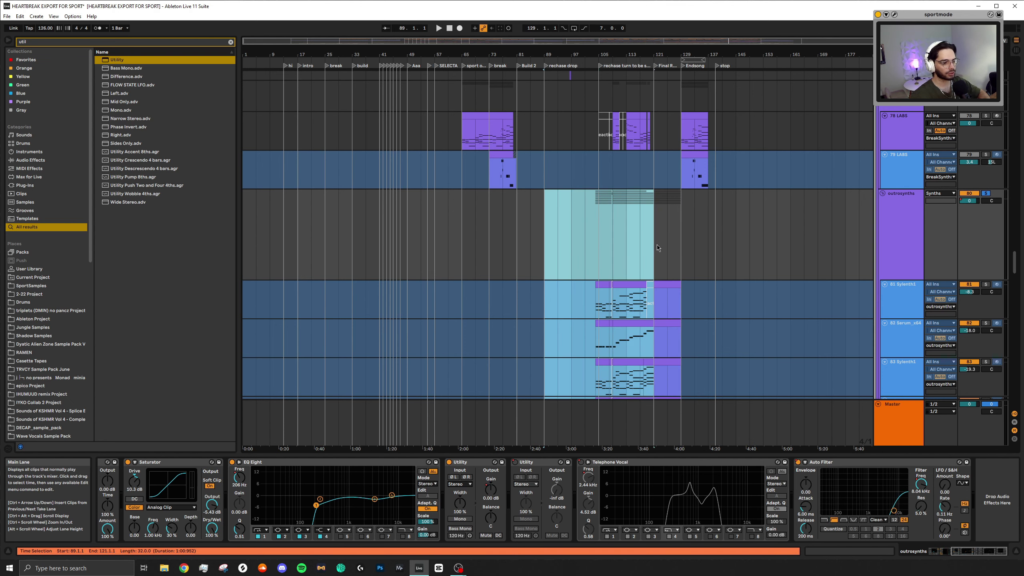
scroll(653, 262, up, 5)
scroll(581, 259, right, 3)
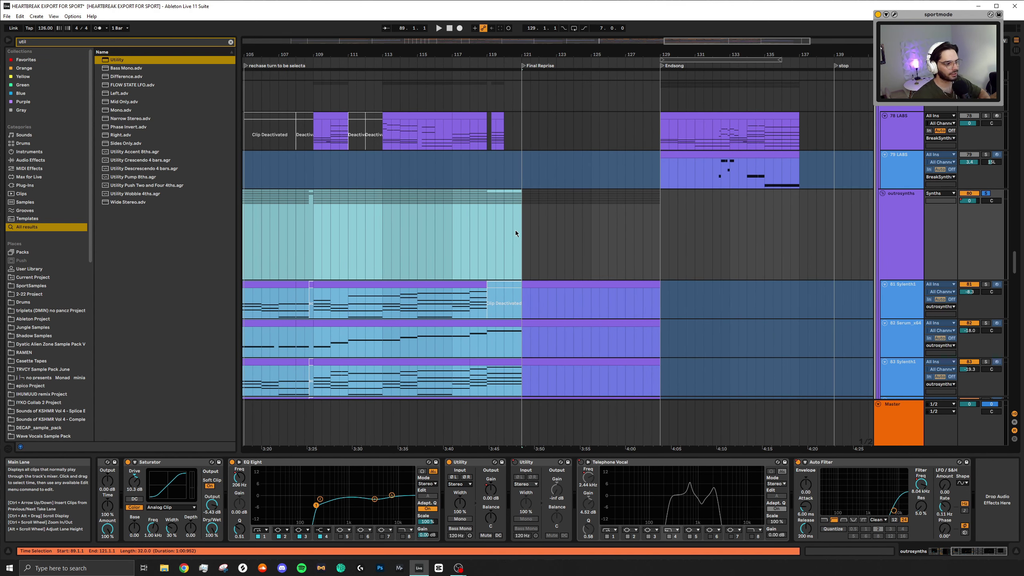
drag(524, 235, 658, 256)
scroll(616, 268, up, 3)
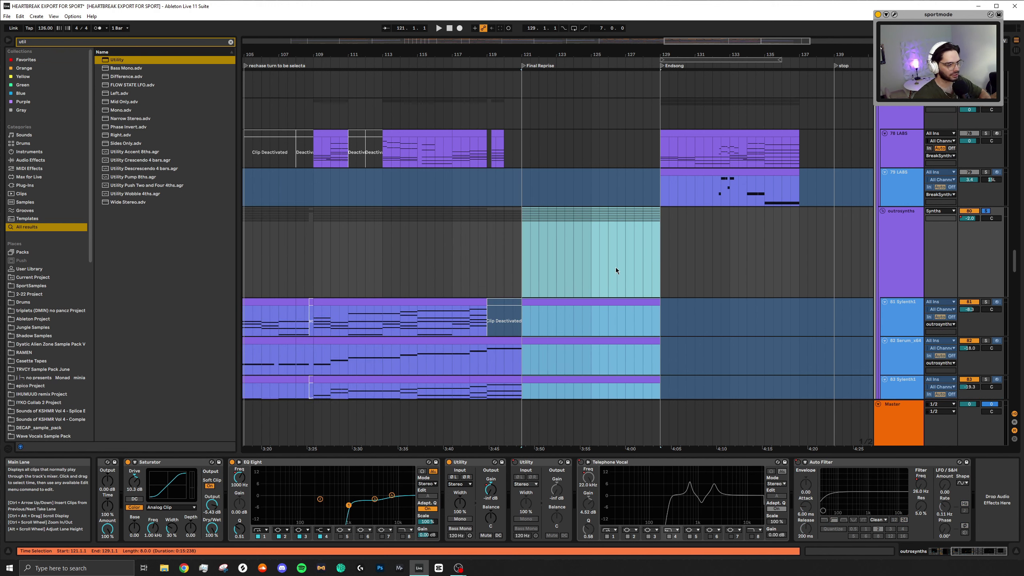
Unsolo the outrosynths group and play the full arrangement from 119.1.1 into the Final Reprise
scroll(625, 277, left, 3)
scroll(642, 292, down, 2)
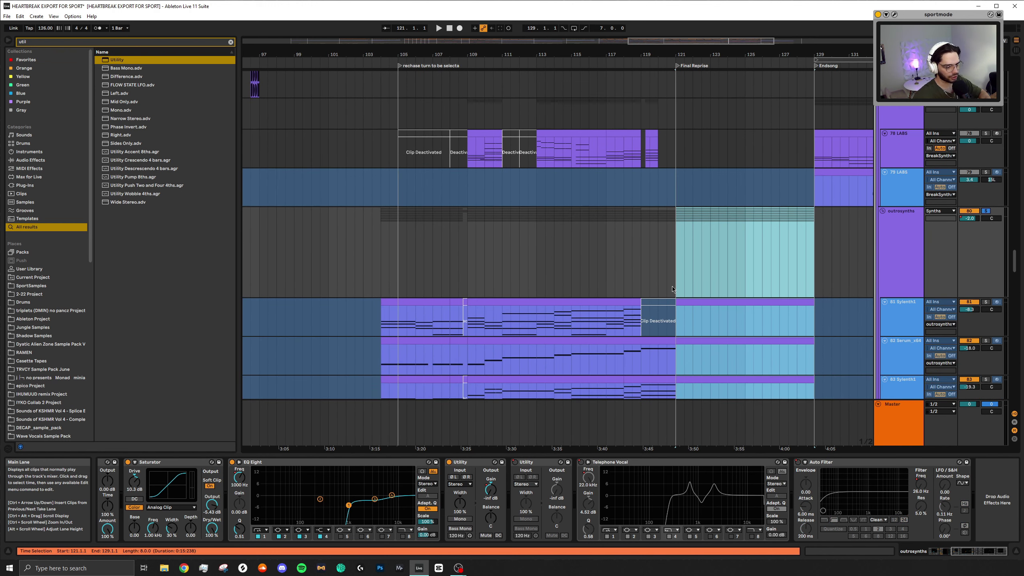
click(642, 277)
scroll(704, 262, down, 6)
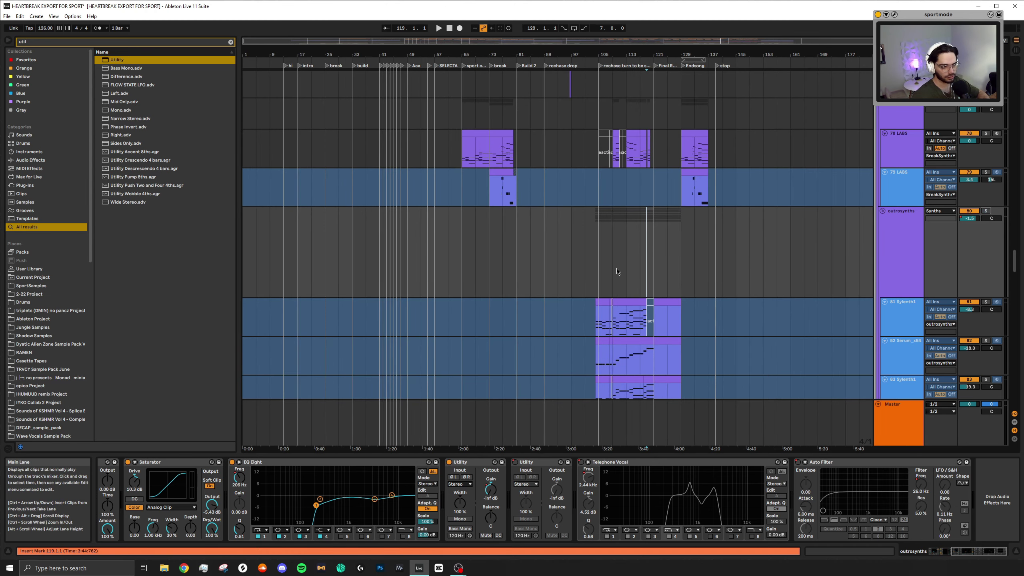
scroll(681, 295, up, 6)
scroll(681, 295, right, 7)
key(space)
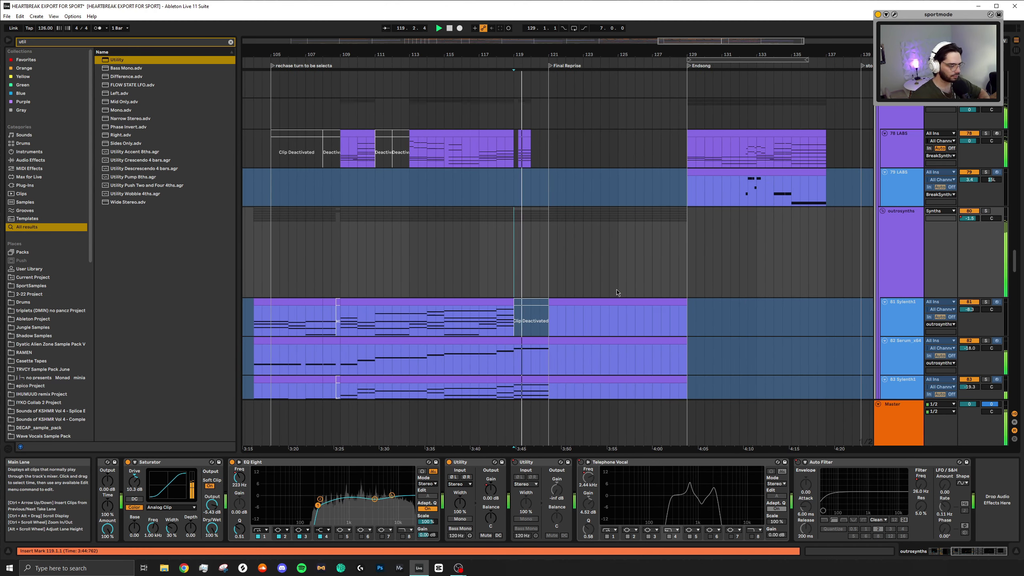
scroll(616, 296, down, 2)
scroll(616, 295, down, 2)
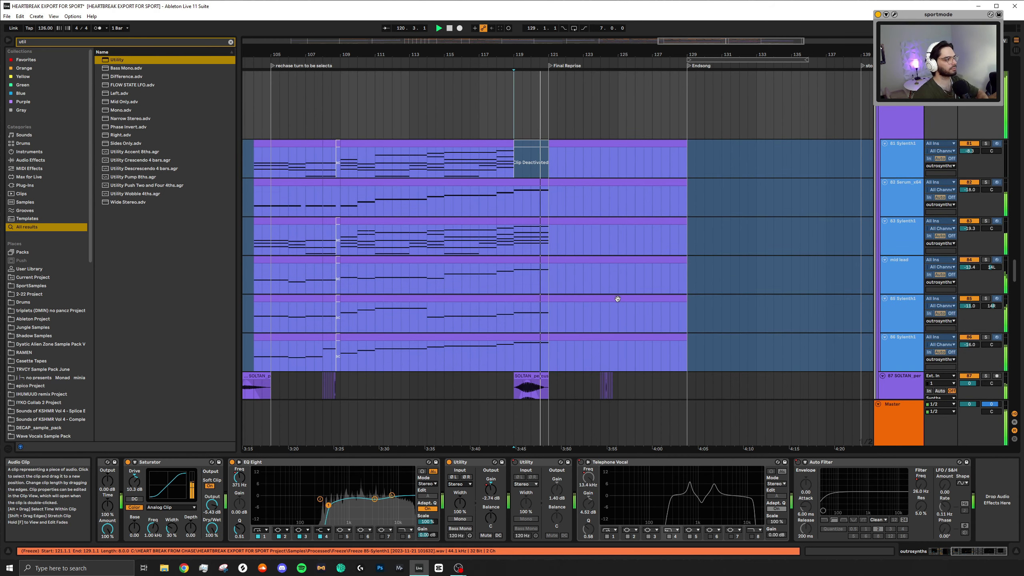
Examine the synth, mid bass, sub and vocal tracks while the Final Reprise plays into the Endsong, and stop playback
scroll(617, 295, up, 2)
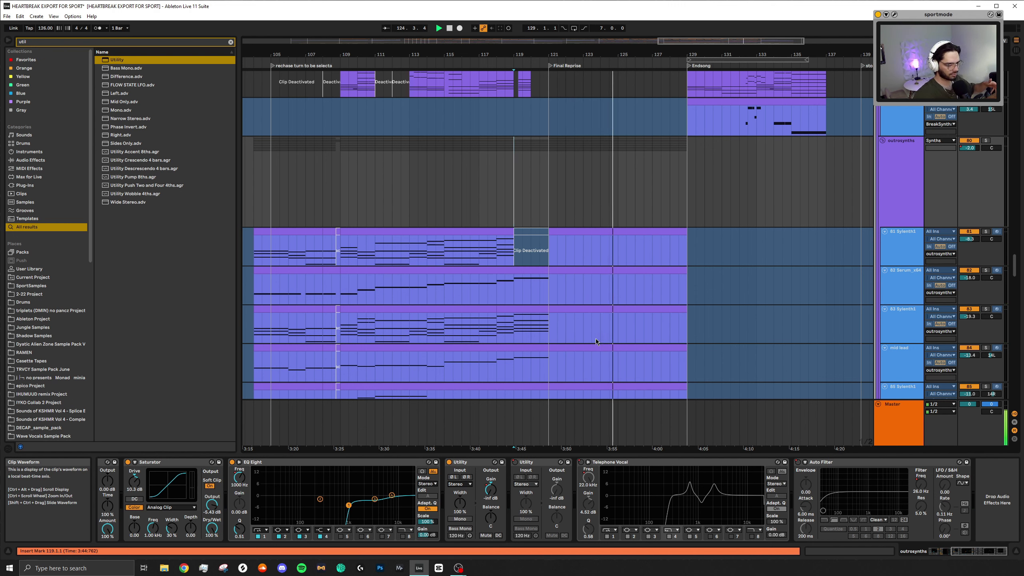
scroll(596, 339, up, 4)
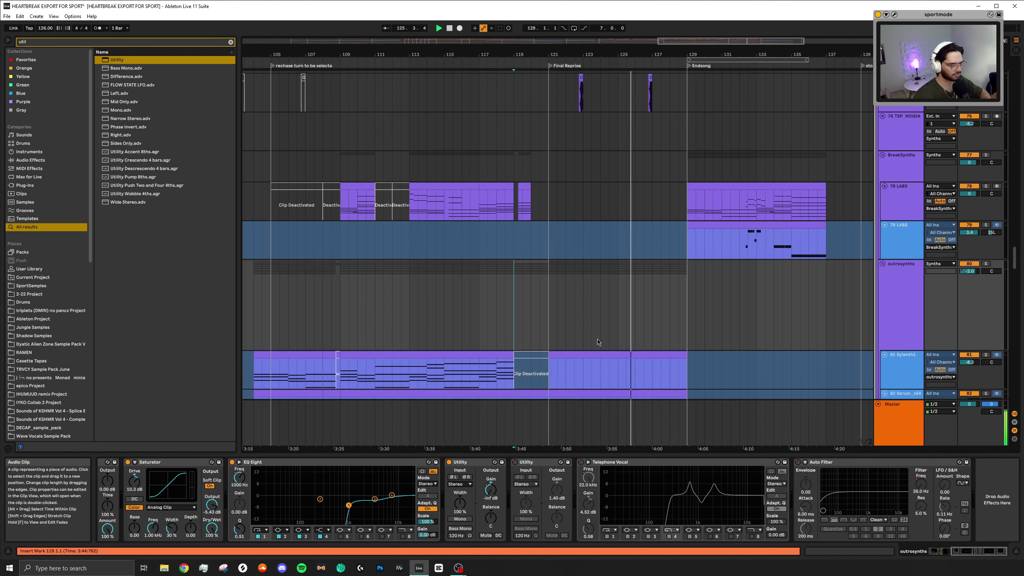
scroll(598, 342, up, 1)
scroll(629, 337, up, 4)
scroll(659, 331, down, 3)
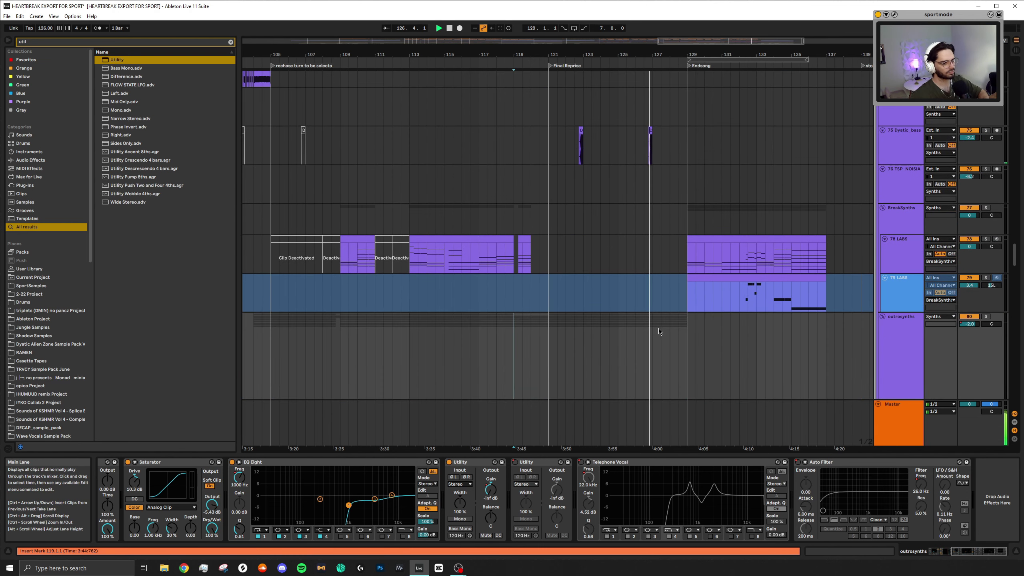
scroll(658, 329, down, 20)
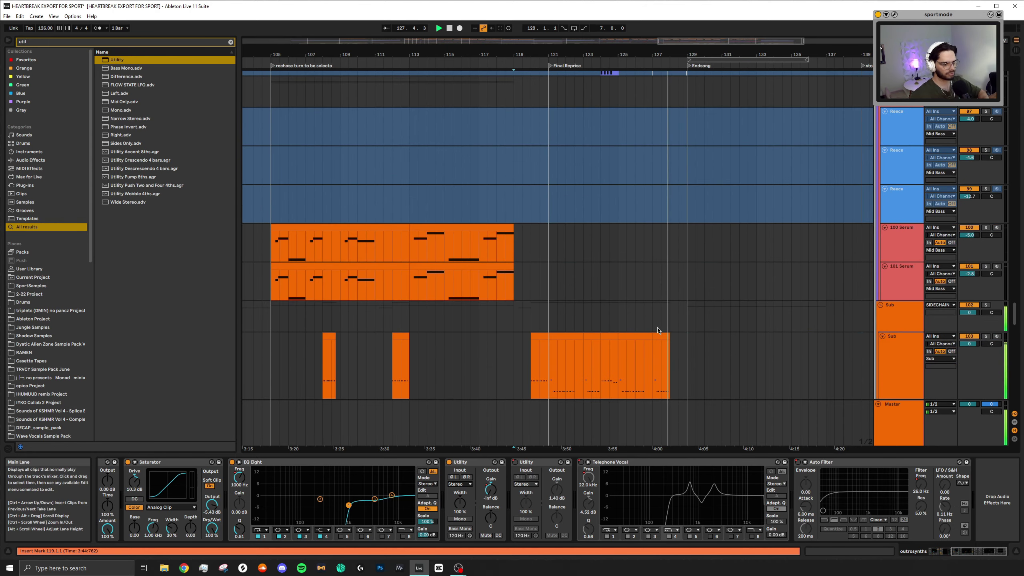
scroll(658, 331, down, 2)
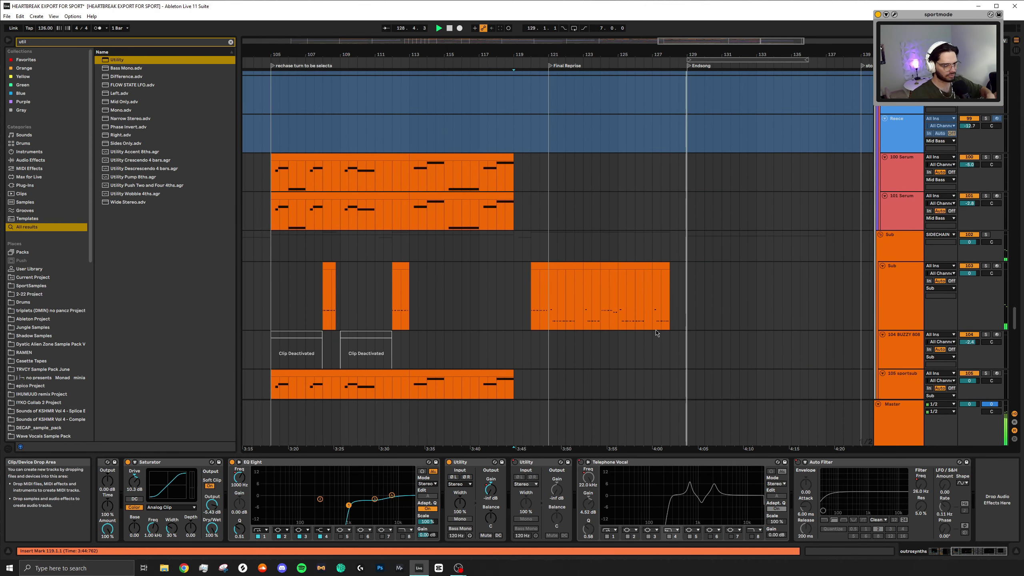
scroll(656, 333, down, 5)
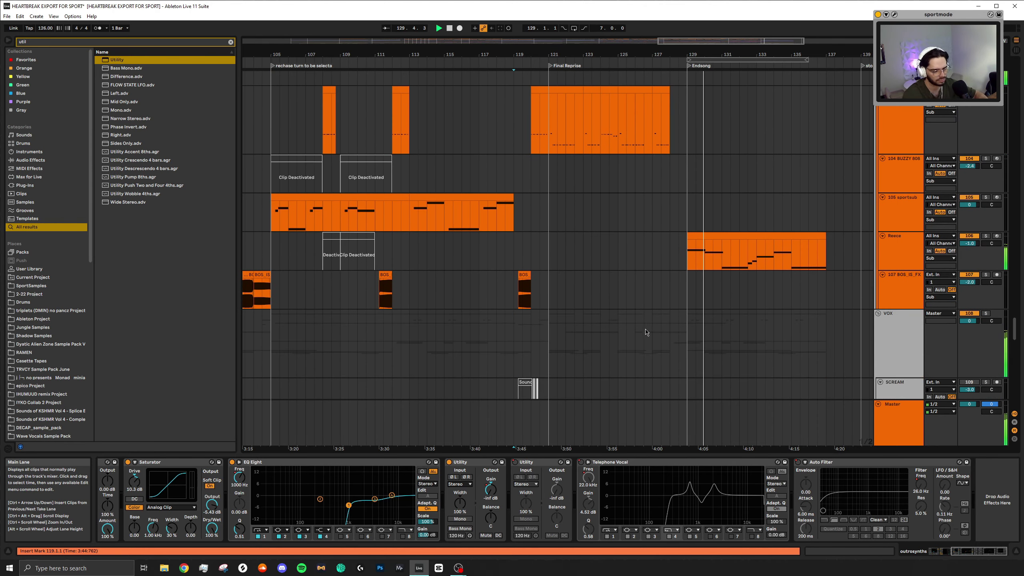
scroll(646, 329, up, 5)
key(space)
Select the Sub range from 121.1.1 to 123.1.1, and set the insert marker at 121.1.1 on Main Drums
click(565, 266)
scroll(565, 264, up, 20)
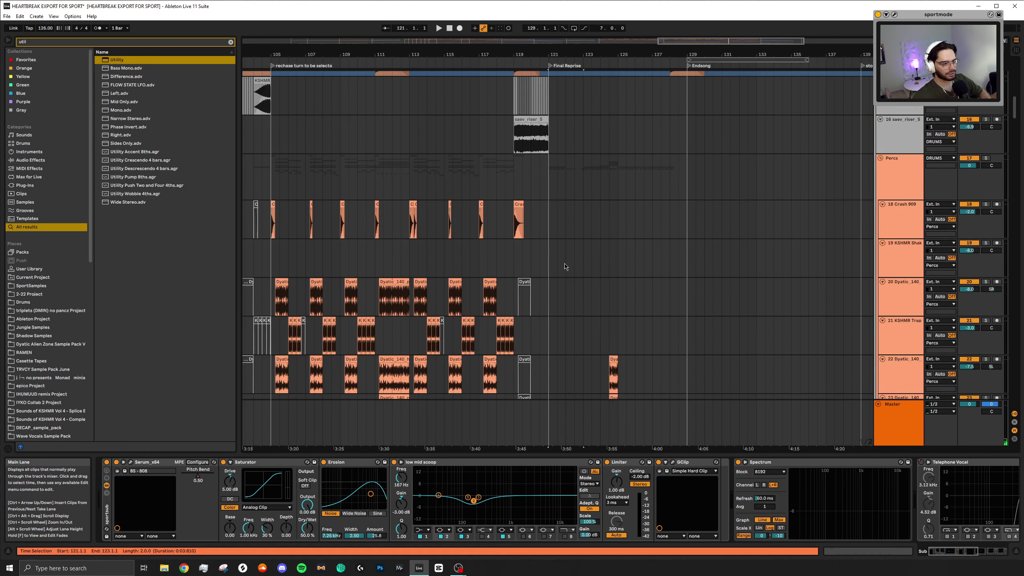
scroll(565, 267, up, 10)
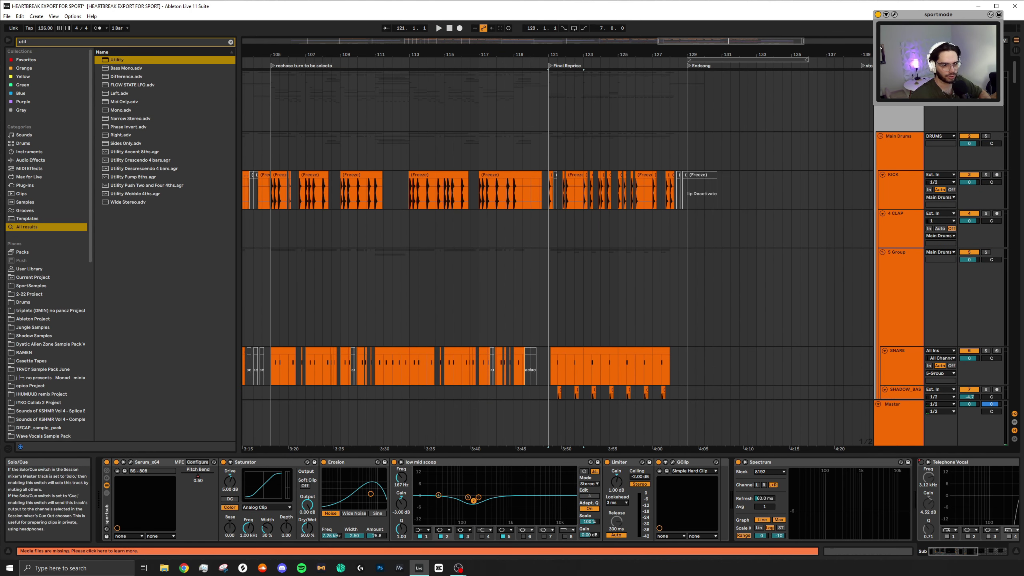
click(546, 150)
scroll(557, 182, up, 5)
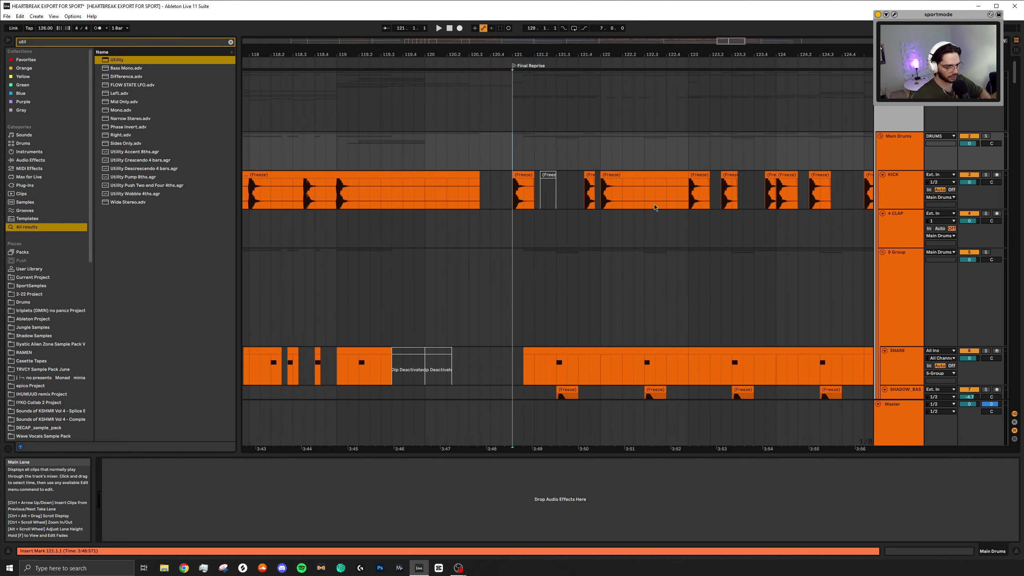
Play the drums from the rechase turn at 105.1.1, followed by the Final Reprise from 121.1.1, to compare their patterns
scroll(624, 241, down, 5)
scroll(411, 195, left, 3)
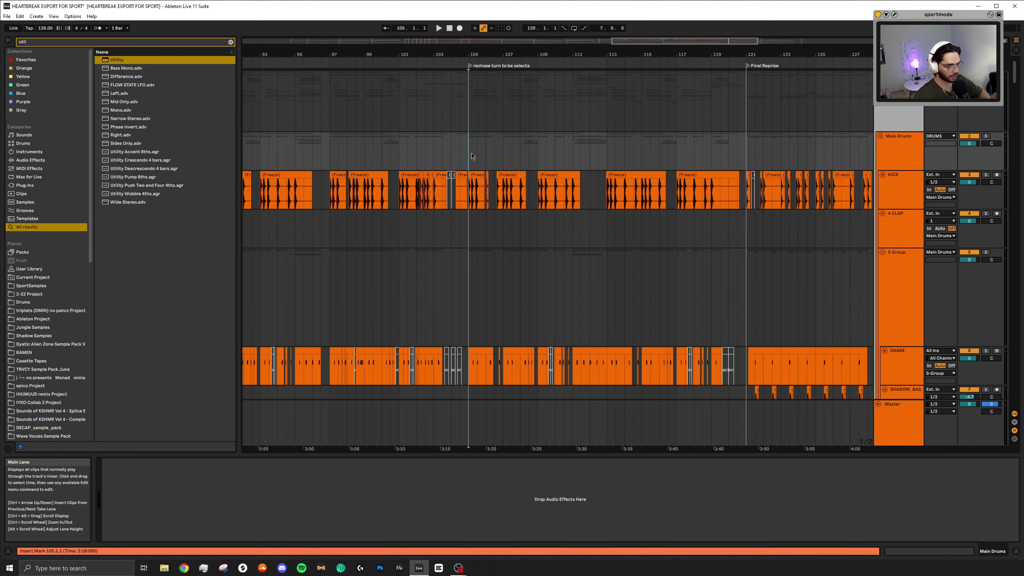
scroll(737, 160, right, 3)
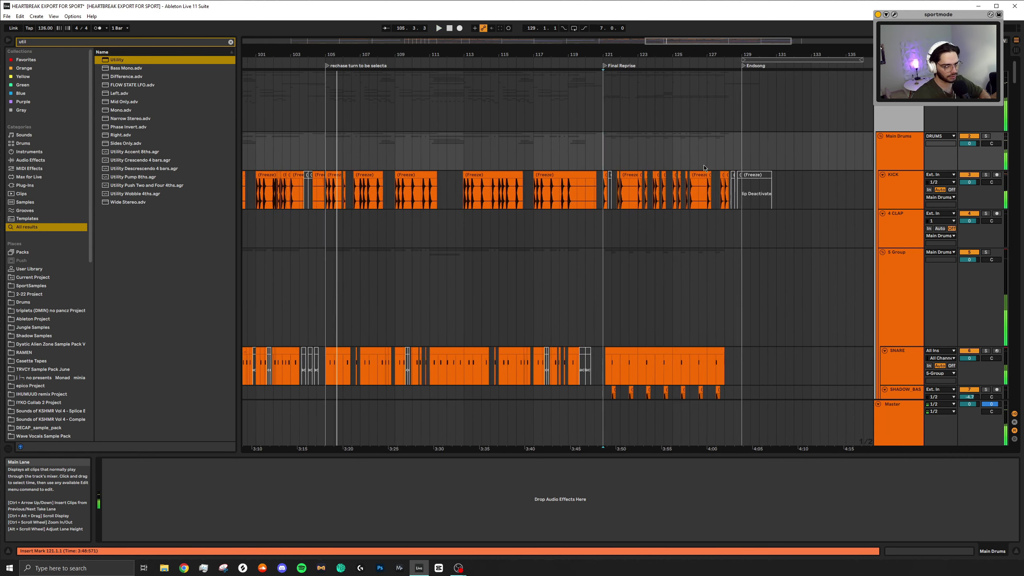
scroll(537, 152, up, 5)
key(space)
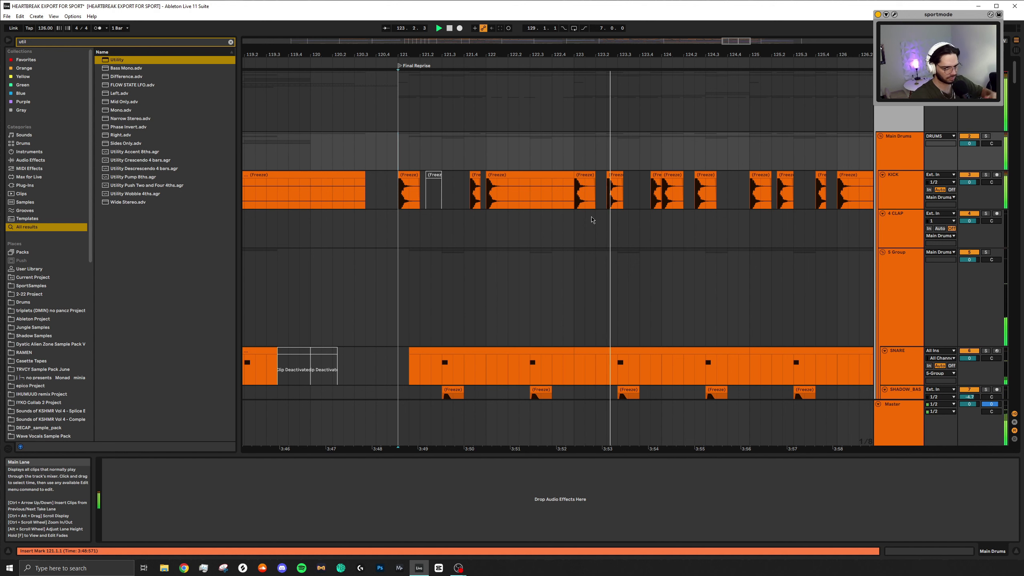
Solo the SHADOW_BASS track and audition its clip at 121.3.1 under the first Final Reprise snare hit
scroll(662, 216, down, 6)
click(450, 91)
key(space)
scroll(447, 122, up, 6)
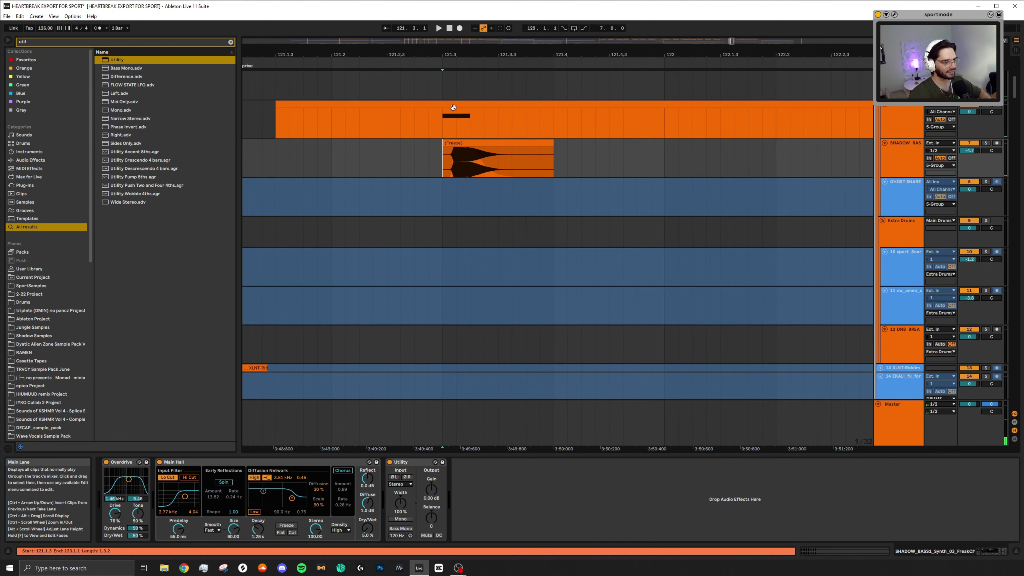
click(468, 144)
click(985, 144)
scroll(442, 272, up, 3)
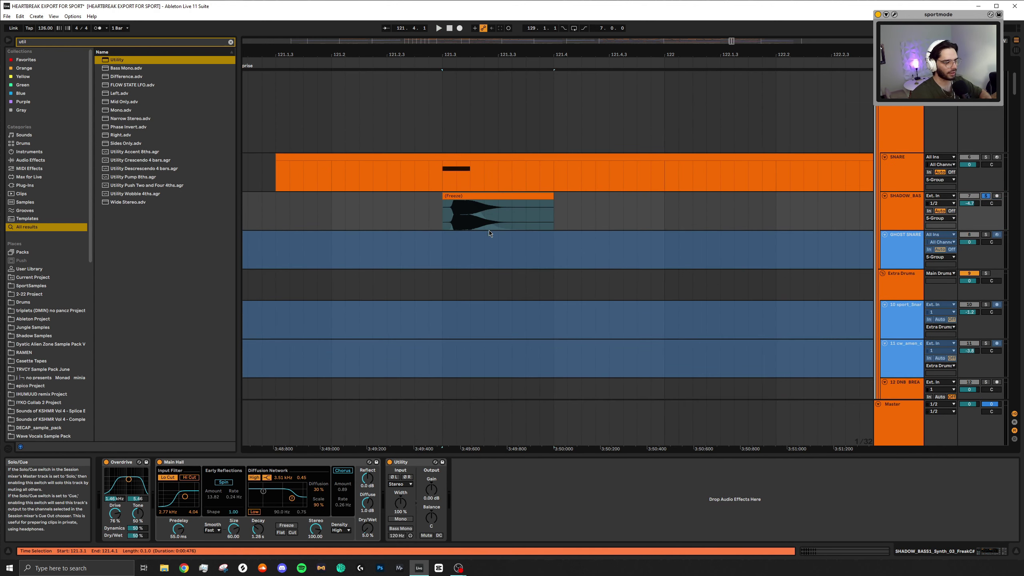
Select the wide ride clip from 121.1.1 to 122.1.1 in the Percs group and play it
scroll(906, 224, up, 5)
key(space)
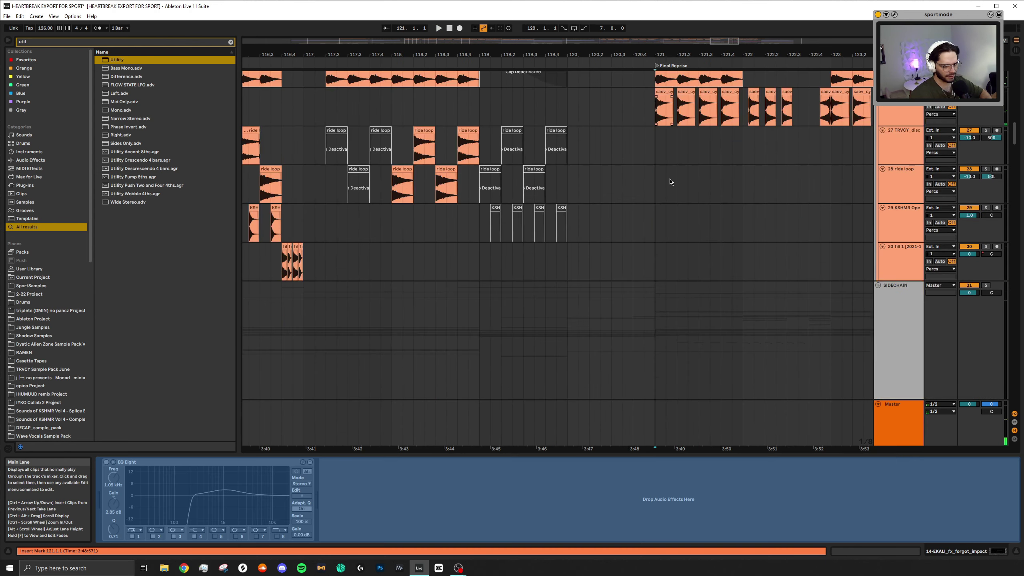
scroll(673, 182, down, 2)
scroll(671, 188, up, 5)
scroll(671, 202, right, 3)
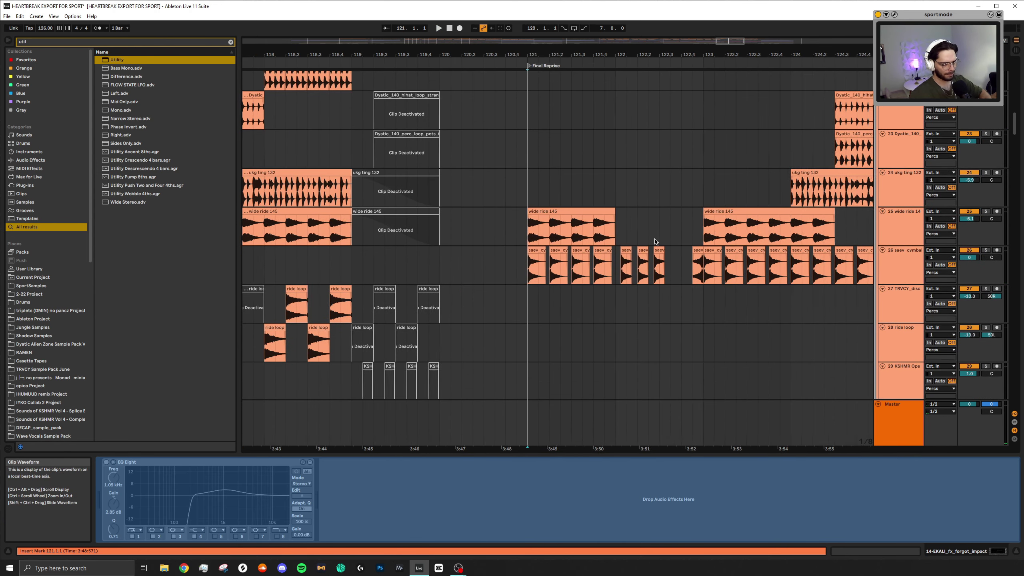
click(605, 211)
key(space)
scroll(657, 263, down, 14)
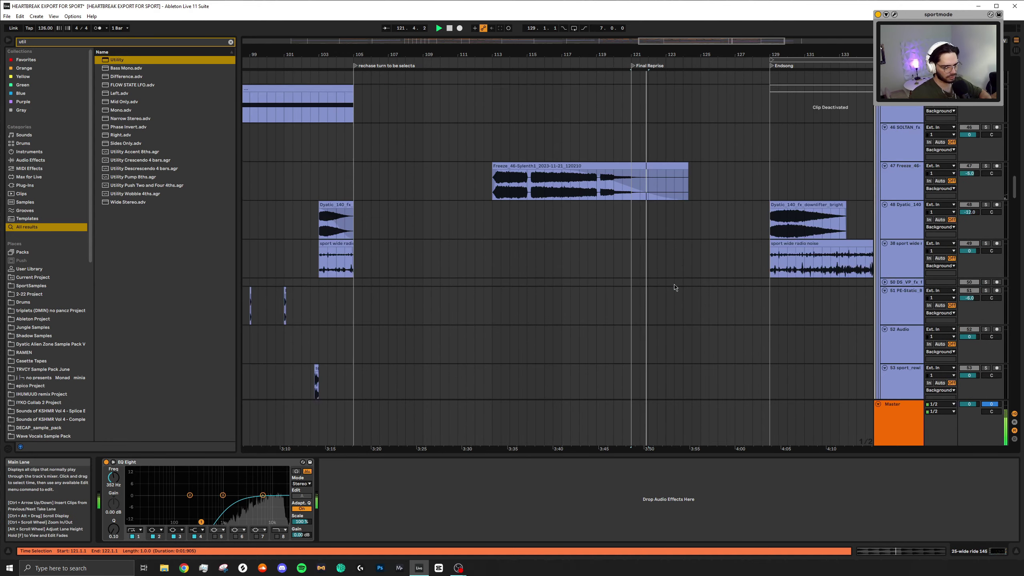
Solo the frozen flute stab track and play its clips in the Final Reprise
scroll(674, 285, up, 4)
key(space)
click(986, 179)
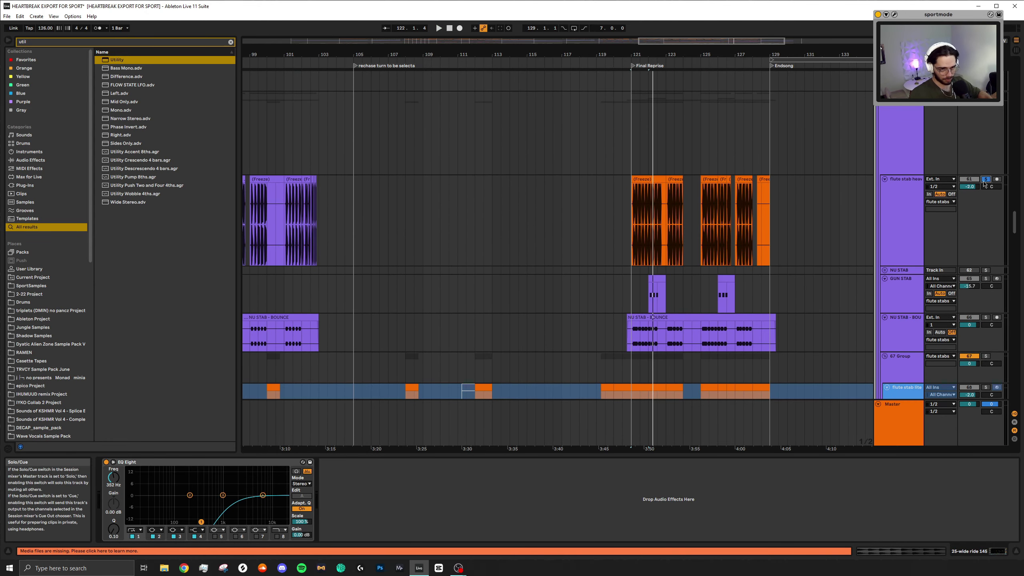
scroll(624, 257, up, 5)
scroll(633, 278, right, 3)
key(space)
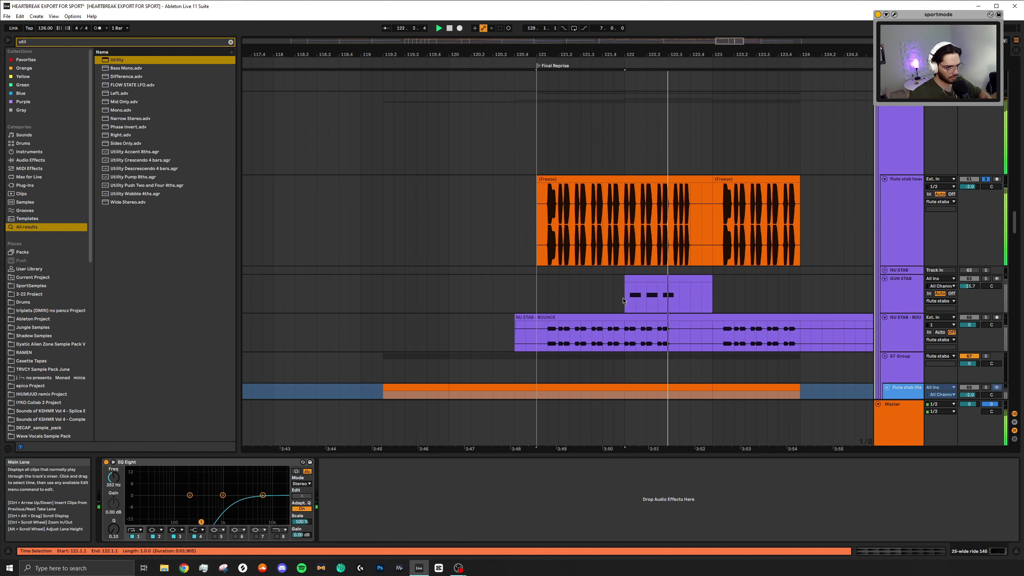
Set the insert marker at 122.4.1 on track 70 and audition the Dyatic bass clip on track 75
scroll(705, 289, down, 6)
click(697, 221)
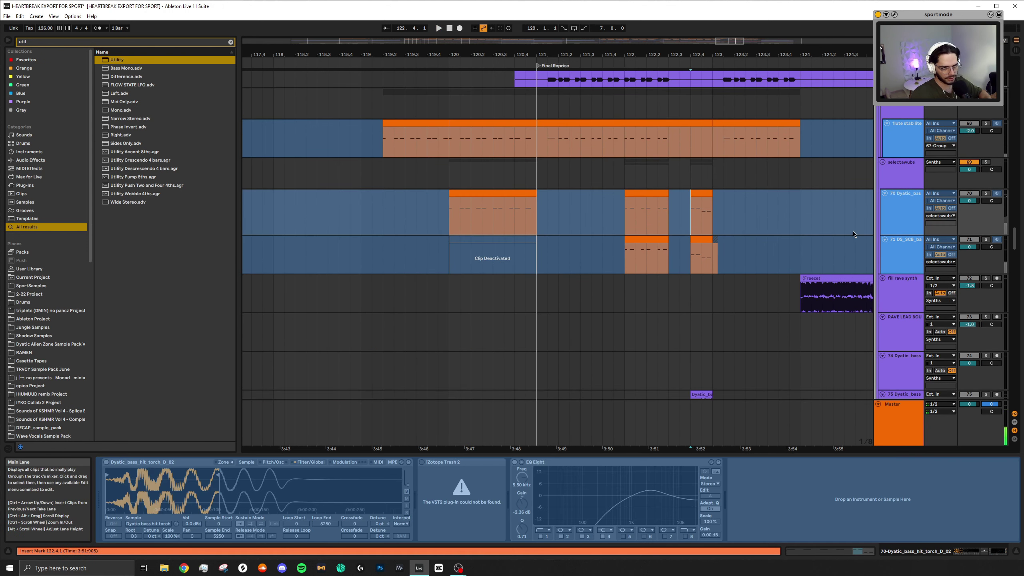
scroll(930, 260, down, 3)
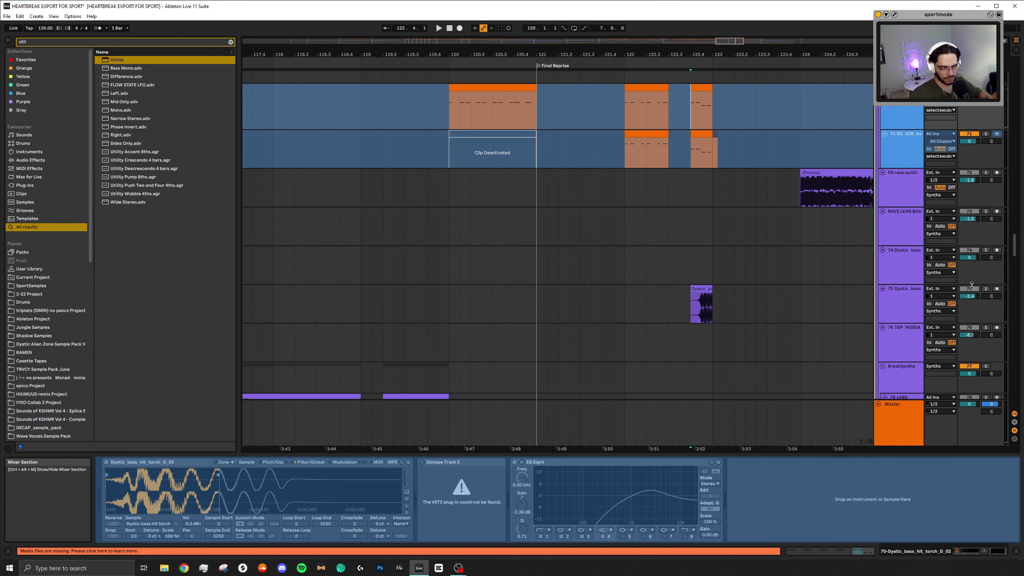
click(986, 288)
scroll(818, 307, up, 4)
scroll(781, 323, down, 3)
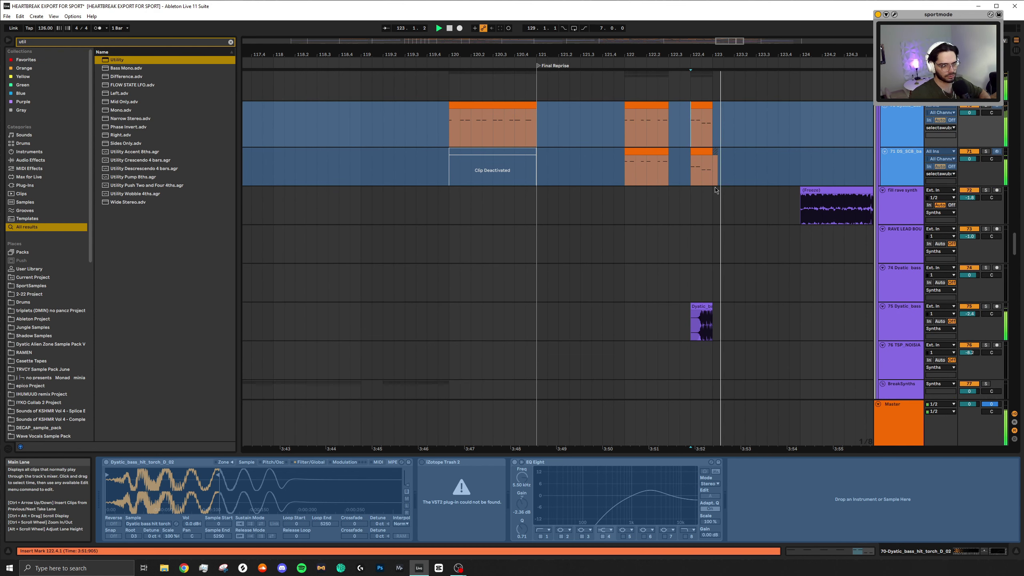
Play the synths from 122.3.1, and select the fill rave synth clip from 124.1.1 to 125.1.1
click(668, 215)
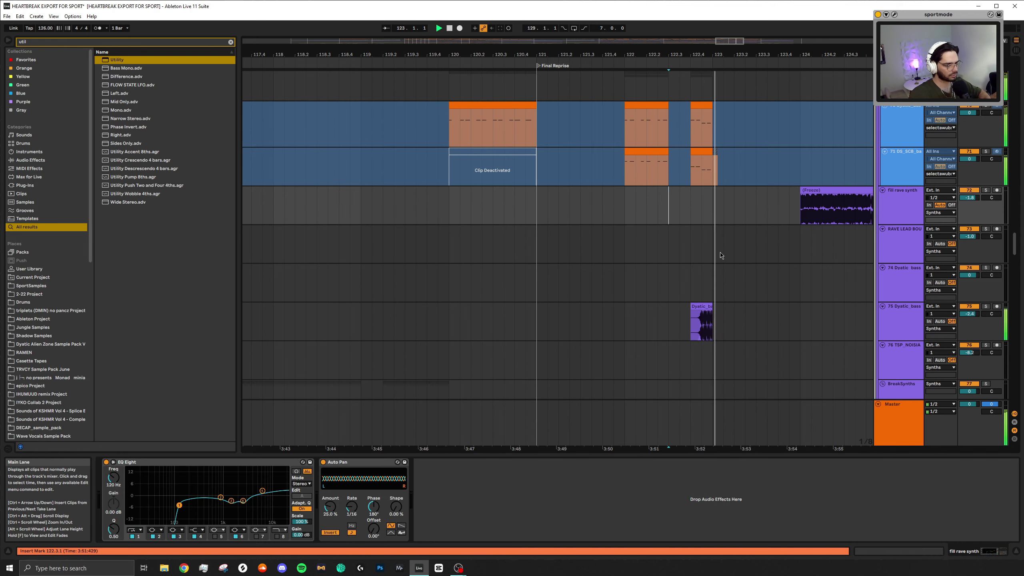
scroll(718, 254, right, 3)
scroll(681, 247, down, 4)
scroll(685, 207, up, 4)
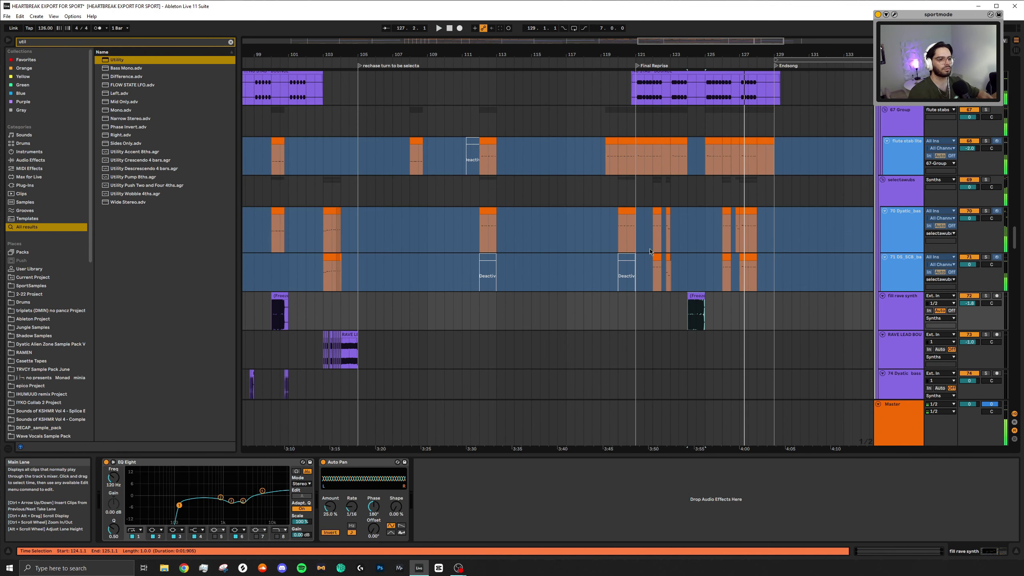
Select the 87-Group range from 119.1.1 to 121.1.1 leading into the Final Reprise and play it
scroll(651, 252, up, 5)
click(609, 289)
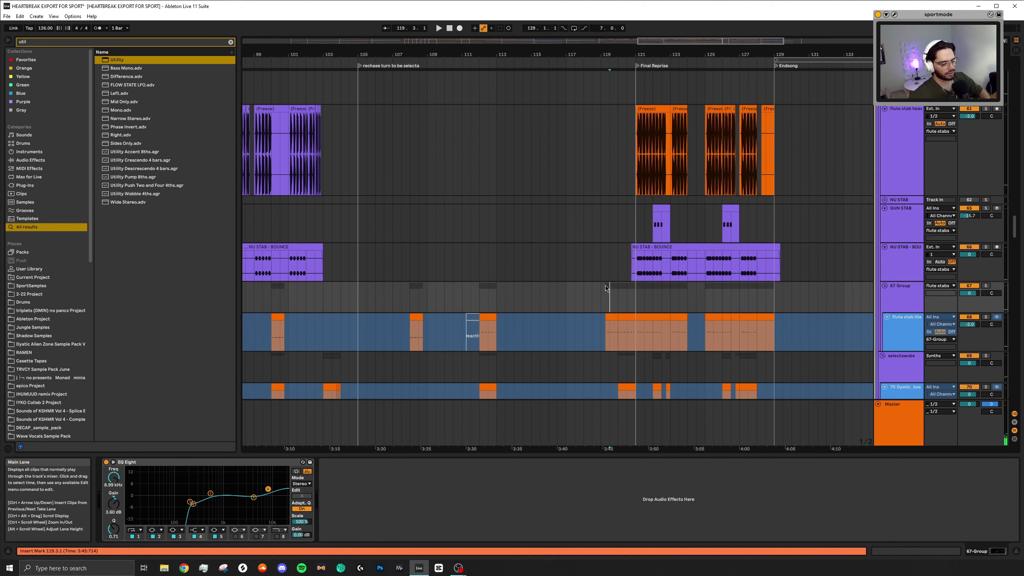
scroll(637, 291, down, 10)
key(space)
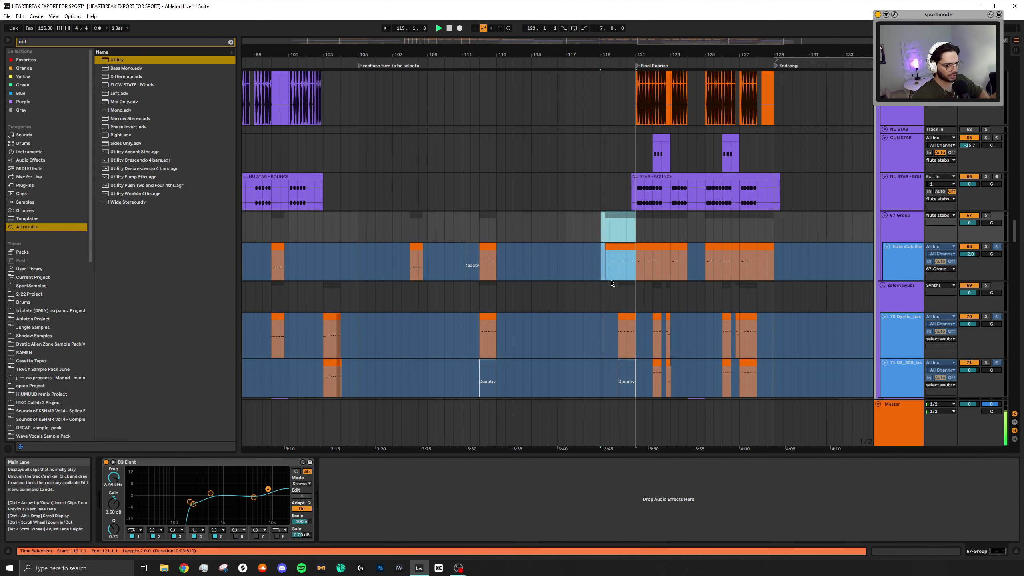
Solo the "check this out" vocal track and play it from 119.2.1
scroll(634, 274, down, 15)
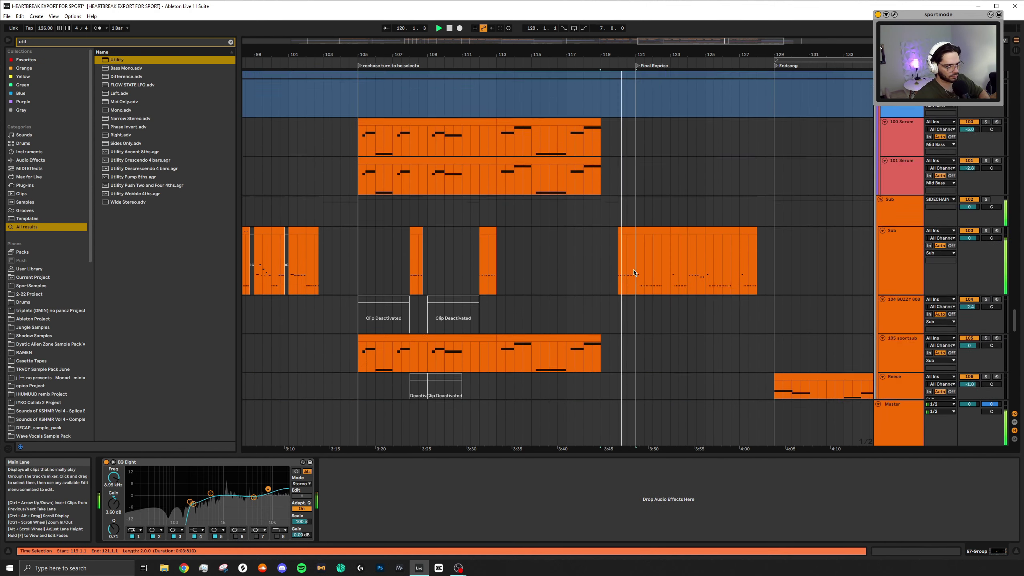
scroll(634, 274, down, 5)
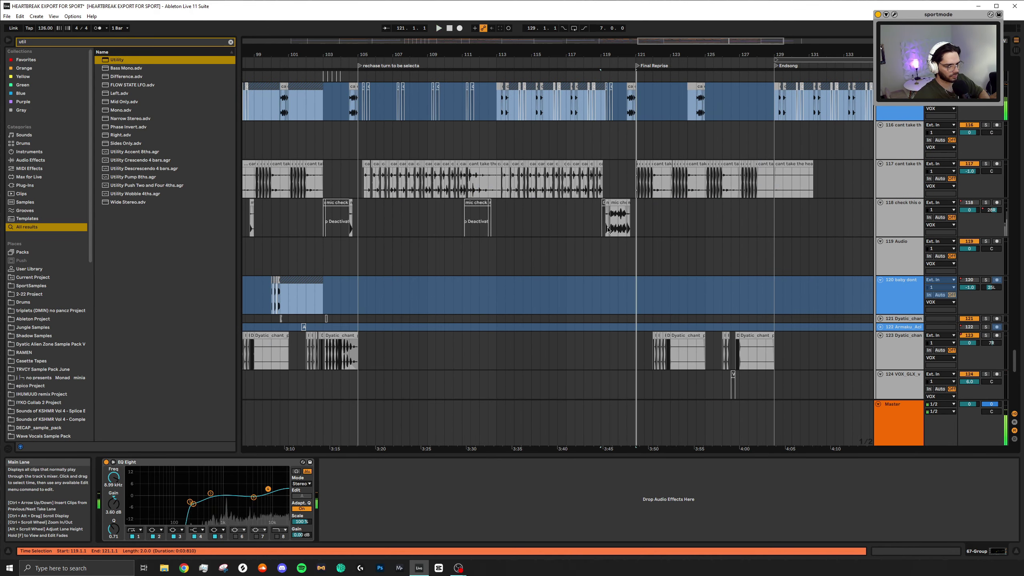
click(912, 228)
click(986, 203)
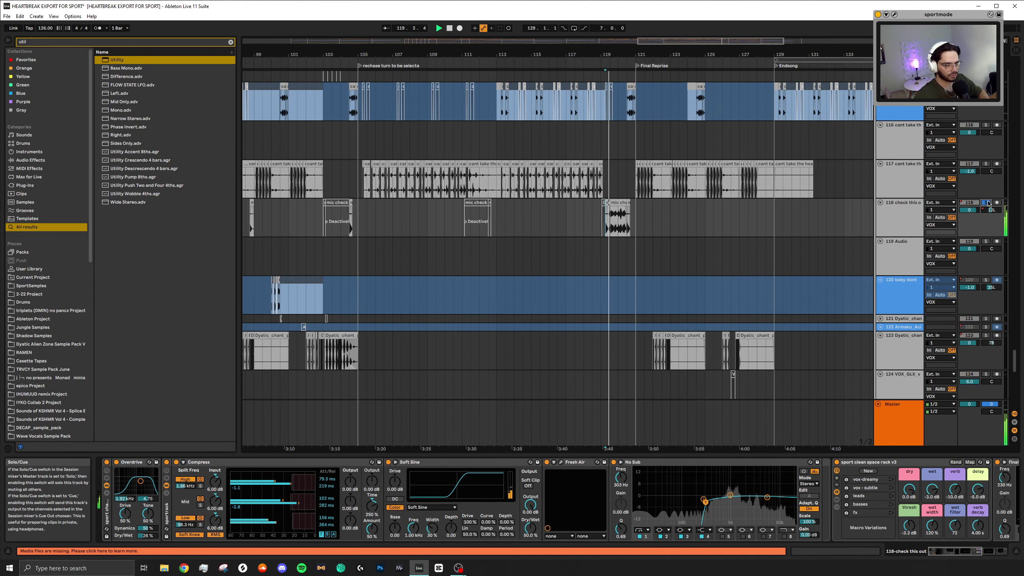
Unsolo the vocal track and fold the drums, SIDECHAIN and VOX groups for an overview of the whole arrangement
scroll(762, 129, up, 10)
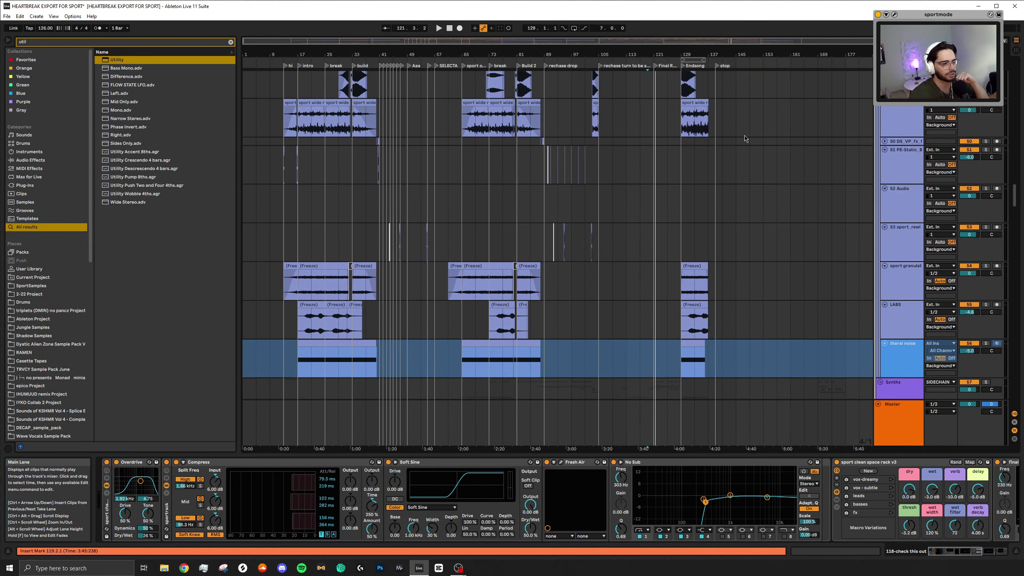
scroll(763, 128, up, 10)
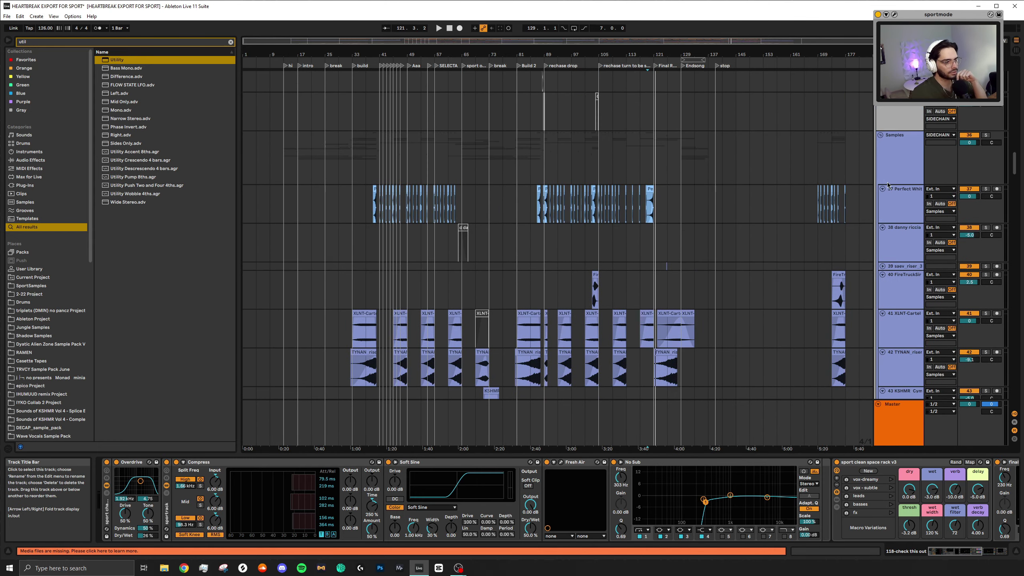
scroll(882, 179, up, 15)
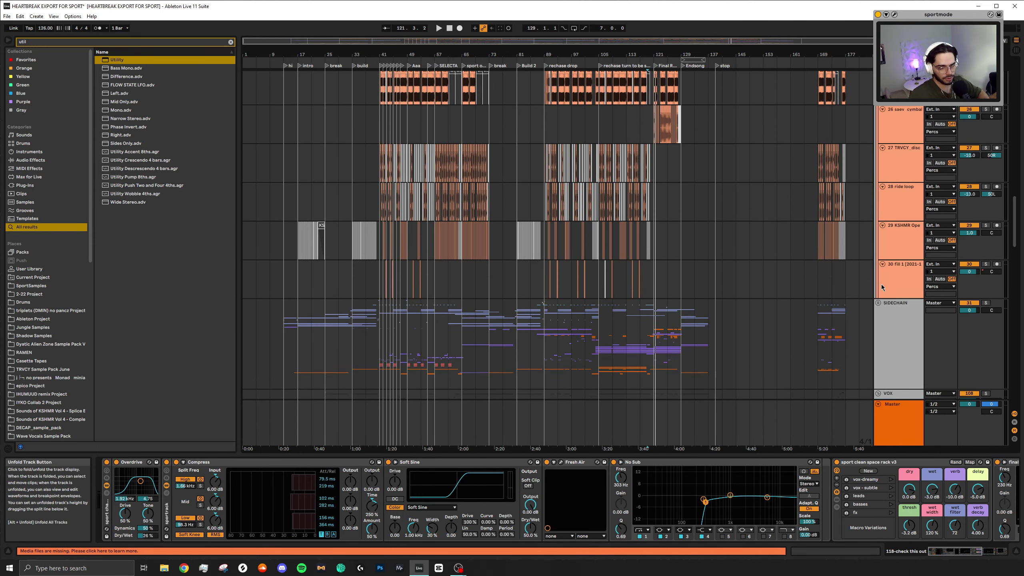
scroll(898, 151, up, 6)
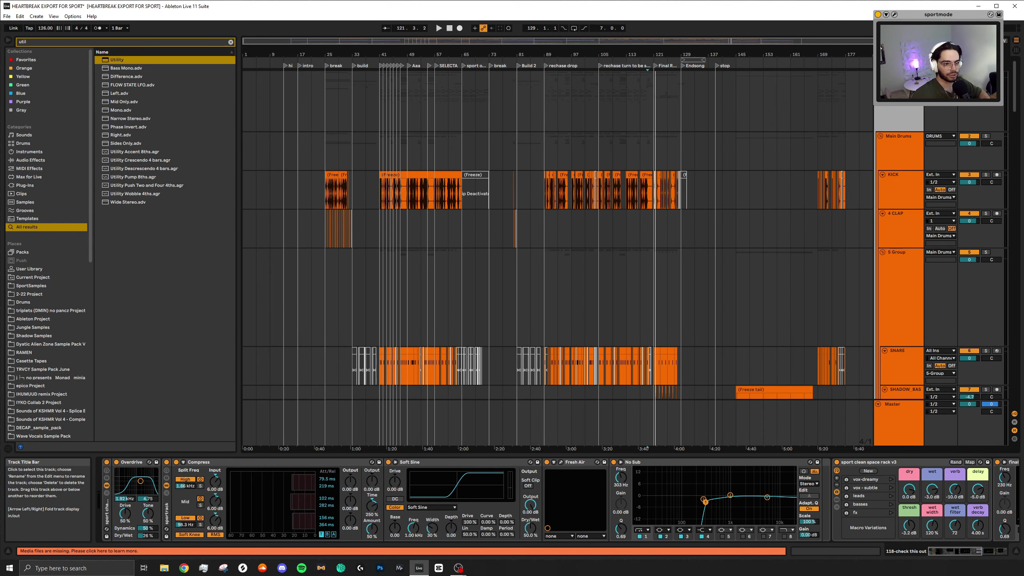
scroll(785, 191, down, 15)
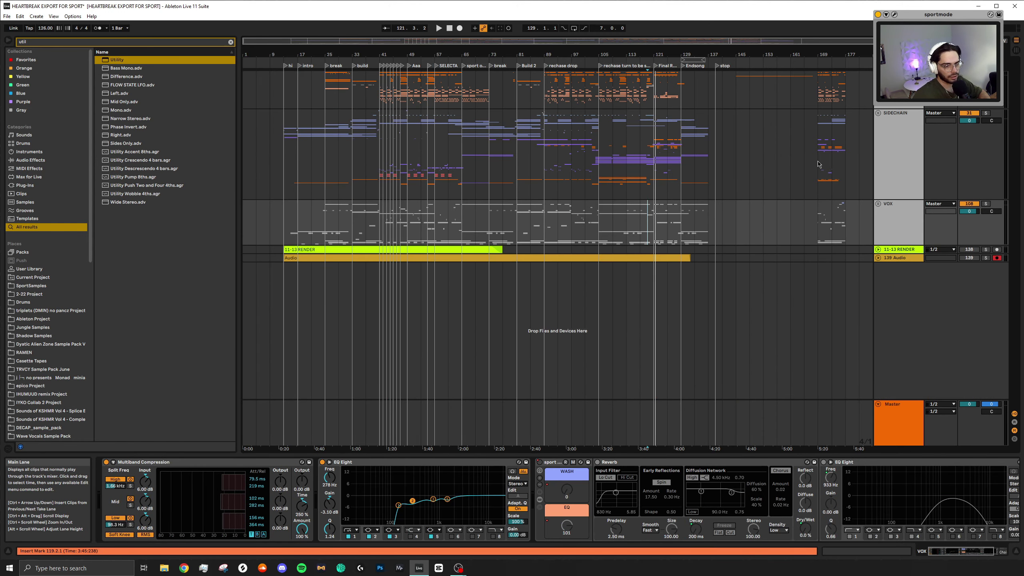
Play the leftover section past the stop marker from 169.1.1, and return to the full arrangement overview
click(819, 164)
scroll(818, 164, up, 8)
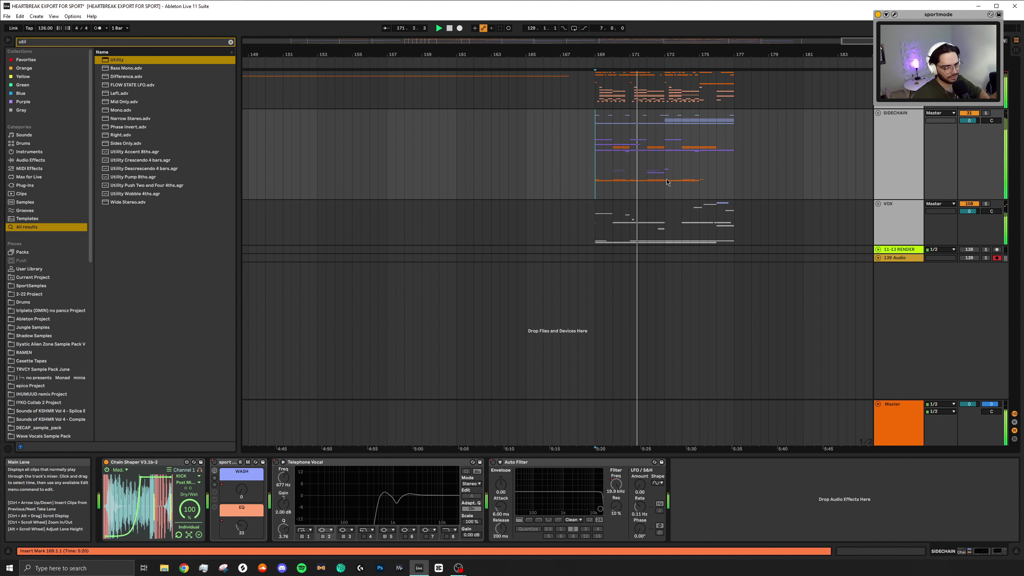
key(w)
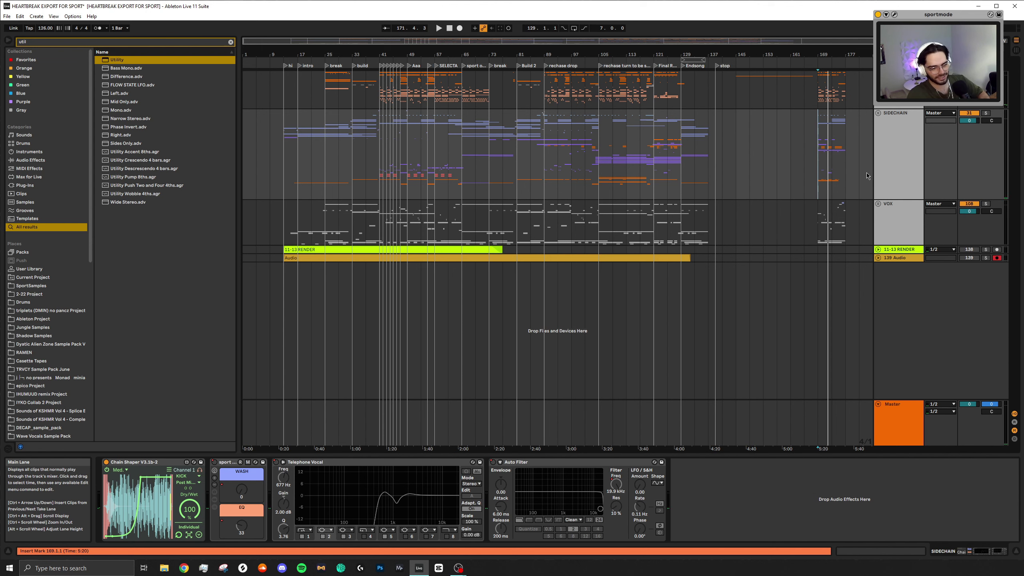
ctrl+scroll(837, 196, up, 5)
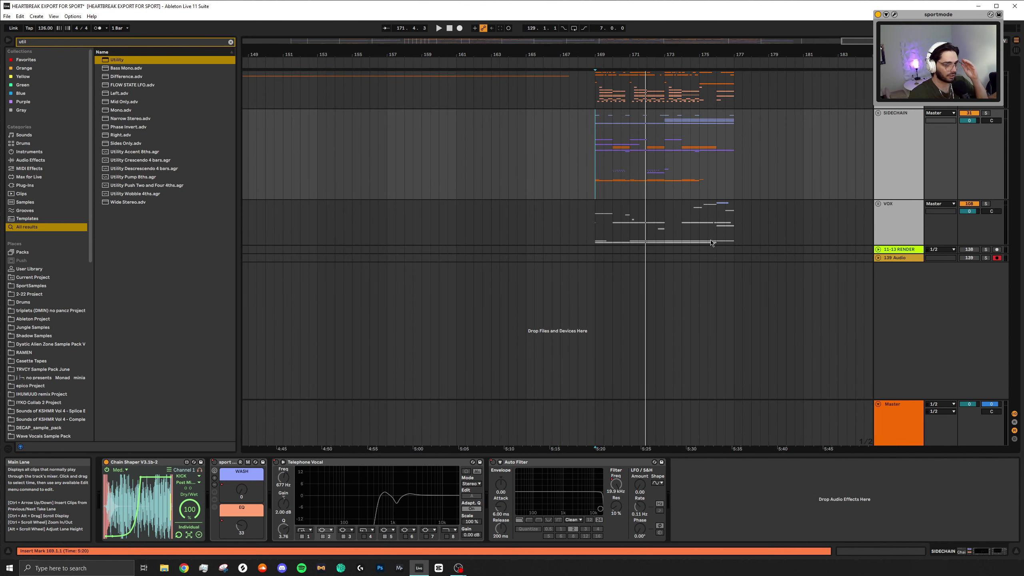
ctrl+scroll(797, 187, down, 5)
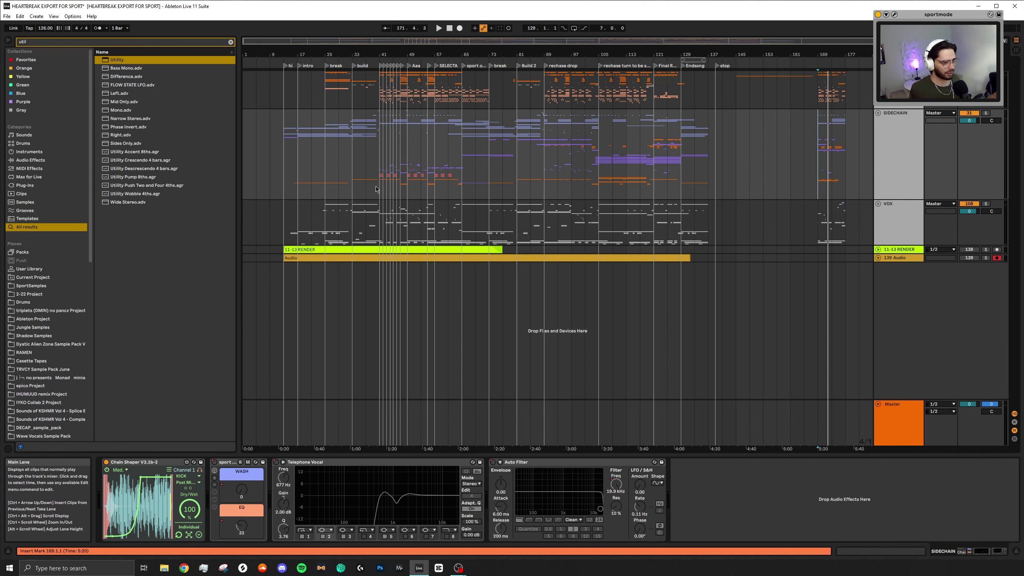
Select the SIDECHAIN range of section D from 47.1.1 to 49.1.1, followed by section E from 55.1.1 to 57.1.1
ctrl+scroll(396, 176, up, 5)
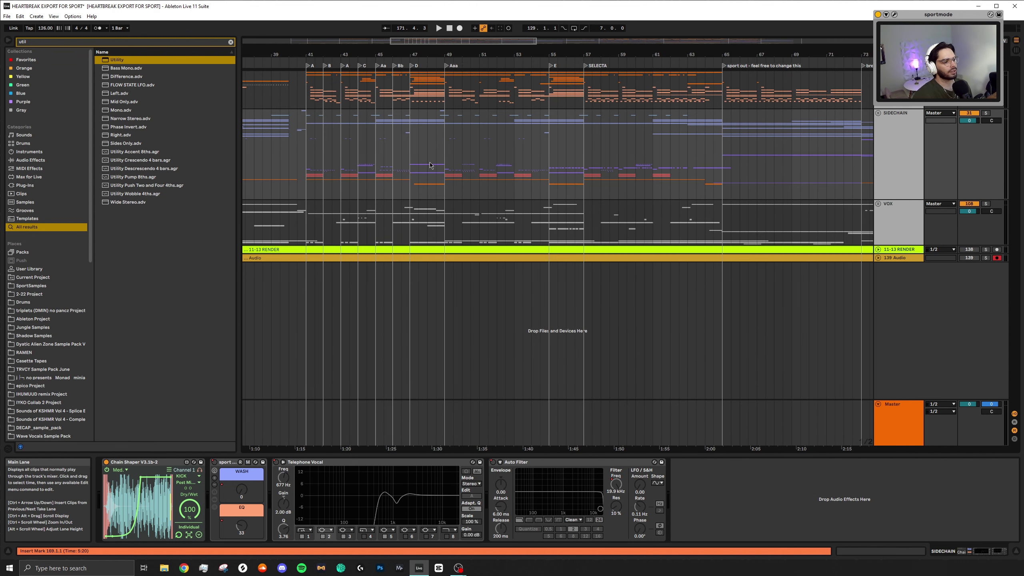
shift+click(447, 159)
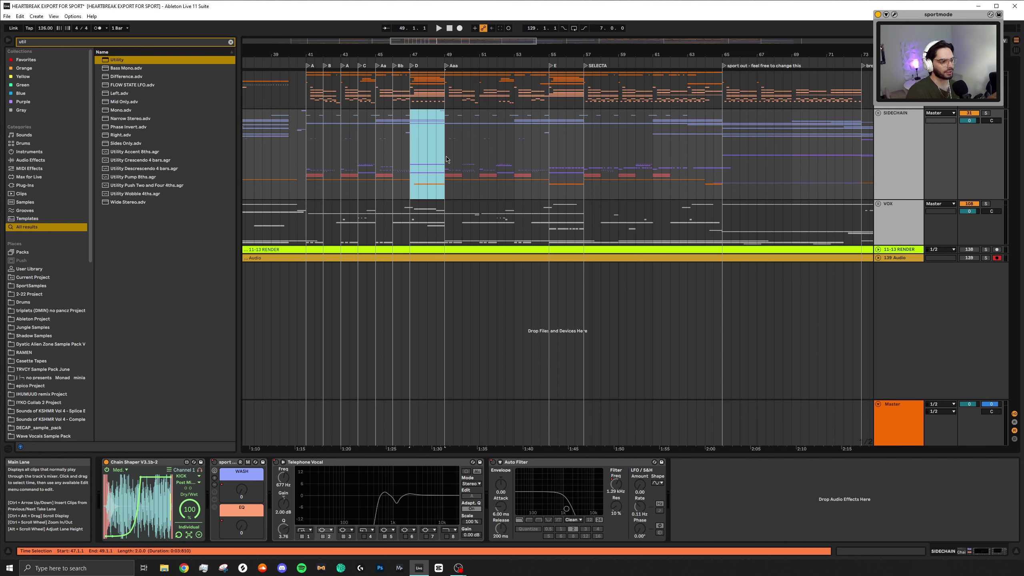
scroll(423, 158, left, 3)
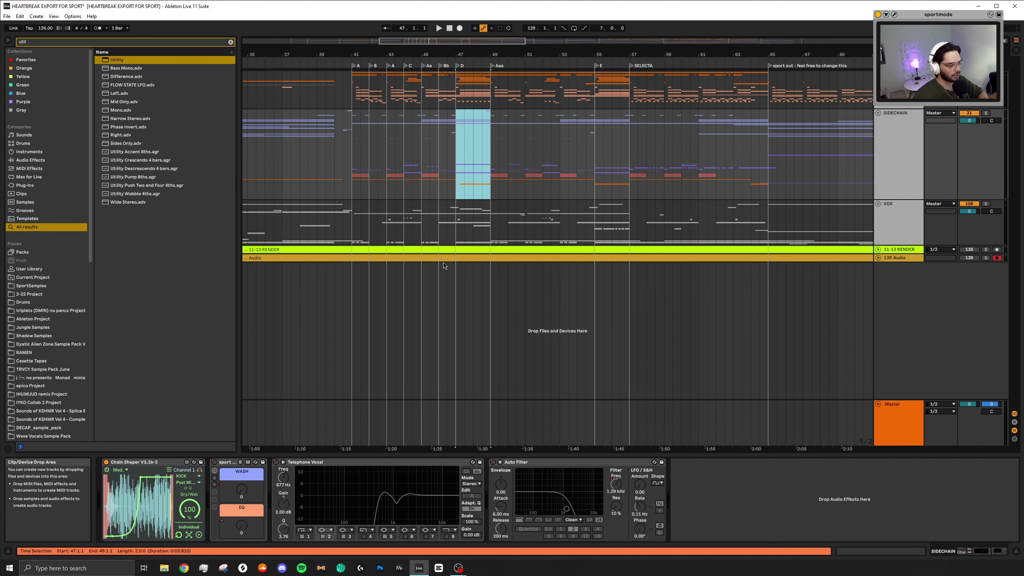
drag(599, 140, 626, 139)
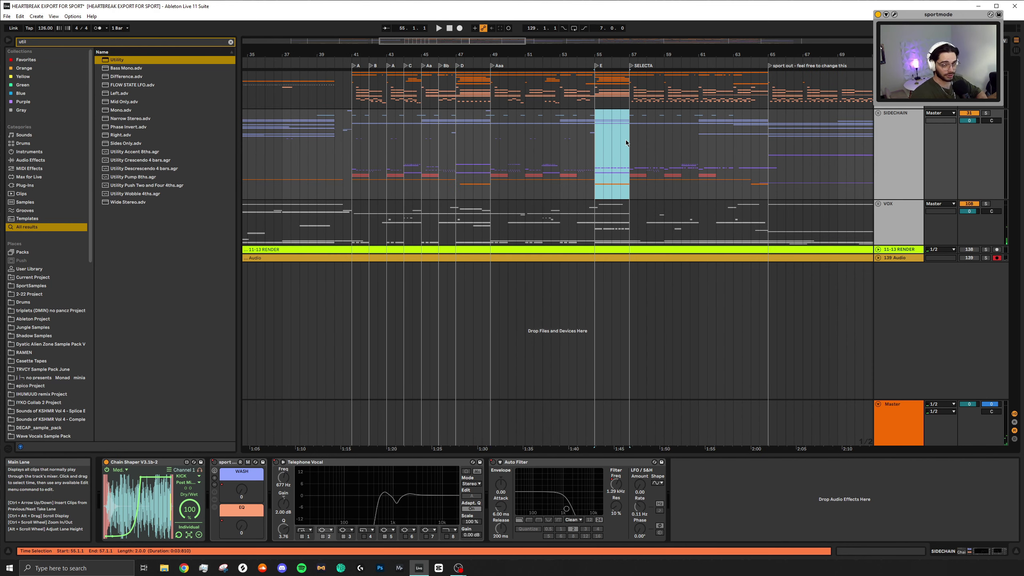